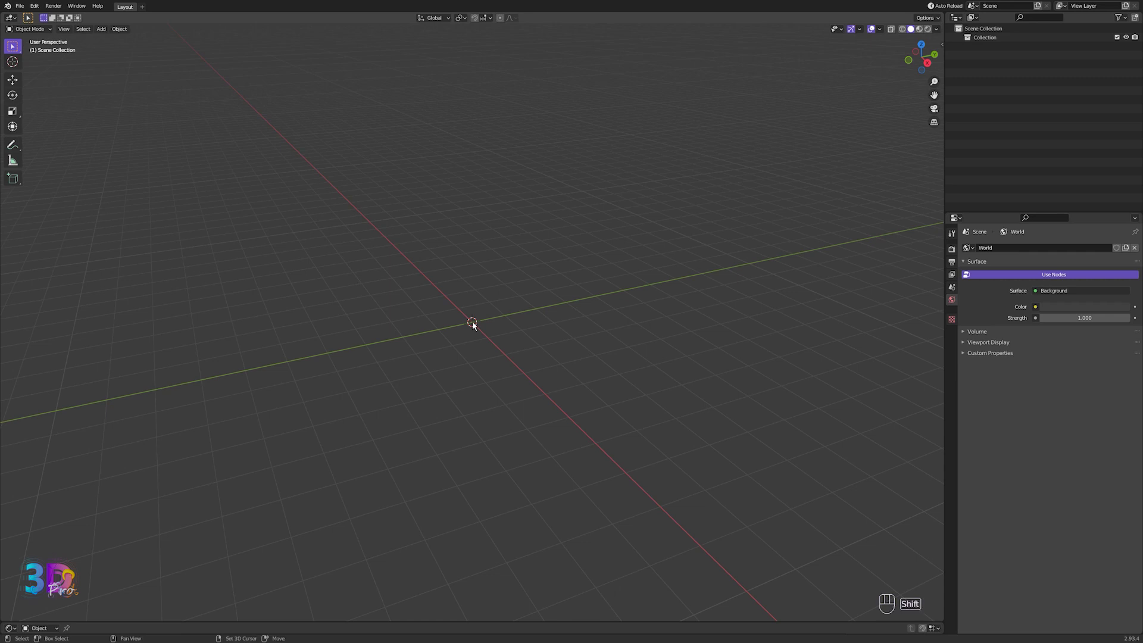
- Add a plane at the origin and set its Y dimension to 3.8 m
key("shift+a")
left_click(497, 325)
key("n")
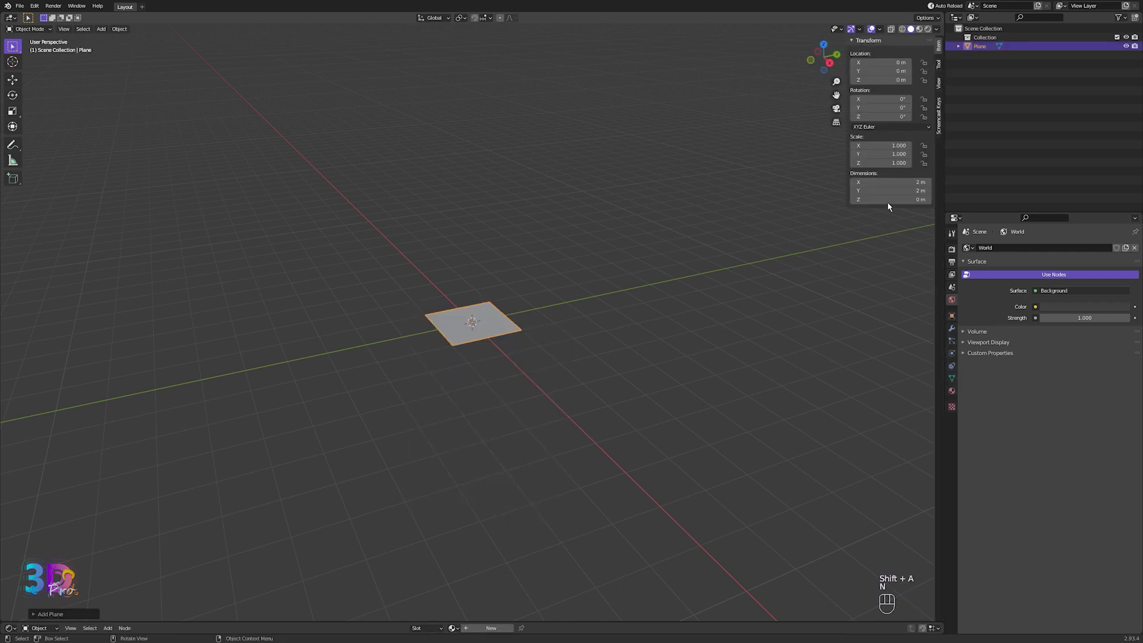
key("Return")
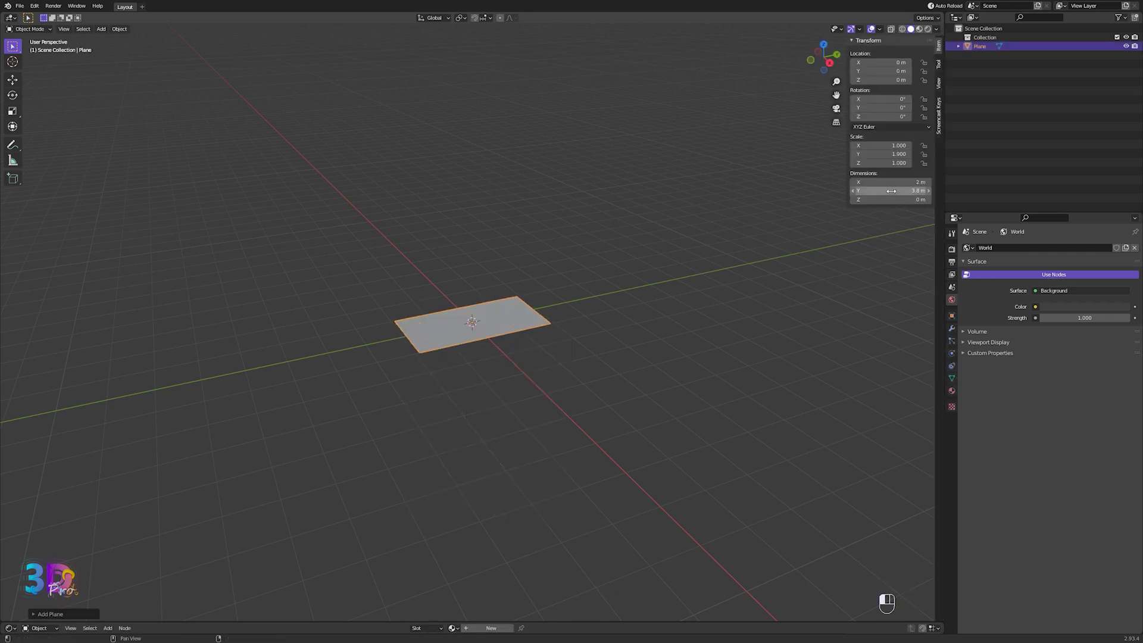
- Extrude the plane upward by about 0.125 m to form a thin slab
scroll(565, 294, "up", 4)
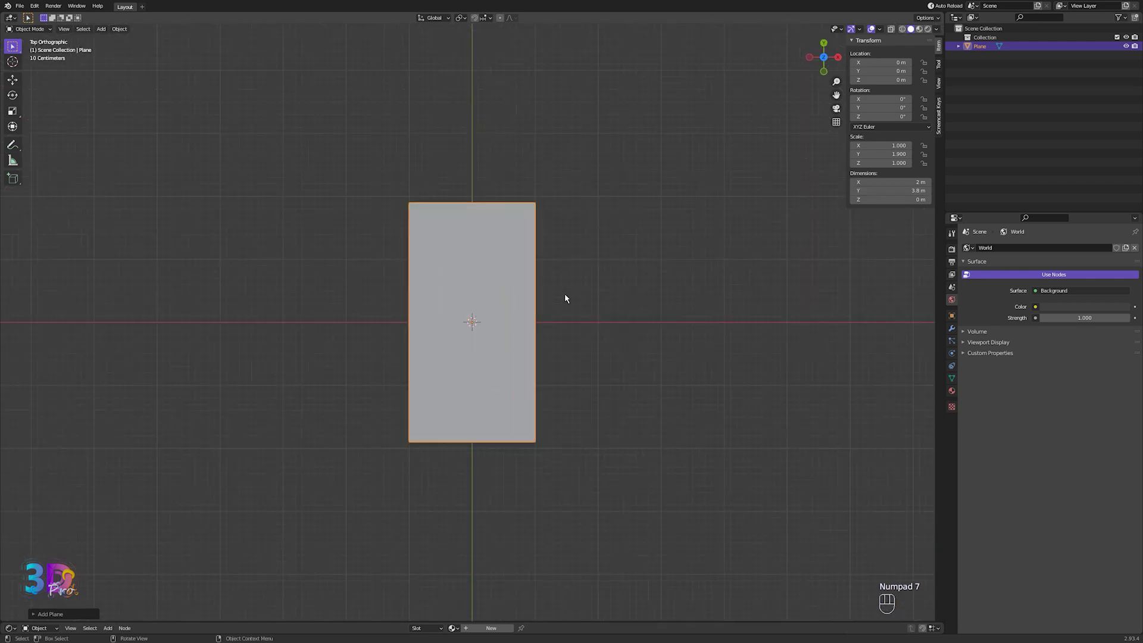
key("KP_1")
key("Tab")
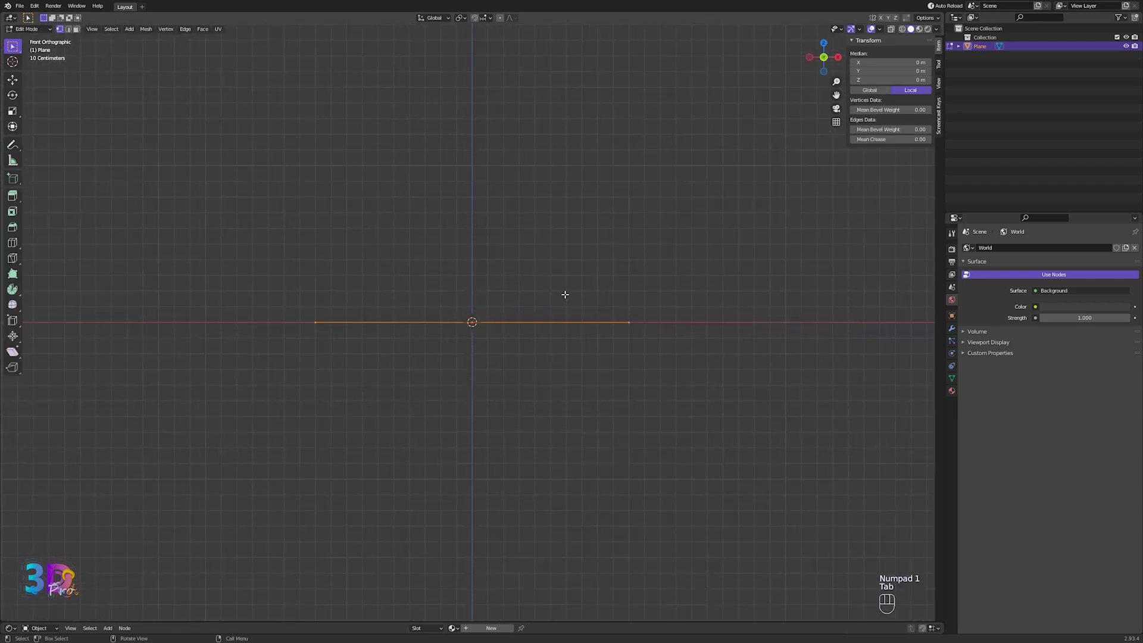
key("e")
left_click(566, 274)
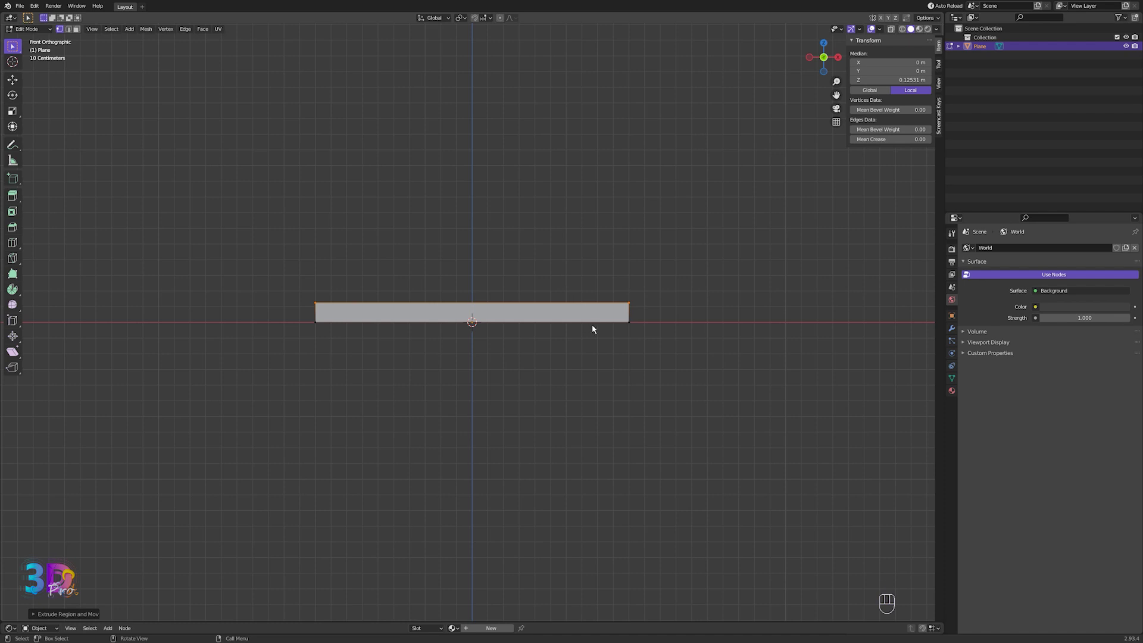
- Apply the slab's scale in Object Mode
key("Tab")
key("ctrl+a")
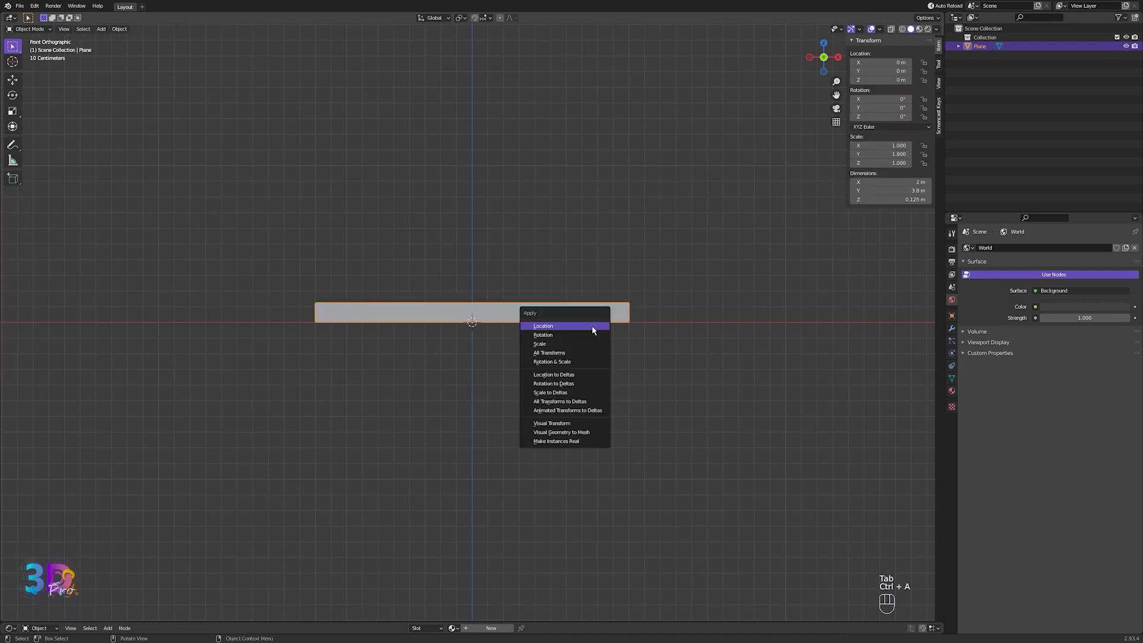
left_click(589, 326)
- Bevel the slab's four vertical corner edges by about 0.15 m with 9 segments
key("Tab")
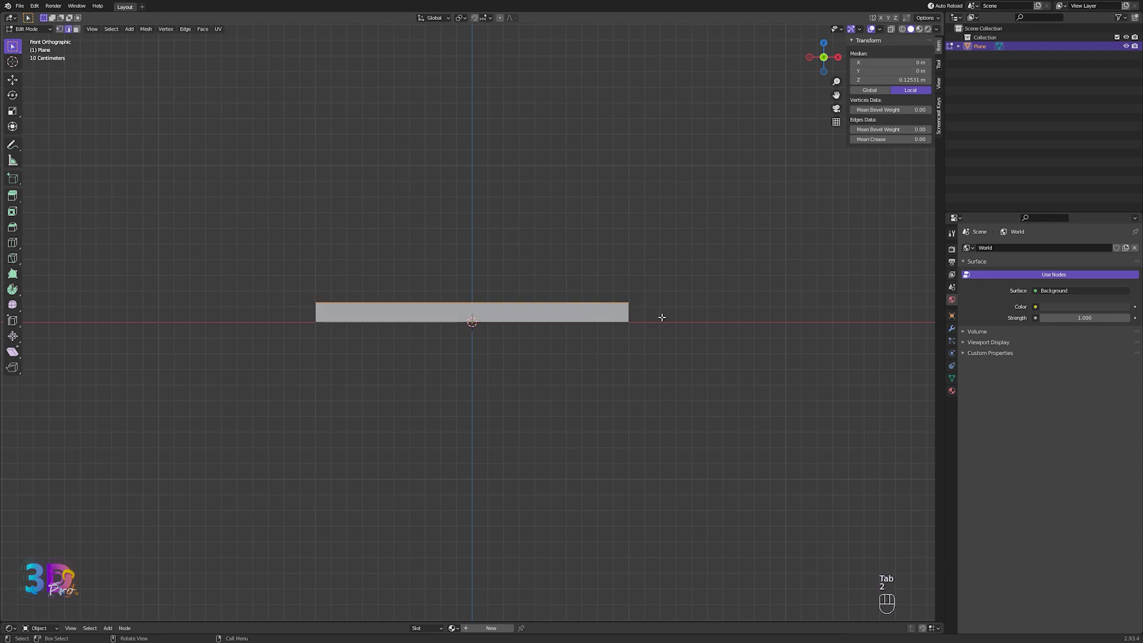
key("z")
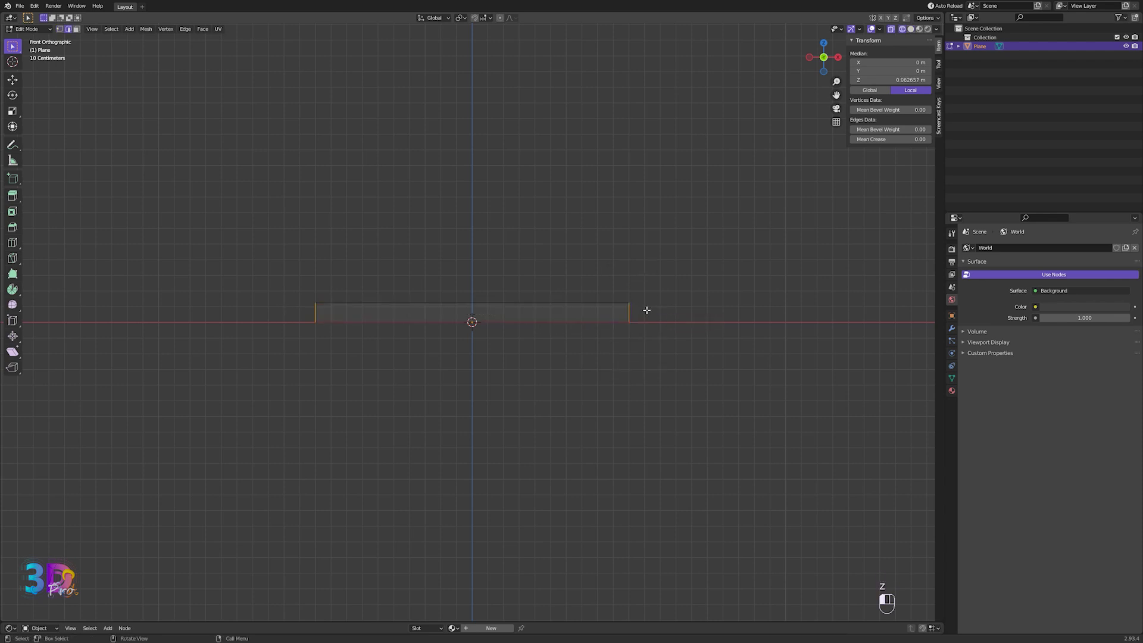
key("KP_7")
scroll(642, 319, "up", 1)
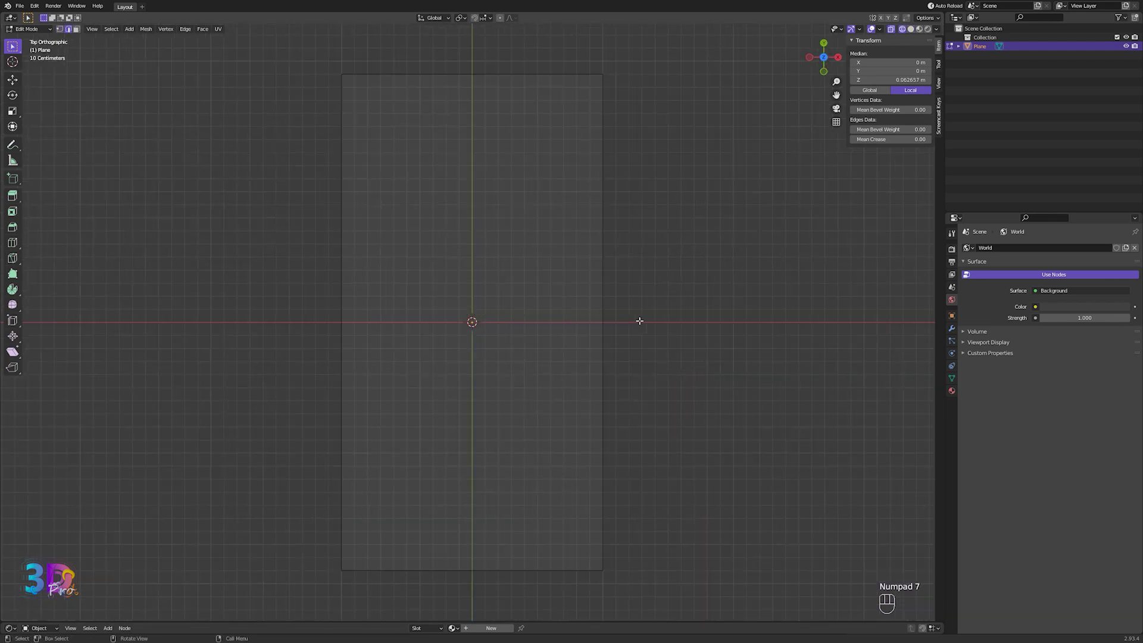
key("z")
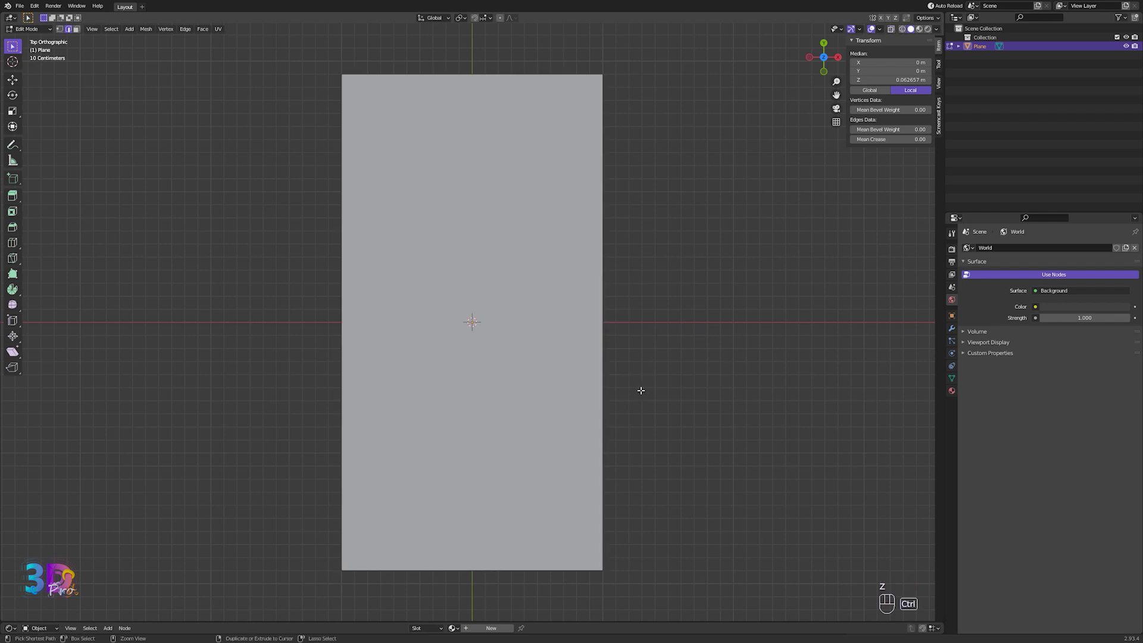
key("ctrl+b")
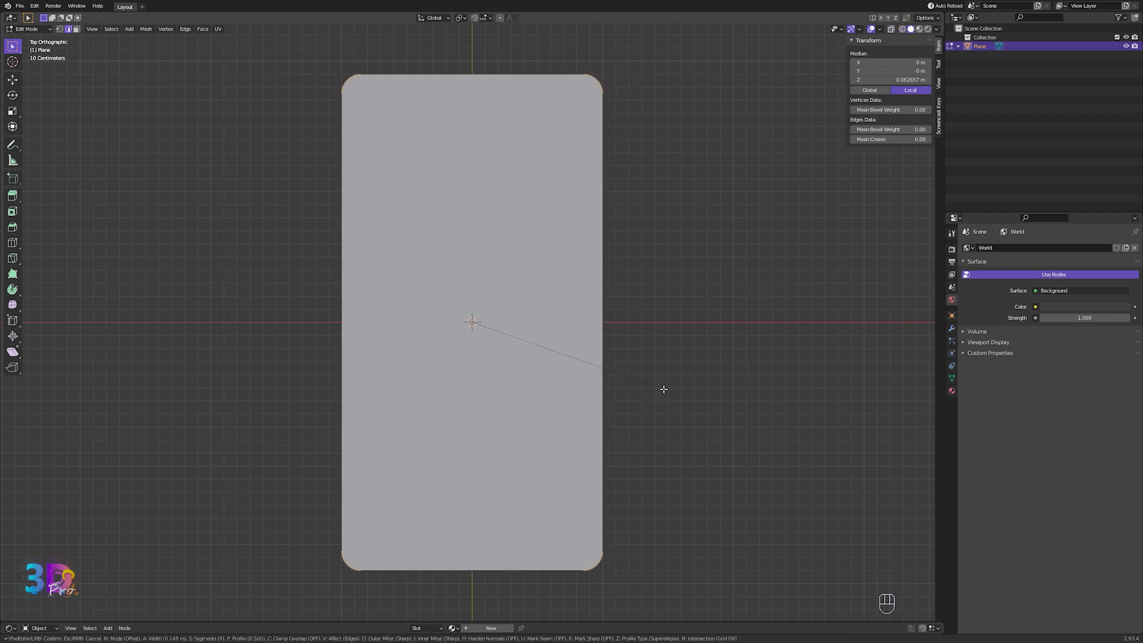
left_click(663, 390)
key("Tab")
- Add a Bevel modifier to the slab with an amount of 0.04 m and 50 segments
middle_click_drag(604, 381, 821, 326)
left_click(951, 328)
left_click(988, 248)
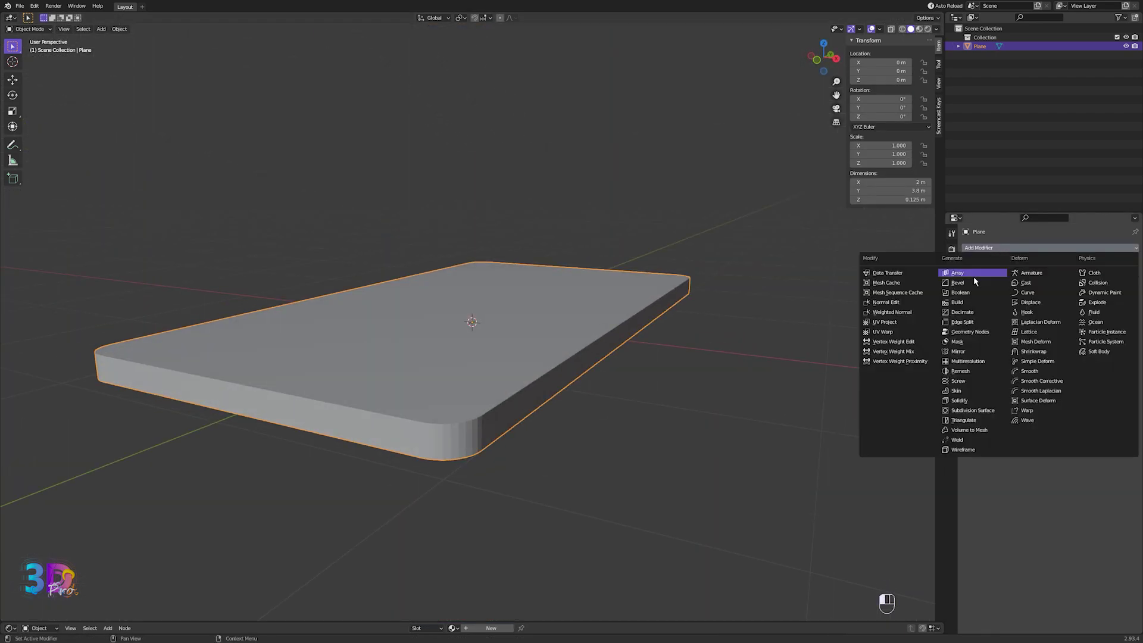
left_click(957, 283)
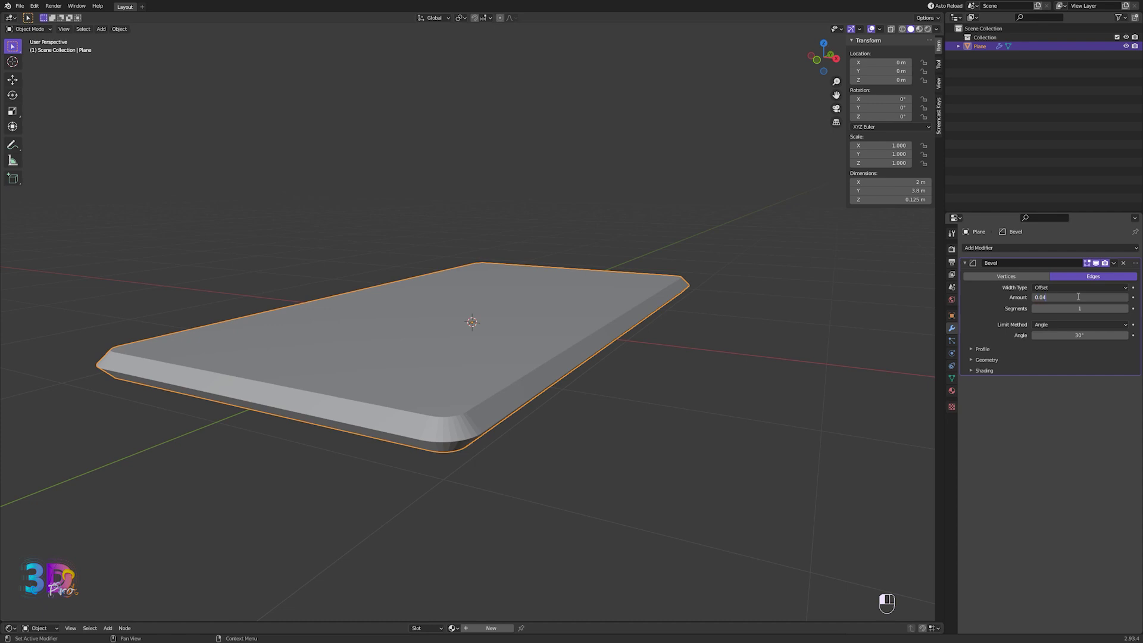
key("Tab")
type("50")
key("Return")
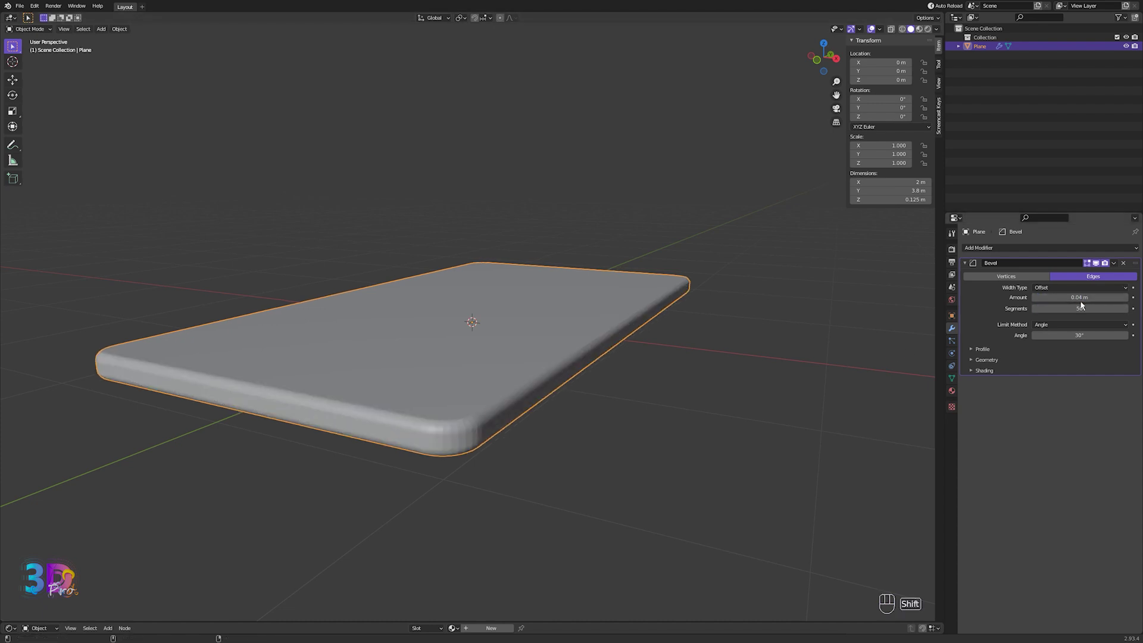
- Shade the slab smooth and apply its Bevel modifier with the amount adjusted to 0.043 m
right_click(503, 363)
left_click(502, 365)
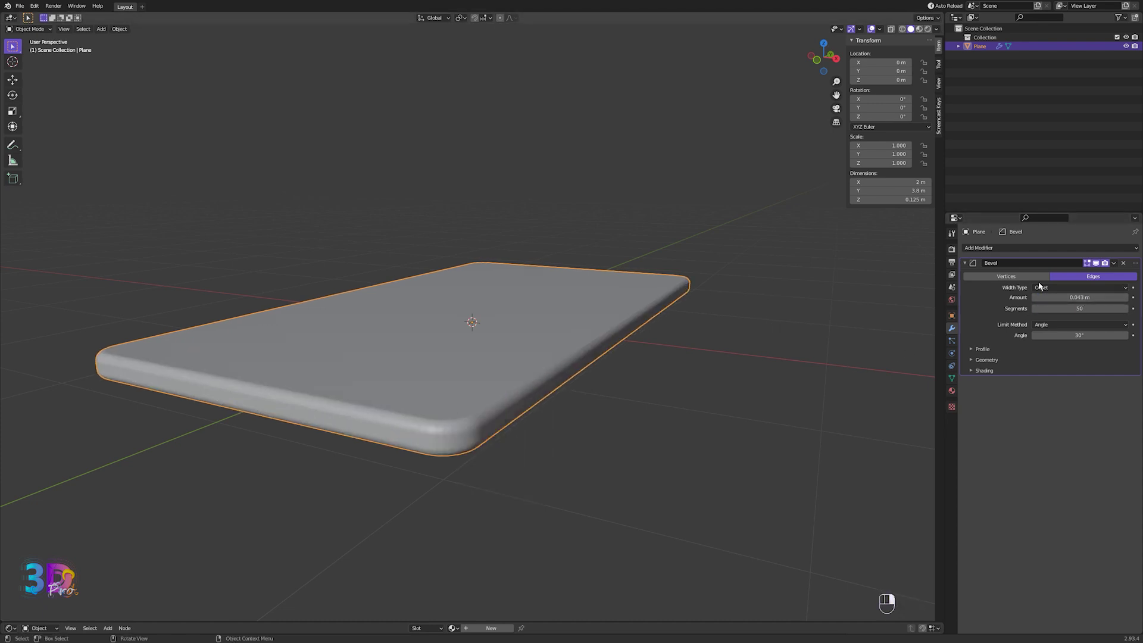
left_click(1116, 263)
left_click(1086, 281)
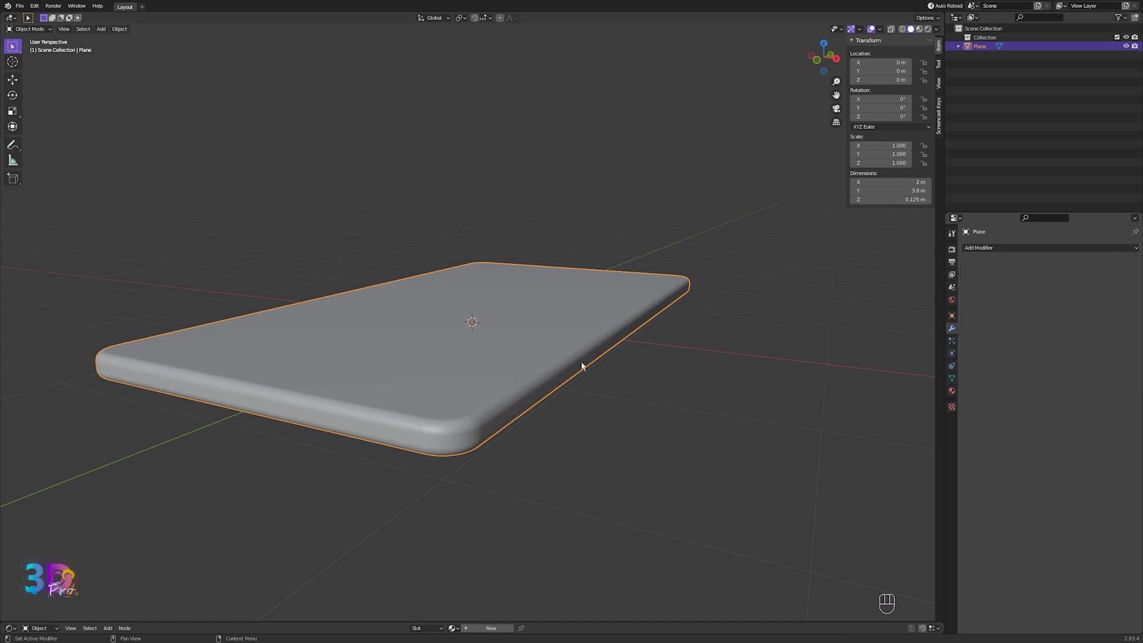
- Add a second plane and raise it above the slab to a Z location of about 0.185 m
key("KP_7")
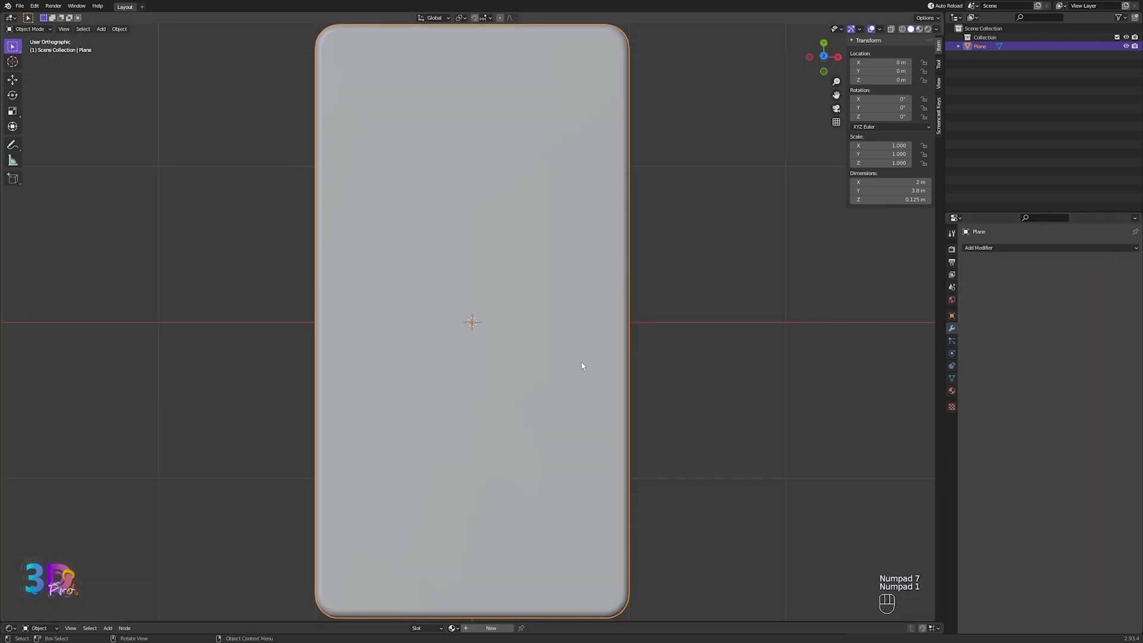
key("KP_1")
key("shift+a")
left_click(604, 363)
key("space")
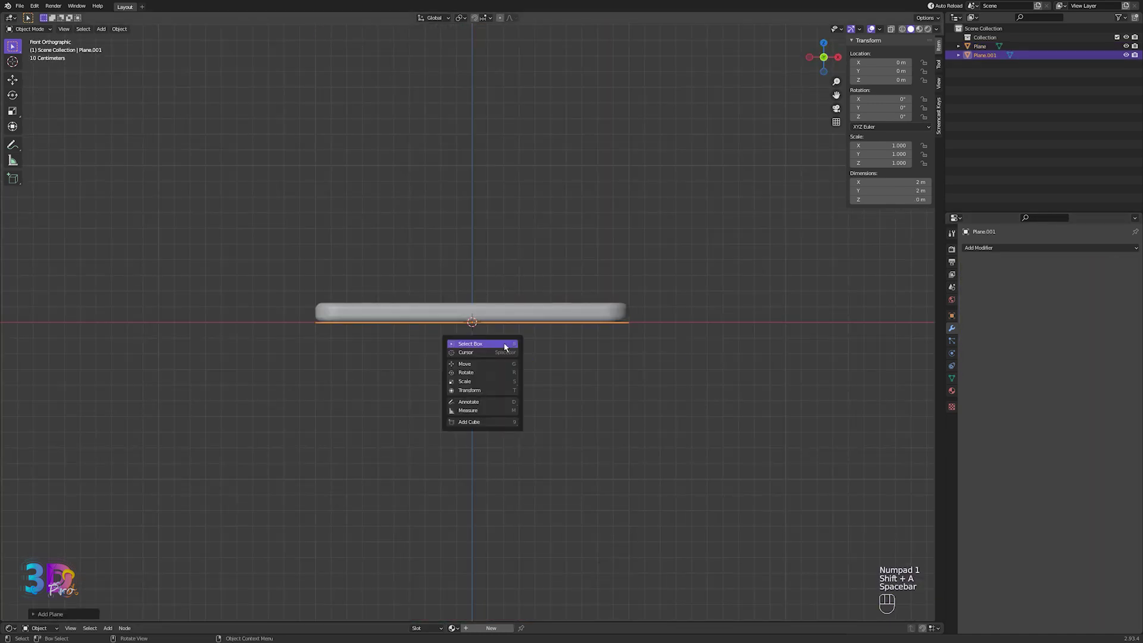
key("g")
left_click_drag(474, 284, 471, 221)
- Set the new plane's dimensions to 1.54 m by 1.65 m and move it along Y to about 0.60 m
left_click(883, 182)
type("1.54")
key("Tab")
type("1.65")
key("Return")
key("KP_7")
scroll(740, 251, "down", 1)
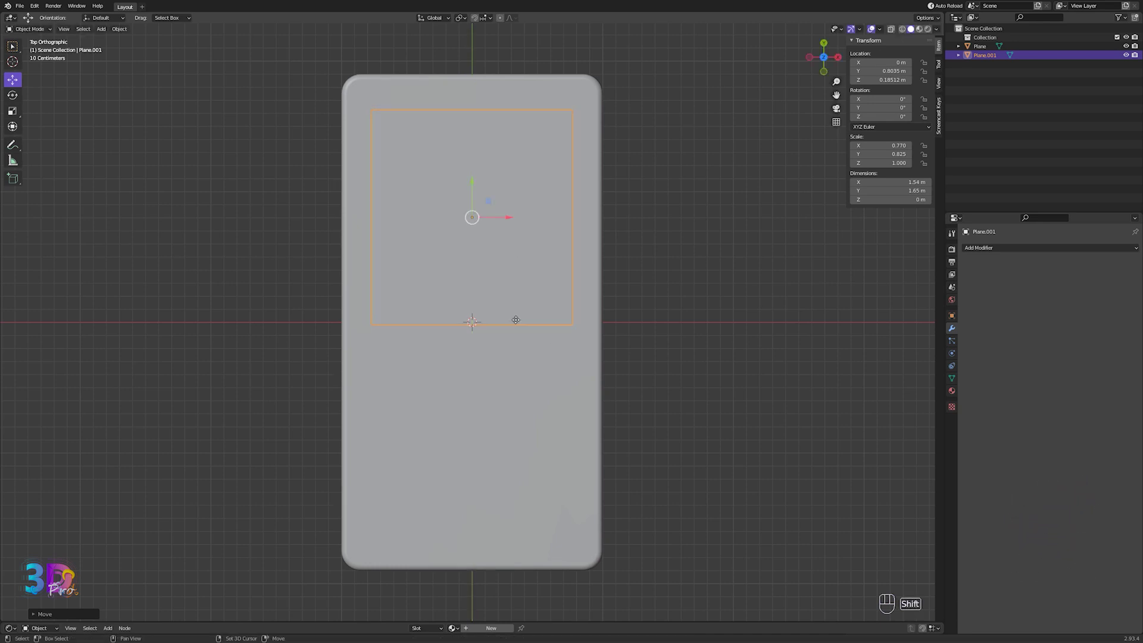
- Duplicate the panel onto the slab's lower right area and scale the copy down to about 0.69 m by 0.74 m
key("shift+d")
left_click(570, 488)
key("s")
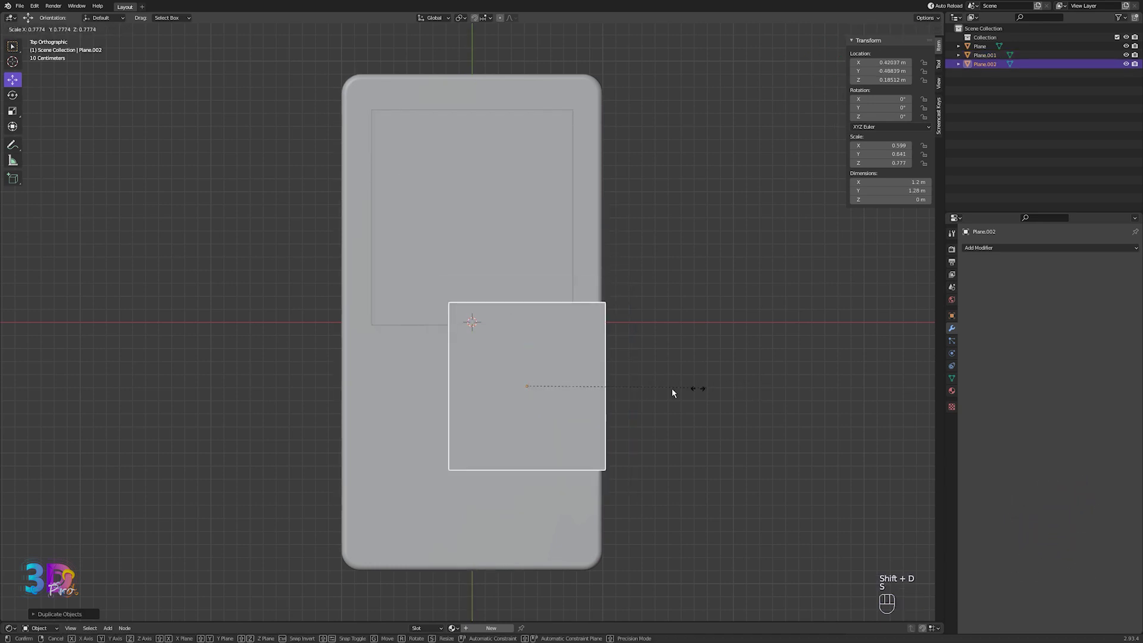
left_click(671, 387)
key("z")
key("s")
left_click(665, 391)
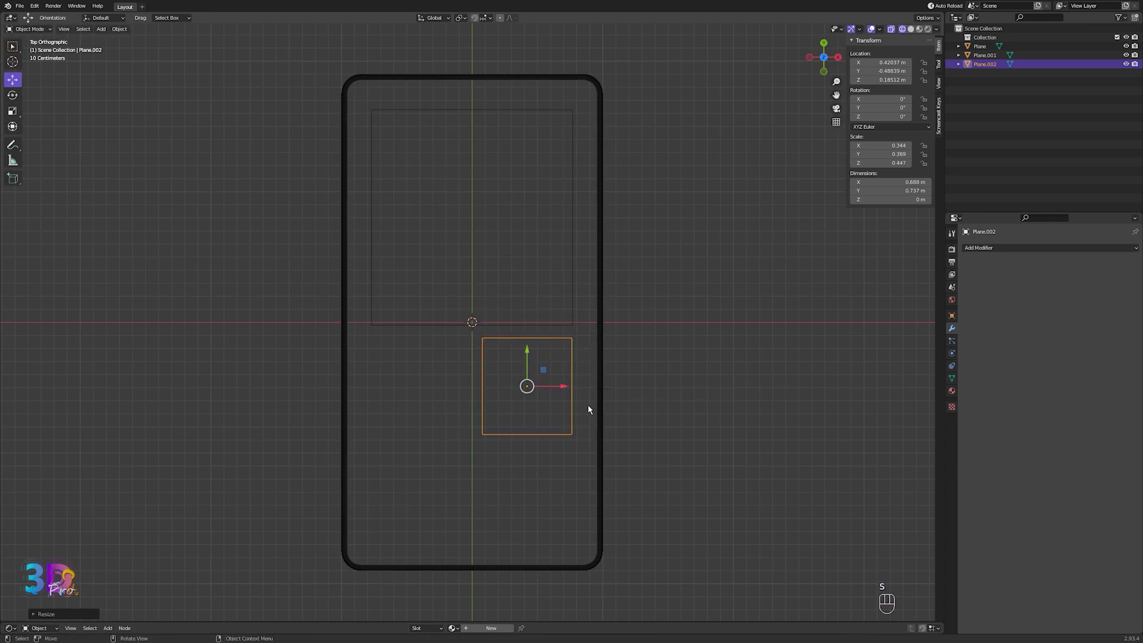
- Make the small panel a 0.6 m by 0.6 m square and align its right edge with the large panel above
scroll(588, 404, "up", 1)
middle_click_drag(587, 404, 589, 353, "shift")
scroll(615, 269, "up", 1)
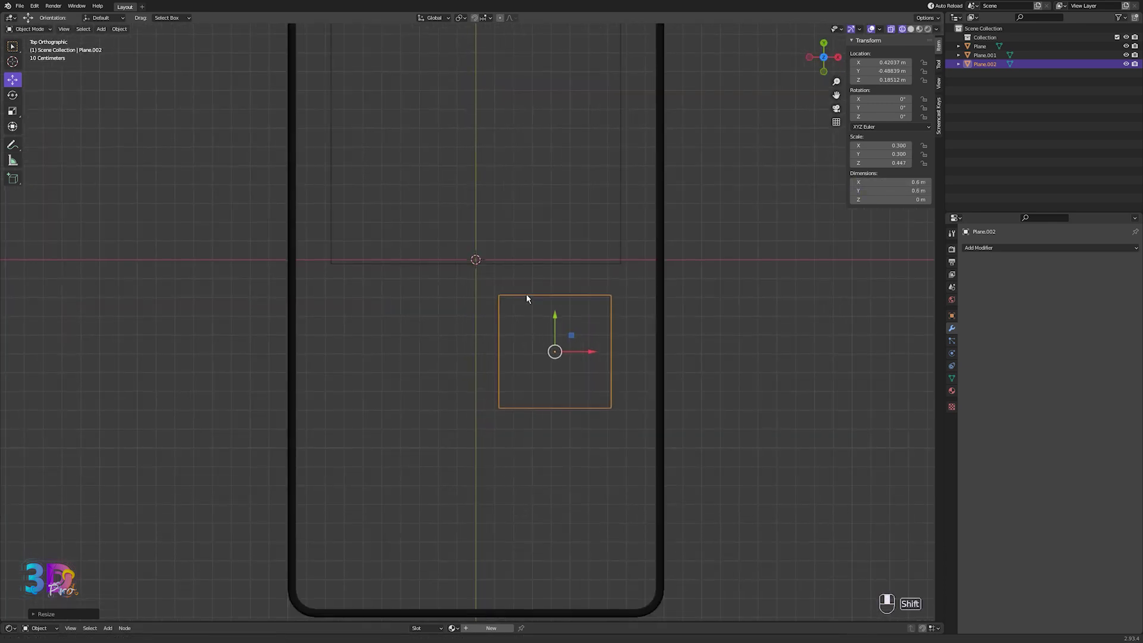
middle_click_drag(528, 298, 516, 268, "shift")
key("g")
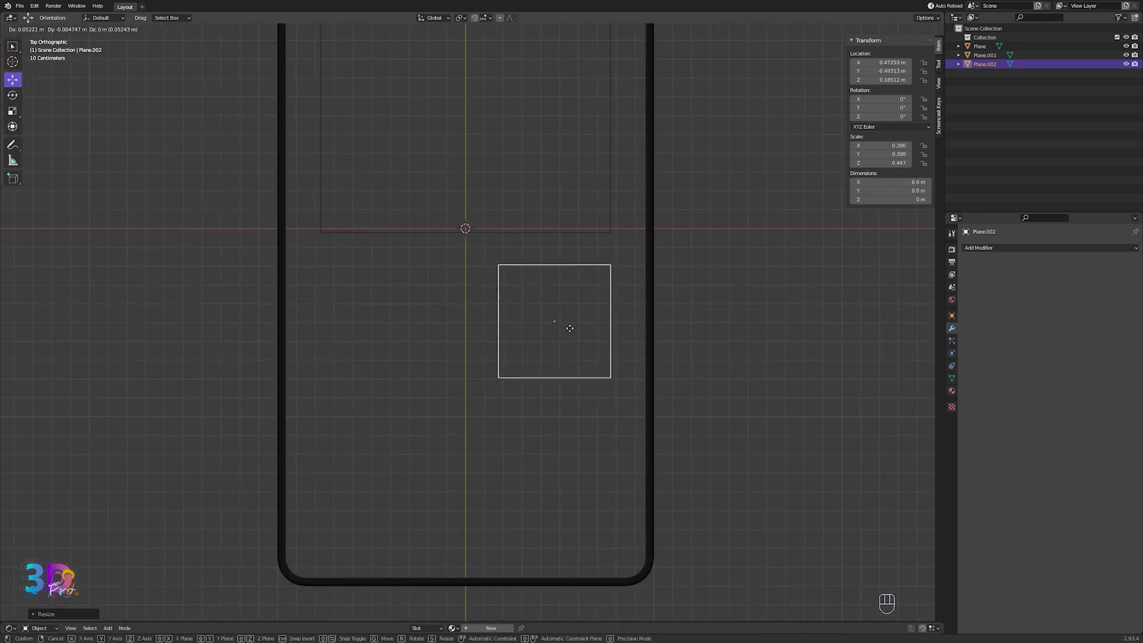
left_click(569, 331)
- Duplicate the small square along X to its left, at an X location of about -0.22 m
scroll(580, 331, "up", 3)
key("shift+d")
key("x")
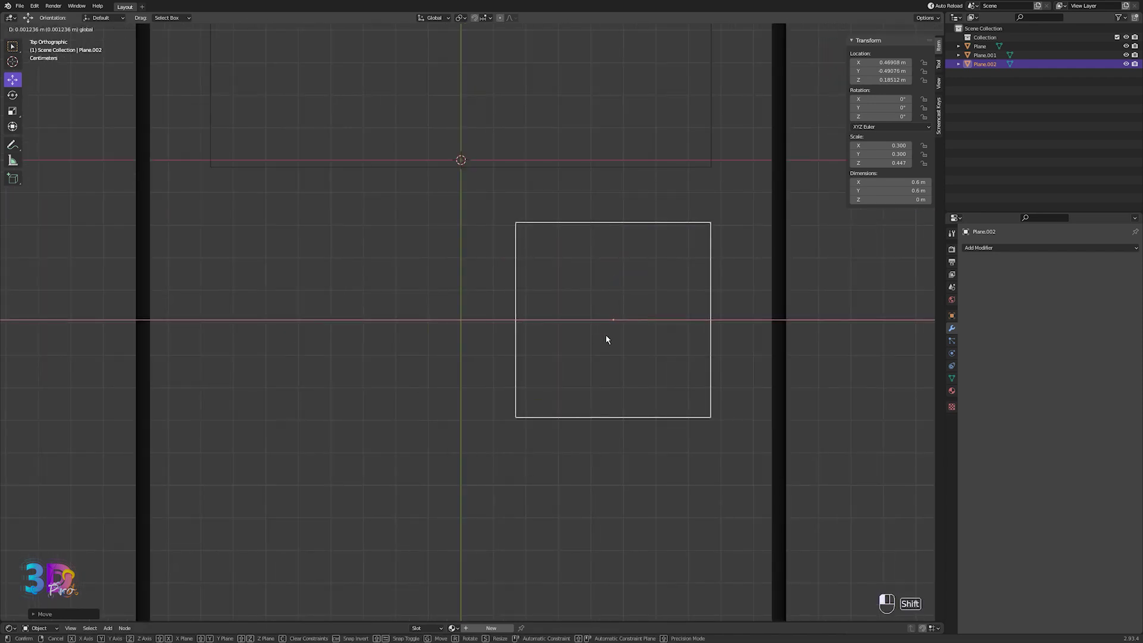
scroll(605, 334, "down", 5)
left_click(477, 340)
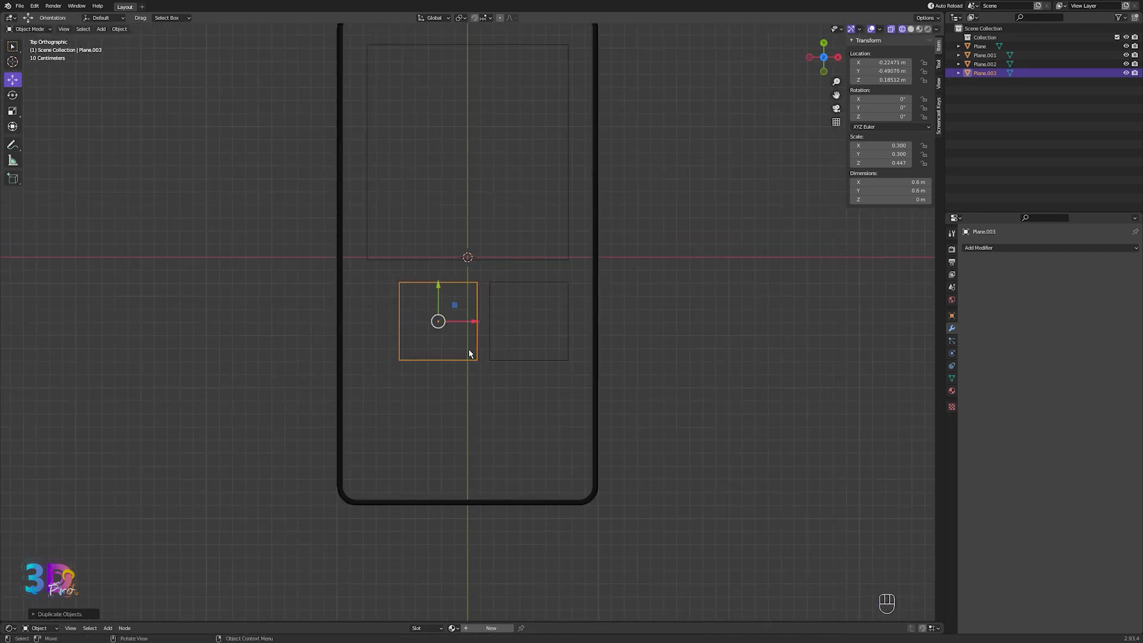
- Duplicate a square below the pair and stretch the copy along X to about 1.29 m
scroll(479, 350, "up", 2)
key("shift+d")
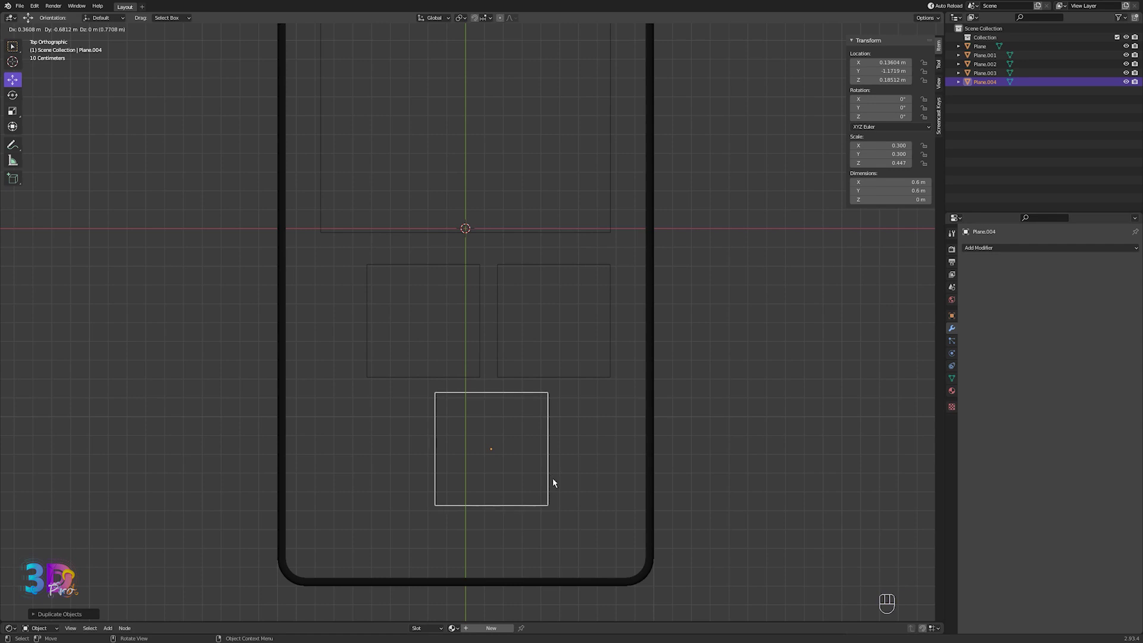
left_click(553, 483)
key("s")
key("x")
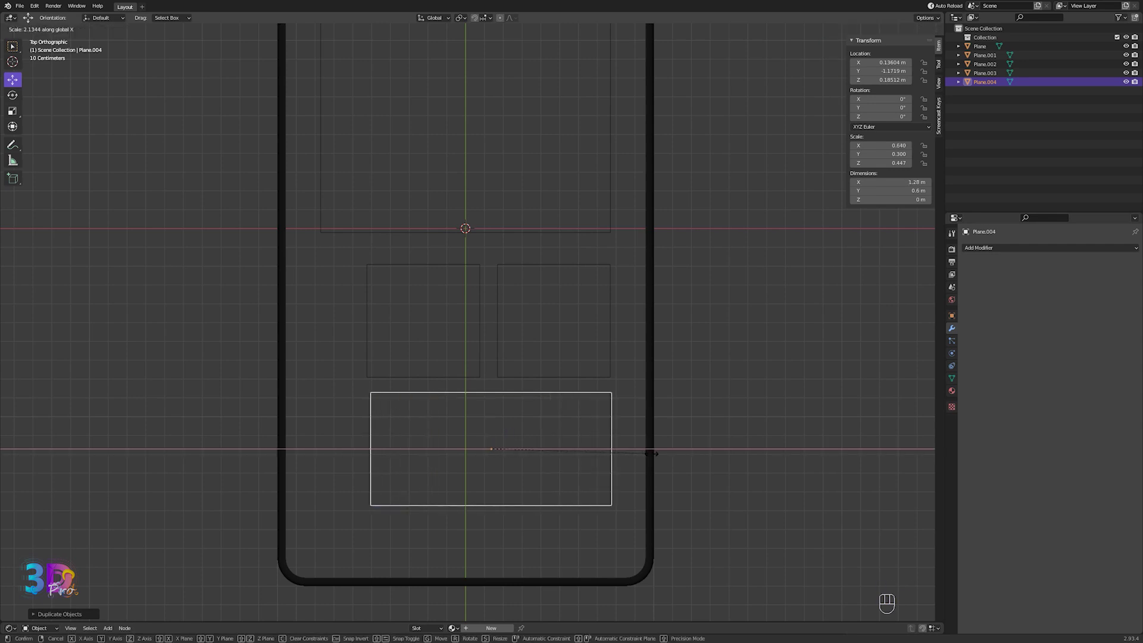
left_click(651, 454)
- Shift the wide panel along X under the two squares and widen it to about 1.3 m to match their outer edges
scroll(547, 482, "up", 2)
left_click_drag(519, 503, 516, 502, "shift")
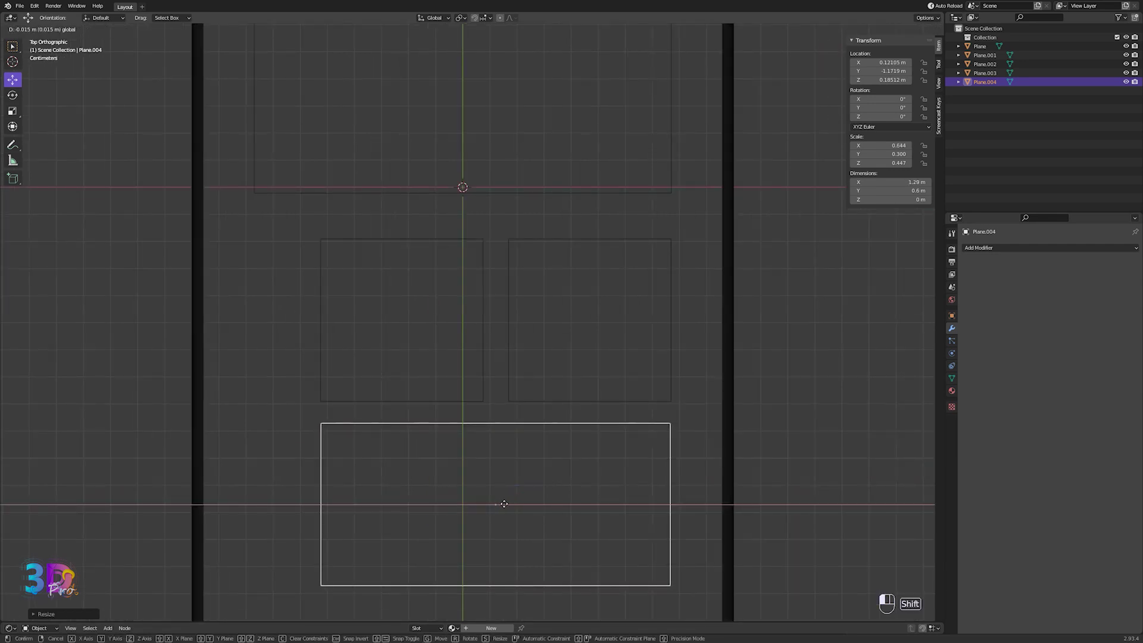
left_click(506, 504)
key("s")
key("x")
left_click(546, 505)
- Duplicate the left small square toward the slab's left side and scale the copy up to about 1.22 m
left_click(320, 318)
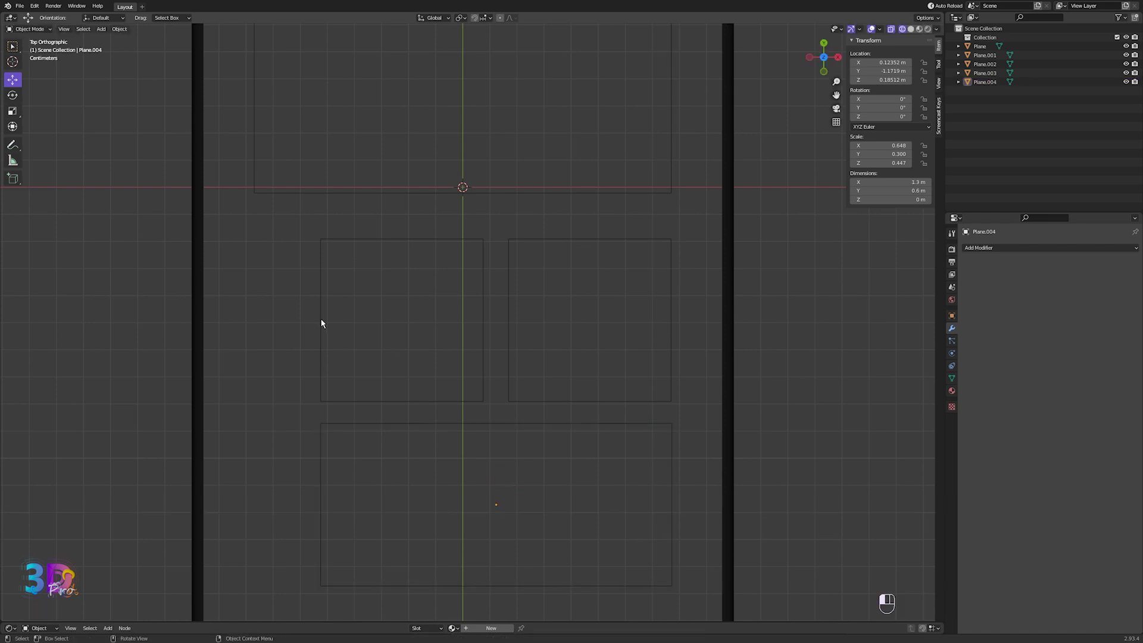
scroll(320, 318, "down", 1)
key("shift+d")
key("s")
left_click(356, 441)
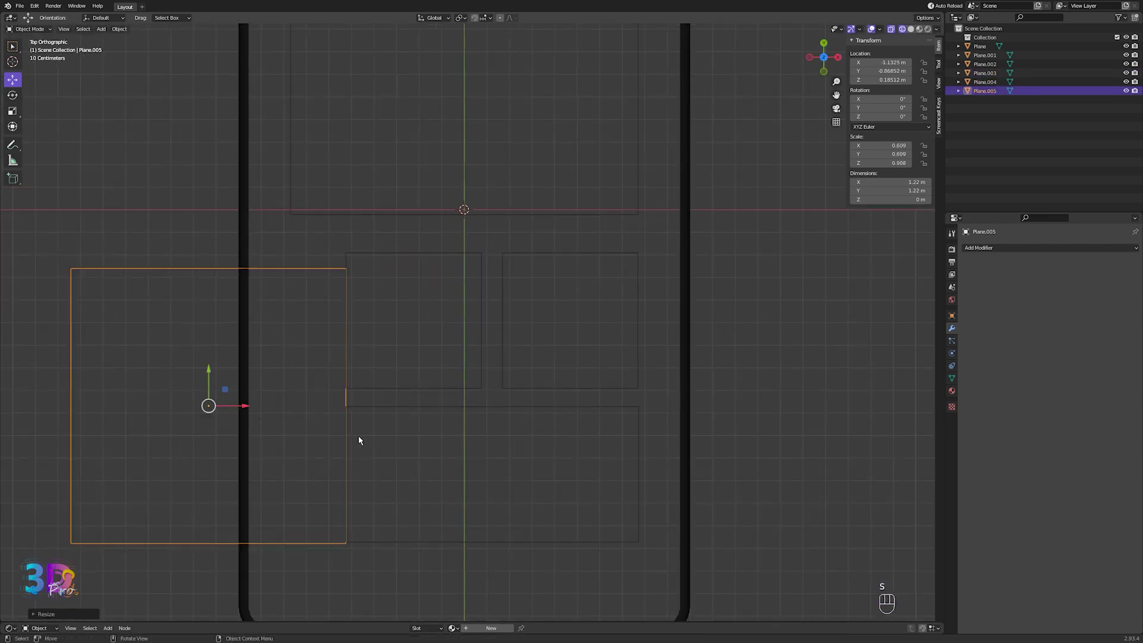
- Enlarge the big square to about 1.28 m, level it with the small panels' height, and place it at about X -1.26 m
key("g")
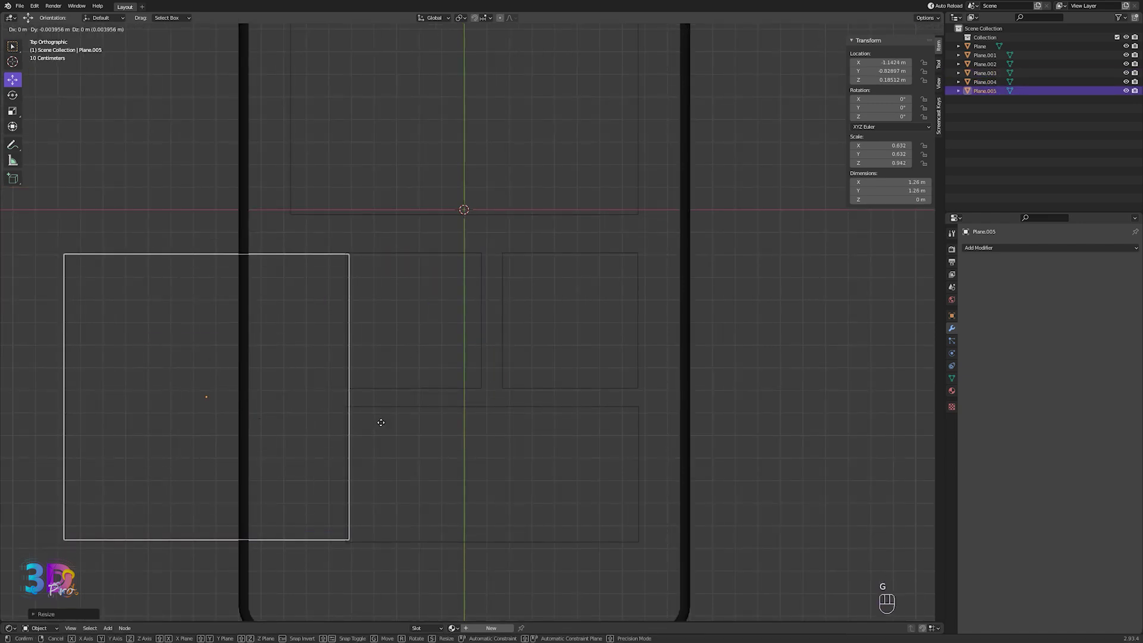
left_click(379, 423)
key("s")
left_click(370, 424)
key("g")
key("x")
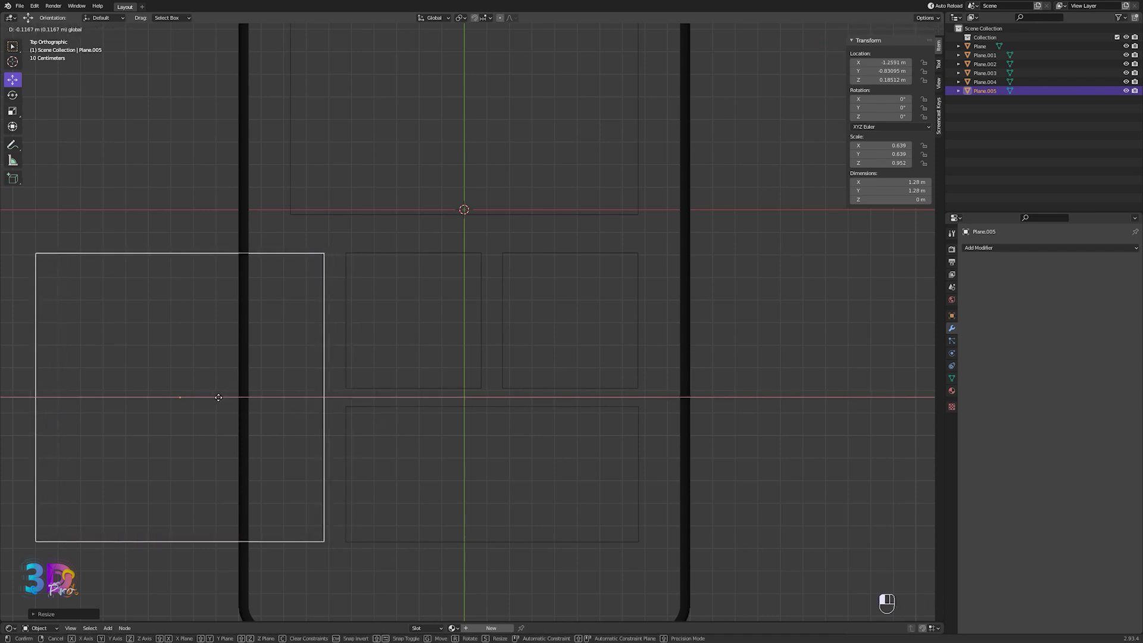
left_click(218, 396)
- Duplicate the wide panel onto the slab's bottom end and flatten the copy along Y
scroll(476, 397, "down", 5)
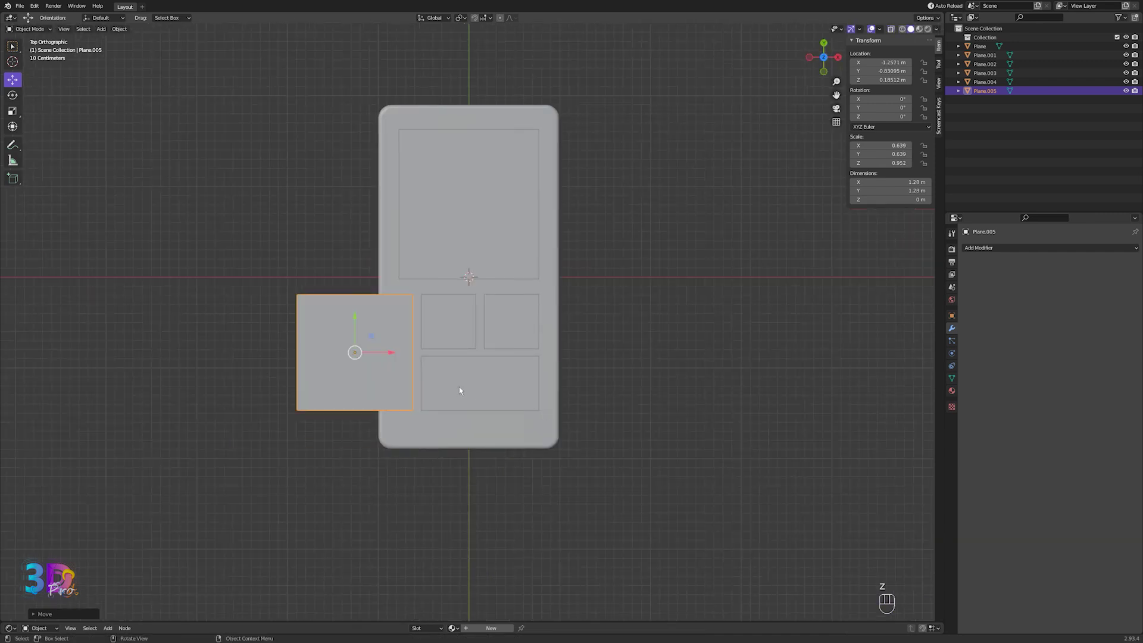
scroll(476, 357, "up", 2)
left_click(492, 334)
key("shift+d")
left_click(480, 413)
key("s")
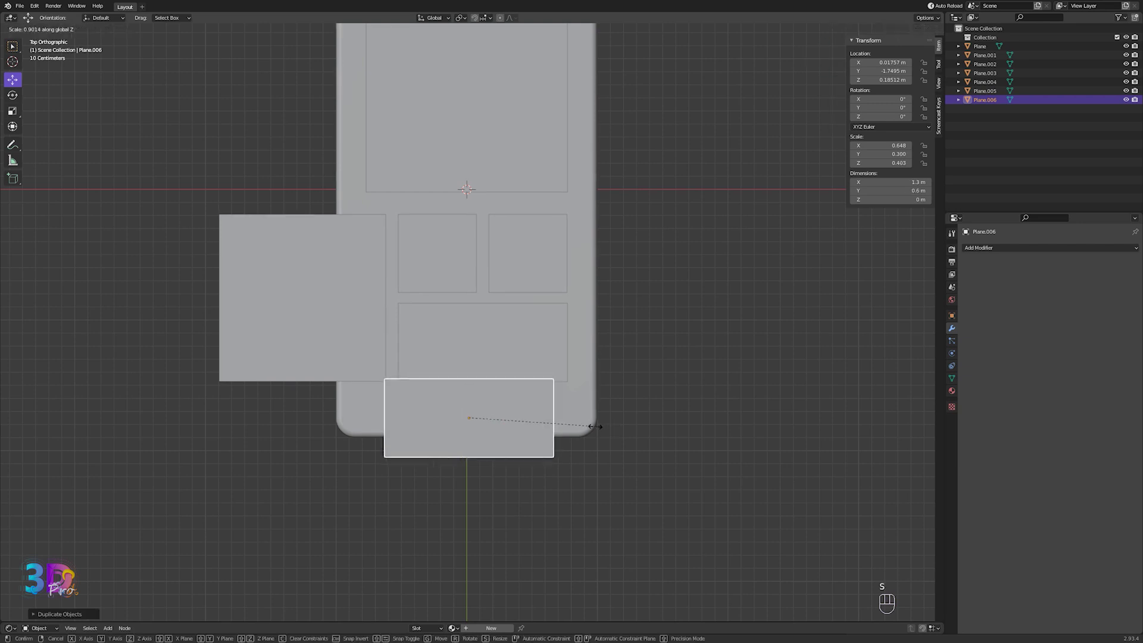
key("y")
left_click(496, 422)
- Center the flattened bottom panel on the slab's centerline along X
scroll(487, 431, "up", 4)
middle_click_drag(505, 511, 520, 386, "shift")
key("z")
left_click(498, 387)
scroll(510, 398, "up", 1)
left_click_drag(513, 409, 506, 409)
- Thin the bottom panel along Y and scale it down into a bar about 0.93 m by 0.03 m
key("s")
key("y")
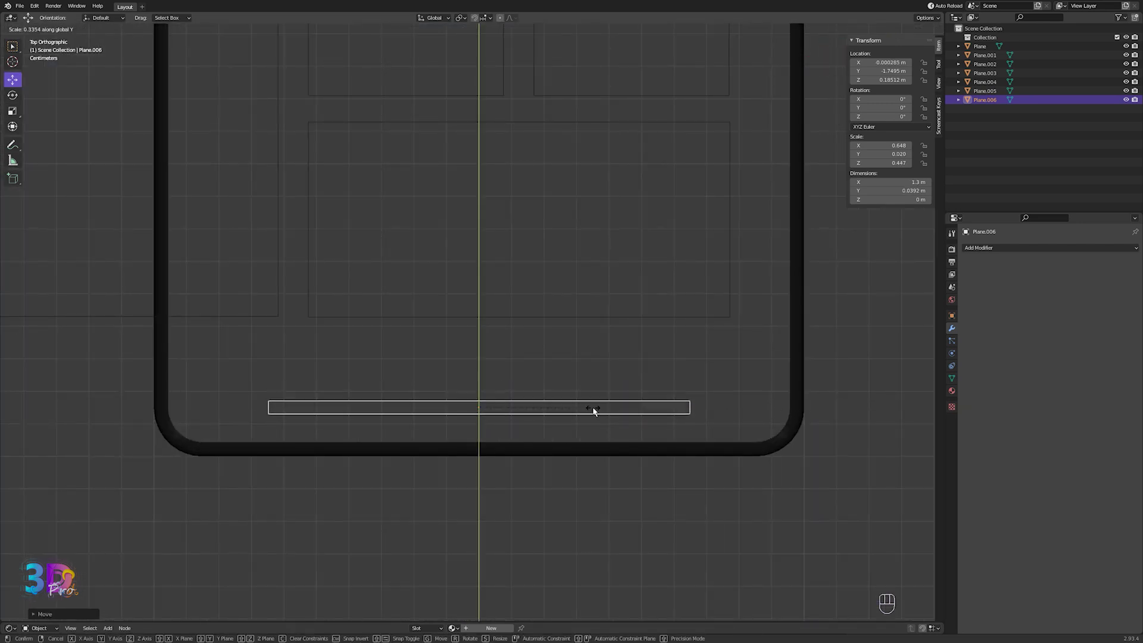
left_click(593, 410)
key("s")
left_click(636, 413)
scroll(568, 354, "down", 4)
key("z")
left_click(617, 360)
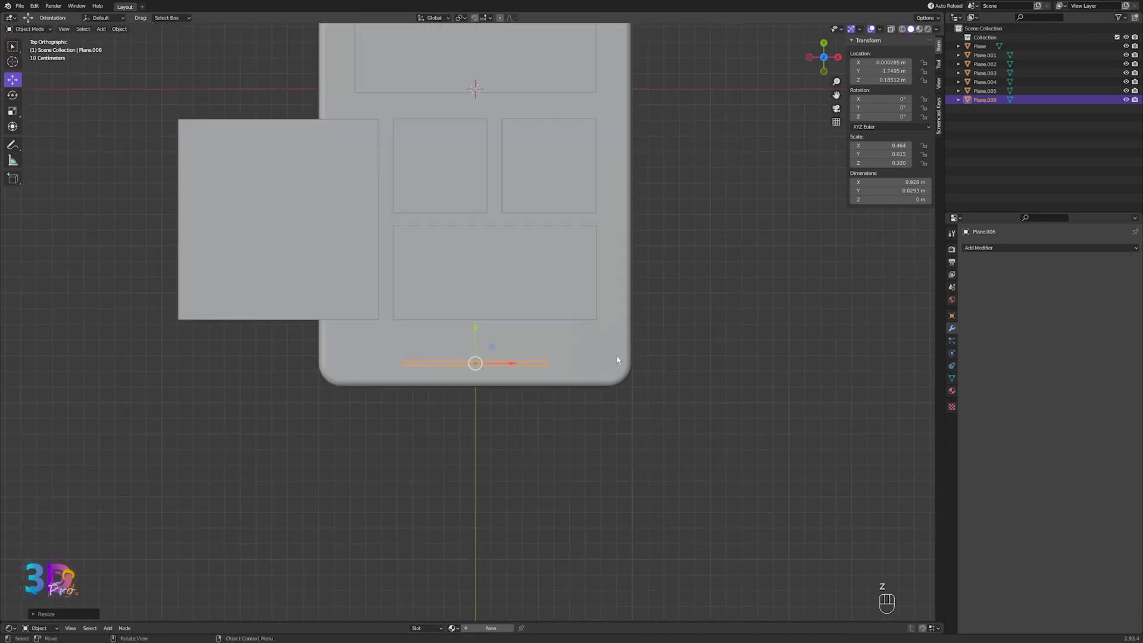
- Select all six floating panels above the slab and apply their scale
middle_click_drag(618, 359, 606, 287)
key("KP_1")
left_click_drag(672, 201, 201, 303)
key("ctrl+a")
left_click(480, 279)
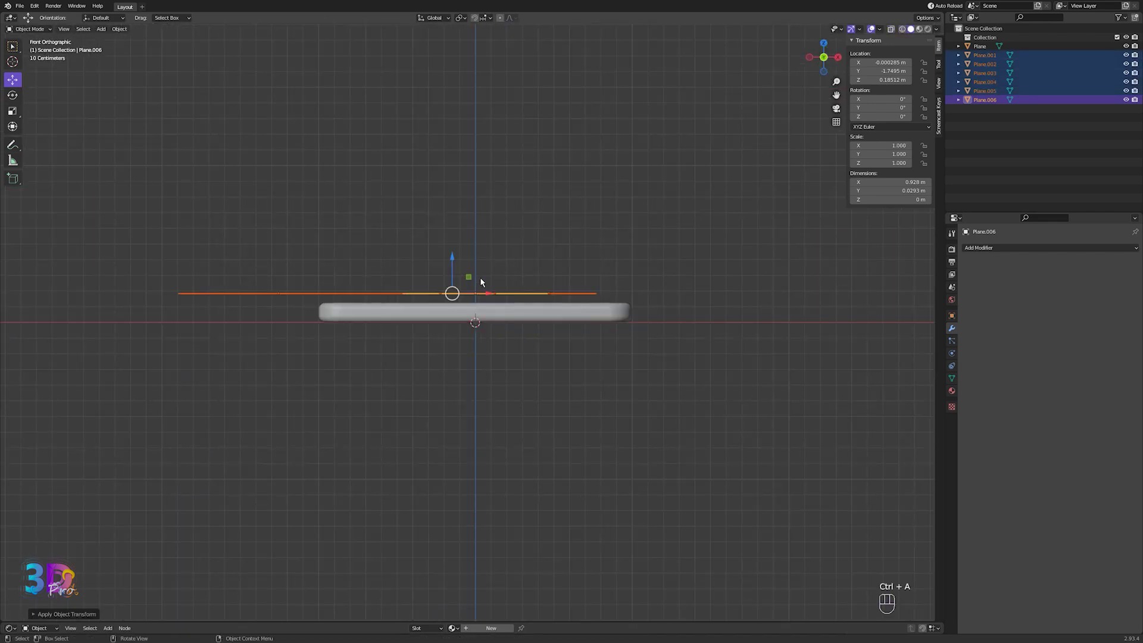
- Extrude all six panels upward by about 0.034 m to give them thickness
key("Tab")
key("e")
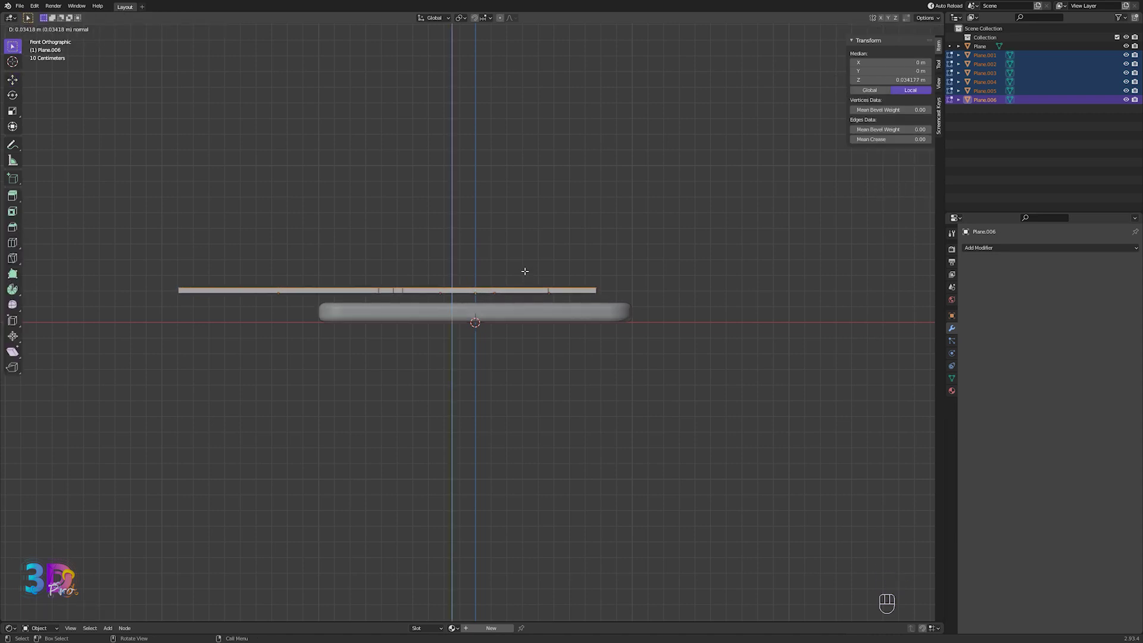
key("z")
left_click(524, 270)
middle_click_drag(523, 273, 736, 300)
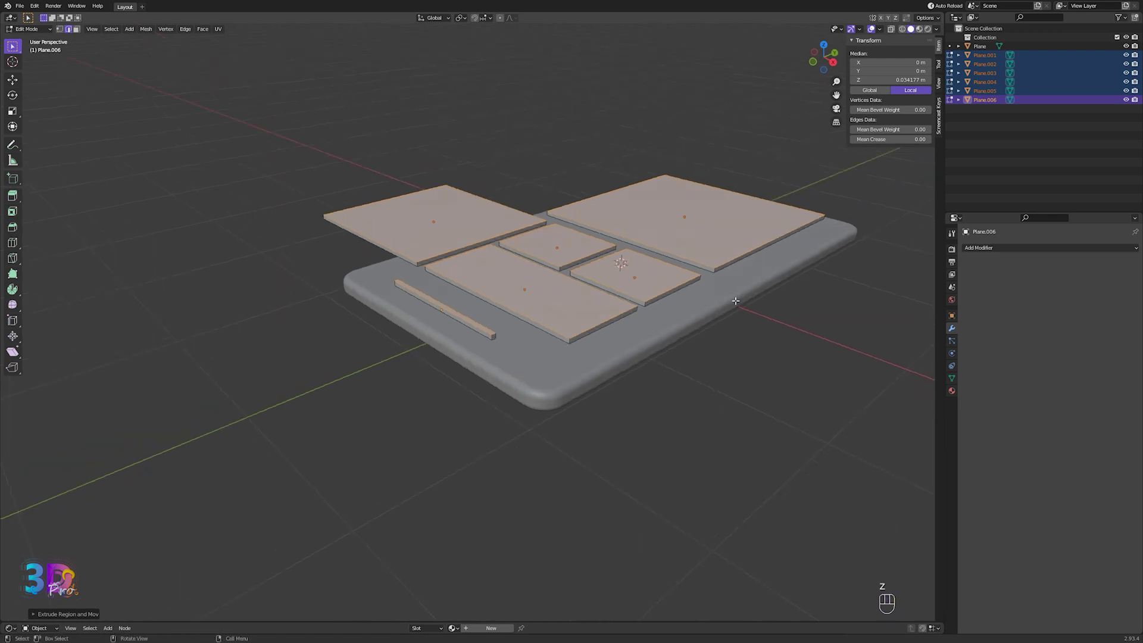
- Hide the thin bar at the slab's bottom end, with the scene displayed in wireframe
key("Tab")
key("shift+z")
key("KP_1")
middle_click_drag(395, 265, 456, 348)
left_click(1126, 99)
key("KP_1")
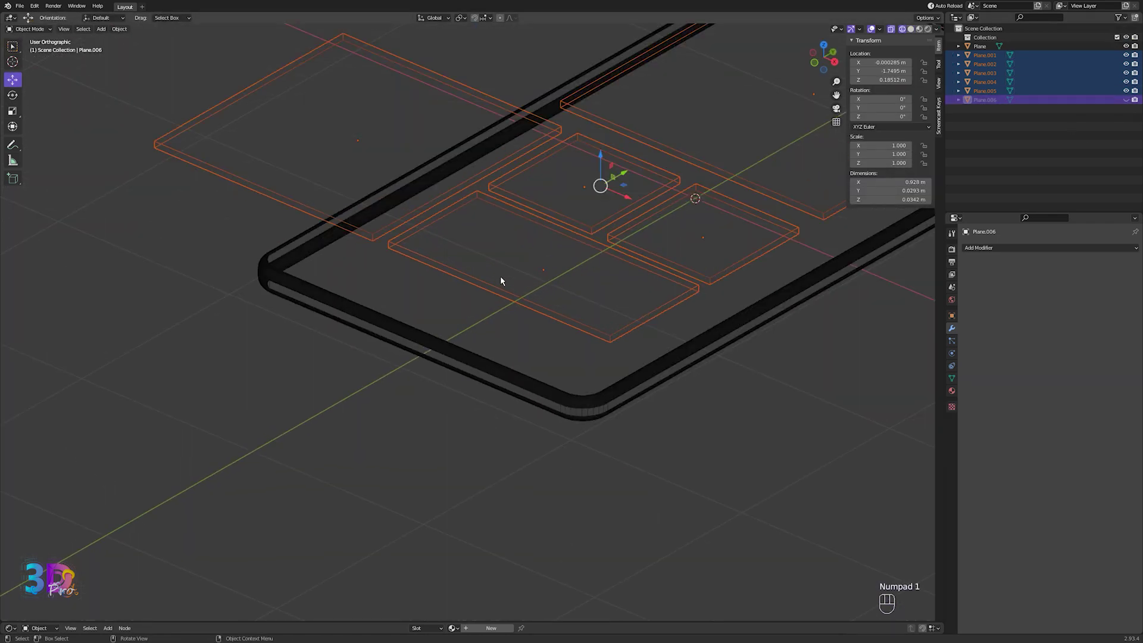
- Select the five visible panels without the hidden bar and open them together for mesh editing
key("Tab")
left_click_drag(738, 235, 682, 303)
left_click(54, 289)
key("Tab")
scroll(654, 285, "up", 1)
middle_click_drag(705, 272, 769, 270, "shift")
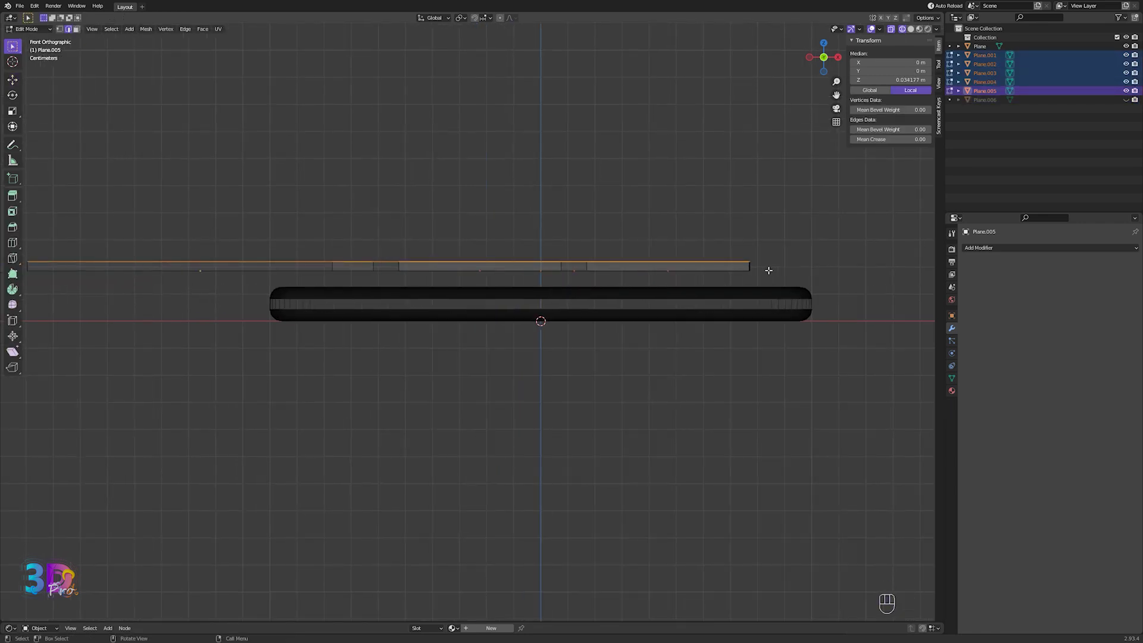
- Select the vertical corner edges of the five panels and bevel them about 0.06 m with 6 segments
left_click_drag(767, 270, 23, 263)
scroll(469, 247, "down", 1)
mouse_move(547, 237)
middle_mouse_down()
mouse_move(487, 275)
mouse_move(516, 282)
middle_mouse_up()
scroll(487, 274, "down", 1)
key("z")
key("KP_7")
scroll(616, 321, "up", 1)
mouse_move(601, 234)
middle_mouse_down("shift")
mouse_move(604, 413)
mouse_move(620, 449)
middle_mouse_up("shift")
key("ctrl+b")
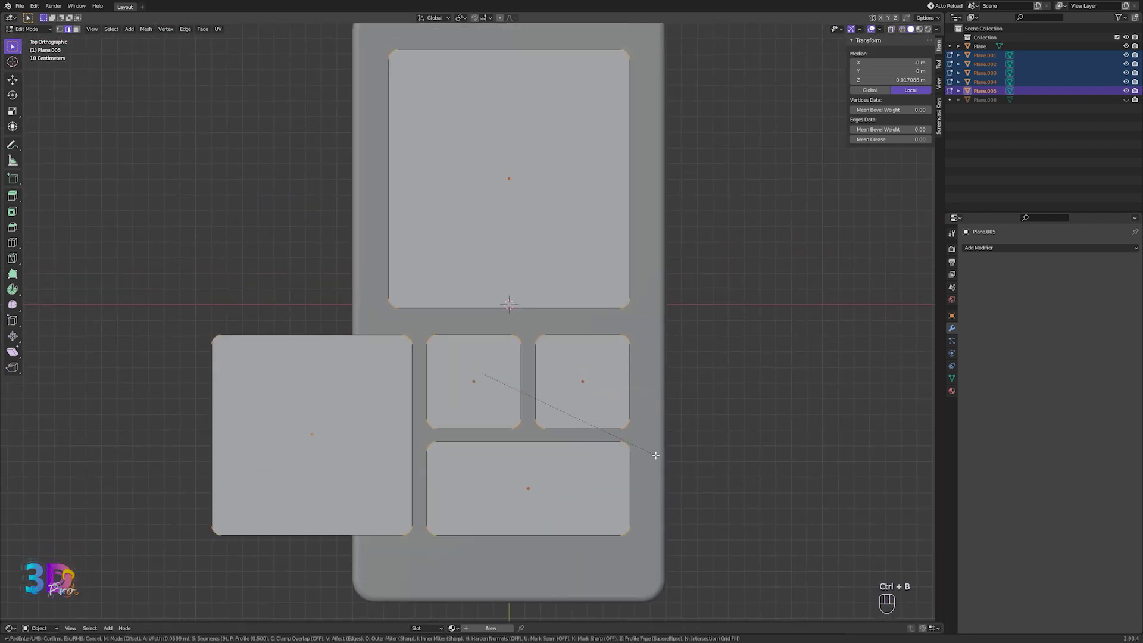
left_click(654, 455)
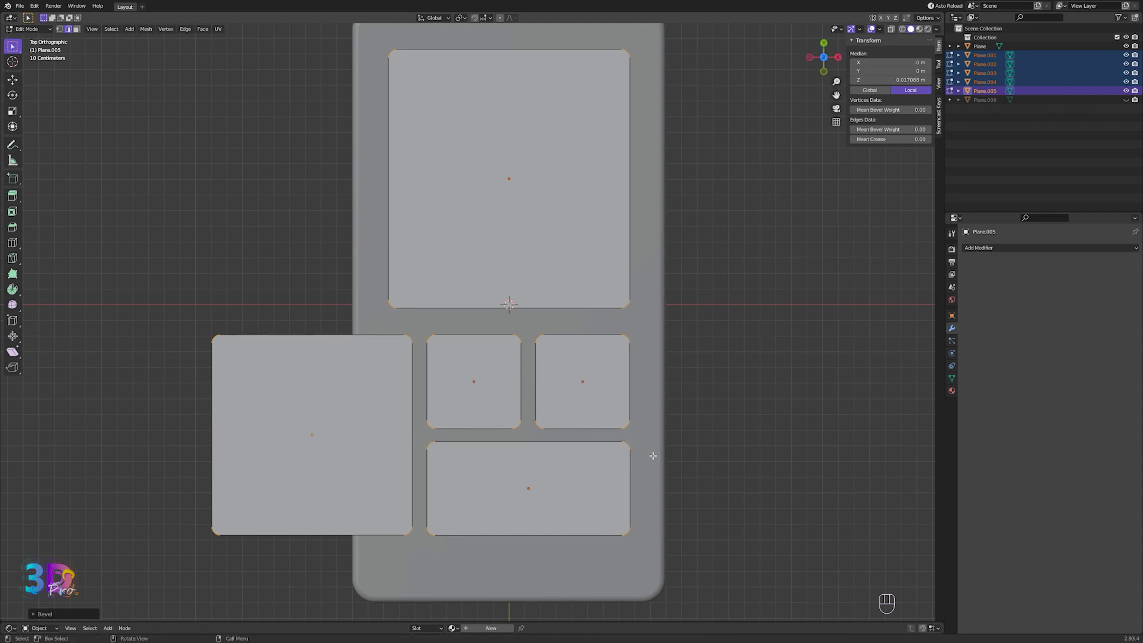
- Shade the five rounded panels smooth
key("Tab")
middle_click_drag(592, 433, 569, 346)
right_click(569, 350)
left_click(569, 350)
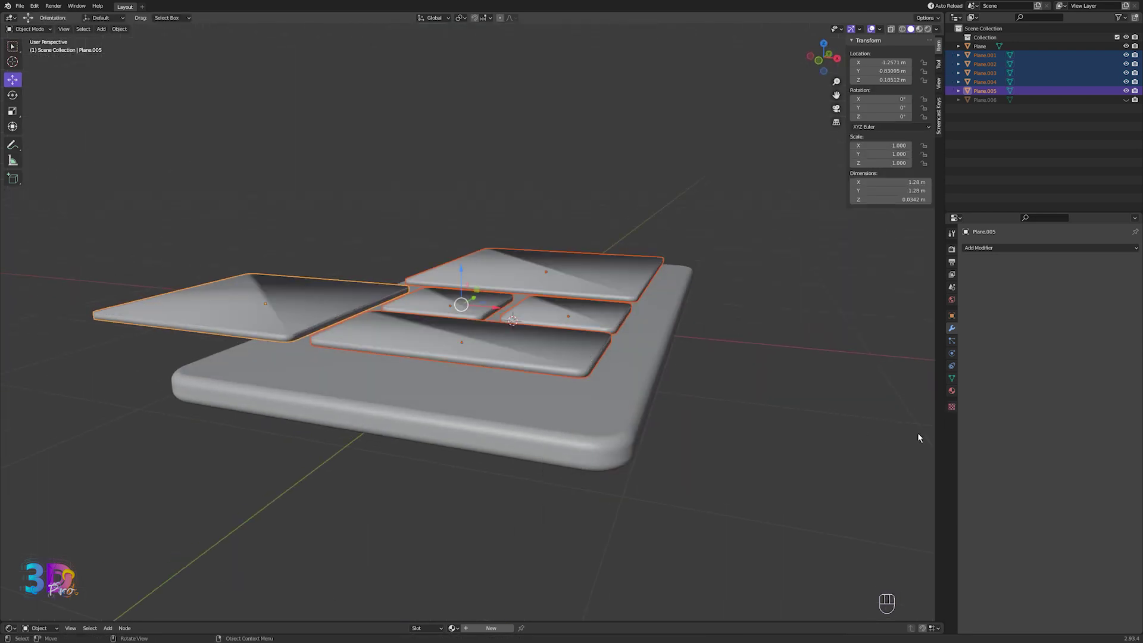
- Enable Auto Smooth at 30° on each of the five rounded panels
left_click(951, 379)
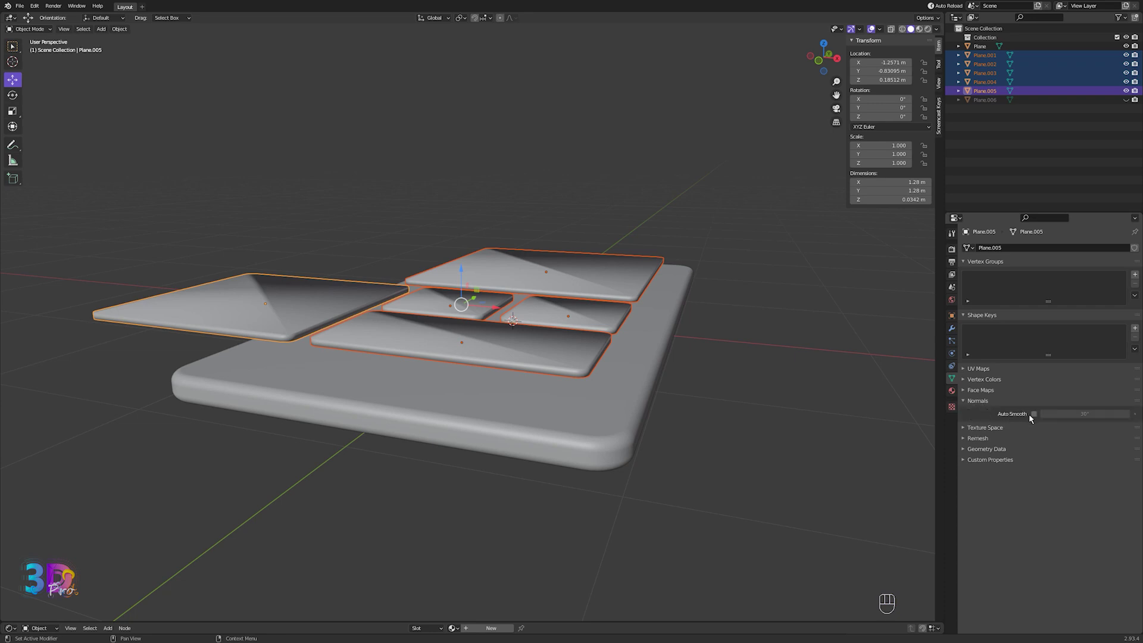
left_click(1033, 413)
left_click(520, 341)
middle_click_drag(520, 341, 513, 359)
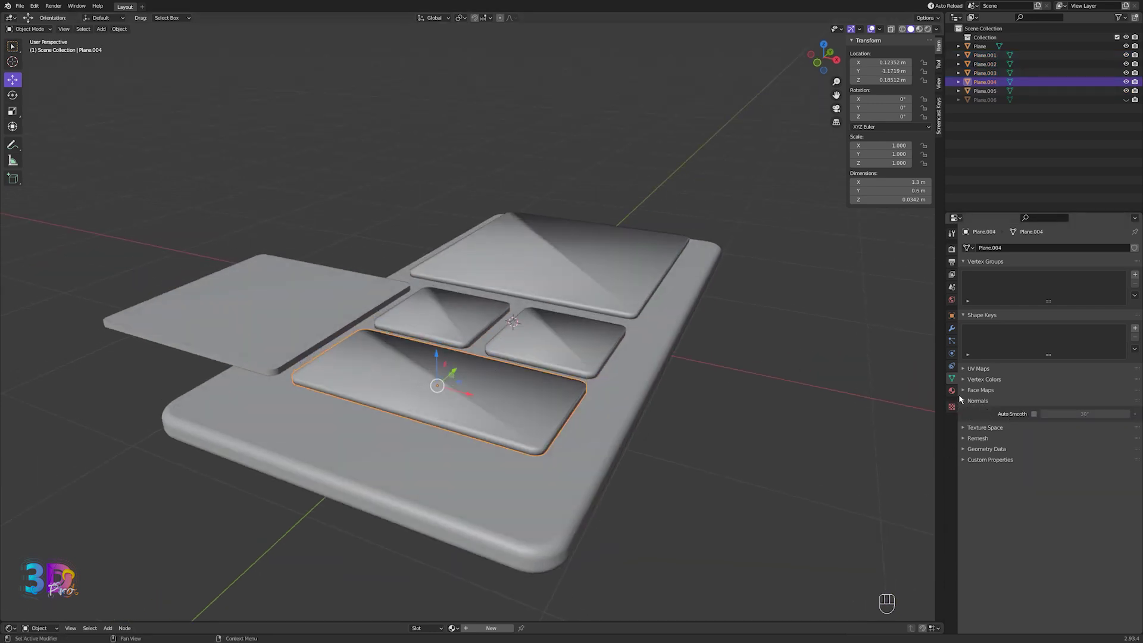
left_click(1033, 413)
left_click(571, 354)
left_click(1033, 414)
left_click(417, 316)
left_click(1033, 413)
left_click(560, 290)
left_click(1033, 413)
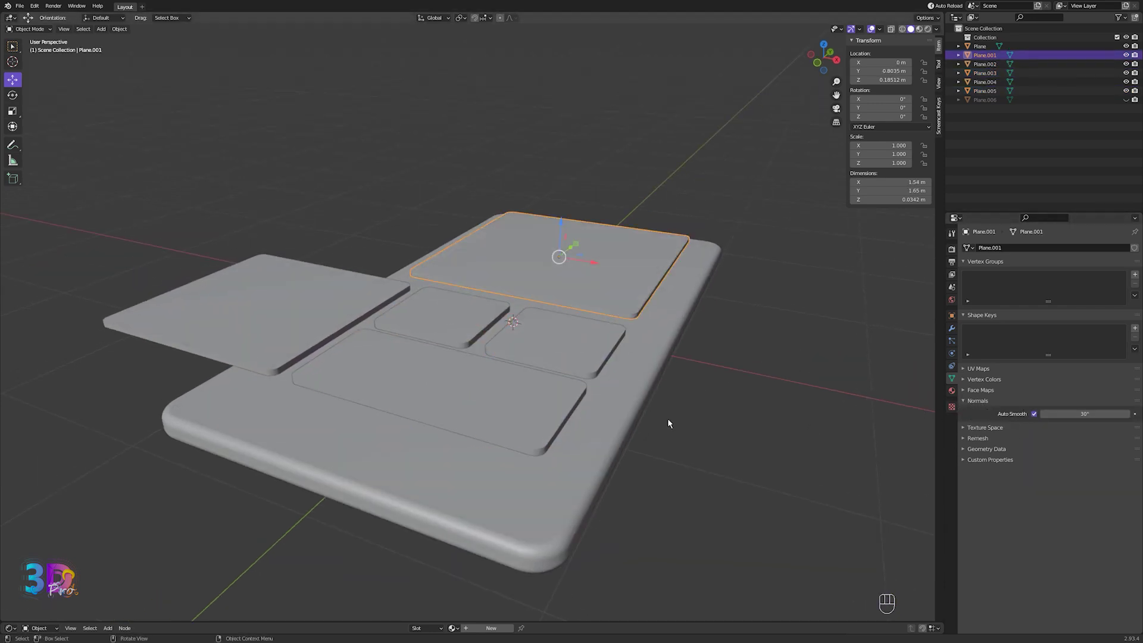
middle_click_drag(666, 417, 690, 413)
left_click(586, 324, "shift")
left_click(467, 321, "shift")
left_click(339, 345, "shift")
left_click(334, 351)
- Add a Bevel modifier to the largest panel
left_click(559, 271)
scroll(658, 280, "up", 4)
middle_click_drag(774, 283, 499, 327)
left_click(951, 329)
left_click(1006, 248)
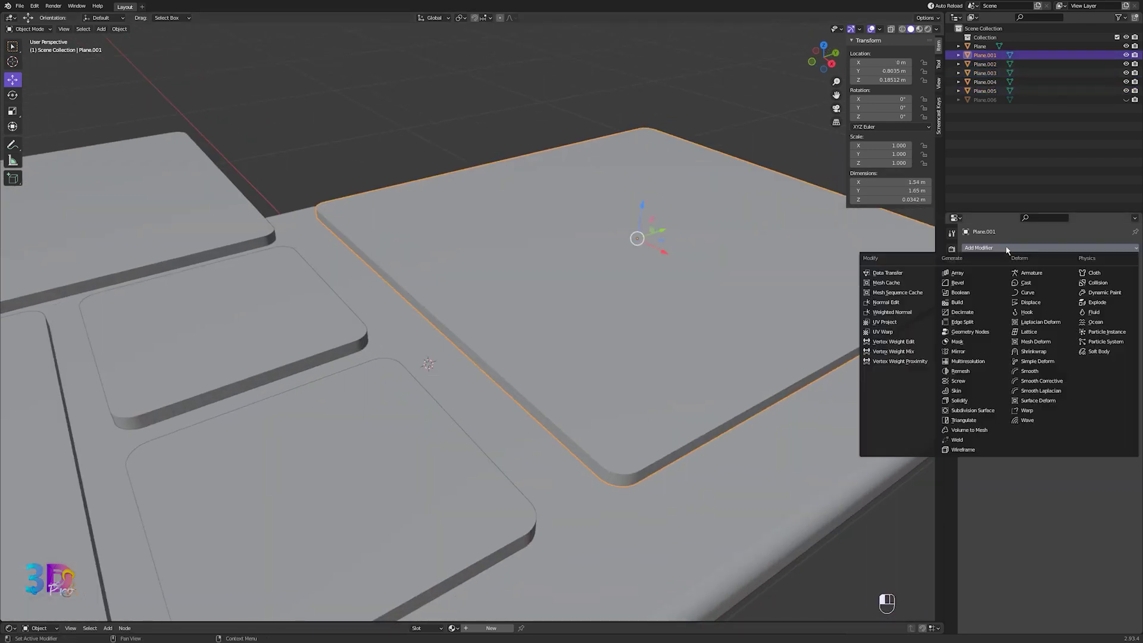
left_click(957, 283)
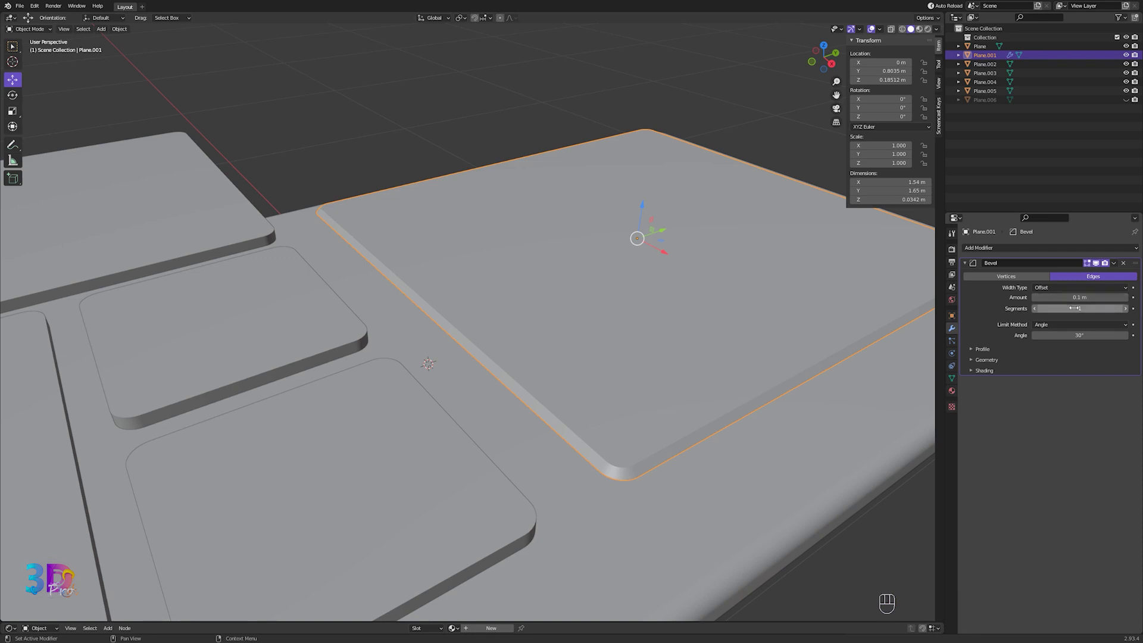
- Set the largest panel's bevel to 20 segments and an amount of about 0.008 m
left_click(1098, 308)
type("20")
key("Return")
middle_click_drag(737, 391, 771, 297, "shift")
left_click_drag(1090, 298, 1066, 297, "shift")
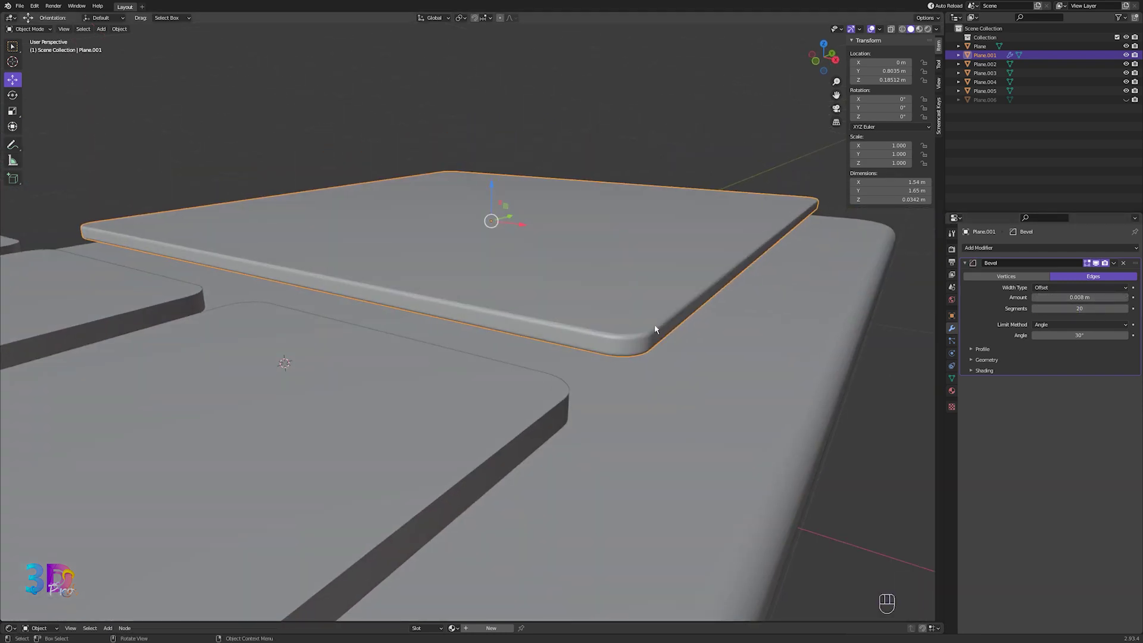
- Copy the largest panel's Bevel modifier to the other four rounded panels
scroll(181, 337, "down", 5)
left_click(185, 327, "shift")
left_click(286, 370, "shift")
left_click(338, 326, "shift")
left_click(416, 347, "shift")
left_click(513, 313, "shift")
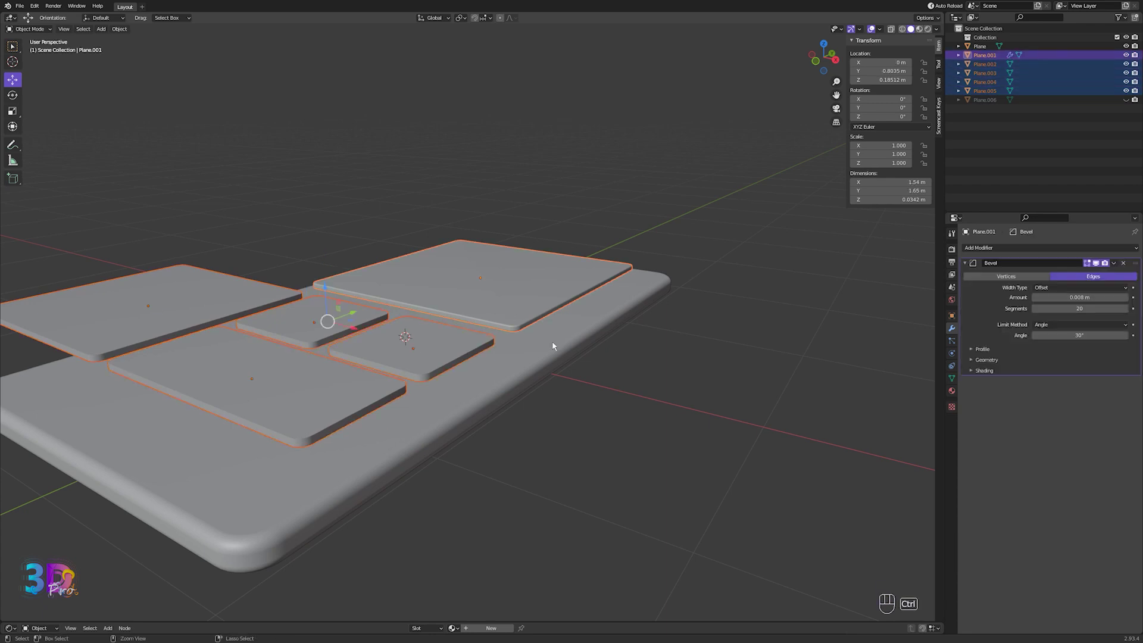
key("ctrl+l")
left_click(516, 419)
middle_click_drag(530, 413, 598, 395)
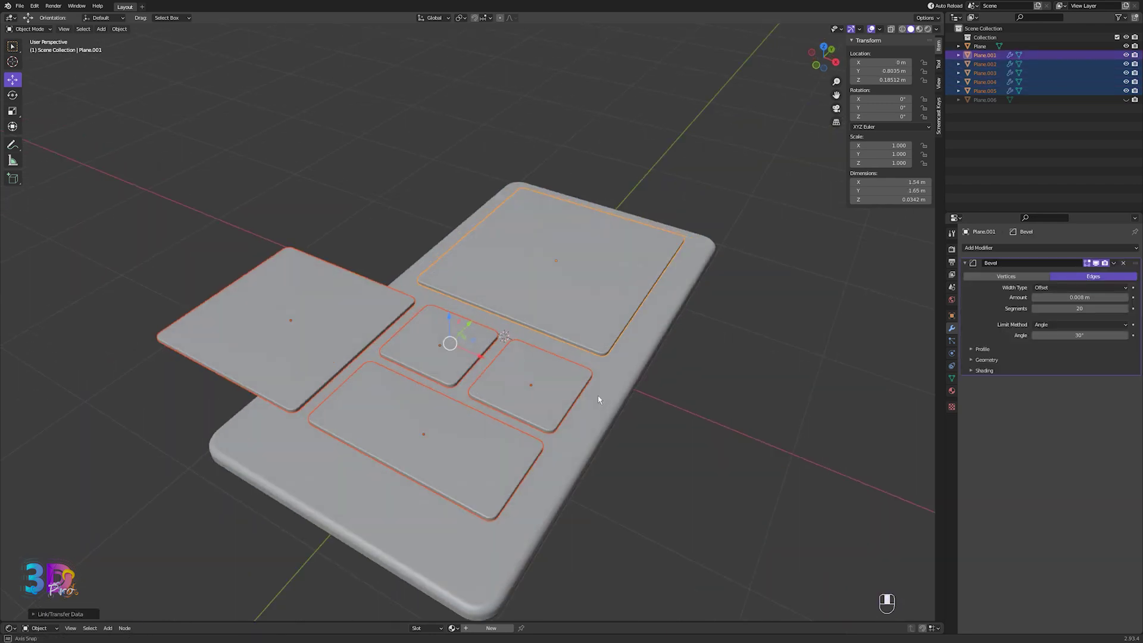
- Unhide and select the thin bar at the slab's bottom end
key("KP_7")
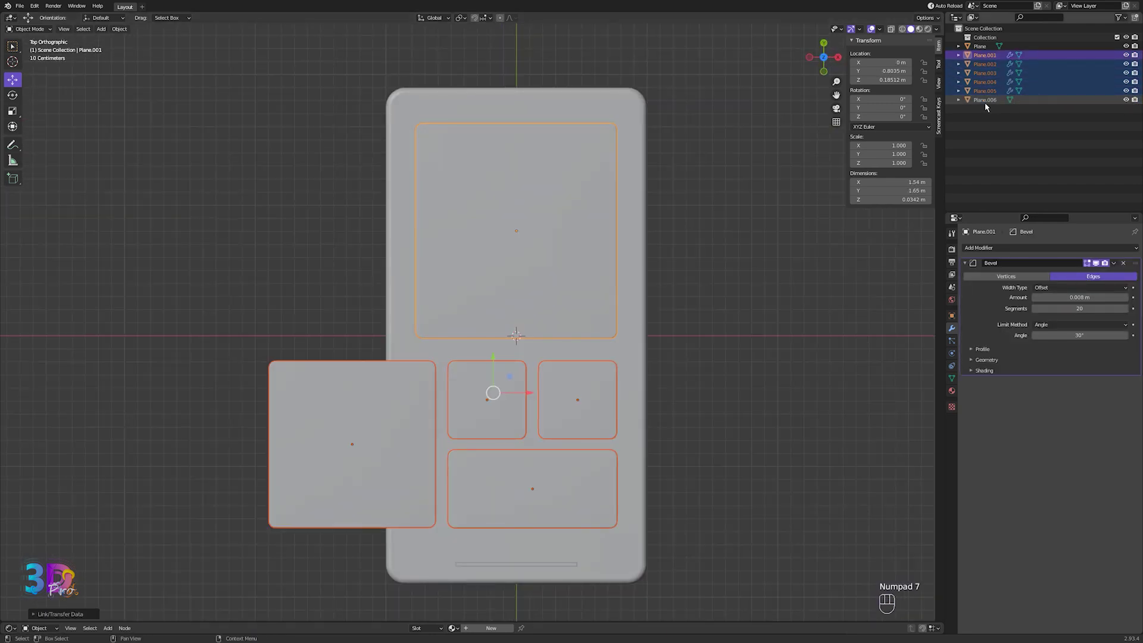
left_click(984, 100)
key("KP_Decimal")
key("KP_1")
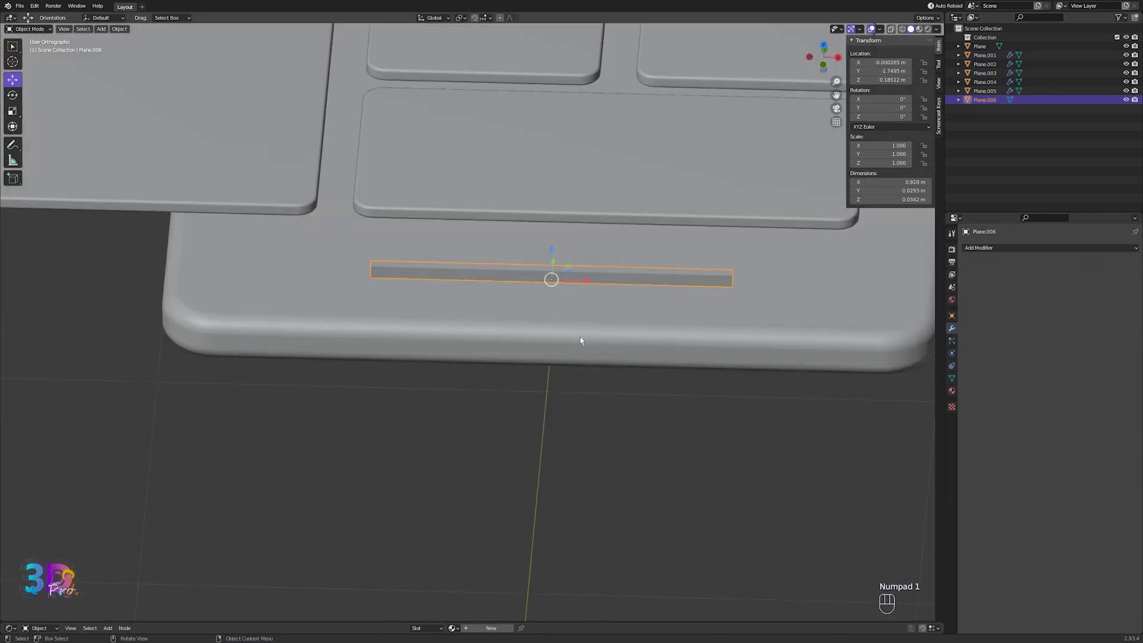
- Reduce the thin bar's thickness along Z to about 0.023 m and apply its scale
key("Tab")
key("Tab")
key("s")
key("z")
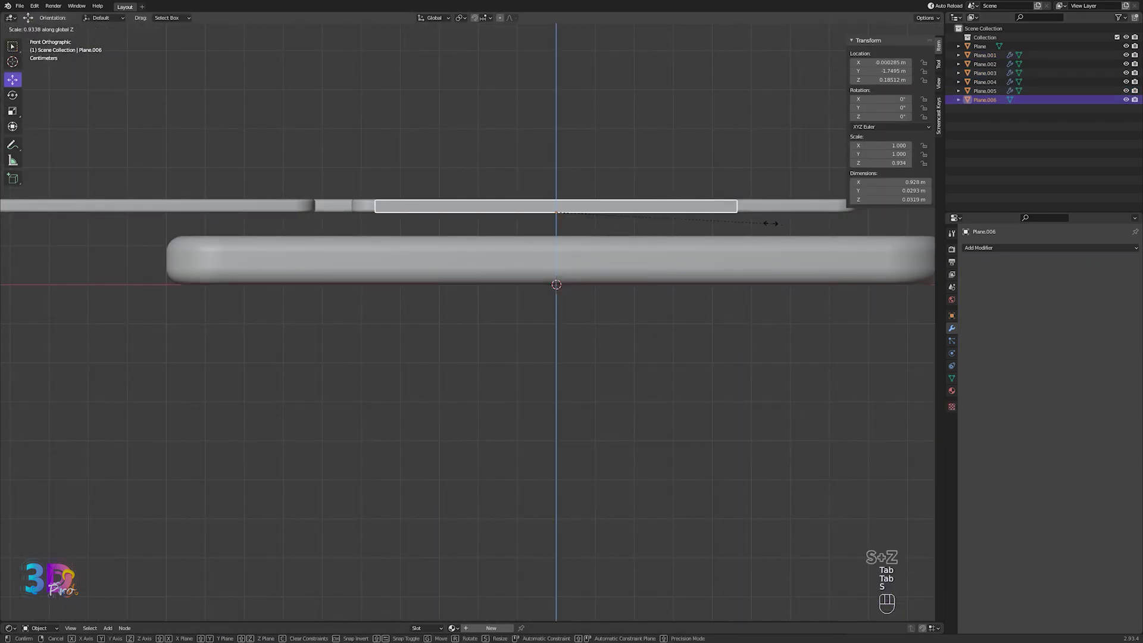
left_click(709, 218)
key("ctrl+a")
left_click(741, 212)
- Bevel the thin bar's vertical corner edges about 0.011 m with 6 segments to round its ends
key("Tab")
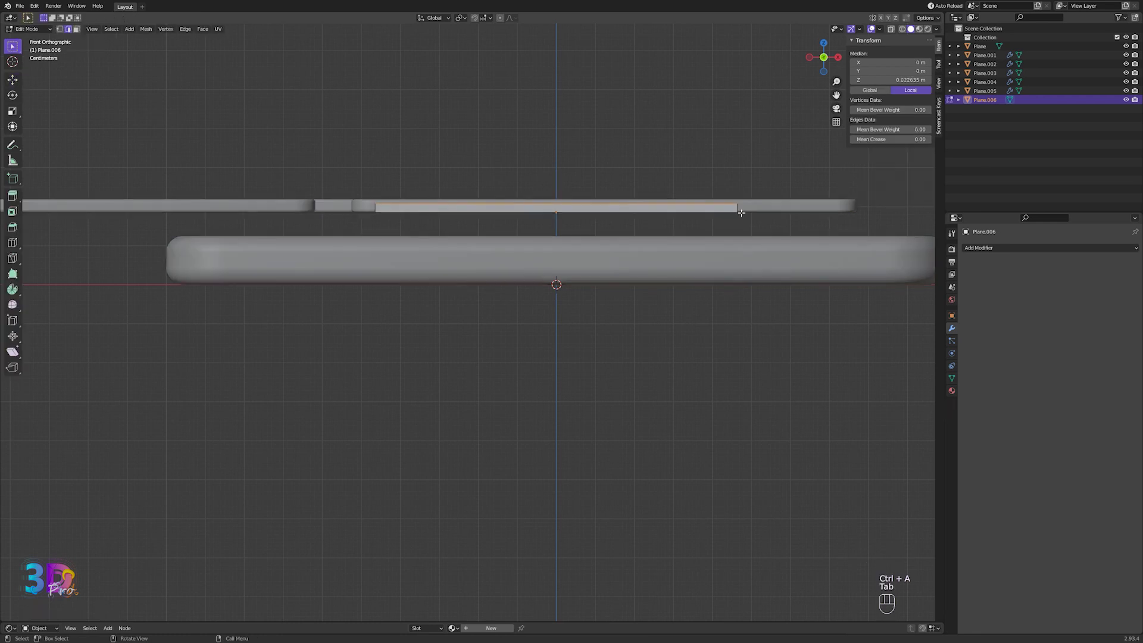
key("shift+z")
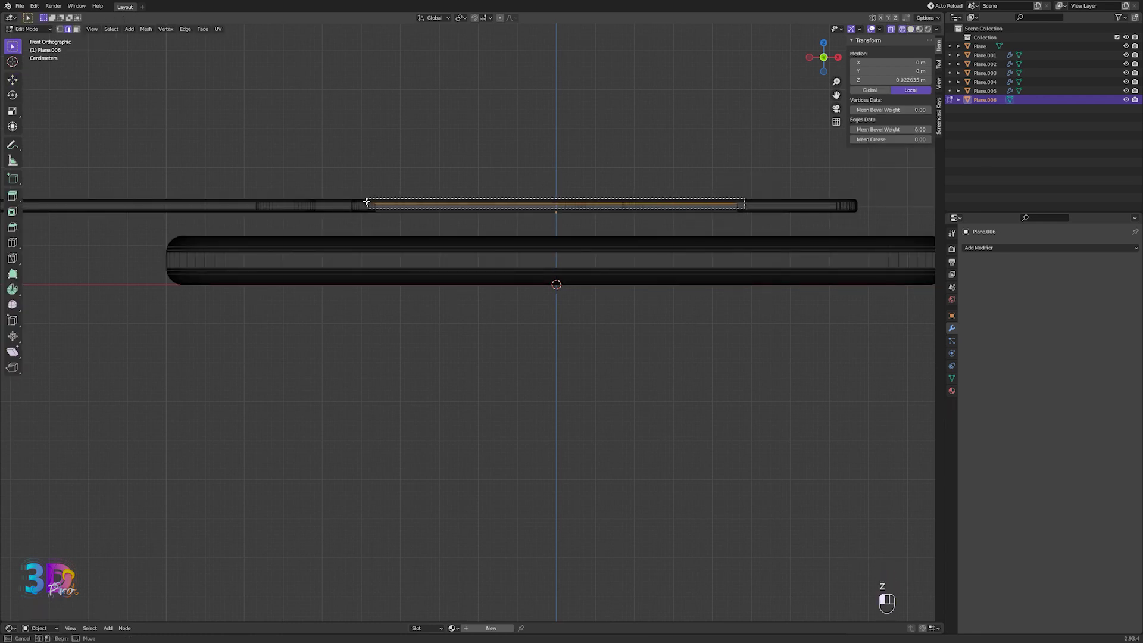
key("shift+z")
key("KP_7")
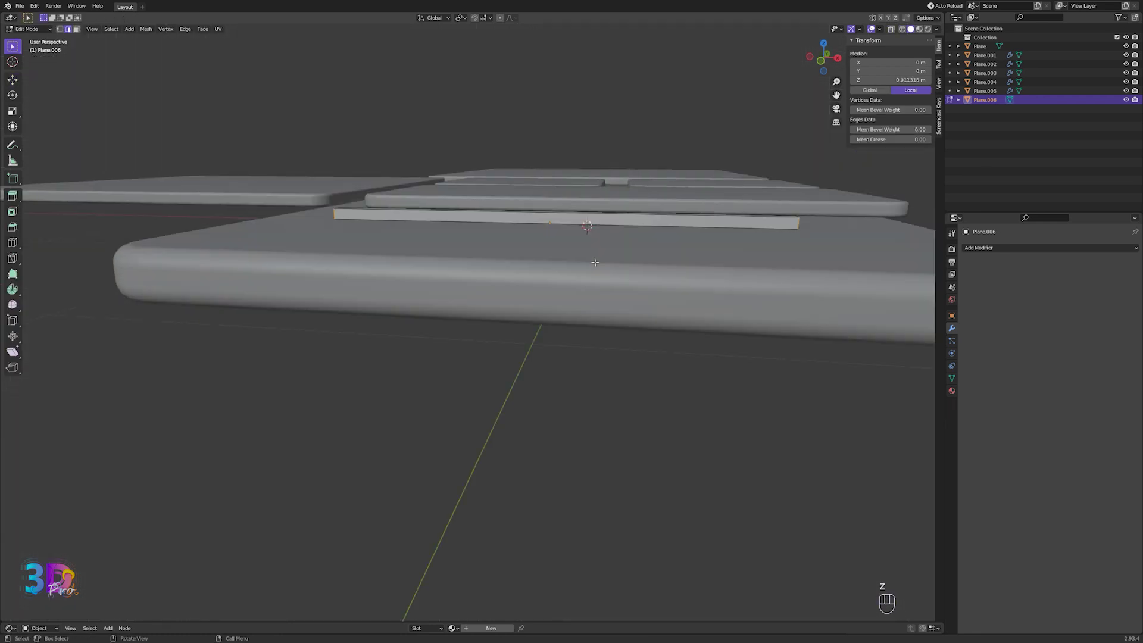
key("ctrl+b")
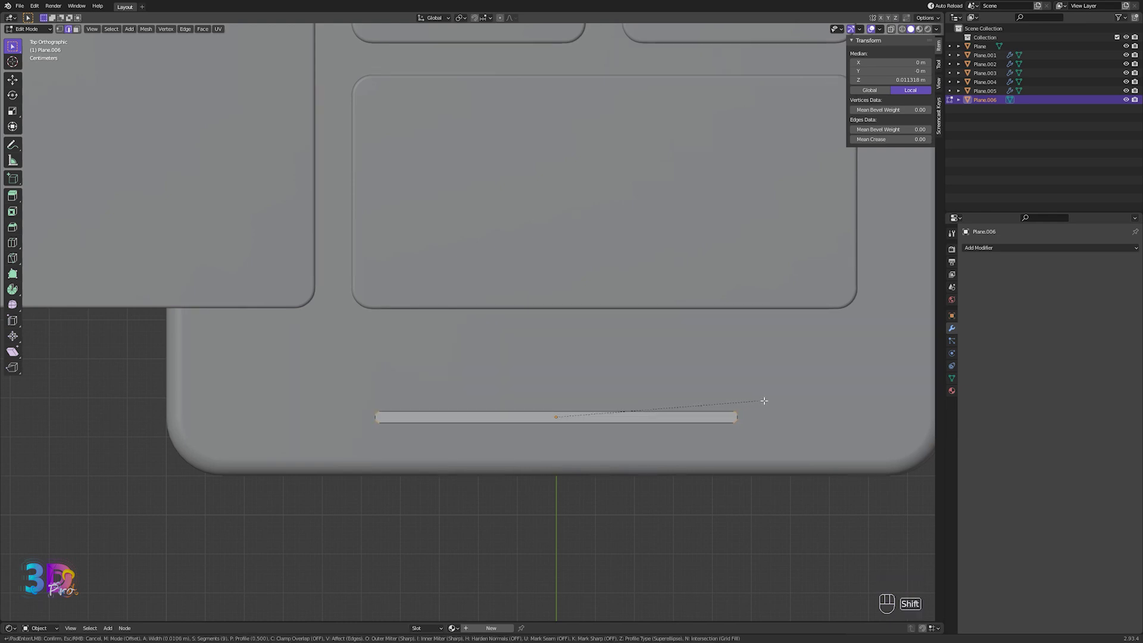
left_click(763, 401)
key("Tab")
- Nudge the thin bar along Y to about -1.74 m and deselect it
key("alt+a")
scroll(626, 369, "down", 8)
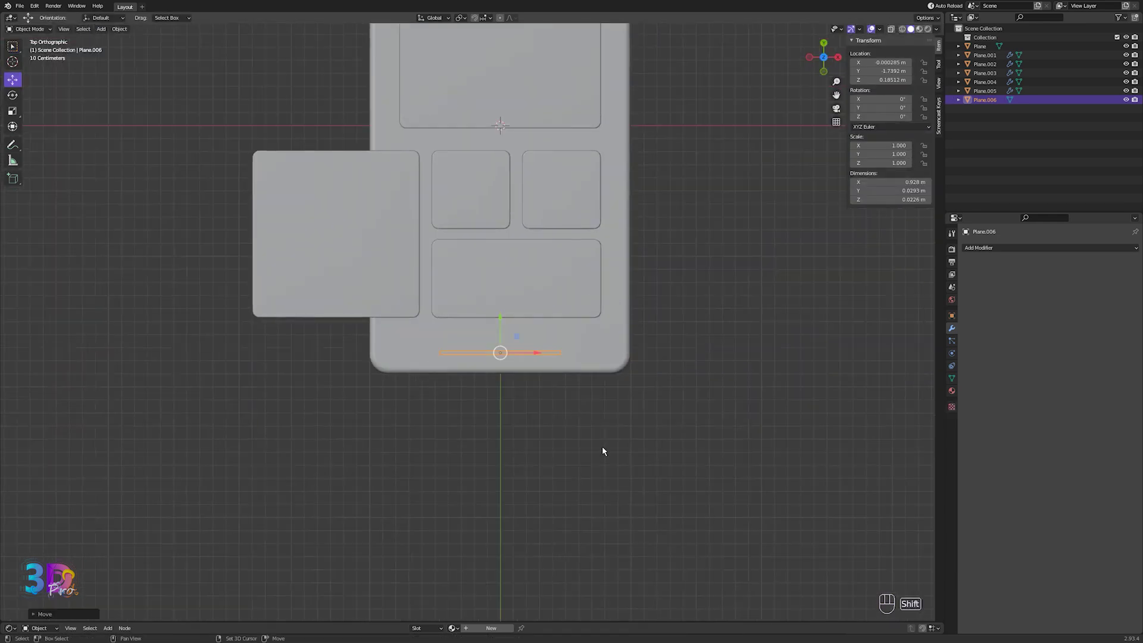
scroll(651, 456, "down", 1)
- Add a Bezier curve and change the handle type of all its points to make it a straight line
key("shift+a")
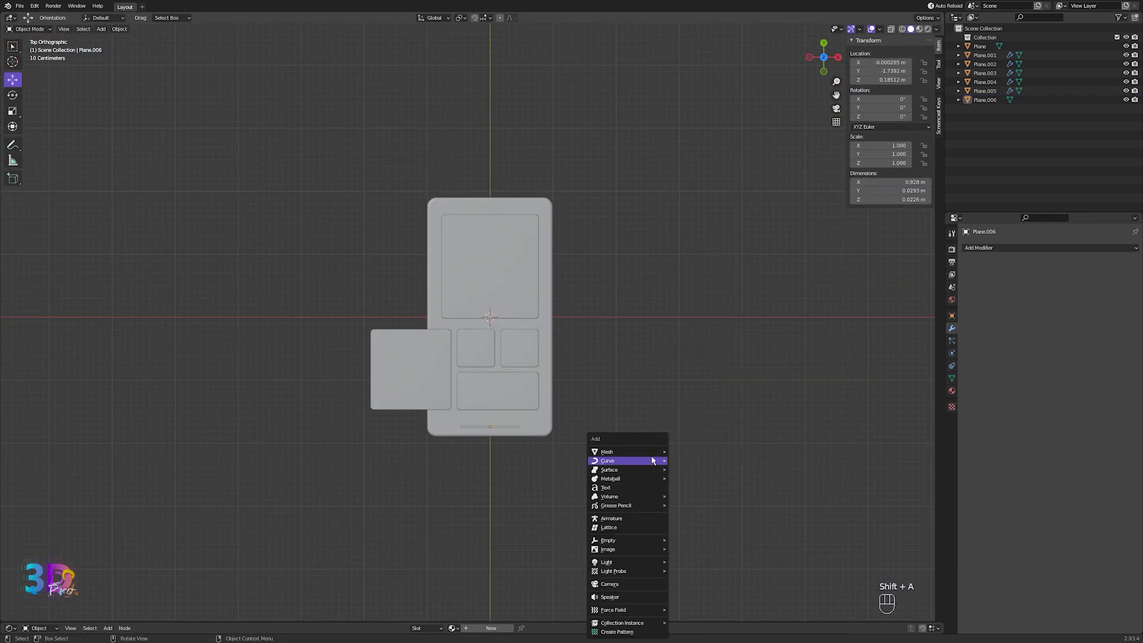
mouse_move(654, 460)
left_click(691, 221)
key("Tab")
key("a")
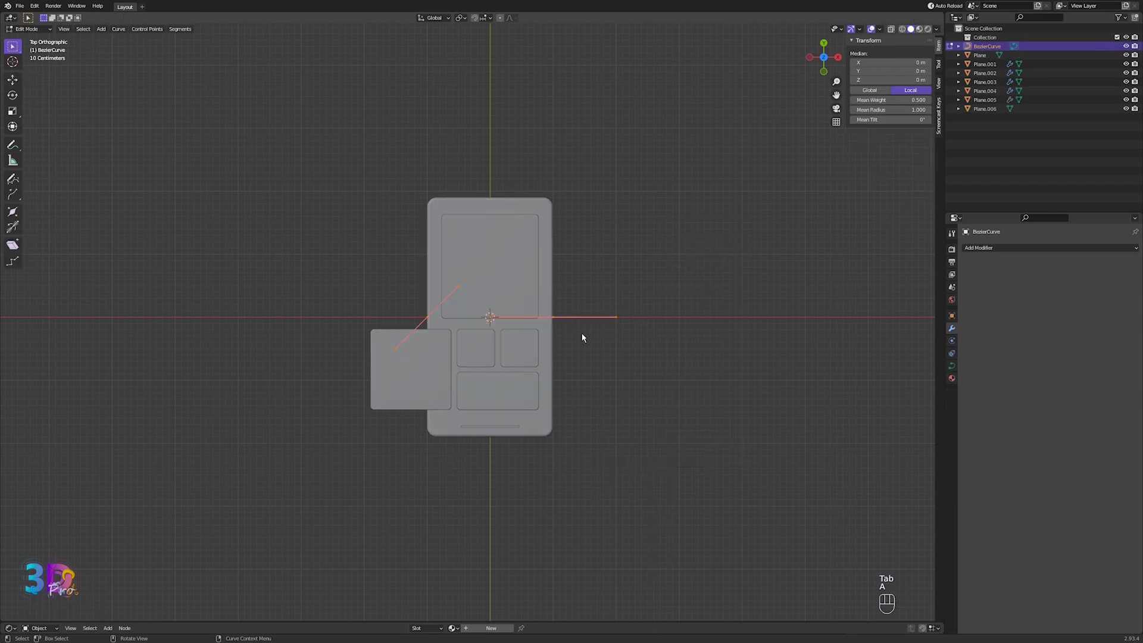
right_click(581, 334)
mouse_move(572, 463)
left_click(623, 470)
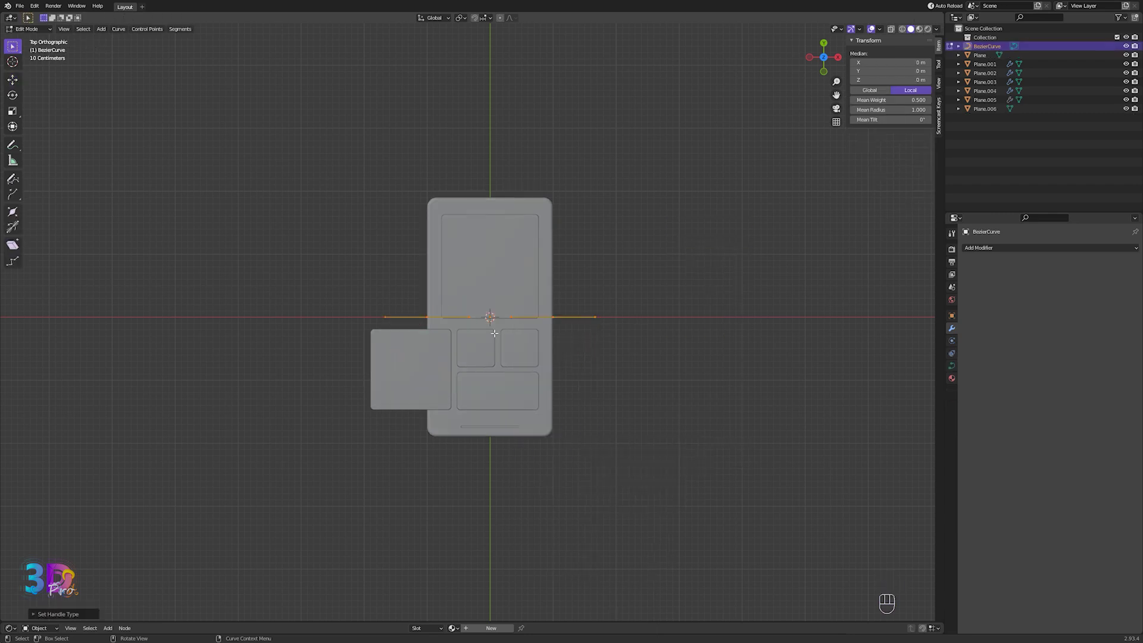
- Move the curve's points onto the large left panel and scale them down to about 0.5 m long
scroll(500, 331, "up", 3)
key("g")
left_click(442, 434)
scroll(423, 380, "up", 1)
scroll(422, 376, "up", 2)
key("Tab")
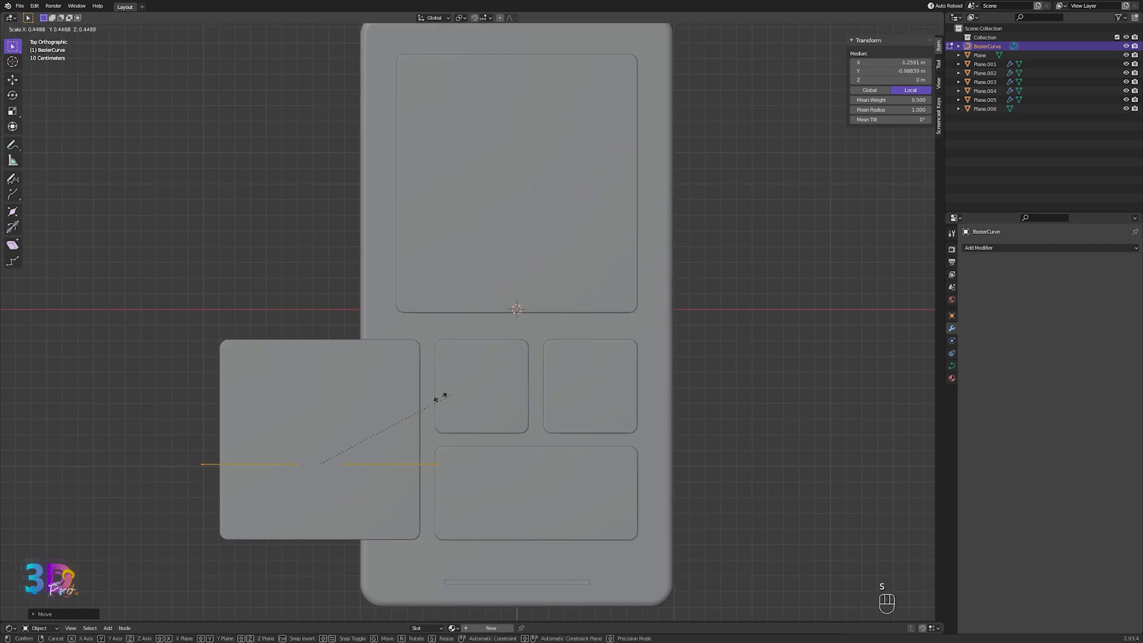
- Hide the phone slab
scroll(462, 370, "up", 3)
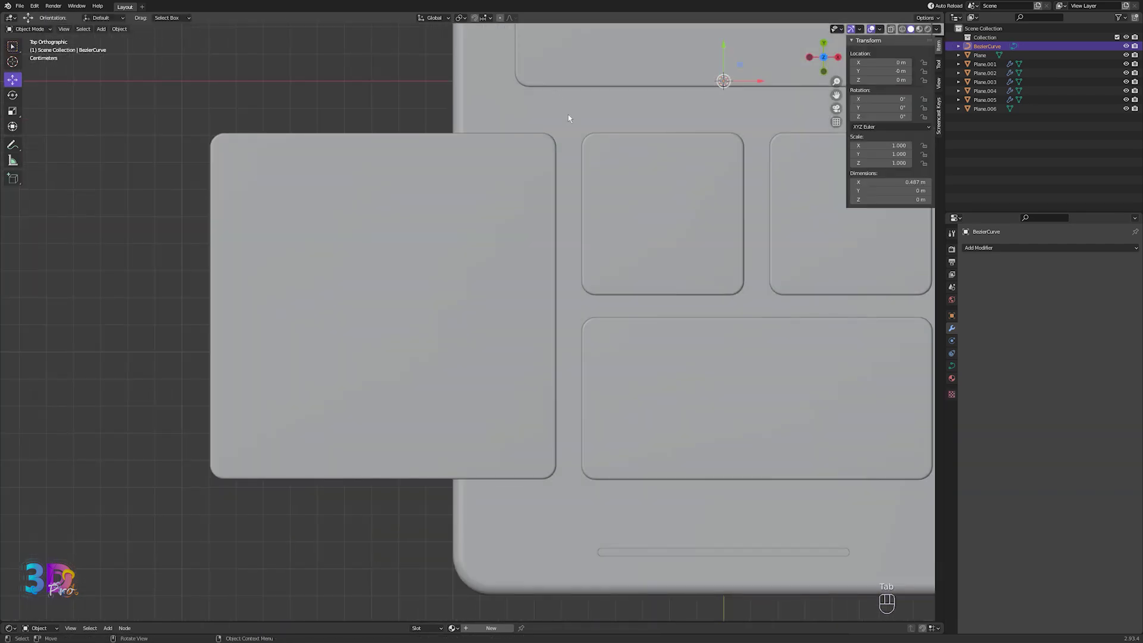
scroll(568, 119, "up", 1)
left_click(570, 117)
key("h")
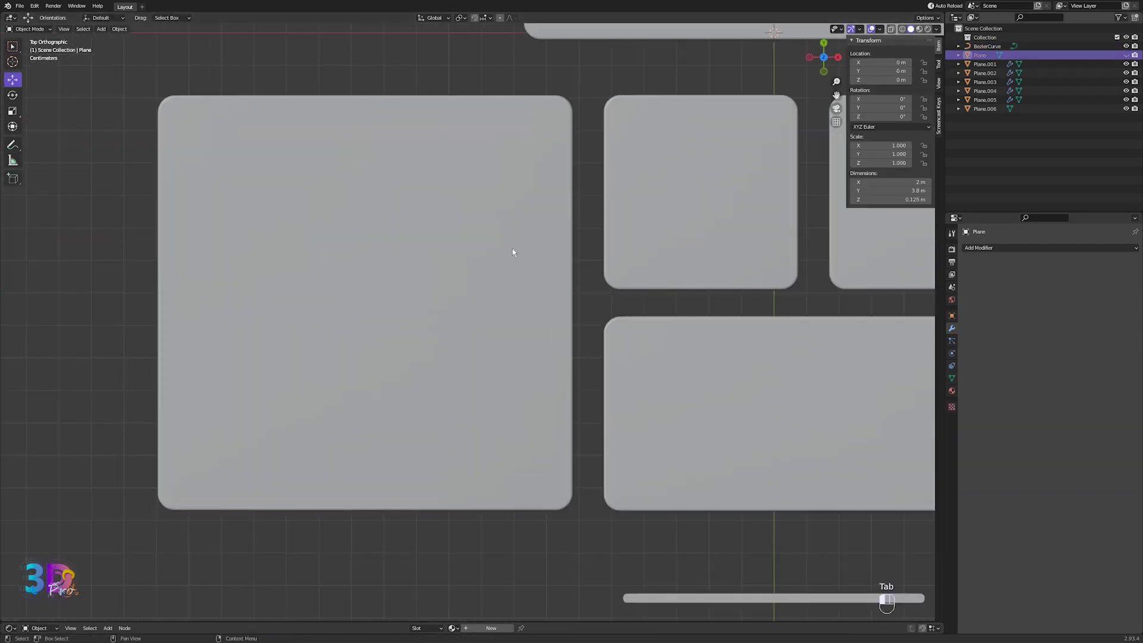
- Reposition the curve's two points in wireframe to form a diagonal rising across the left panel toward its upper right
left_click(987, 47)
key("Tab")
scroll(287, 331, "up", 1)
key("z")
middle_click_drag(391, 365, 536, 375, "shift")
left_click(380, 383)
key("g")
left_click(359, 398)
left_click(579, 408)
key("g")
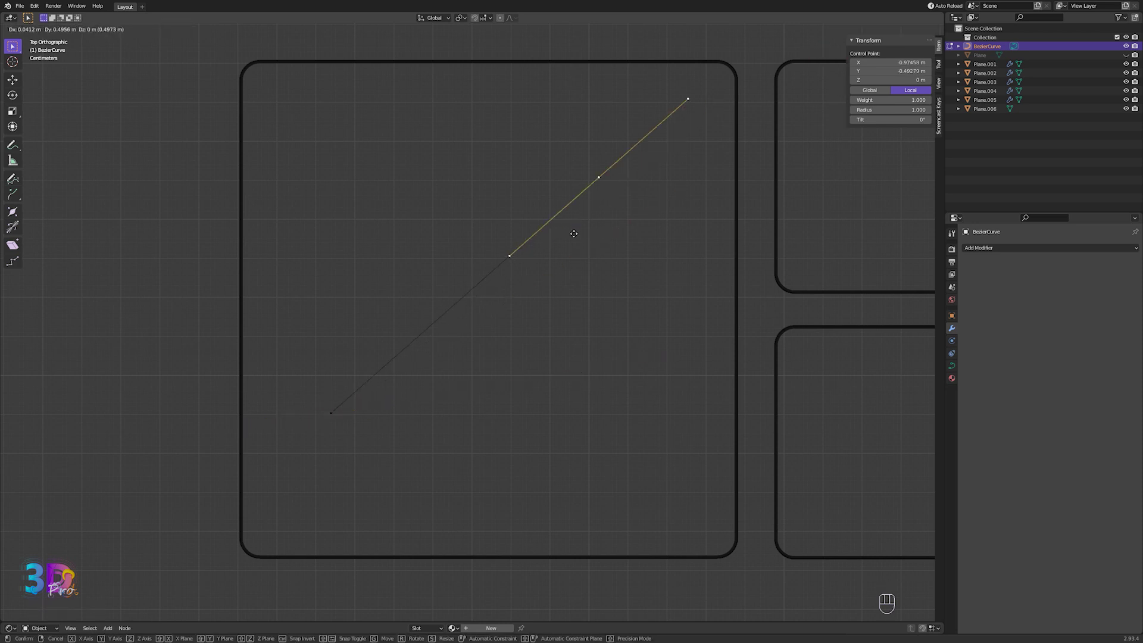
left_click(574, 234)
- Adjust the handles of both curve points to bend the diagonal into a smooth rising curve
left_click(514, 265)
key("g")
left_click(571, 320)
left_click(333, 412)
left_click(426, 341)
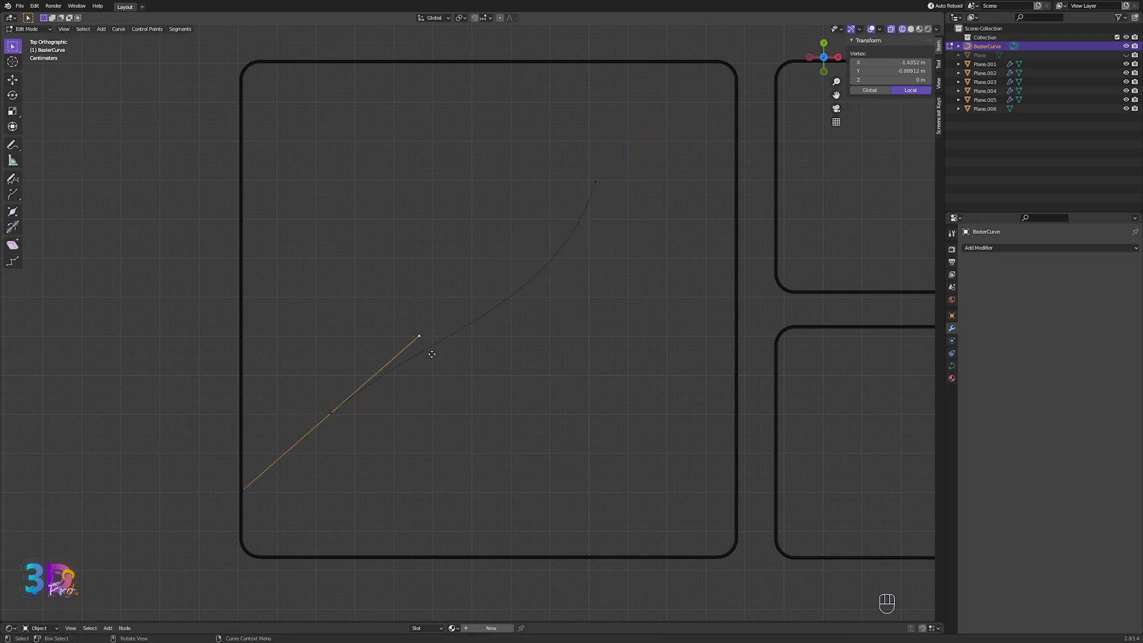
key("g")
left_click(565, 204)
- Extrude the curve's upper end toward the panel's upper right to form a short slanted tip edge
key("e")
left_click(661, 175)
key("g")
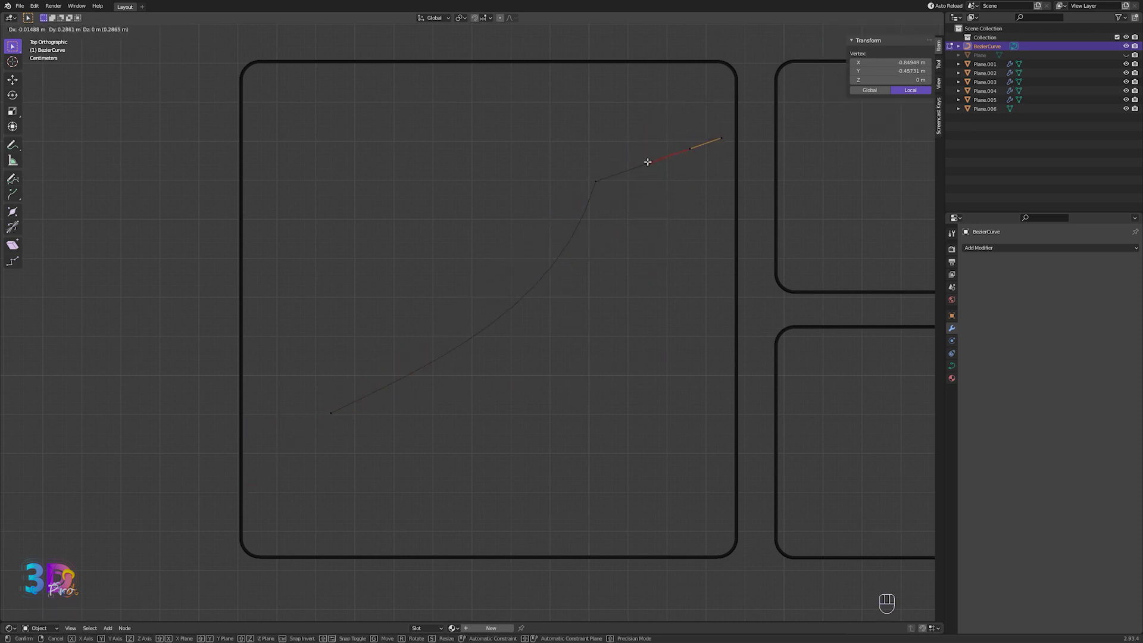
left_click(648, 163)
- Extrude the tip point back to the lower left and bend the new segment with its handles into the blade's lower edge
left_click(690, 148)
key("g")
right_click(601, 317)
key("e")
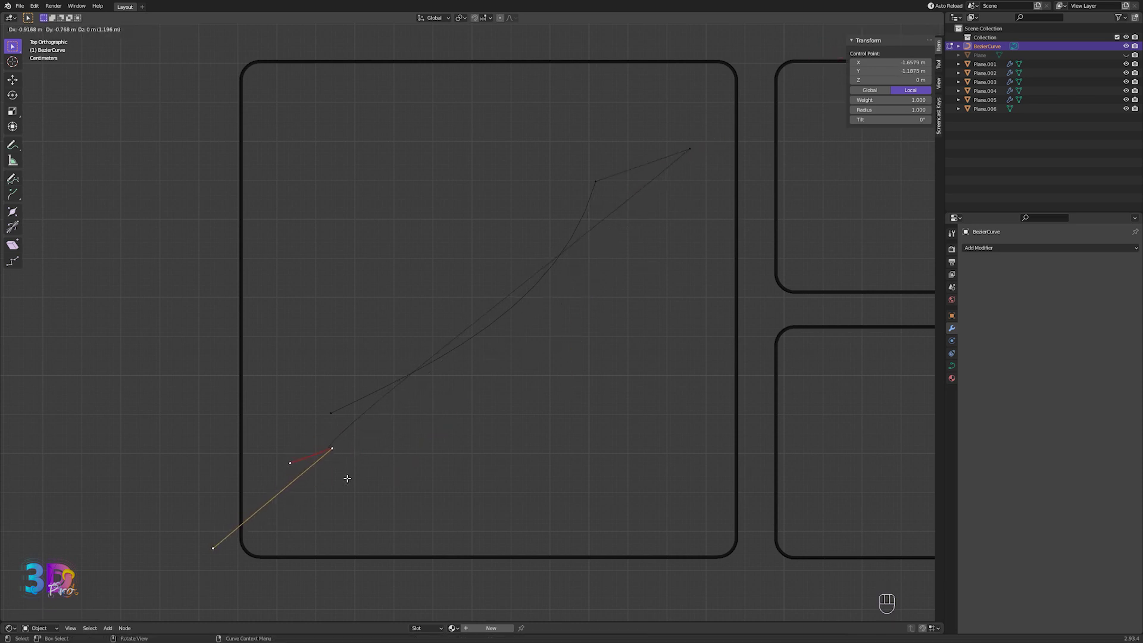
left_click(289, 462)
key("g")
left_click(620, 393)
left_click(688, 150)
left_click(568, 248)
key("g")
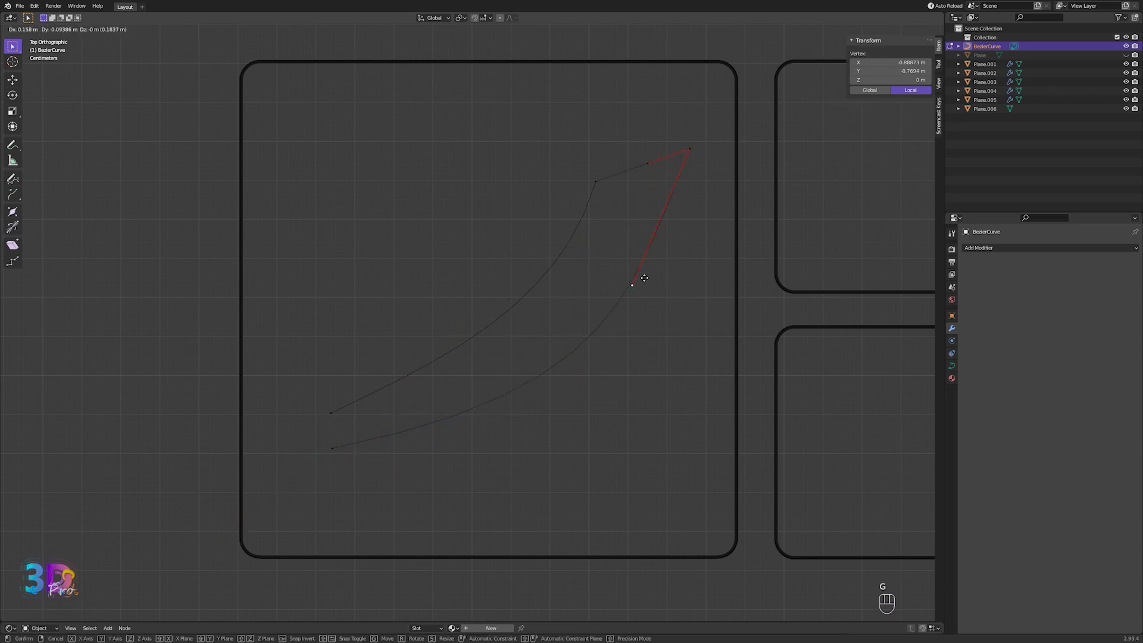
left_click(638, 279)
- Refine the blade's tip by moving its point farther up and right and adjusting its lower handle for a fuller curved edge
left_click(692, 149)
key("g")
left_click(701, 150)
left_click(665, 263)
key("g")
left_click(697, 226)
key("Tab")
key("Tab")
left_click(701, 150)
key("g")
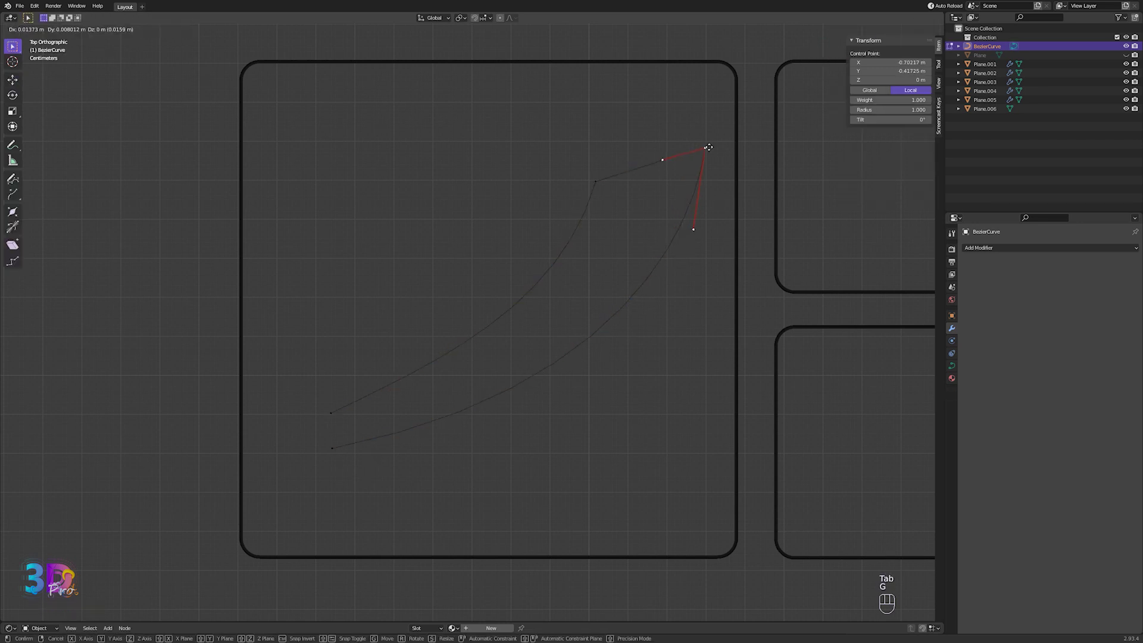
left_click(715, 143)
left_click(699, 228)
key("g")
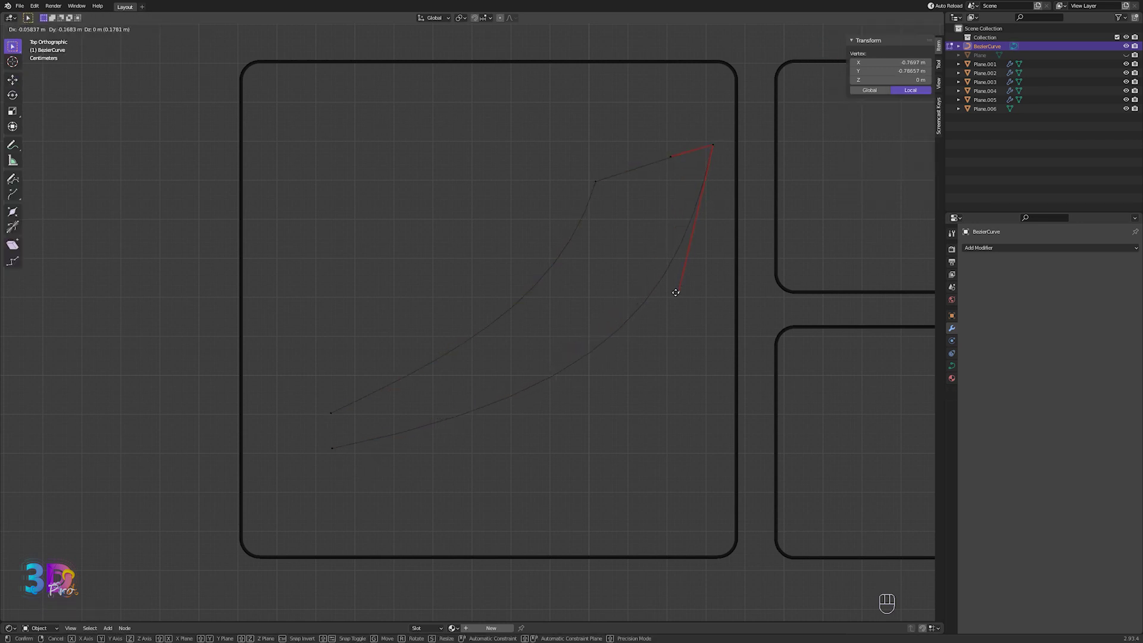
left_click(675, 293)
- Set the blade curve's origin to its geometry and snap the 3D cursor to it
key("Tab")
scroll(369, 417, "down", 2)
right_click(400, 400)
mouse_move(386, 467)
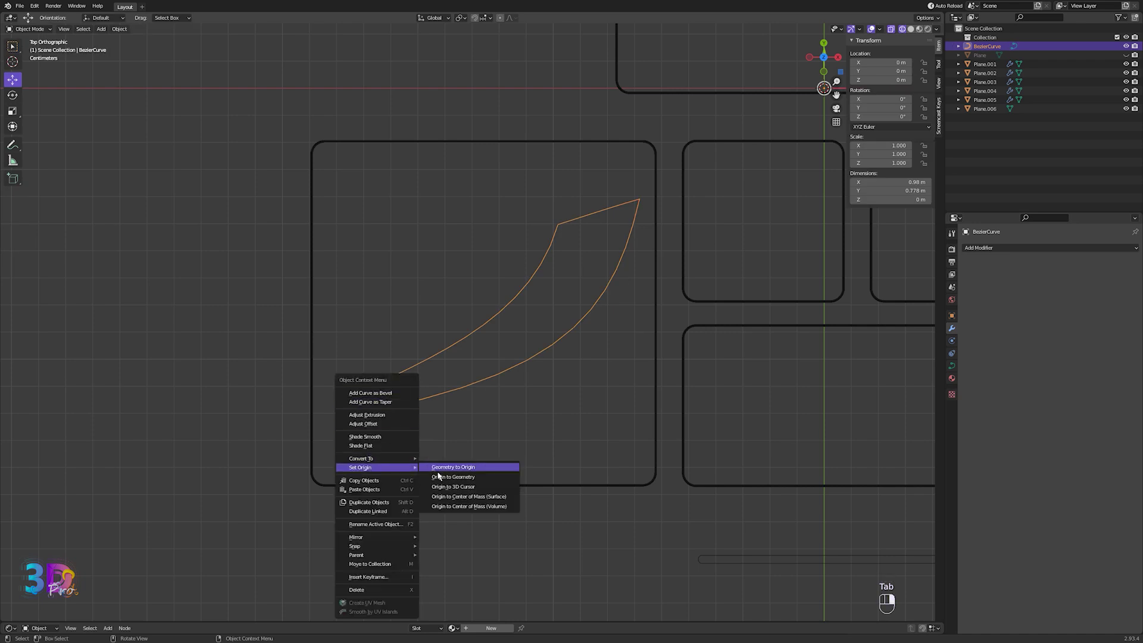
left_click(441, 477)
scroll(464, 366, "up", 1)
key("shift+s")
left_click(461, 403)
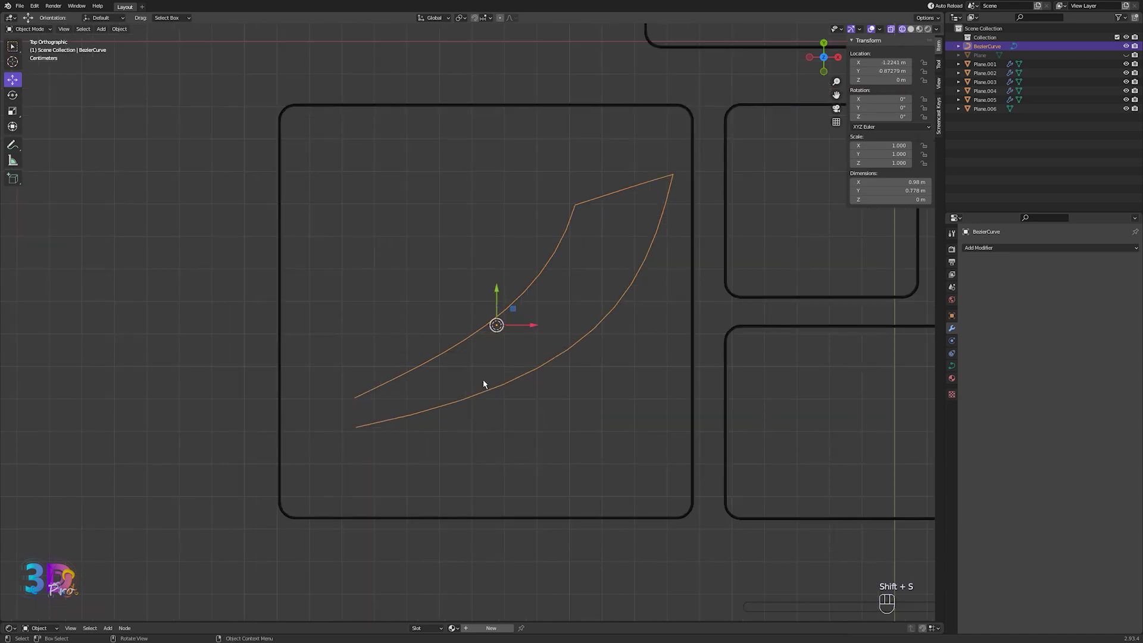
- Add a circle about 0.11 m in diameter at the blade's lower-left end as the pommel
key("shift+a")
mouse_move(503, 356)
left_click(557, 370)
key("s")
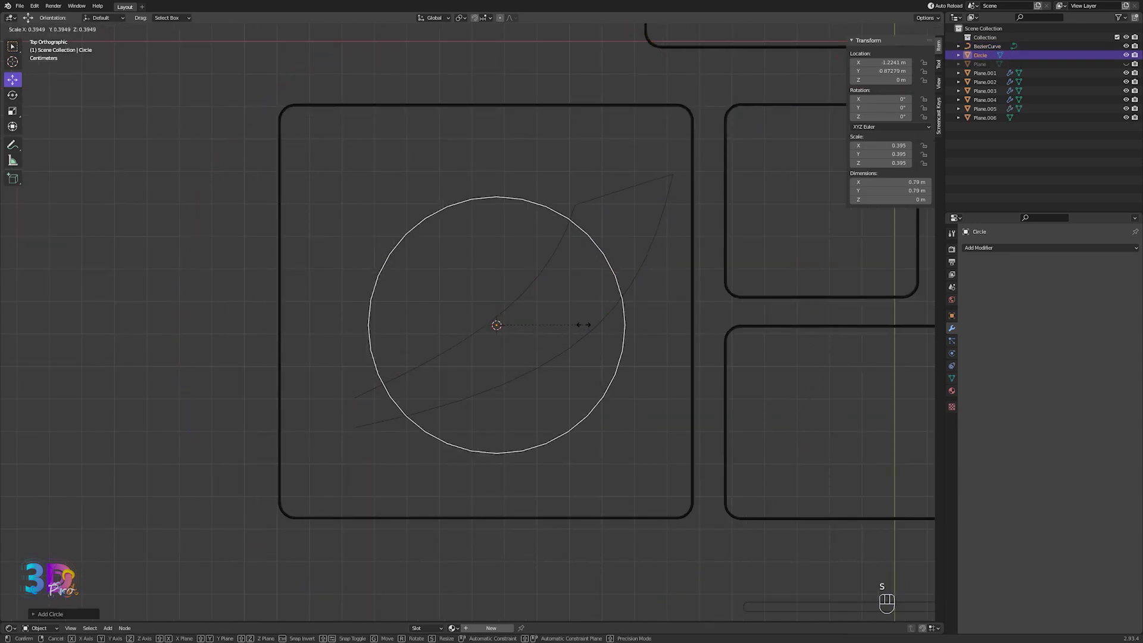
left_click(569, 325)
key("g")
left_click(441, 408)
key("s")
left_click(399, 405)
scroll(481, 447, "up", 2)
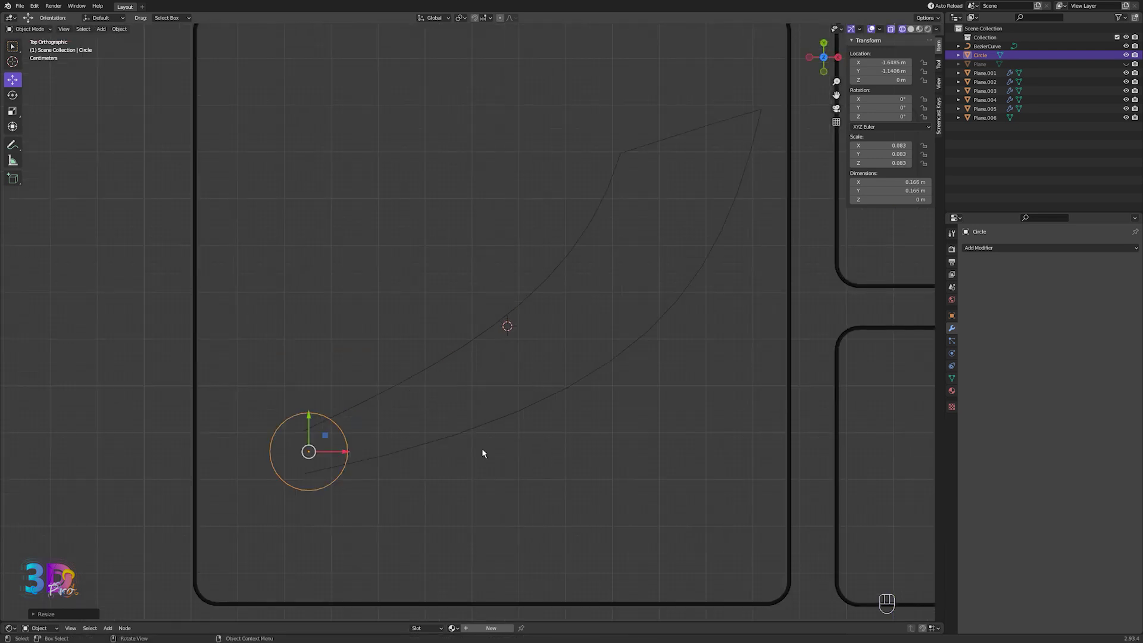
key("s")
left_click(429, 445)
- Move both open ends of the blade curve inside the pommel circle
left_click(278, 419)
key("Tab")
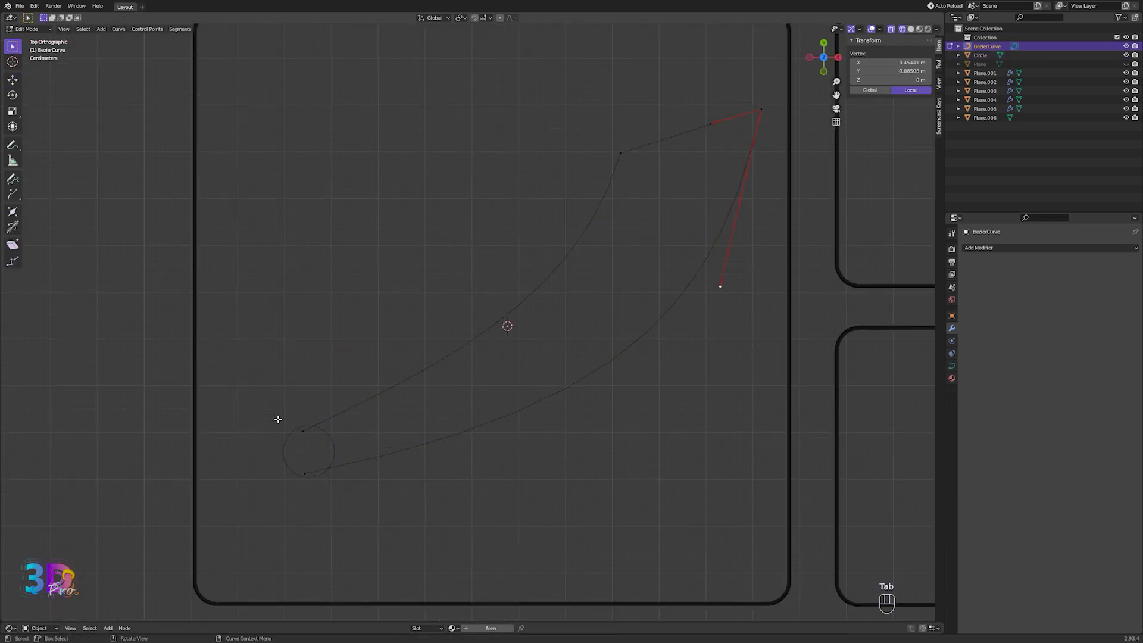
left_click(301, 429)
key("g")
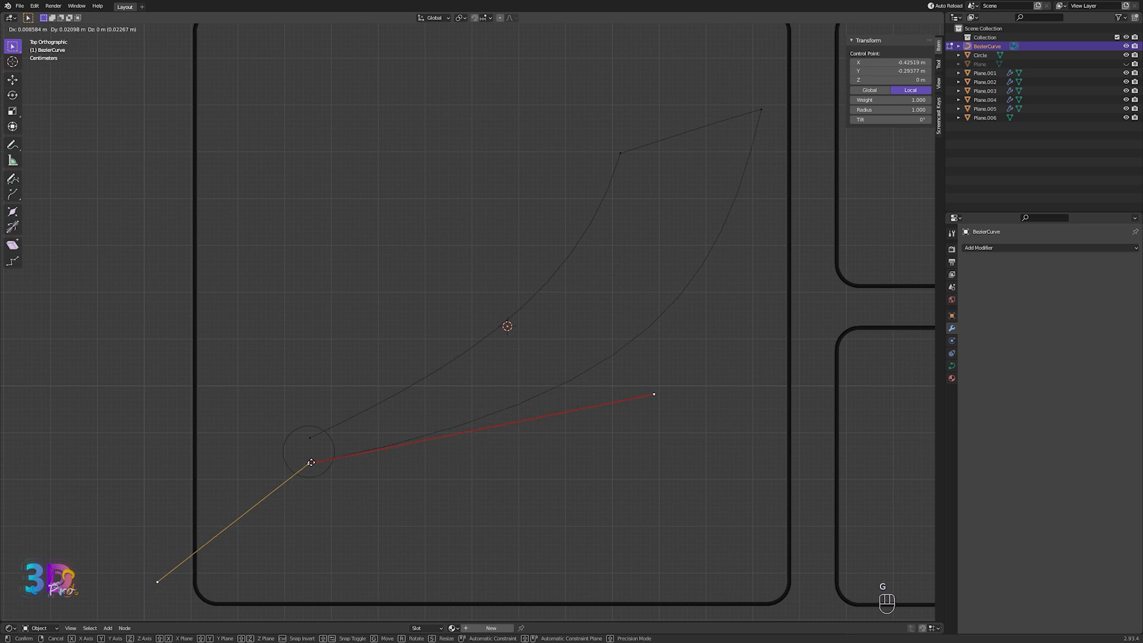
left_click(314, 460)
- Add a plane and scale it to a narrow rectangle about 0.06 by 0.22 m for the sword's guard
key("Tab")
key("shift+a")
mouse_move(446, 441)
left_click(500, 249)
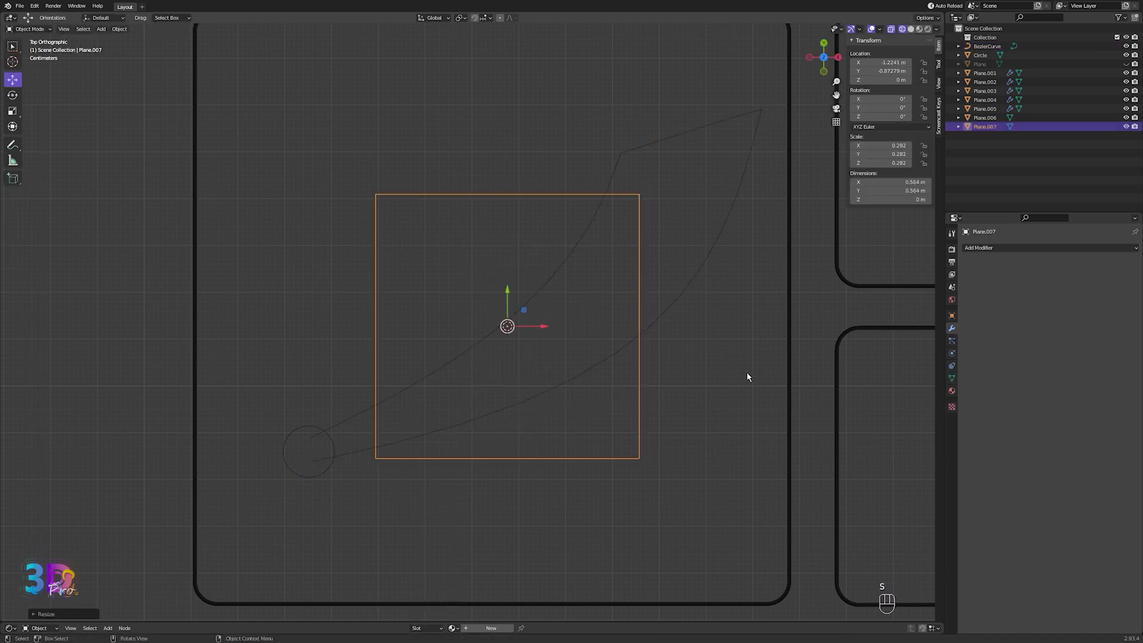
key("s")
left_click(538, 346)
key("s")
key("y")
left_click(572, 397)
key("s")
key("x")
left_click(600, 373)
- Place the guard rectangle across the blade near the pommel and rotate it about 20.1° around Z
key("g")
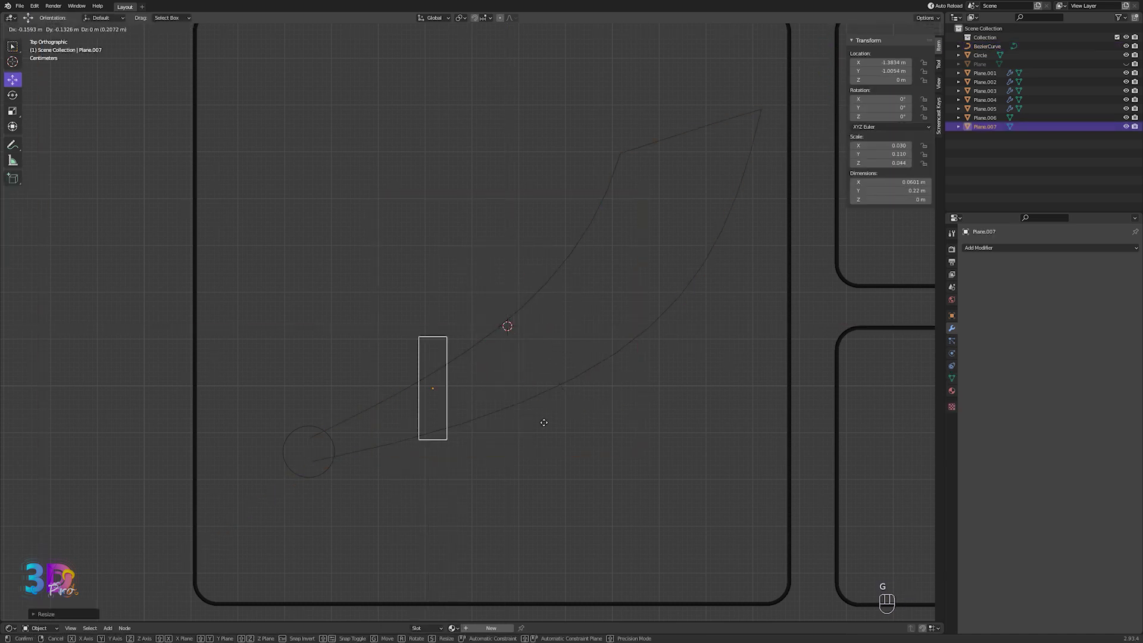
left_click(533, 342)
key("g")
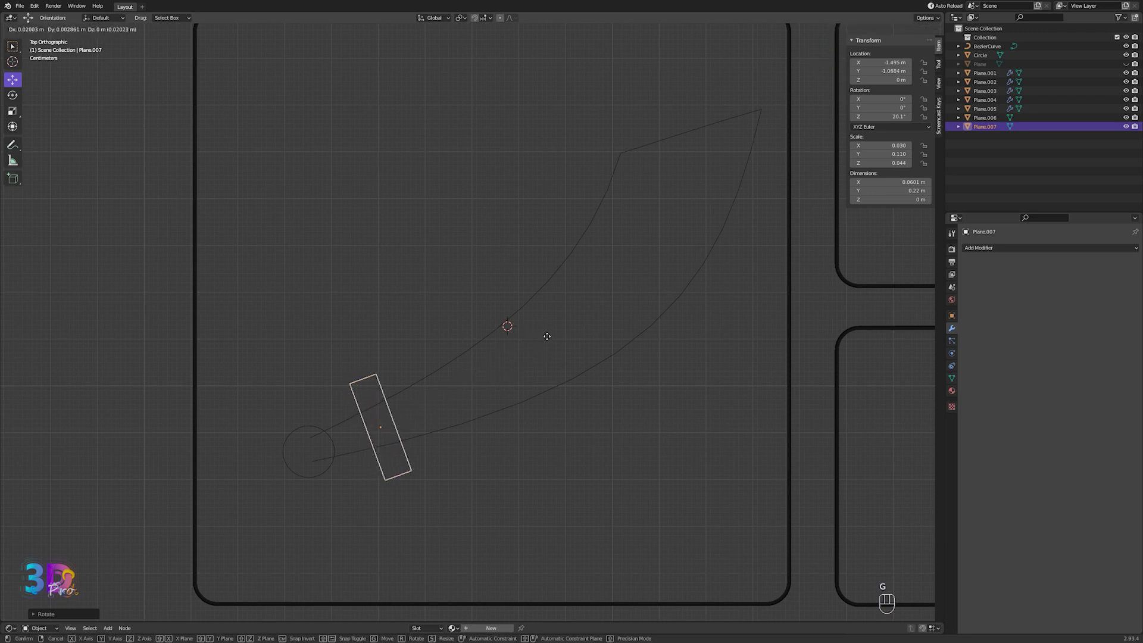
left_click(552, 335)
- Apply the guard's scale and bevel its corner vertices into fully rounded ends
key("Tab")
key("Tab")
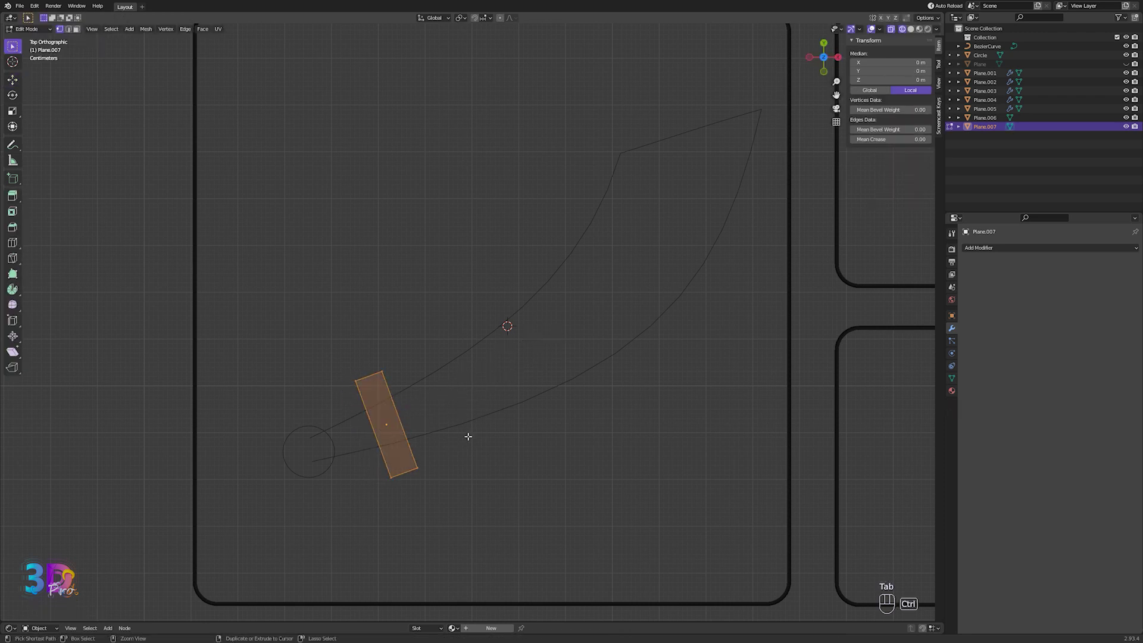
key("Tab")
key("ctrl+a")
left_click(444, 463)
key("Tab")
key("ctrl+shift+b")
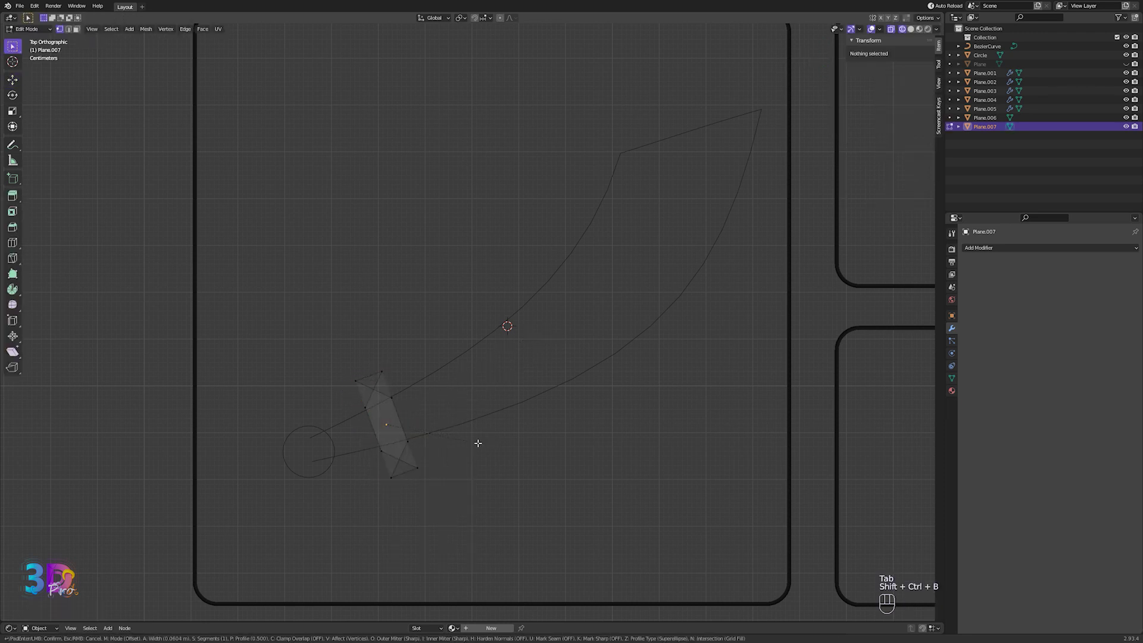
left_click(458, 443)
key("Tab")
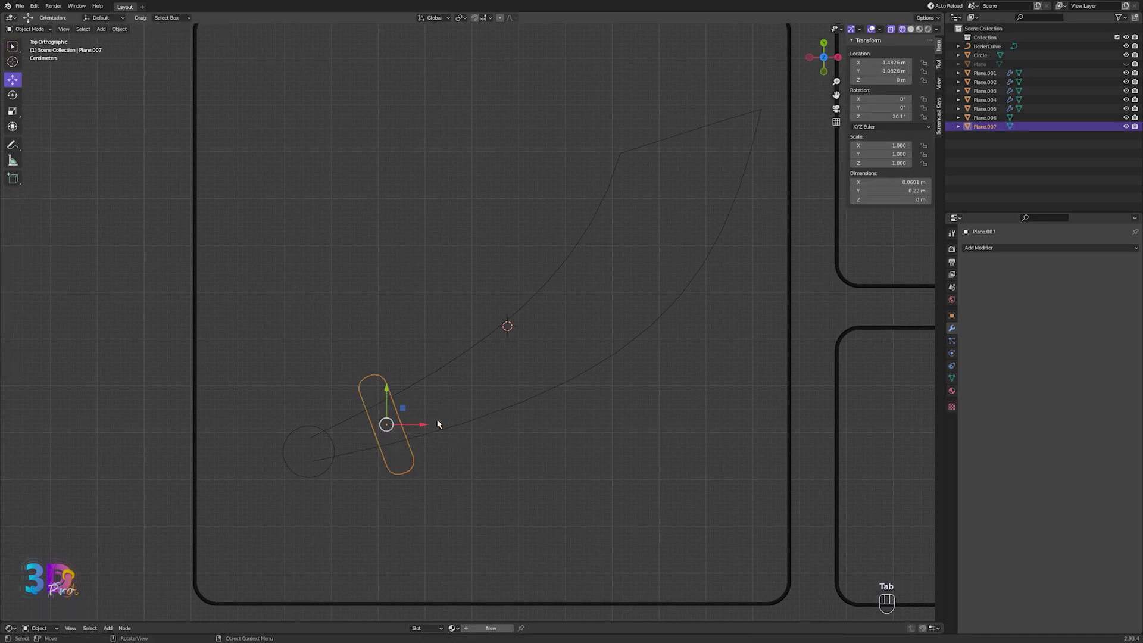
- Fill the pommel circle with a face, and raise the pommel, guard and blade curve above the panel to about 0.30 m
left_click(334, 447)
key("Tab")
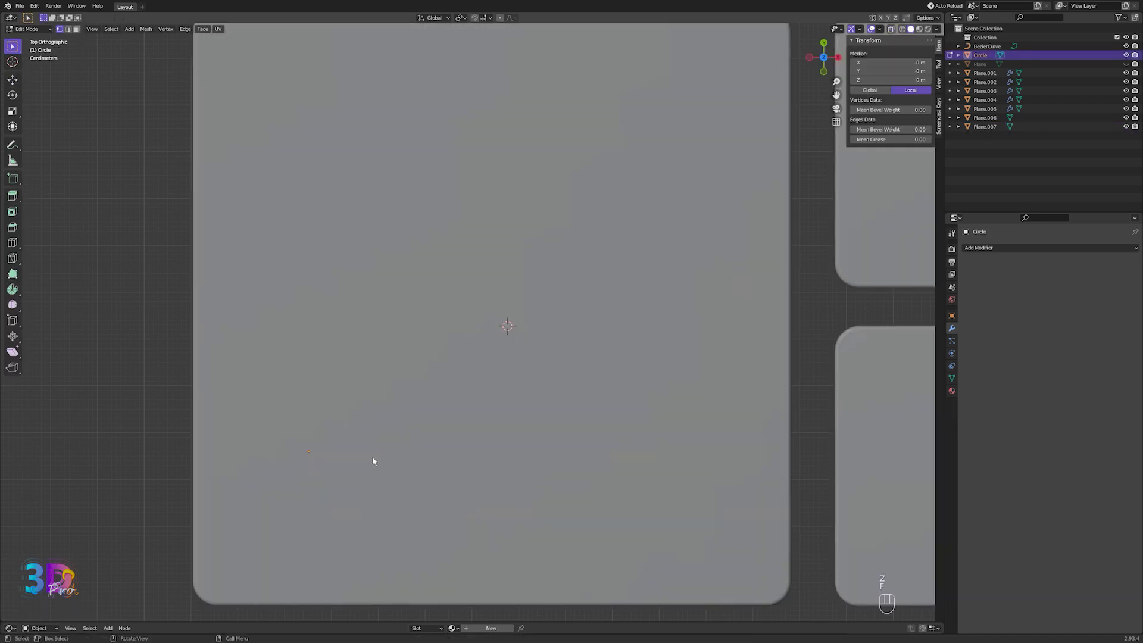
key("Tab")
left_click_drag(392, 283, 394, 142, "shift")
key("KP_7")
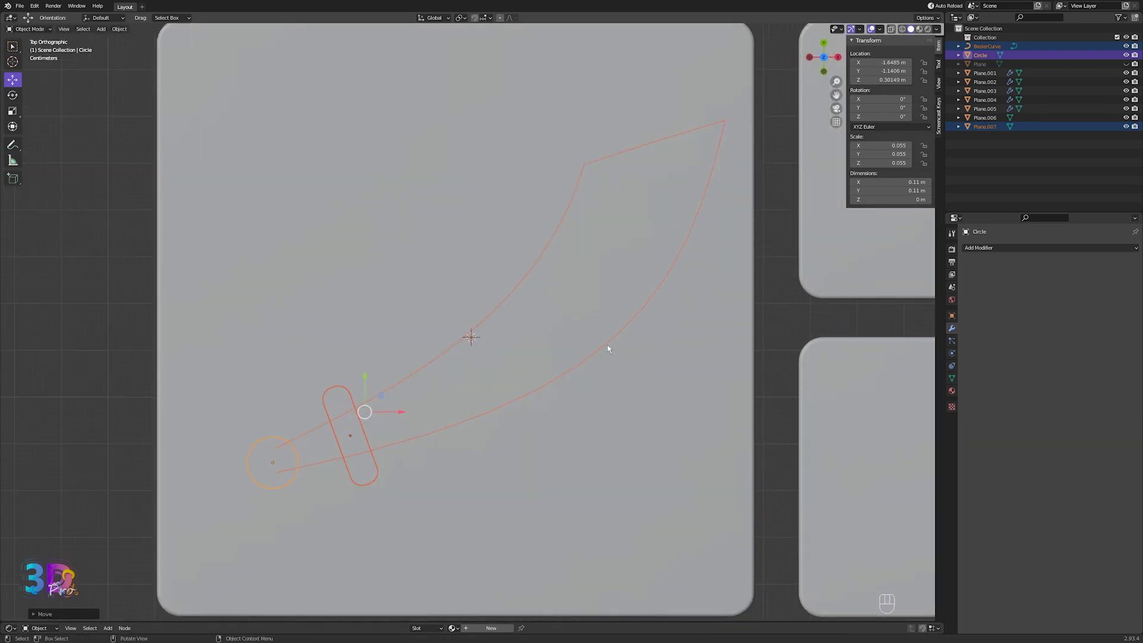
- Snap the 3D cursor to the raised blade curve
left_click(607, 345)
key("shift+s")
left_click(606, 390)
- Add a plane at the 3D cursor and scale it to a thin strip about 0.027 by 0.31 m
key("shift+a")
left_click(613, 338)
key("s")
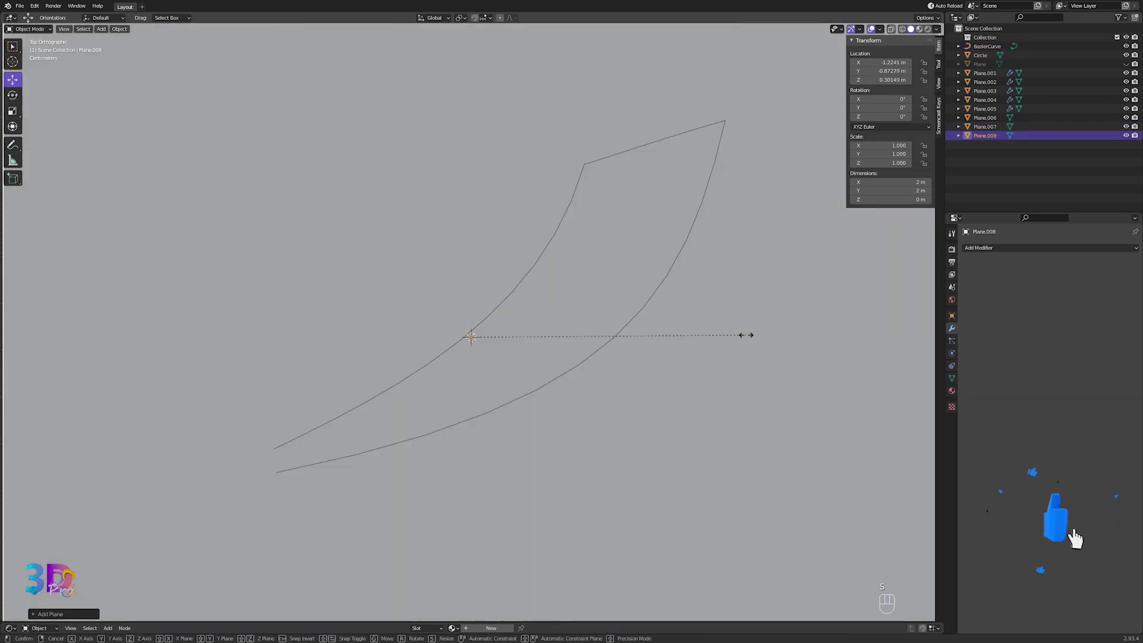
left_click(495, 337)
key("s")
key("x")
left_click(492, 342)
key("s")
key("y")
left_click(519, 346)
- Move the thin strip inside the blade near its tip and rotate it to follow the blade's direction
key("g")
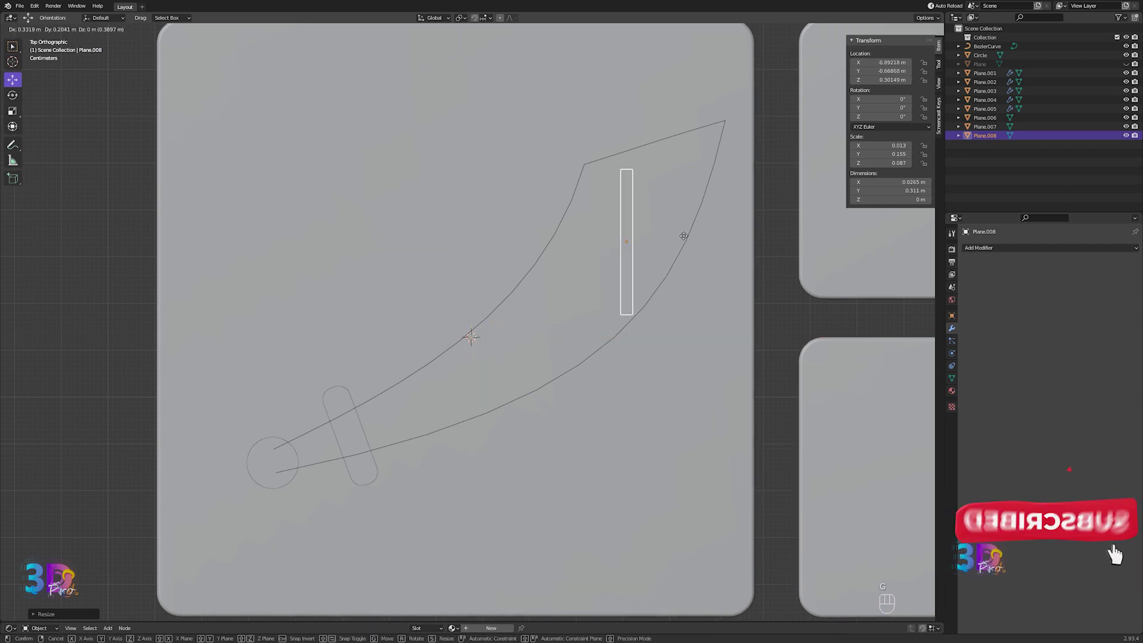
left_click(697, 218)
key("r")
left_click(727, 295)
key("g")
left_click(710, 288)
- Add a loop cut across the strip, shift it sideways, and bevel it to curve the strip along the blade
scroll(570, 201, "up", 4)
key("Tab")
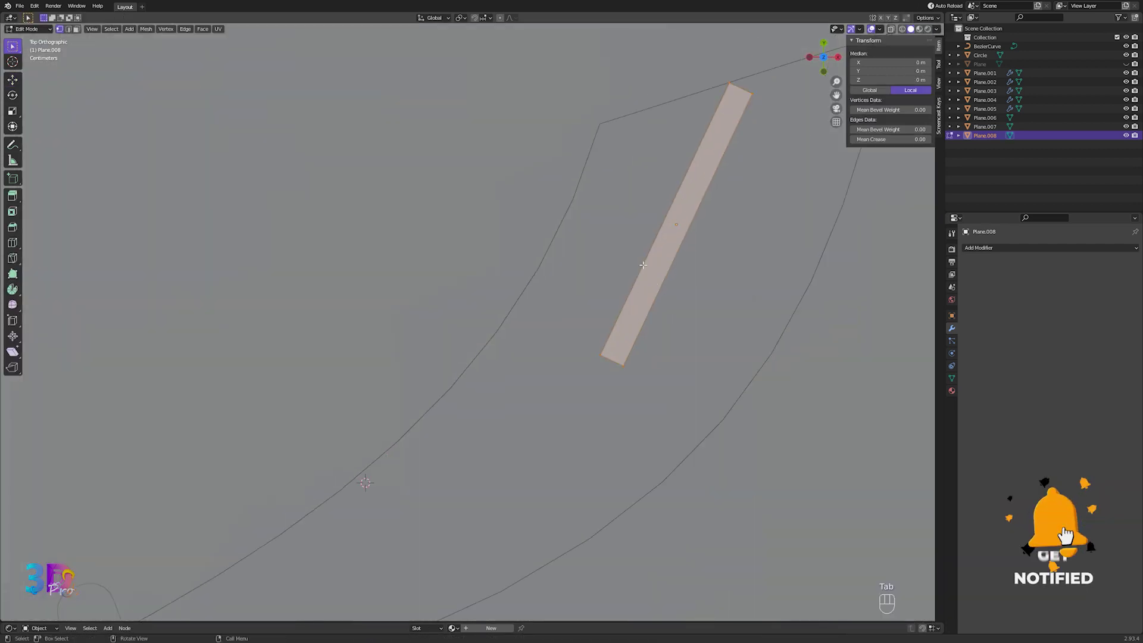
key("ctrl+r")
left_click(684, 247)
key("g")
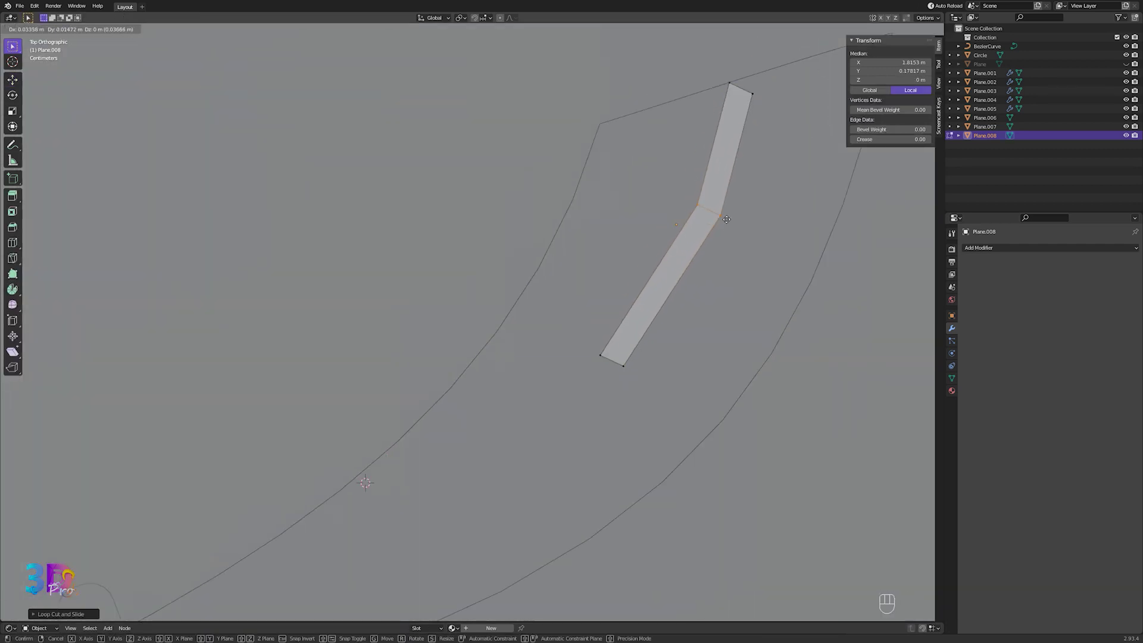
left_click(727, 222)
key("ctrl+b")
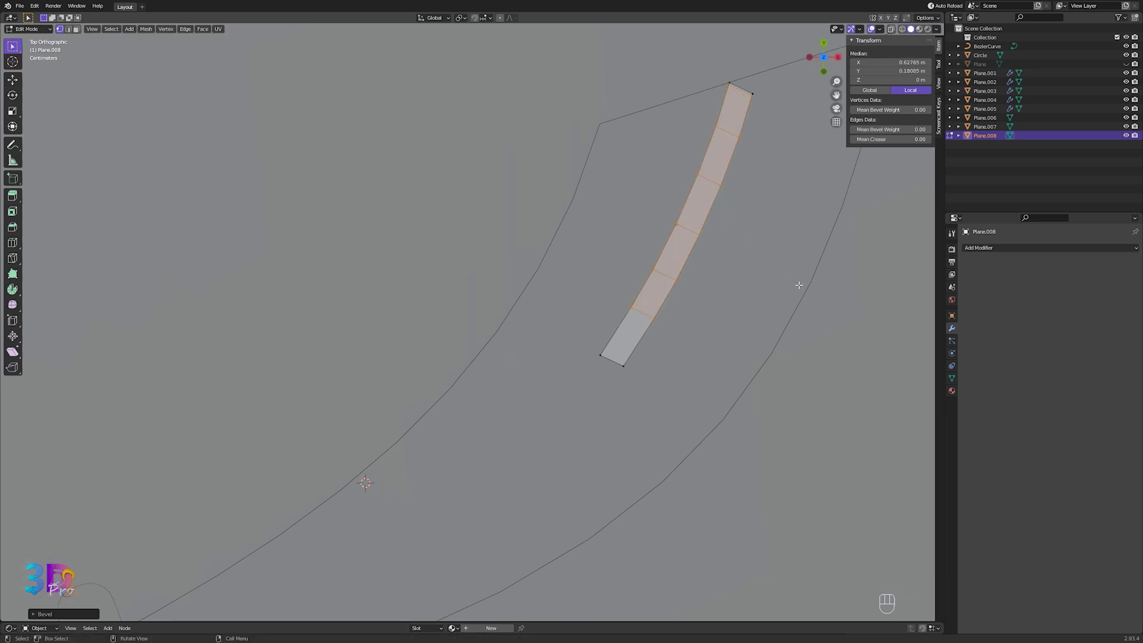
- Move the strip's upper right corner vertex to line up with the blade's slanted tip edge
left_click(757, 99)
key("g")
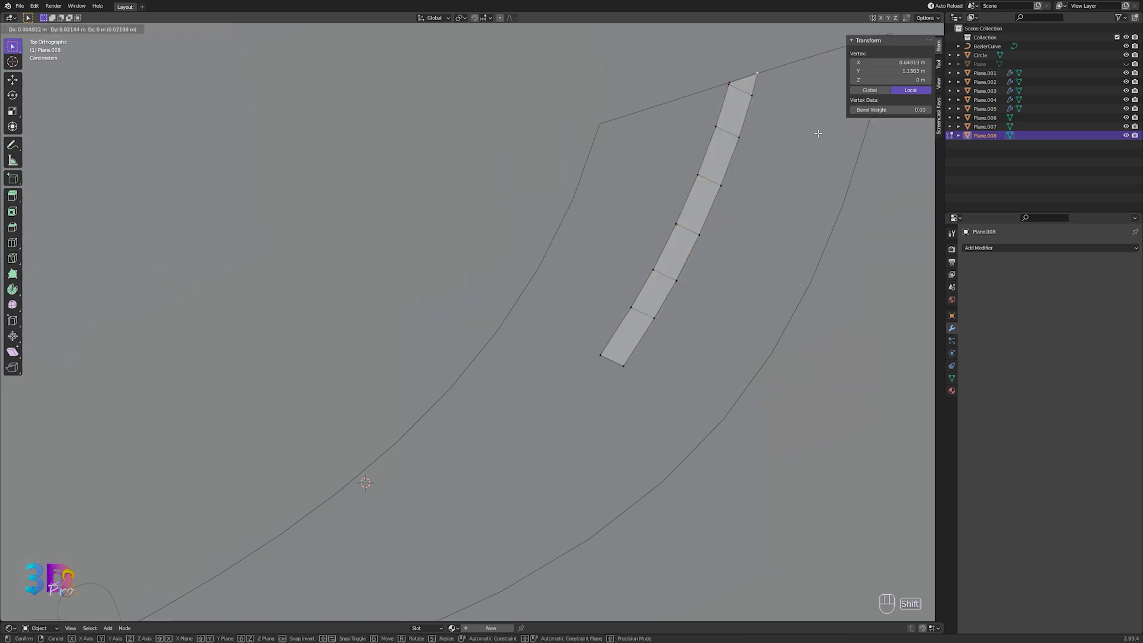
left_click(817, 133)
- Apply the strip's scale and bevel the two vertices at its lower end into a rounded cap
left_click_drag(594, 347, 646, 380)
key("ctrl+b")
right_click(692, 394)
key("ctrl+shift+b")
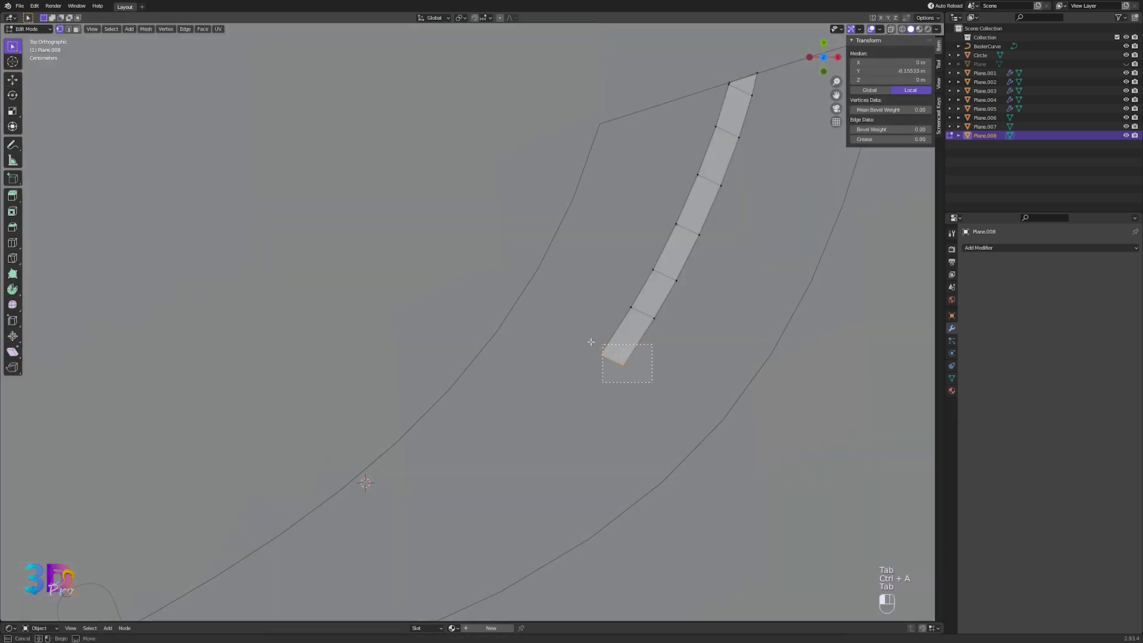
key("ctrl+shift+b")
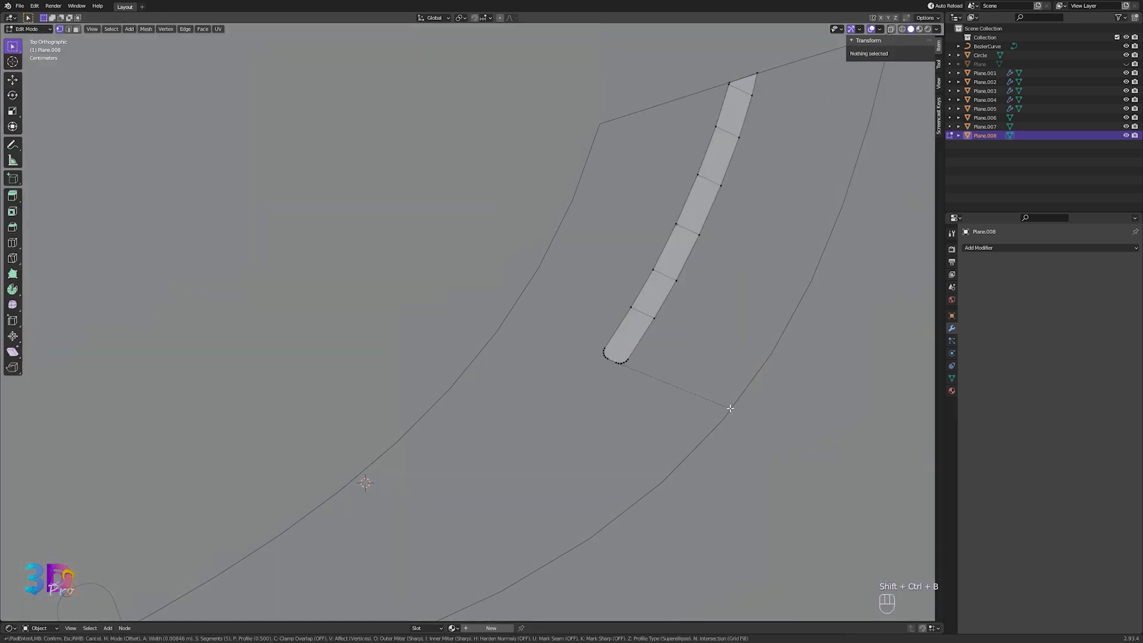
left_click(729, 408)
- Add a plane of about 0.023 by 0.063 m below the curved strip and tilt it about 46° along the blade
key("Tab")
key("shift+a")
left_click(717, 357)
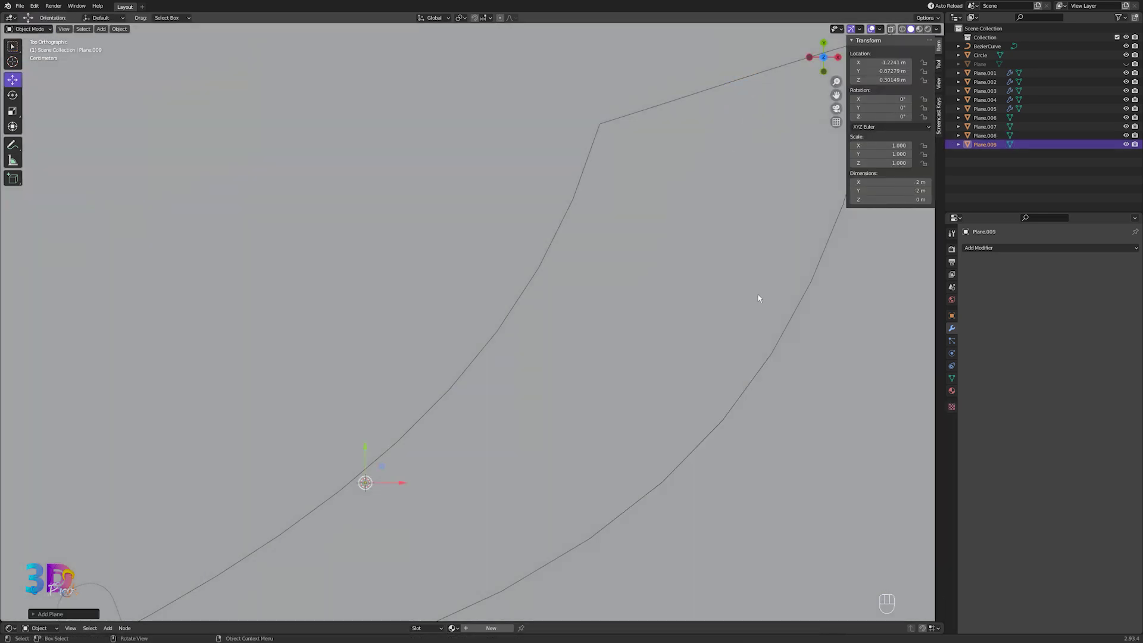
key("s")
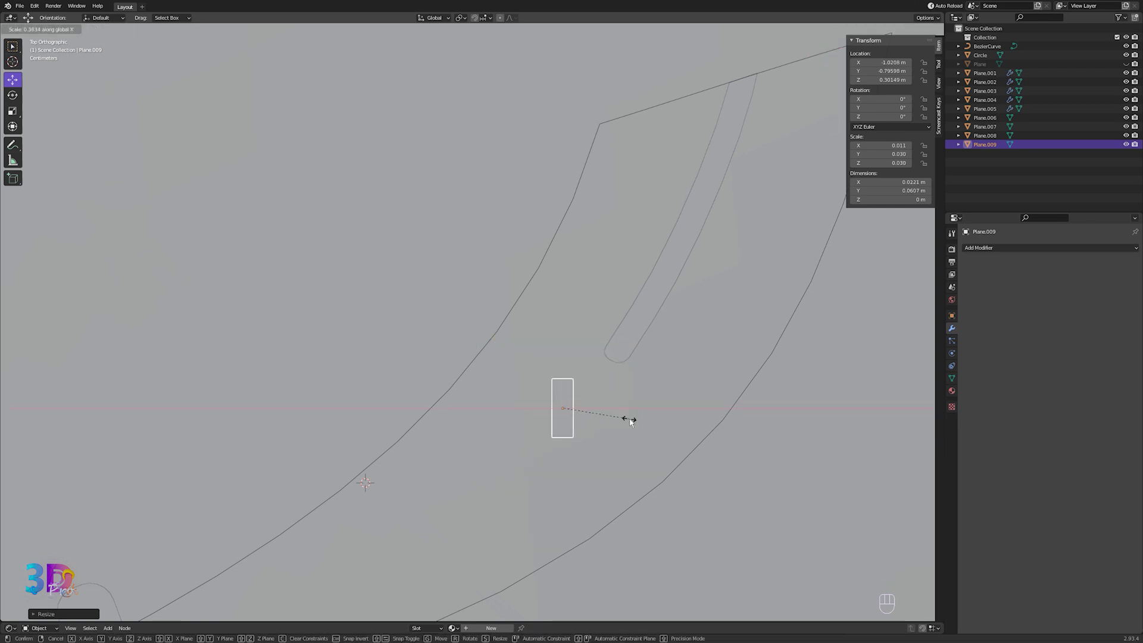
left_click(671, 491)
key("g")
left_click(605, 463)
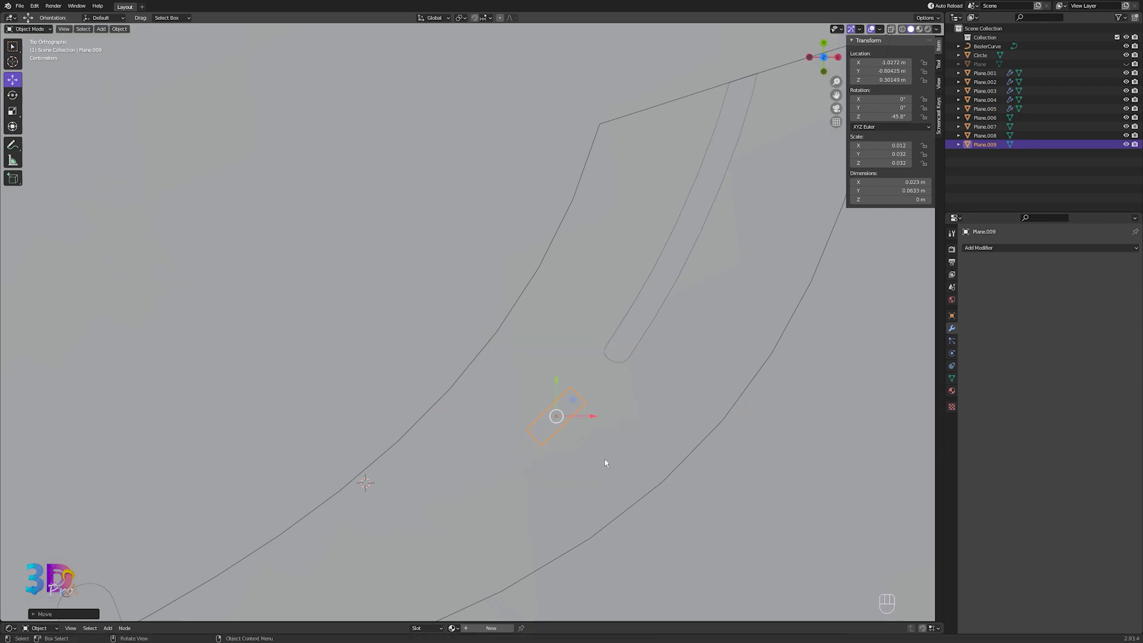
- Add a loop cut across the short strip, offset it slightly, and bevel it into a gentle bend
key("Tab")
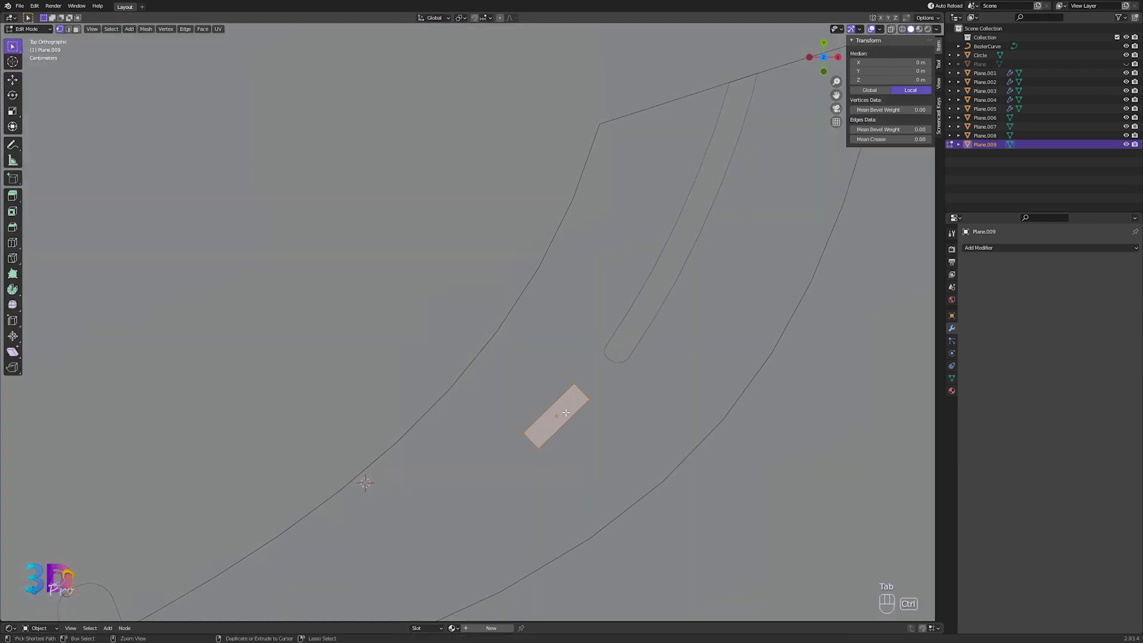
key("g")
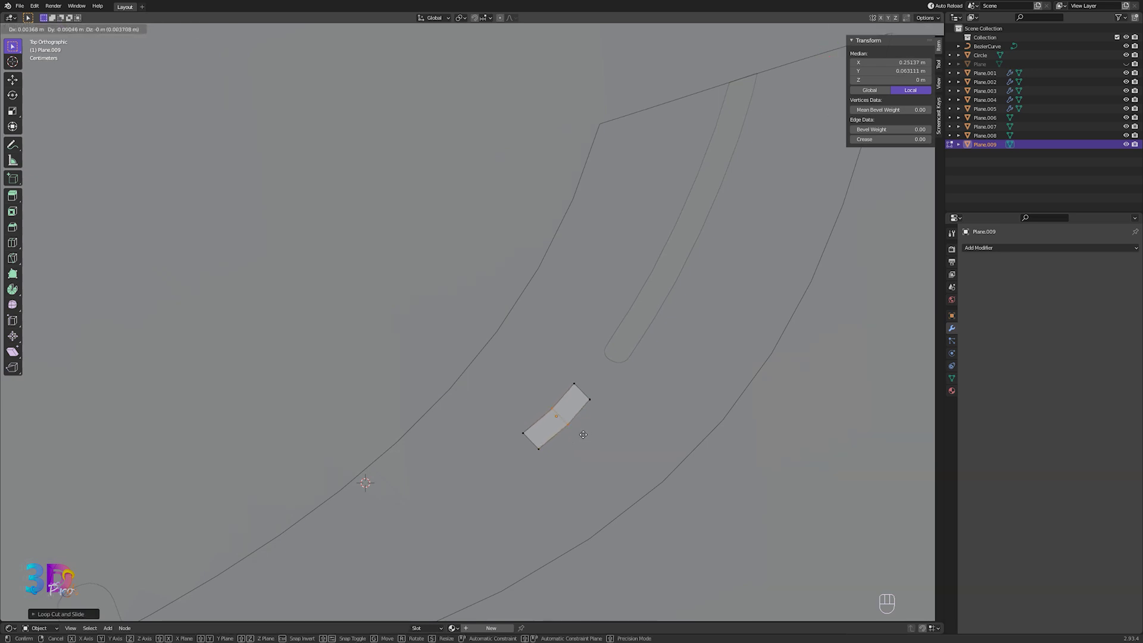
left_click(583, 434)
key("ctrl+b")
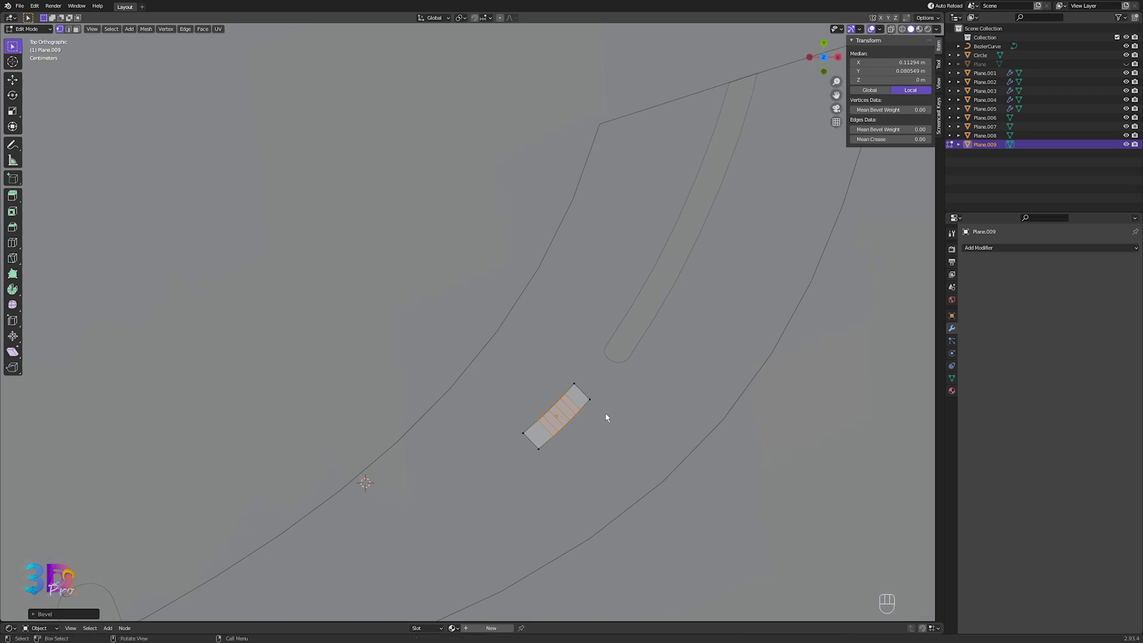
- Apply the short strip's scale and bevel its four corner vertices to round both ends
key("Tab")
key("ctrl+a")
left_click(605, 418)
key("Tab")
left_click(591, 397)
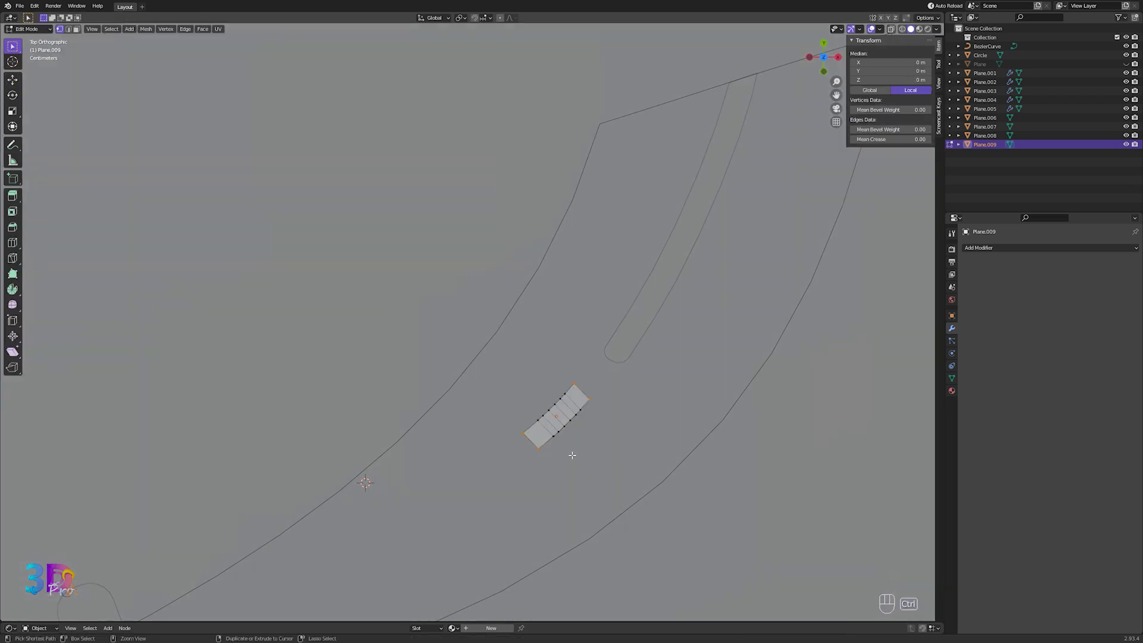
key("ctrl+b")
right_click(602, 469)
key("ctrl+shift+b")
left_click(607, 475)
key("Tab")
scroll(617, 417, "down", 2)
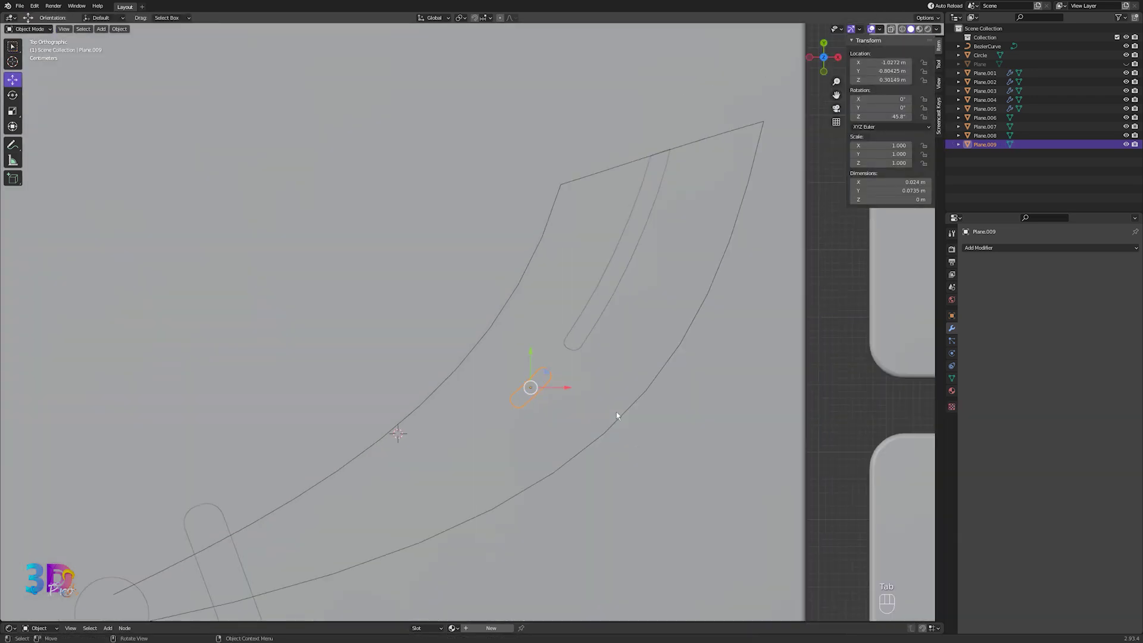
- Convert the blade's curve outline to a mesh and fill its outline with a face
scroll(617, 415, "down", 4)
middle_click_drag(574, 413, 611, 289)
left_click(612, 289)
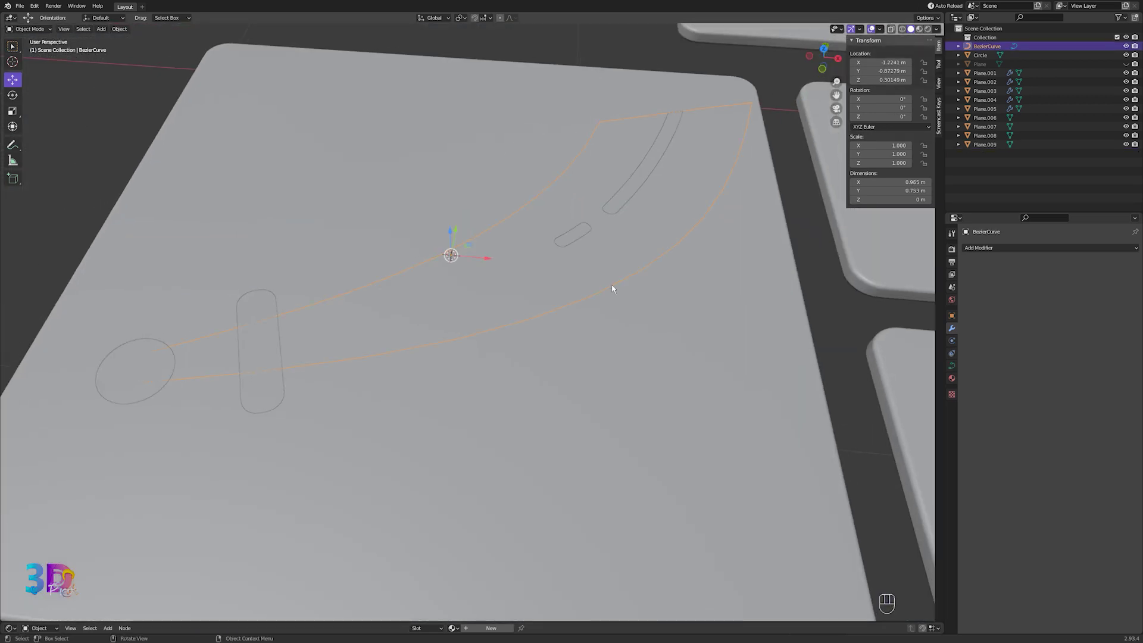
key("Tab")
key("Tab")
right_click(611, 286)
left_click(619, 277)
key("Tab")
key("a")
key("f")
key("Tab")
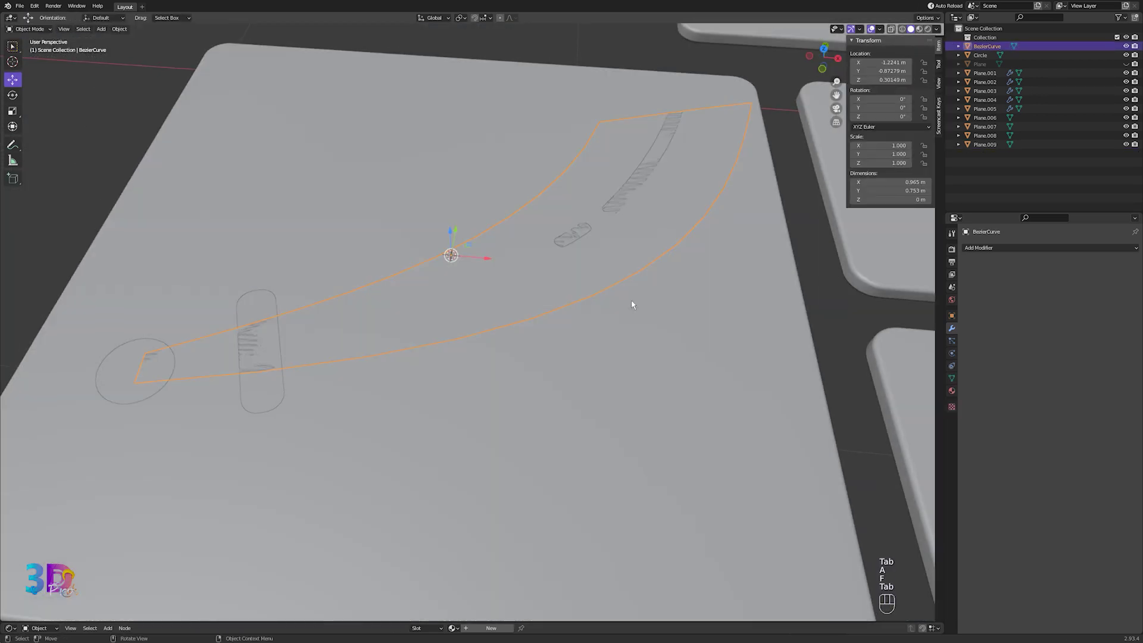
- Add a Bevel modifier to the blade and extrude its face upward to a thickness of about 0.055 m
left_click(1005, 248)
left_click(964, 279)
key("Tab")
key("e")
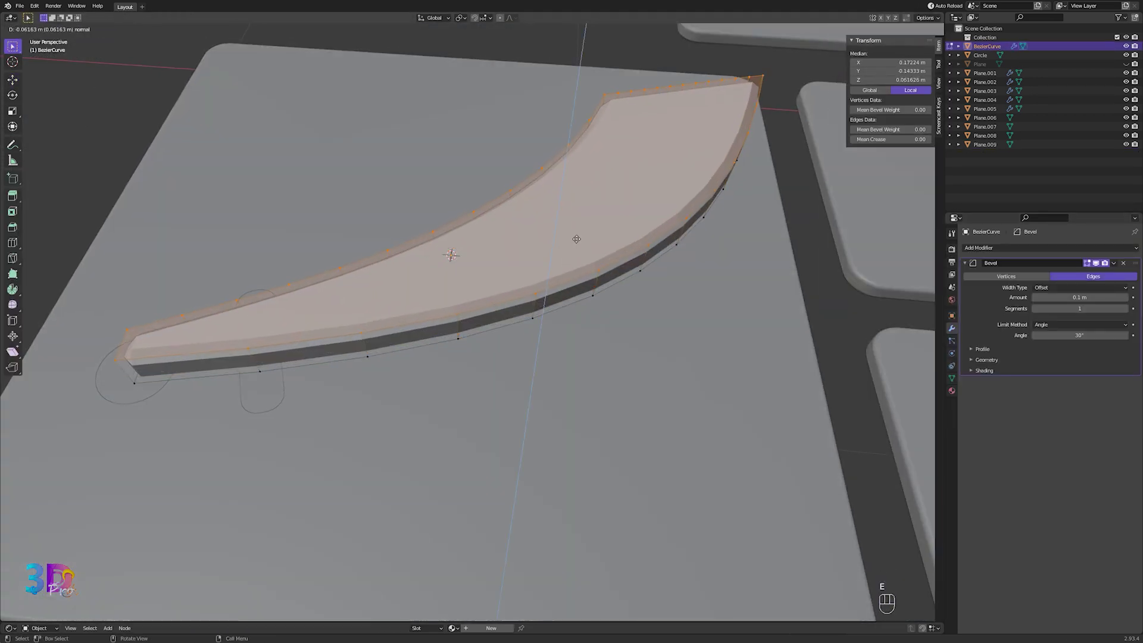
left_click(578, 243)
key("Tab")
- Set the blade's bevel to 12 segments
middle_click_drag(586, 244, 539, 217)
mouse_move(1056, 308)
left_mouse_down()
mouse_move(1101, 309)
mouse_move(1068, 298)
left_mouse_up()
middle_click_drag(669, 288, 466, 270)
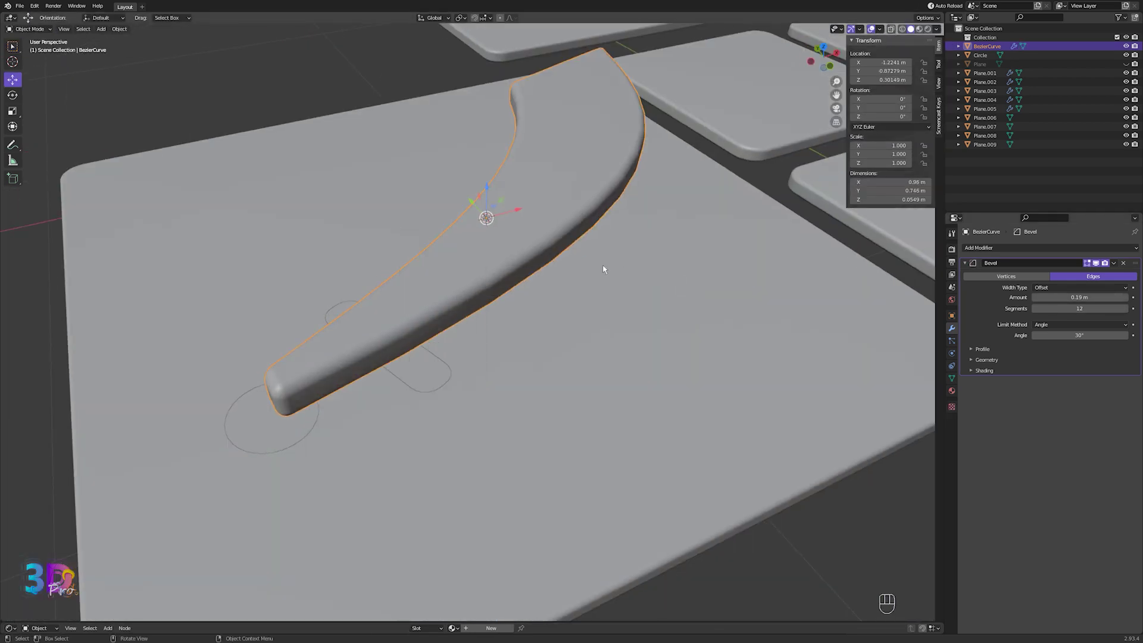
- Extrude the sword's crossguard and round pommel faces upward together
middle_click_drag(603, 269, 550, 281)
left_click(550, 284)
key("Tab")
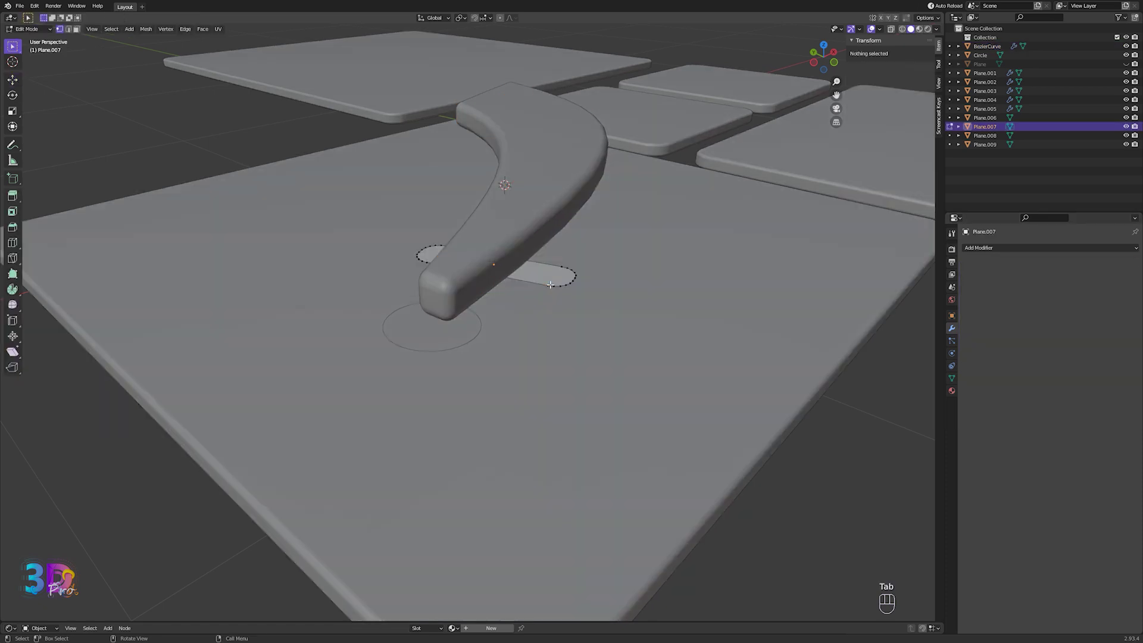
key("Tab")
left_click(479, 326, "shift")
key("Tab")
key("e")
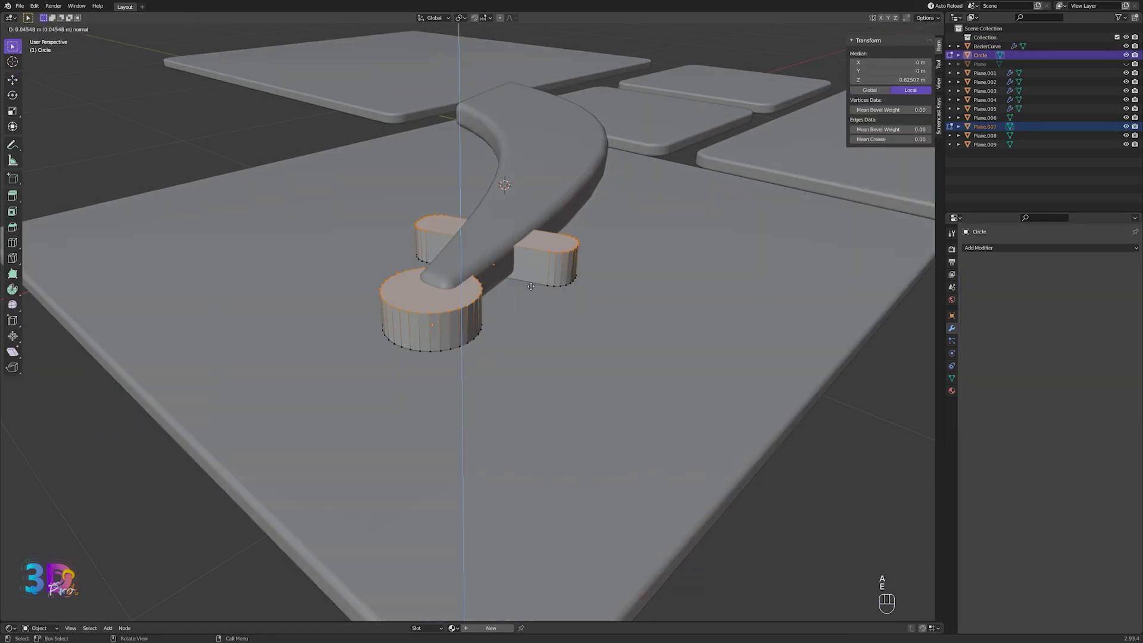
left_click(518, 262)
- Thicken the crossguard and pommel to about 0.09 m, lower both to a Z location of about 0.285 m, and apply their scale
middle_click_drag(518, 262, 470, 237)
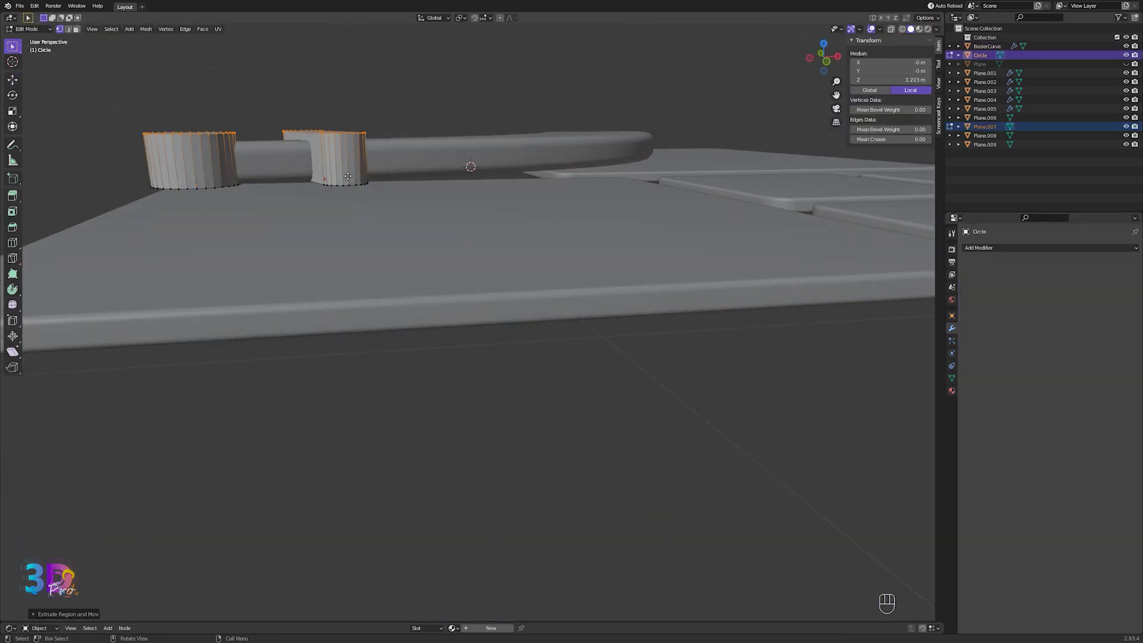
key("g")
key("z")
left_click(346, 157)
key("Tab")
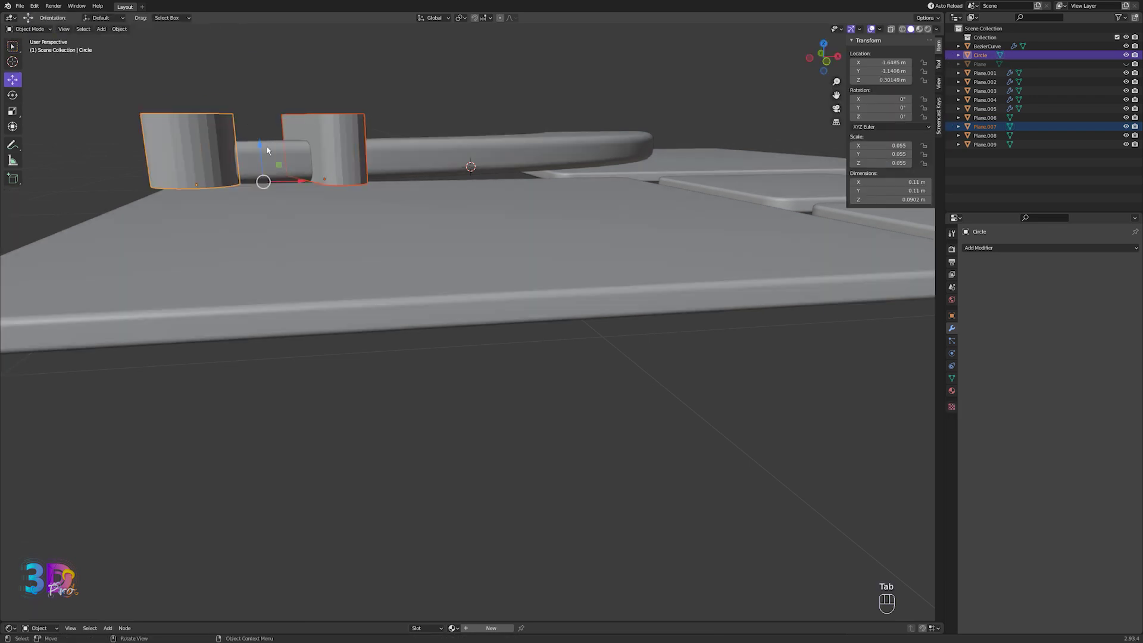
left_click_drag(262, 146, 263, 159)
middle_click_drag(316, 179, 334, 289)
key("ctrl+a")
left_click(384, 267)
- Add a 10-segment Bevel modifier to the pommel and shade it smooth to form a ball
left_click(209, 301)
left_click(206, 301)
left_click(979, 248)
left_click(965, 281)
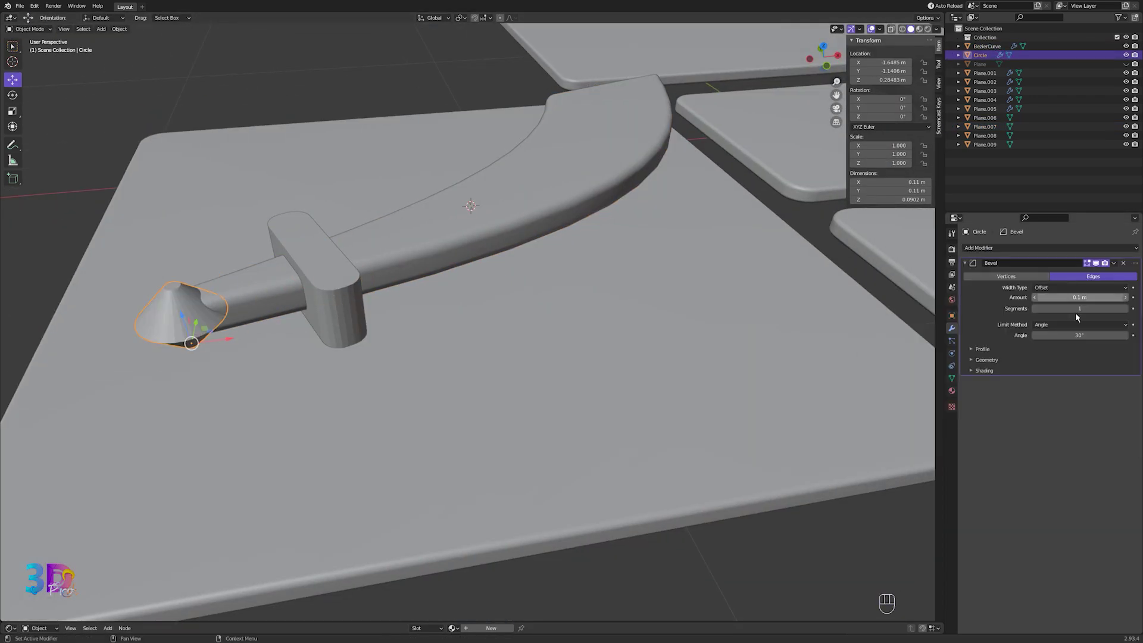
type("10")
key("Return")
right_click(181, 301)
left_click(186, 302)
- Shade the crossguard smooth and enable Auto Smooth at 30°
left_click(334, 281)
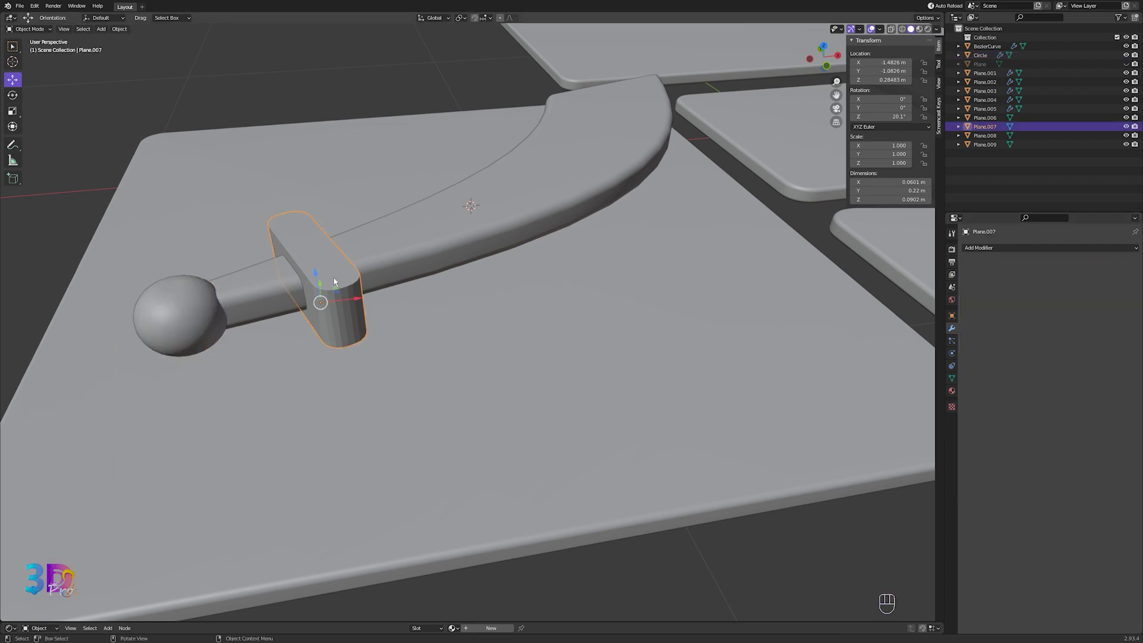
right_click(334, 280)
left_click(340, 278)
left_click(951, 378)
left_click(1033, 414)
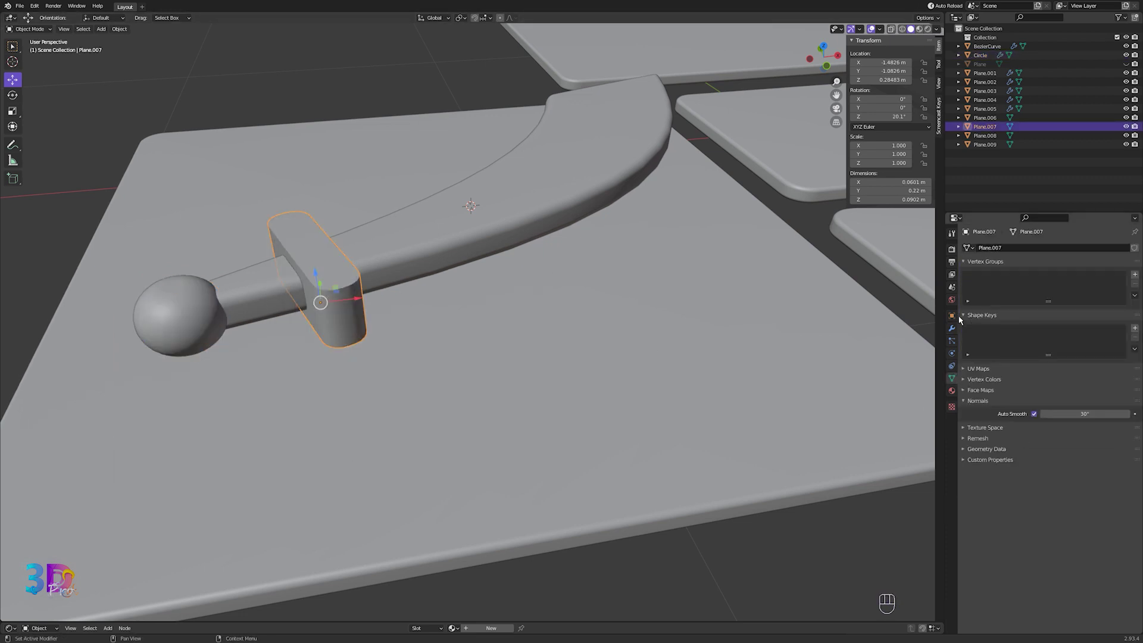
- Add a Bevel modifier to the crossguard and round off its edges with multiple segments
left_click(952, 328)
left_click(968, 249)
left_click(958, 282)
middle_click_drag(462, 232, 426, 224)
middle_click_drag(526, 220, 461, 262)
- In wireframe display, raise both blade strips to a Z location of about 0.32 m
key("z")
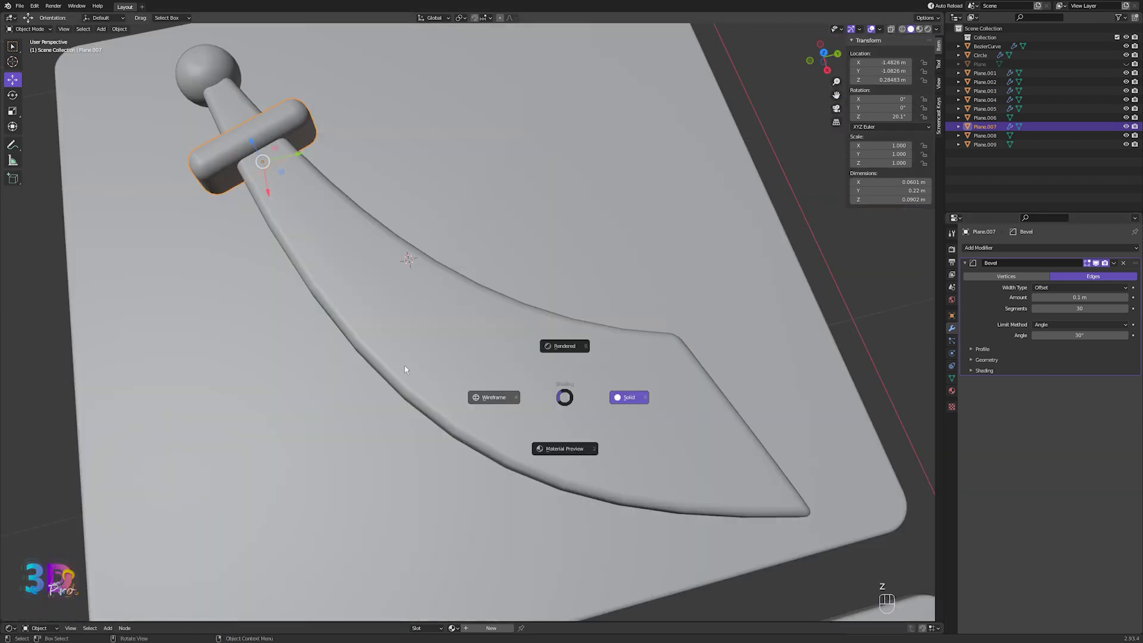
left_click(405, 370)
left_click(535, 385)
left_click(485, 374, "shift")
middle_click_drag(566, 381, 605, 358)
key("KP_1")
scroll(603, 360, "up", 2)
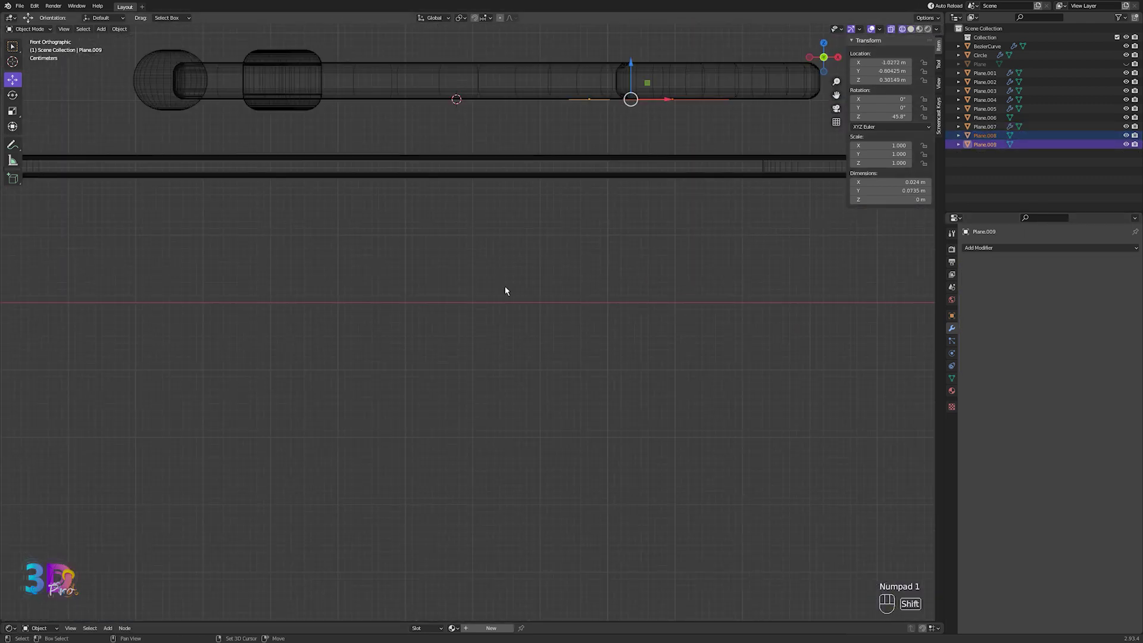
middle_click_drag(504, 287, 389, 448, "shift")
left_click_drag(513, 225, 513, 213)
scroll(550, 216, "up", 4)
middle_click_drag(589, 205, 469, 310, "shift")
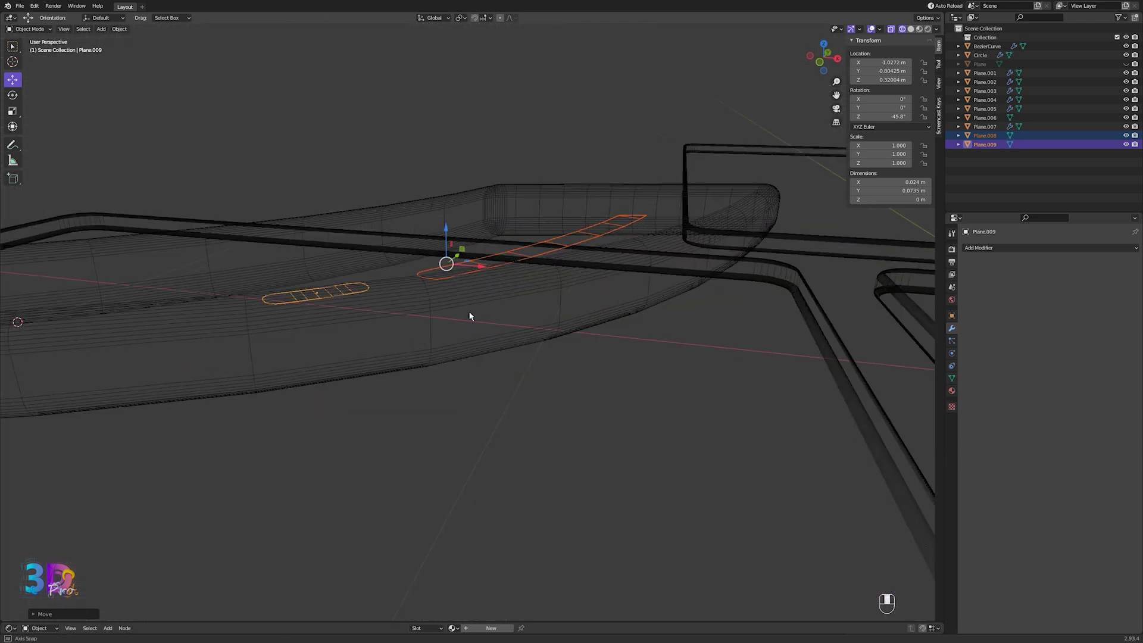
key("KP_7")
key("KP_1")
- Extrude both strips about 0.02 m thick and lift them clear of the blade to about 0.4 m in Z
key("Tab")
key("e")
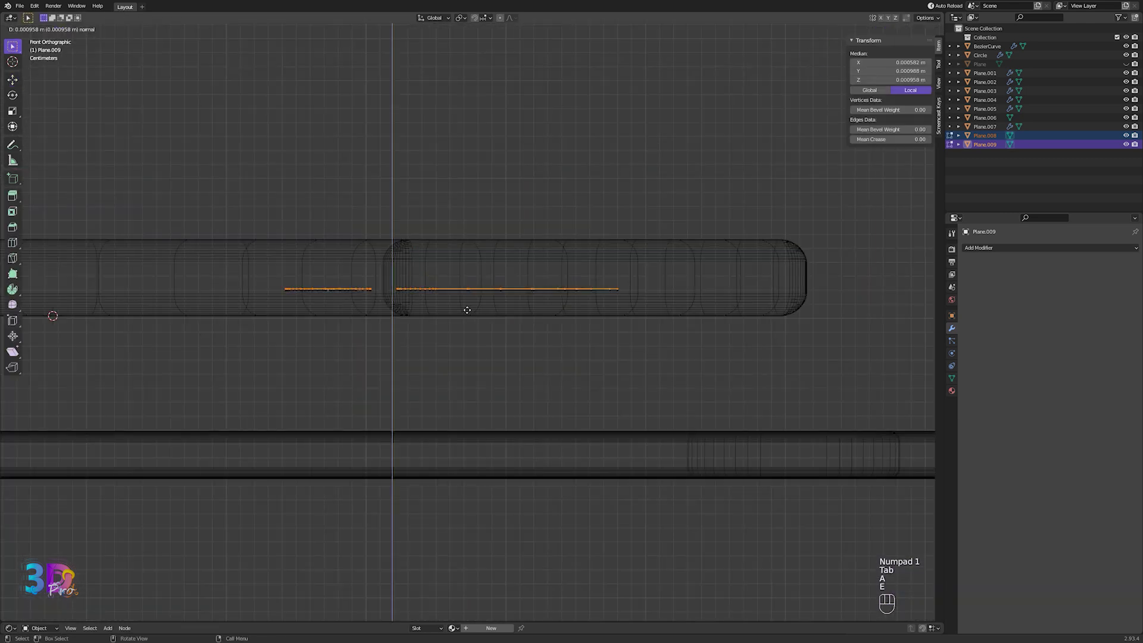
left_click(468, 291)
key("Tab")
mouse_move(468, 292)
middle_mouse_down()
mouse_move(439, 317)
mouse_move(452, 316)
mouse_move(417, 256)
middle_mouse_up()
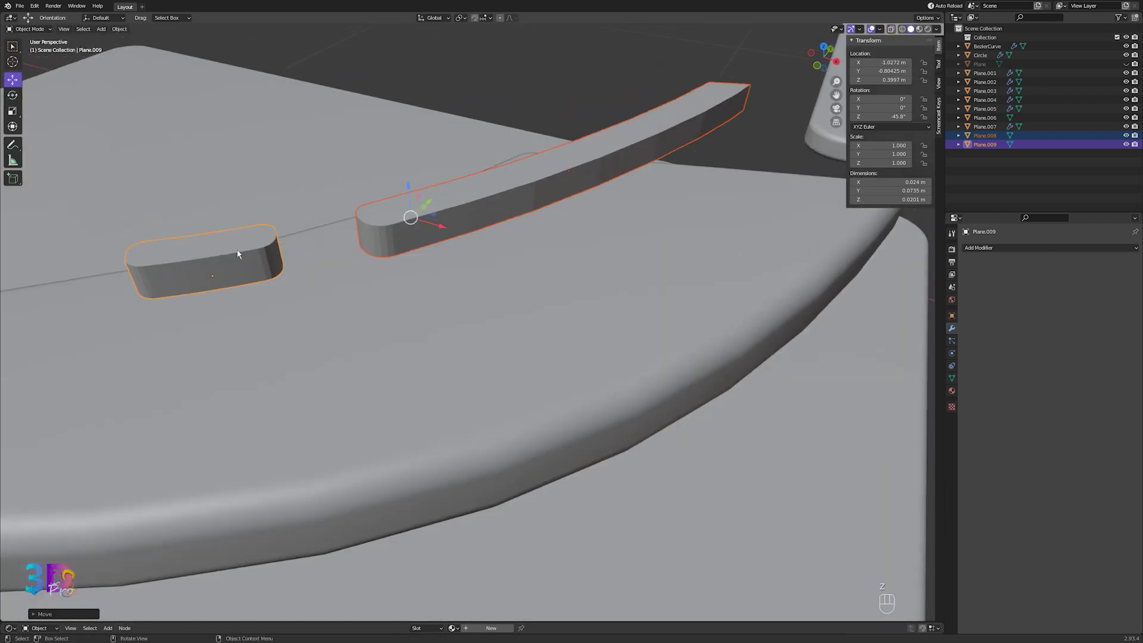
- Add a 20-segment Bevel modifier to the short strip and shade it smooth
left_click(1050, 248)
left_click(1011, 276)
type("2")
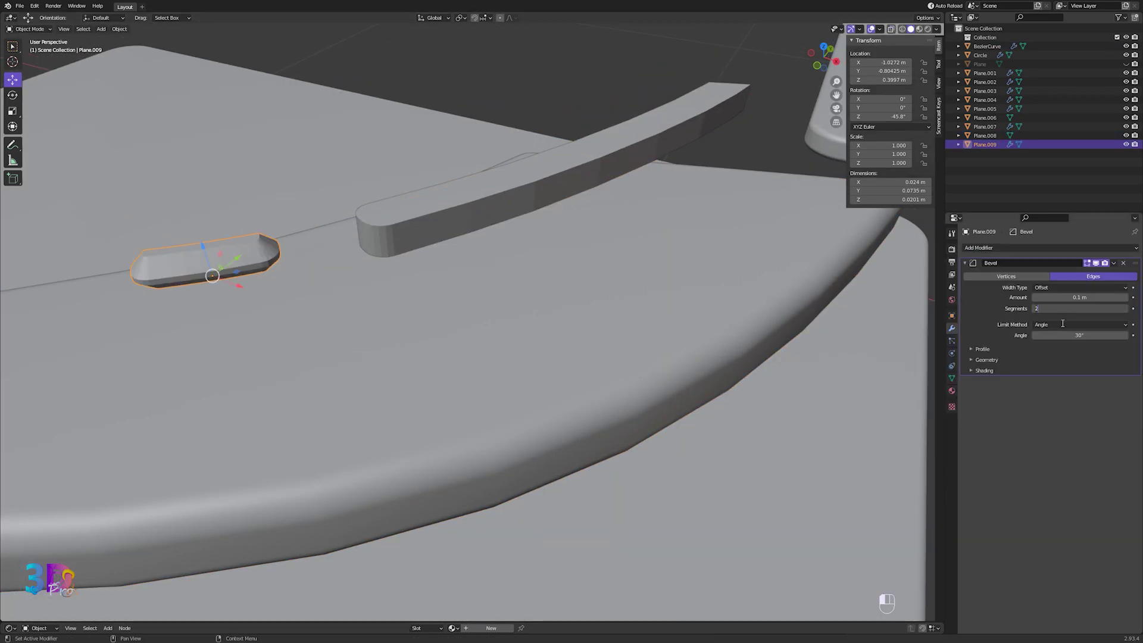
type("0")
key("Return")
right_click(243, 246)
left_click(256, 247)
- Shade the long curved strip smooth and give it a Bevel modifier with 32 segments
left_click(438, 239)
right_click(654, 301)
left_click(660, 303)
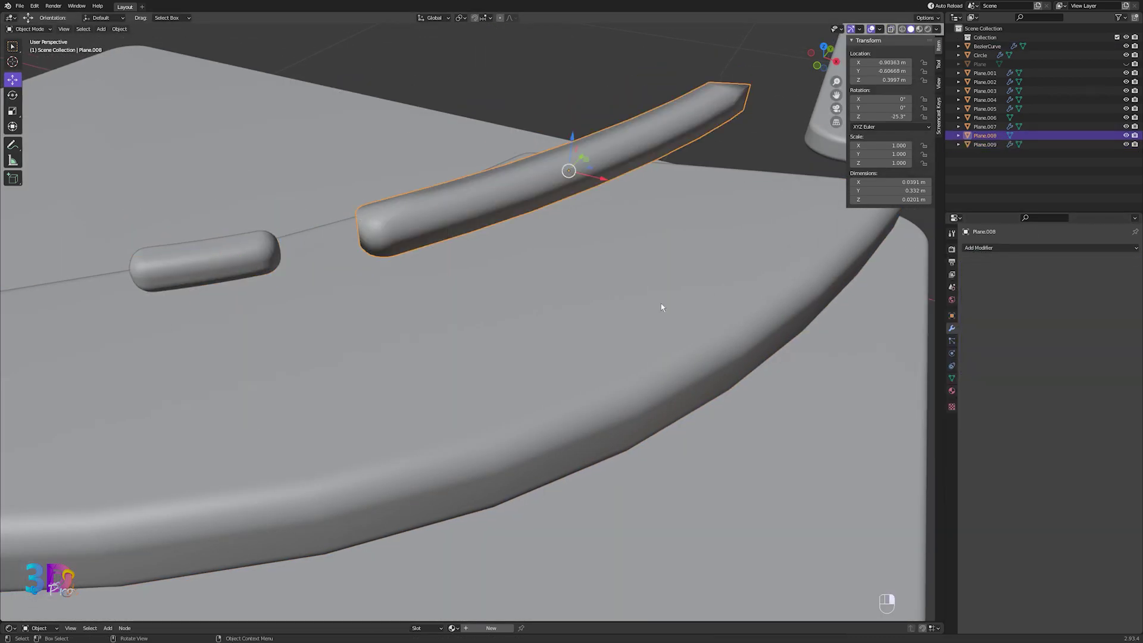
left_click(994, 247)
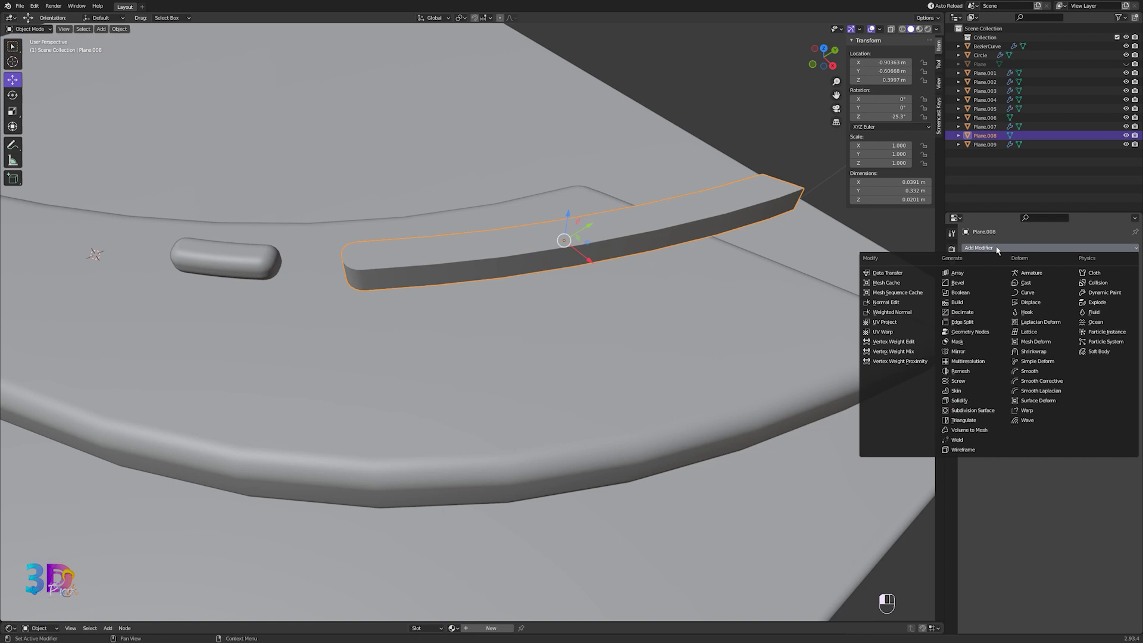
left_click(970, 284)
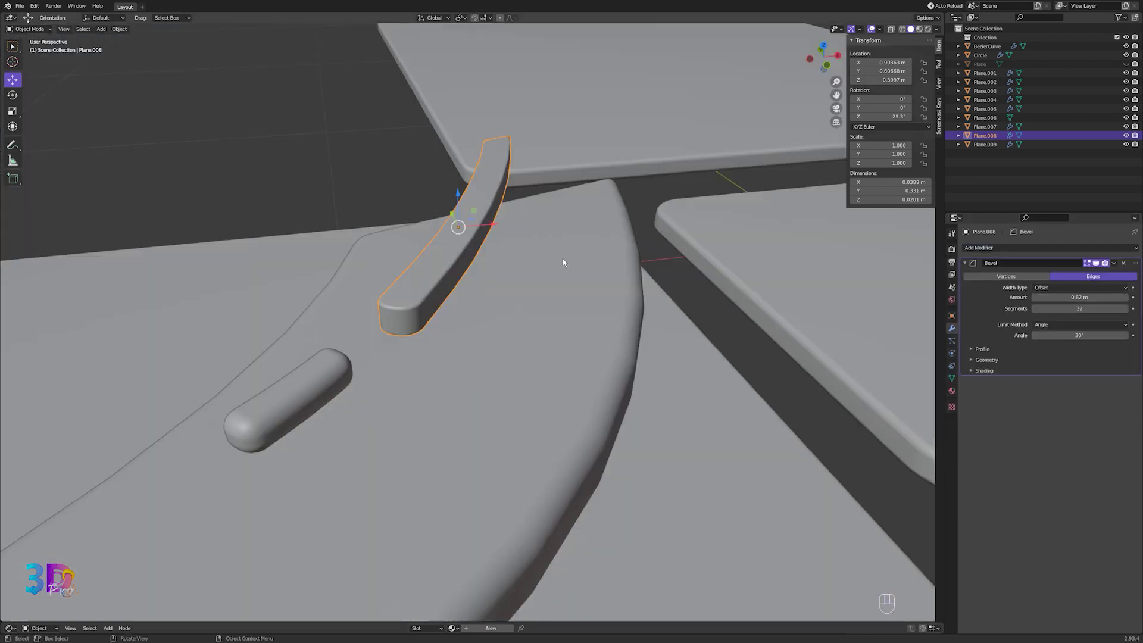
- Lower both strips onto the blade so they sit partly embedded in its top surface, at about 0.339 m in Z
left_click(330, 347, "shift")
key("KP_1")
key("z")
left_click_drag(395, 235, 395, 349)
key("z")
middle_click_drag(395, 275, 355, 313)
scroll(355, 314, "down", 6)
scroll(357, 314, "up", 5)
key("g")
key("z")
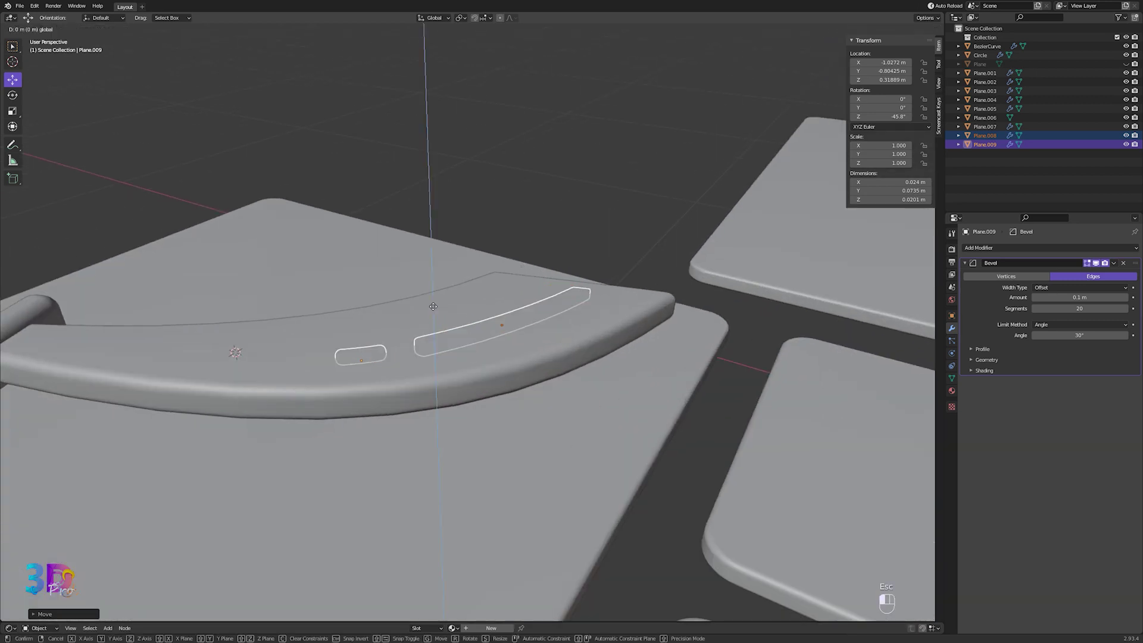
left_click(433, 311)
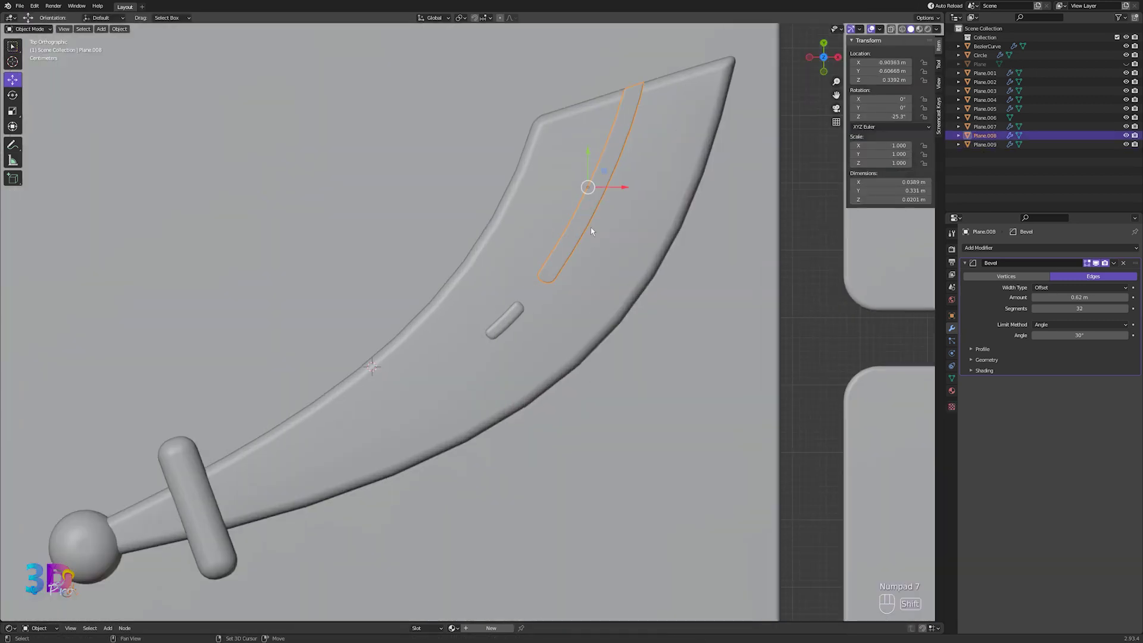
- Shift and slightly rotate the long strip so it follows the blade's curve just below the tip
key("g")
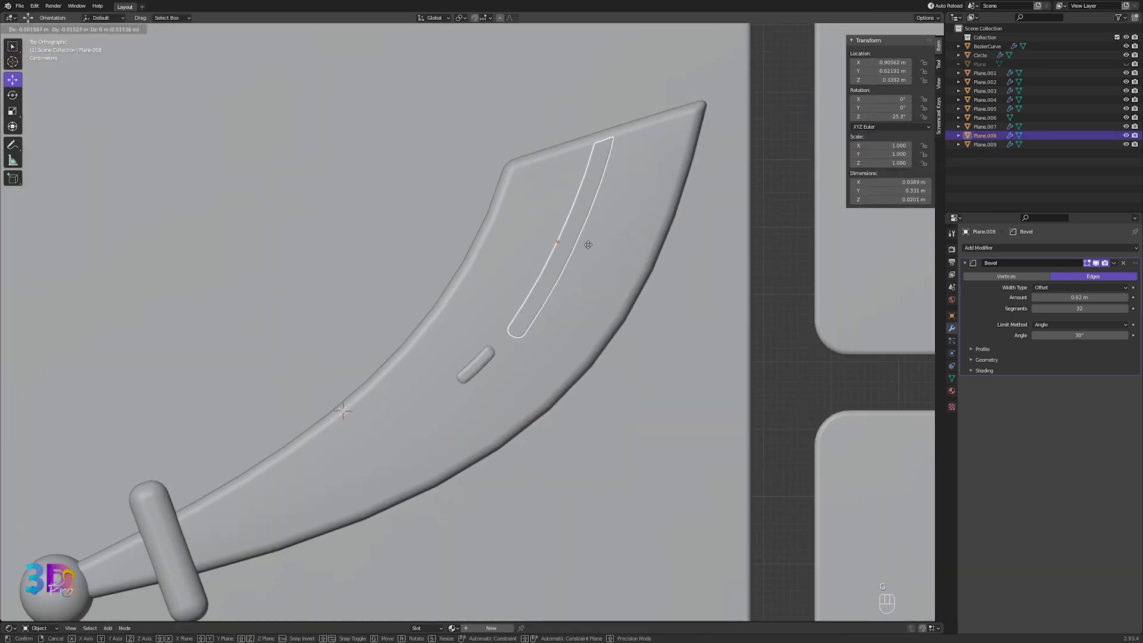
key("r")
left_click(680, 278)
key("g")
left_click(681, 289)
left_click(681, 294)
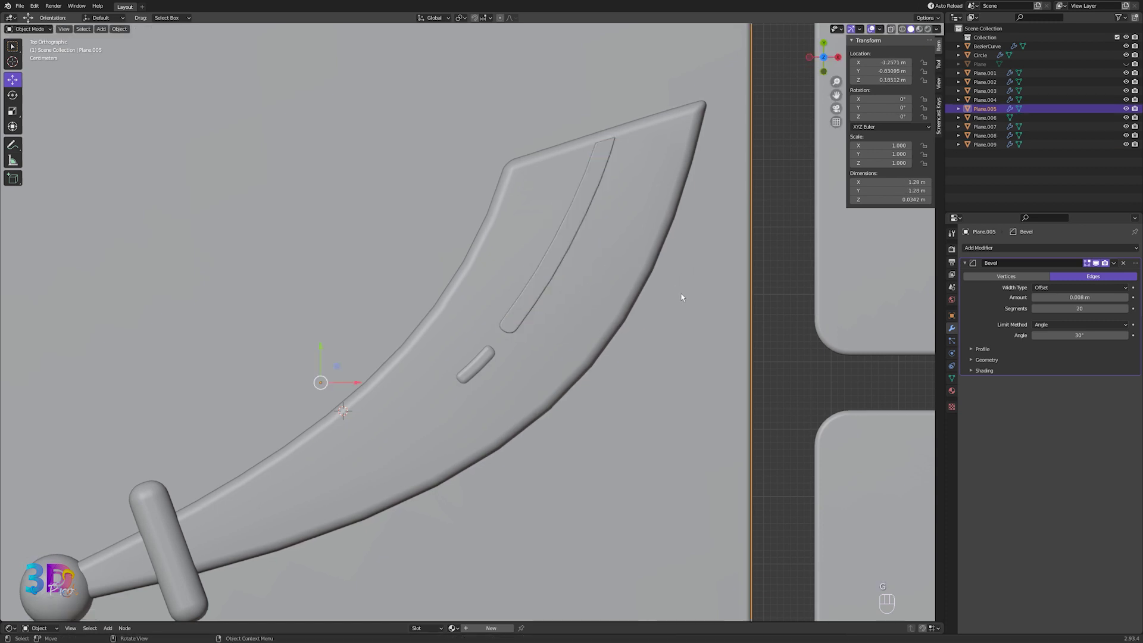
- Snap the 3D cursor to the small square panel beside the sword panel
scroll(681, 294, "down", 7)
middle_click_drag(548, 288, 530, 291)
middle_click_drag(530, 291, 433, 314, "shift")
key("KP_7")
left_click(433, 309)
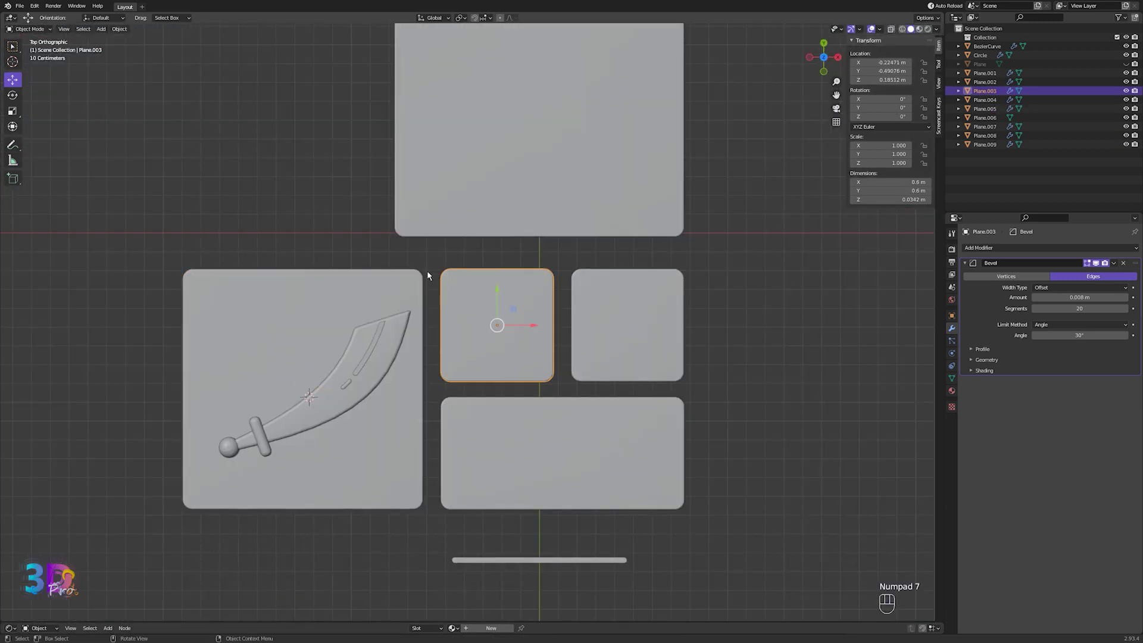
left_click(427, 270)
left_click(470, 286)
key("shift+a")
key("shift+s")
- Add a cylinder at the 3D cursor, scaled to 0.125 and rotated 90° about X
key("shift+a")
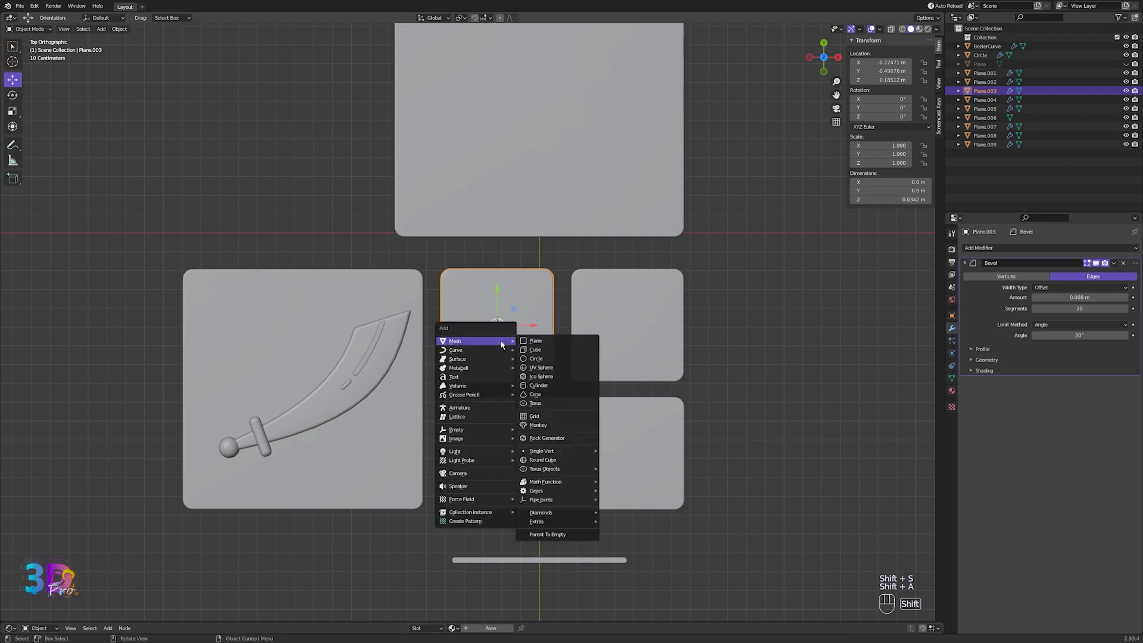
left_click(539, 385)
type("s.125")
key("Return")
type("rx90")
key("Return")
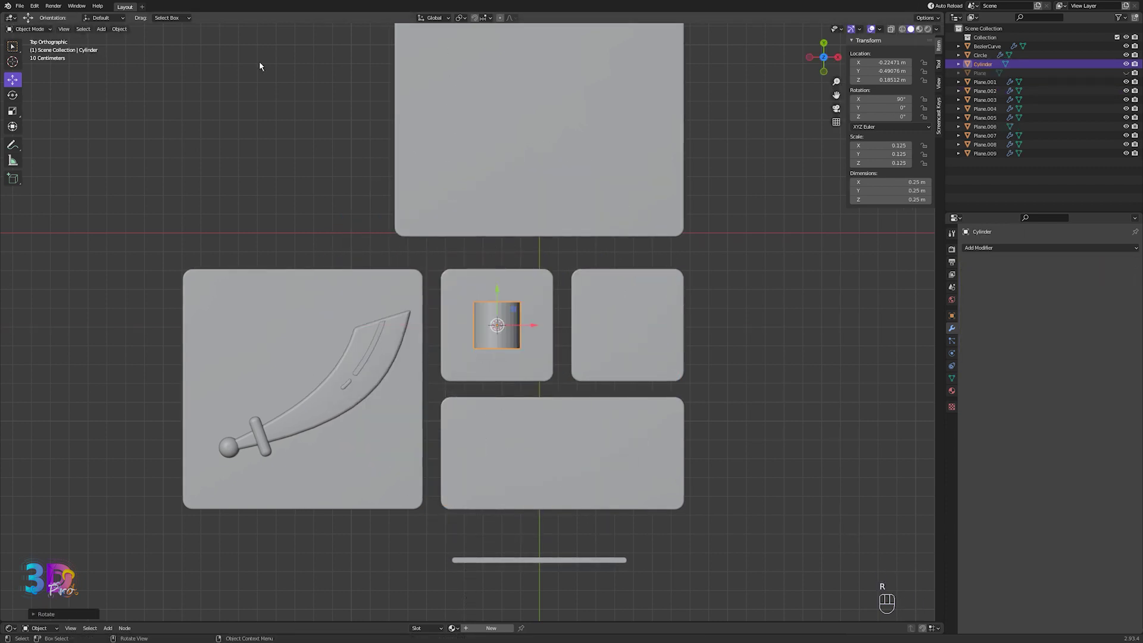
- Resize the cylinder to about 0.113 m in diameter and 0.384 m in length along Y
scroll(528, 327, "up", 3)
key("s")
key("y")
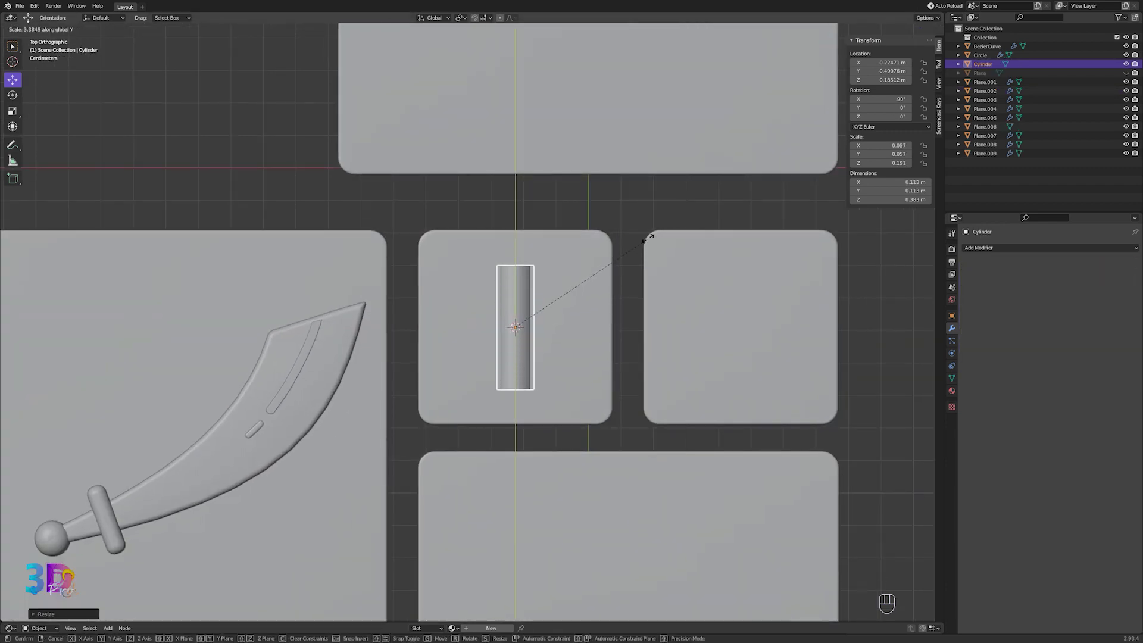
left_click(647, 239)
key("Tab")
key("Tab")
- Raise the cylinder above the small panel to a Z location of about 0.307 m
key("KP_1")
left_click_drag(516, 321, 515, 291)
key("KP_7")
- Delete the two end cap faces of the cylinder
scroll(515, 301, "up", 3)
key("Tab")
middle_click_drag(548, 445, 555, 387)
key("3")
left_click(558, 429)
middle_click_drag(558, 425, 309, 381)
left_click(350, 333, "shift")
key("KP_7")
key("x")
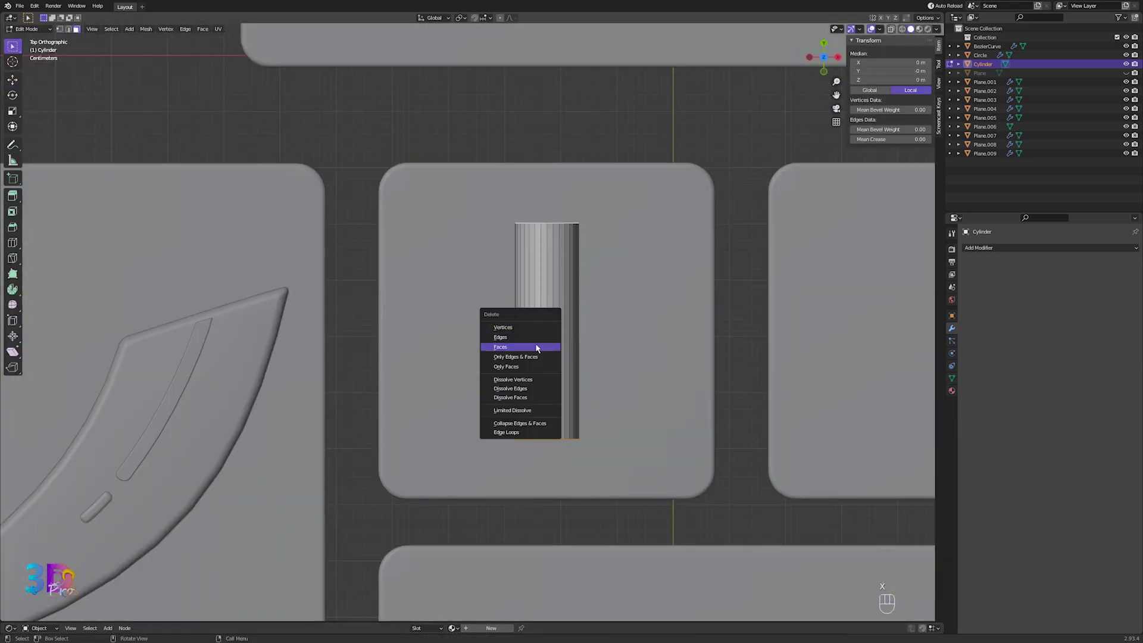
left_click(537, 347)
- Switch to wireframe display and add a Subdivision Surface modifier with viewport level 2 to the cylinder
key("z")
key("Tab")
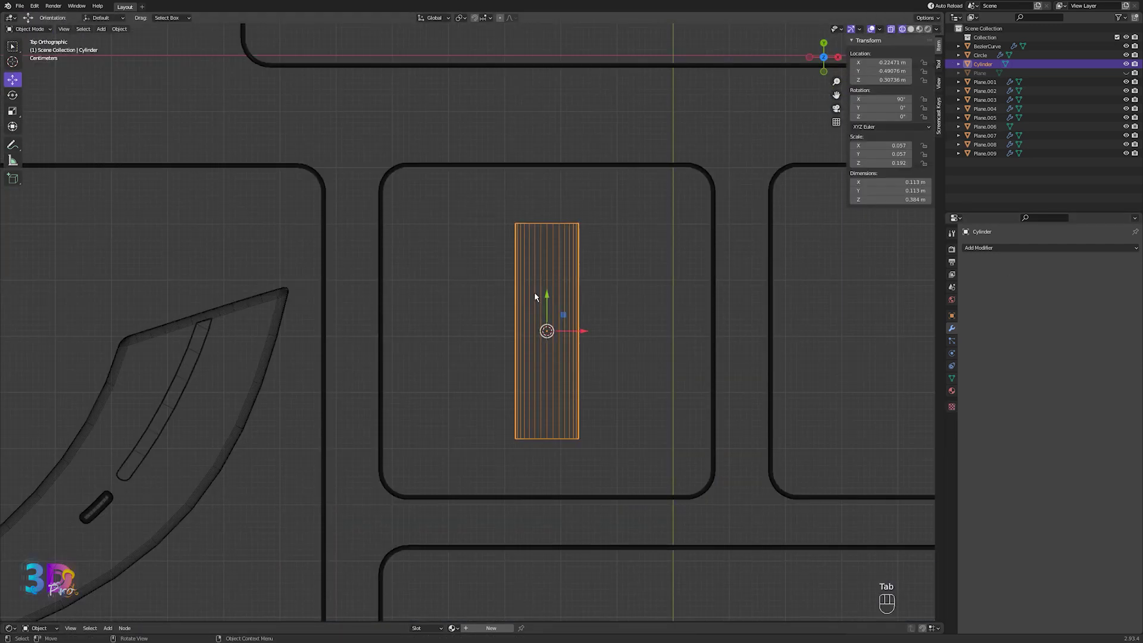
left_click(976, 247)
left_click(970, 410)
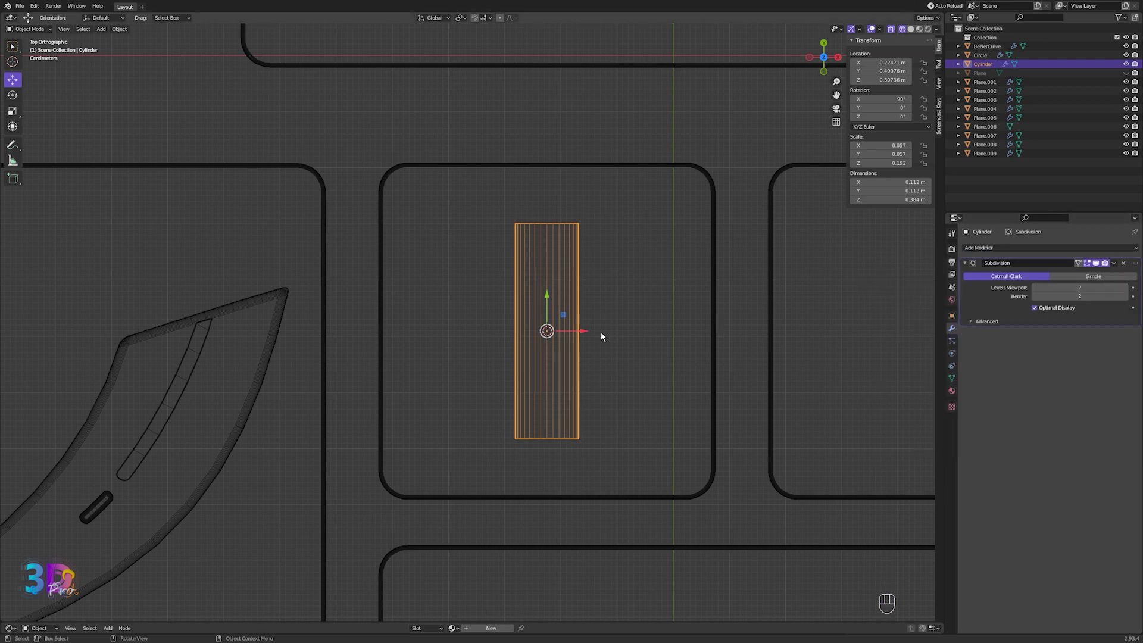
- Add a loop cut around the cylinder and slide it close to the lower end
key("Tab")
key("a")
left_click(590, 361)
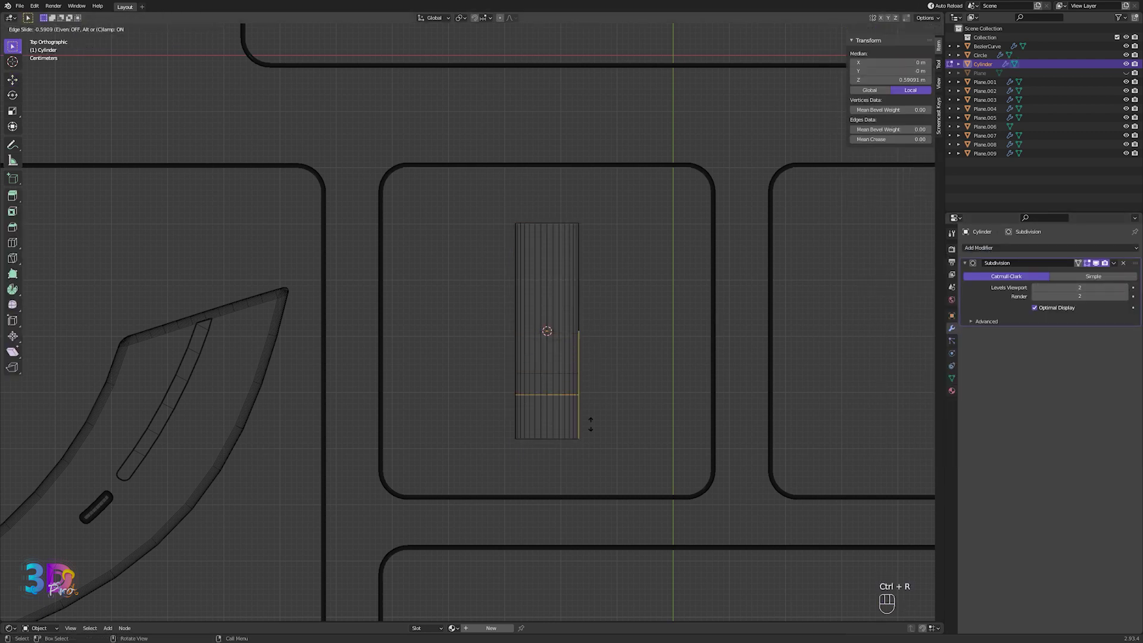
left_click(591, 434)
- Scale the cylinder's lower end ring down to almost a point to form a tapered tip
key("s")
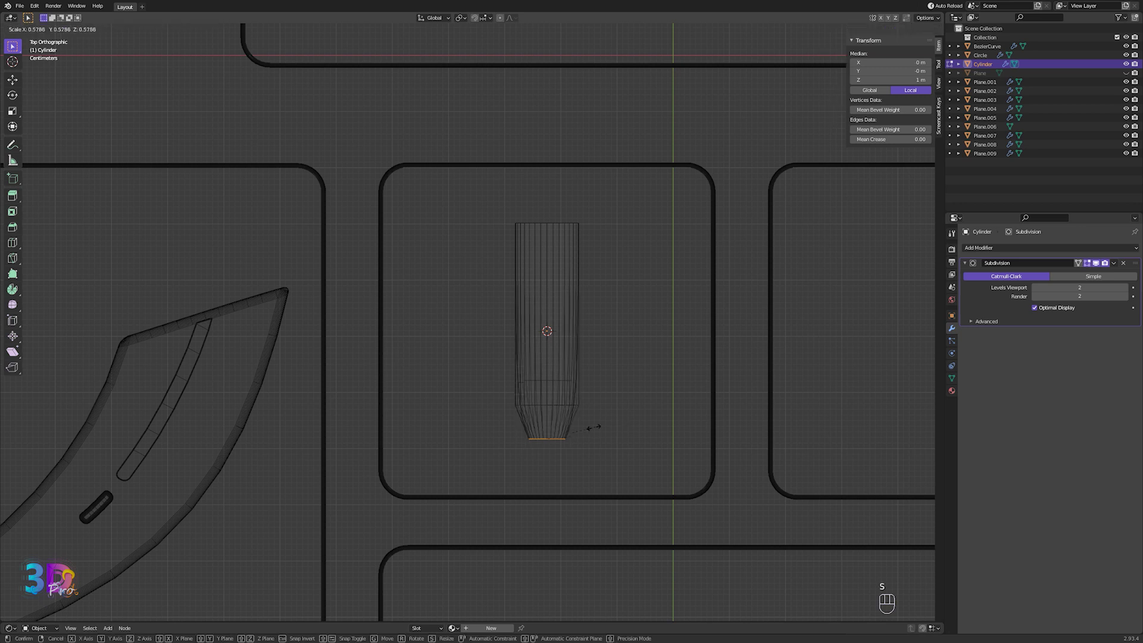
left_click(555, 438)
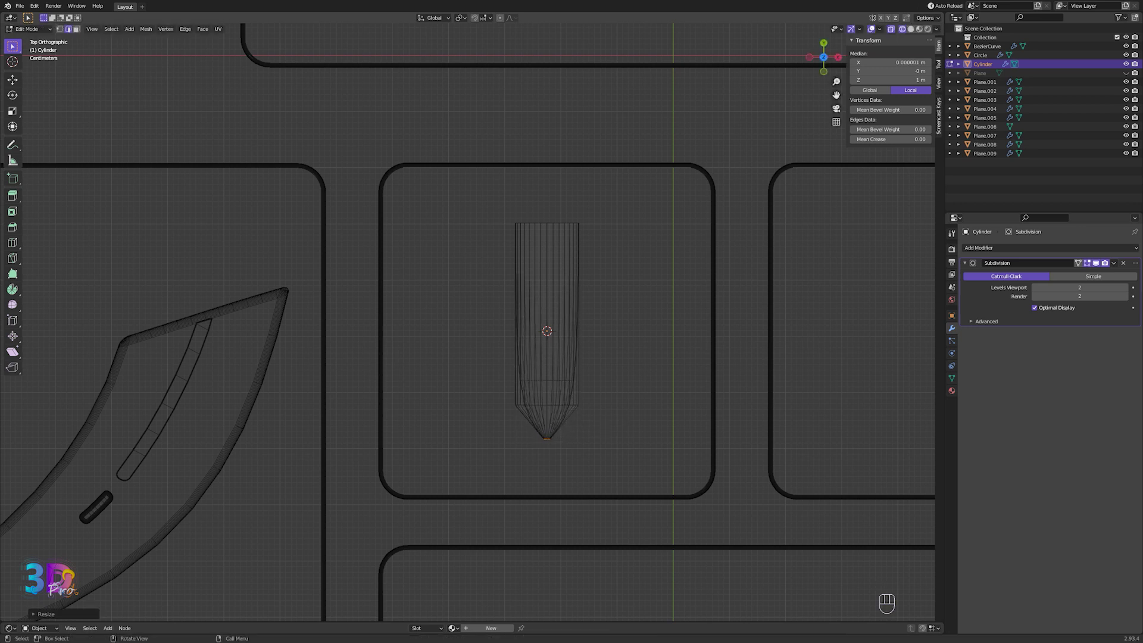
scroll(587, 416, "up", 4)
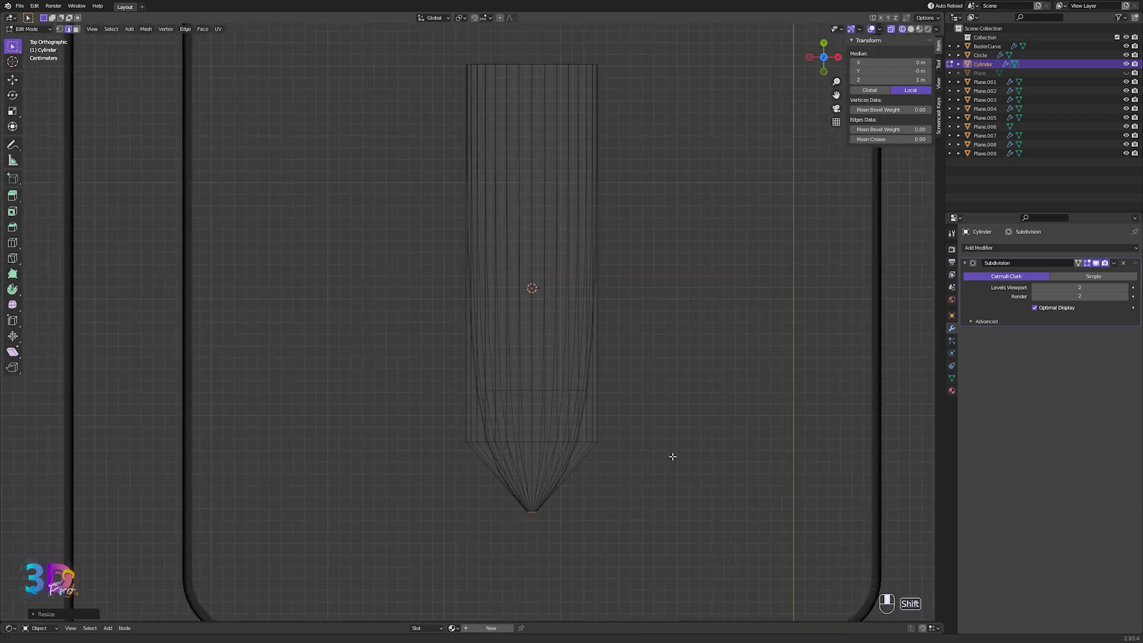
- Add a loop cut around the tapered tip and scale it outward to about 1.74 to round the cylinder's lower end
middle_click_drag(673, 456, 625, 462, "shift")
key("ctrl+r")
left_click(566, 498)
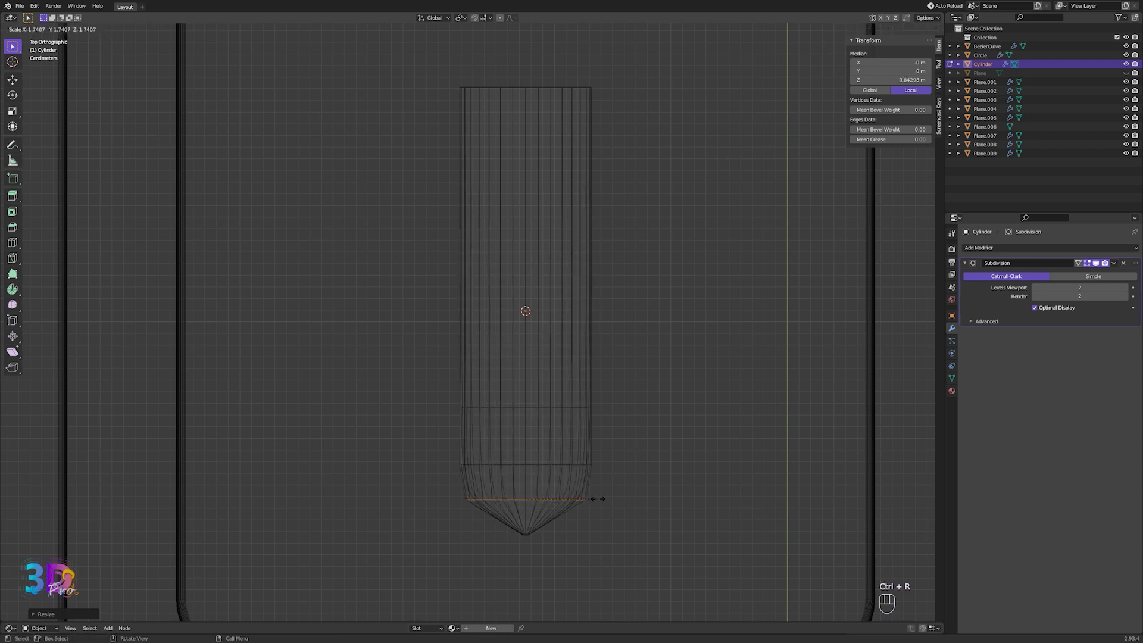
left_click(585, 505)
- Move the pointed tip up level with the ring above it to flatten the cylinder's lower end
left_click_drag(566, 556, 529, 468)
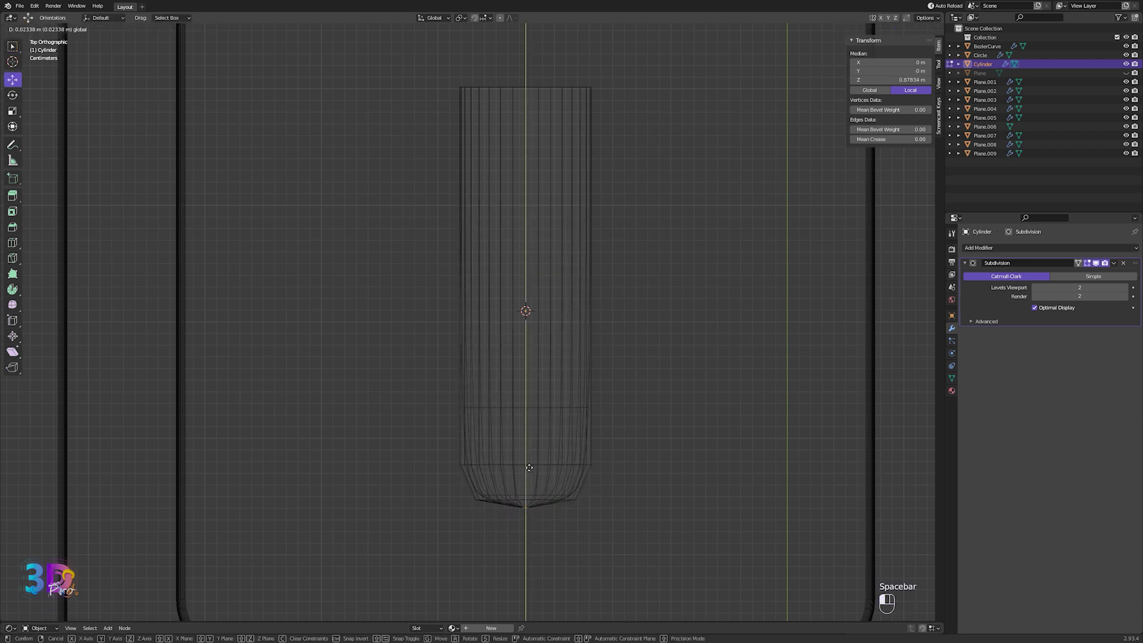
left_click(529, 463)
key("Tab")
key("Tab")
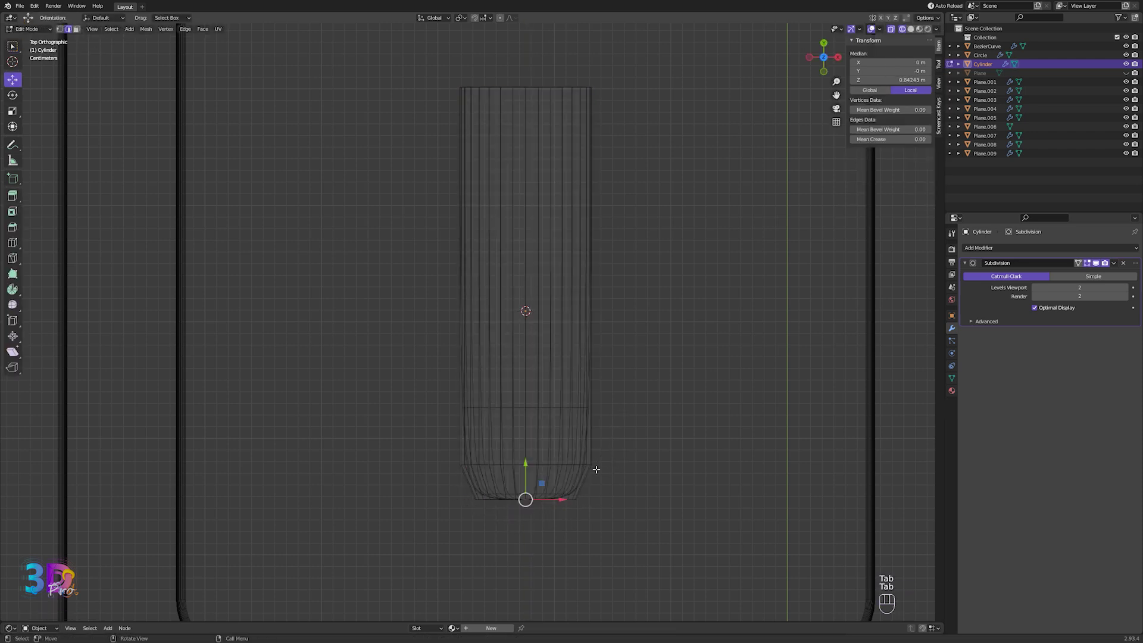
left_click_drag(656, 64, 413, 113)
key("ctrl+e")
key("shift+r")
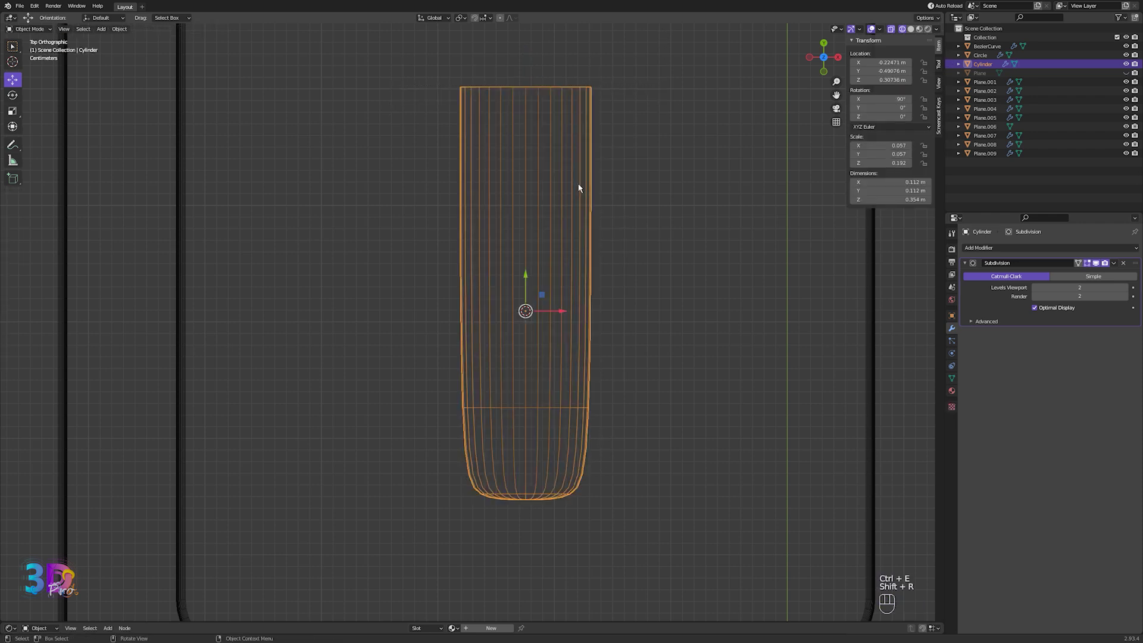
key("Tab")
key("Tab")
key("Tab")
- Add a loop cut around the cylinder's body and slide it up close to the upper end
key("ctrl+r")
left_click(587, 241)
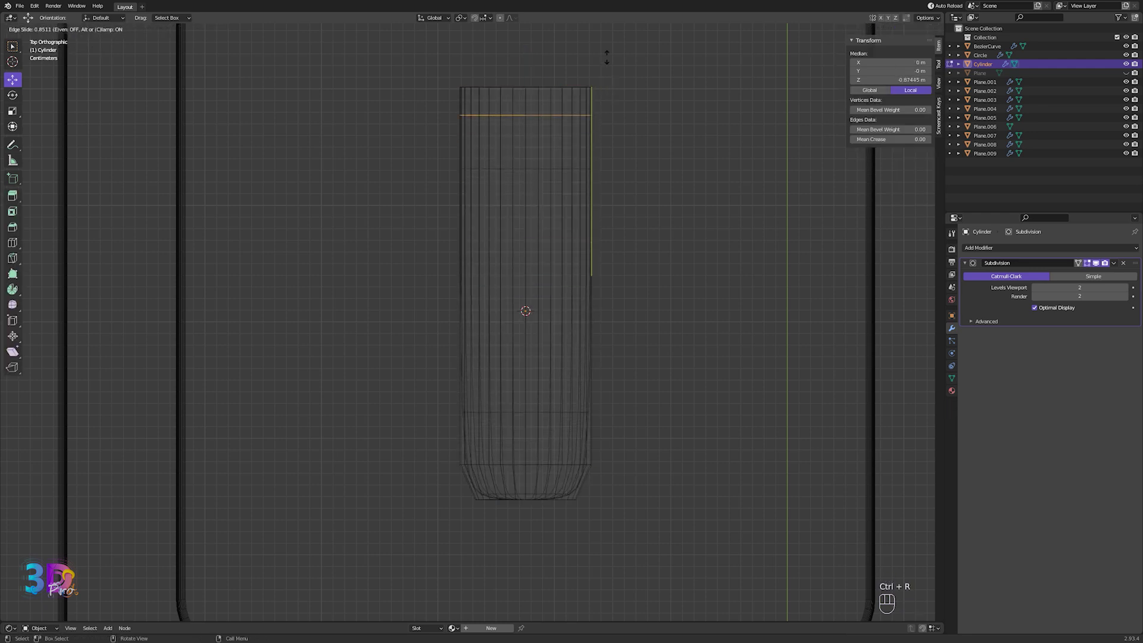
left_click(606, 41)
- Scale the cylinder's top end ring and move it down level with the loop just below it
left_click_drag(610, 72, 436, 86)
left_click_drag(660, 47, 423, 94)
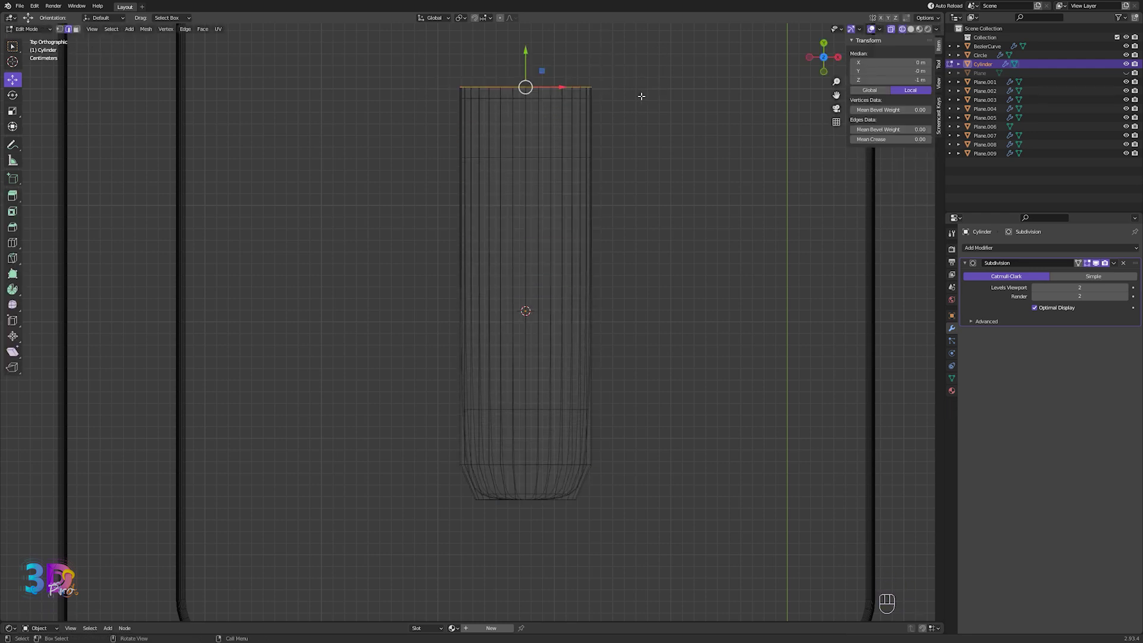
key("s")
left_click(640, 98)
left_click_drag(525, 53, 526, 64)
- Add another loop cut just below the cylinder's top edge and show the object in solid shading
left_click(596, 119)
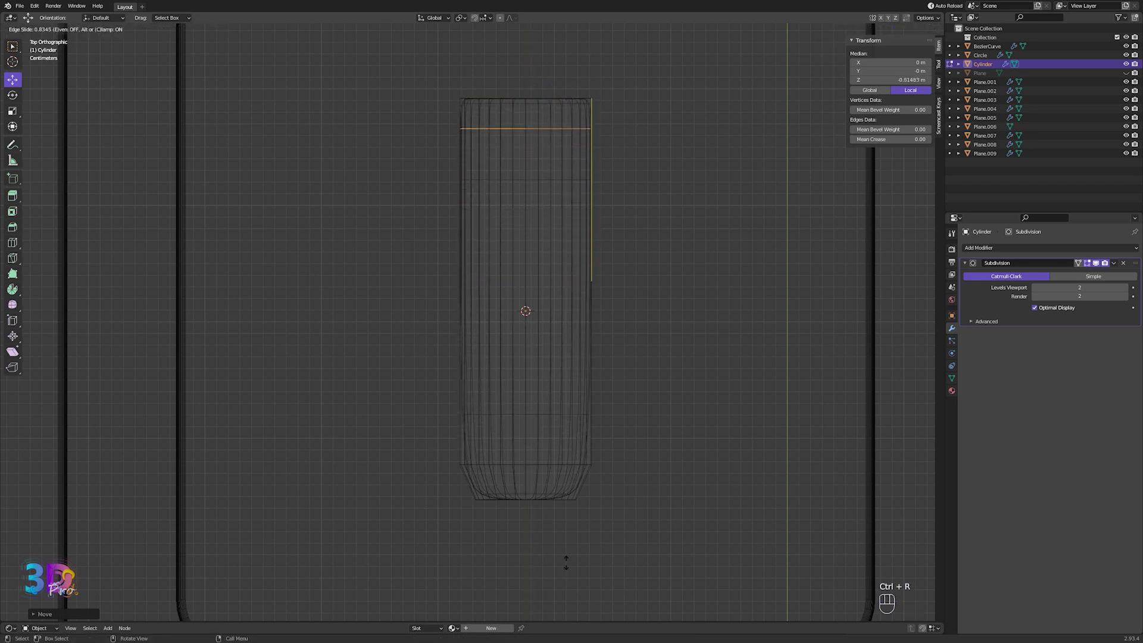
left_click(556, 540)
key("Tab")
key("z")
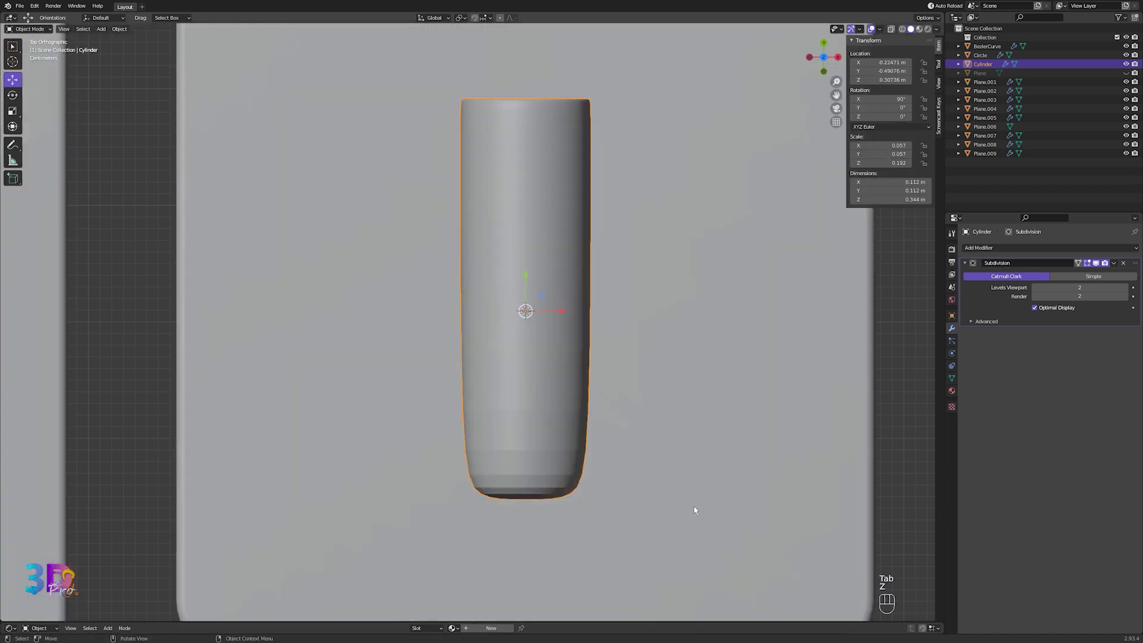
- Add a loop cut midway around the sloped band at the cylinder's lower end
key("Tab")
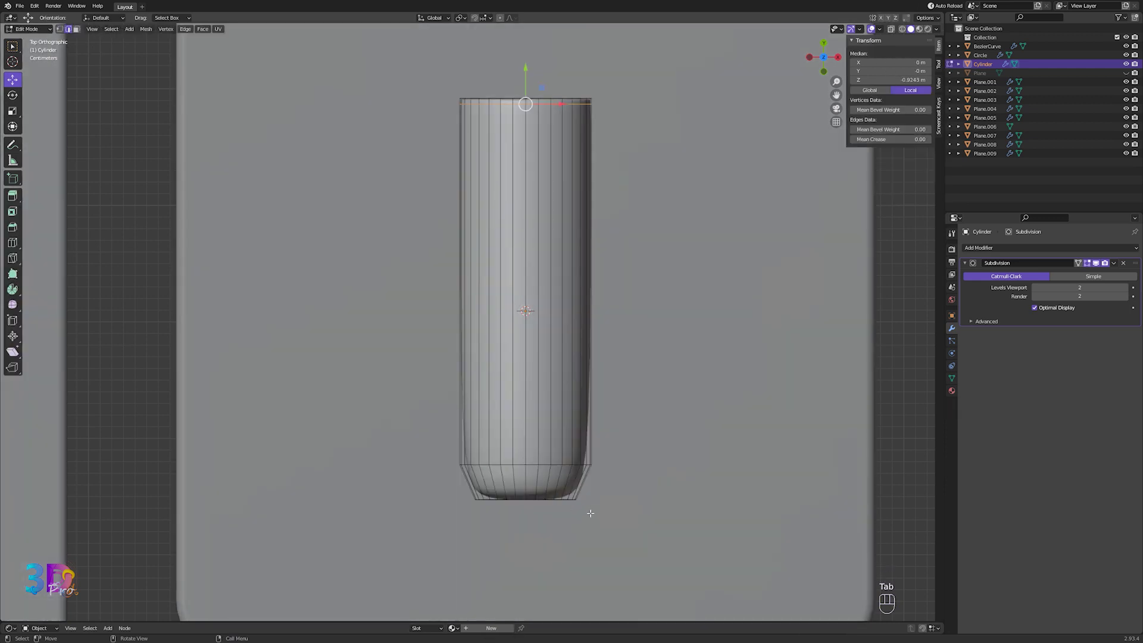
left_click(563, 483)
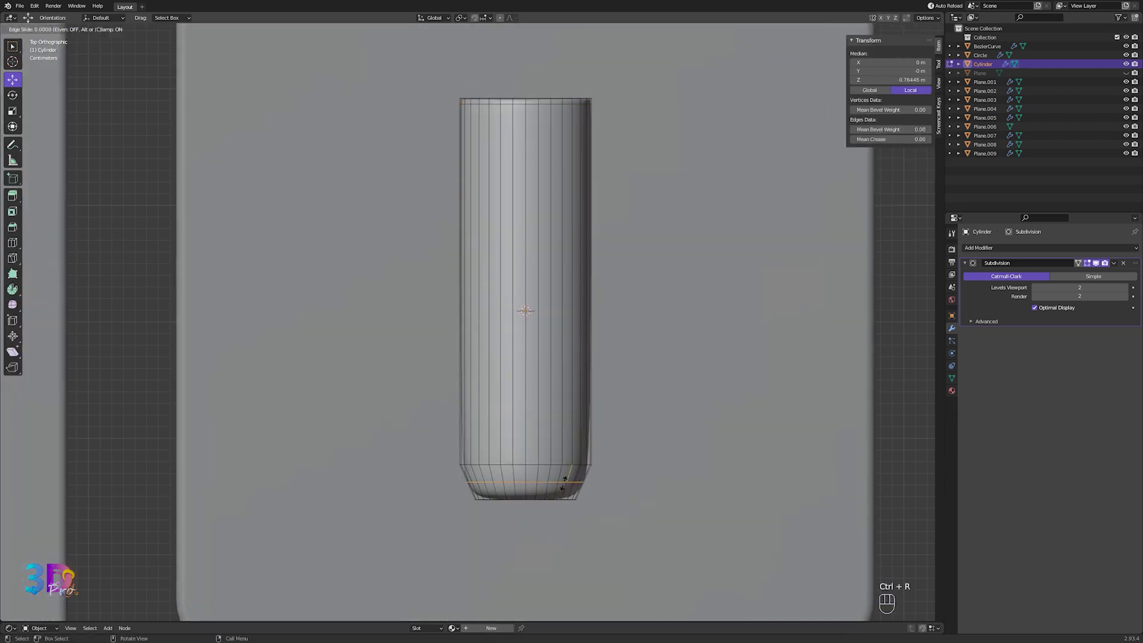
left_click(632, 485)
key("Tab")
key("Tab")
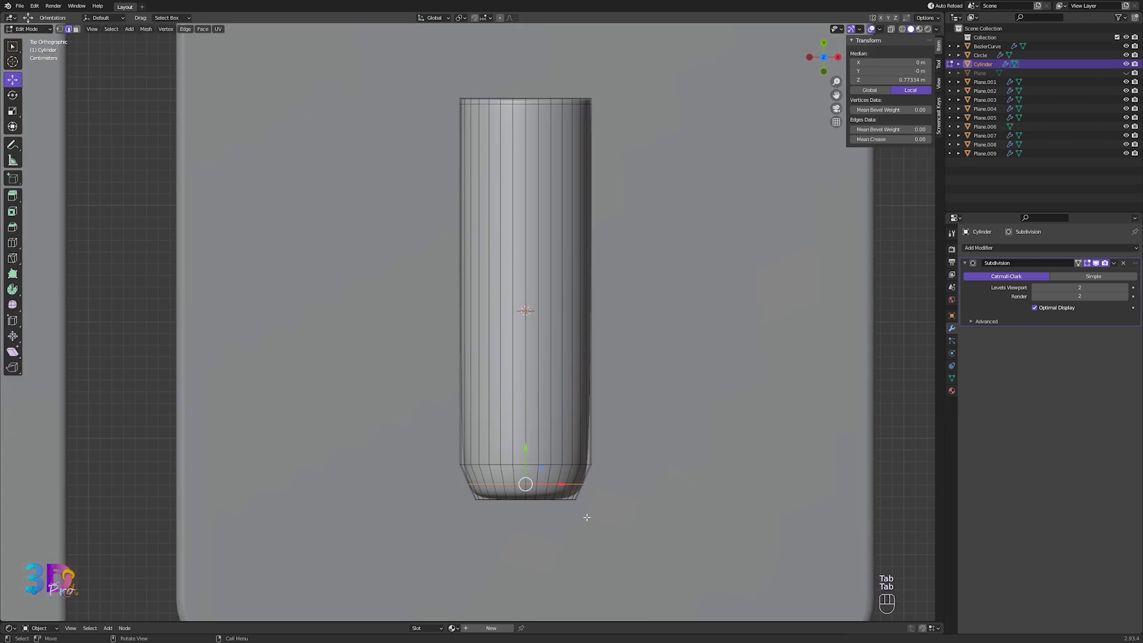
- Scale the loop in the sloped lower band down to about 0.93 using wireframe display, then restore solid shading
left_click_drag(526, 469, 526, 469)
right_click(526, 470)
left_click(405, 512)
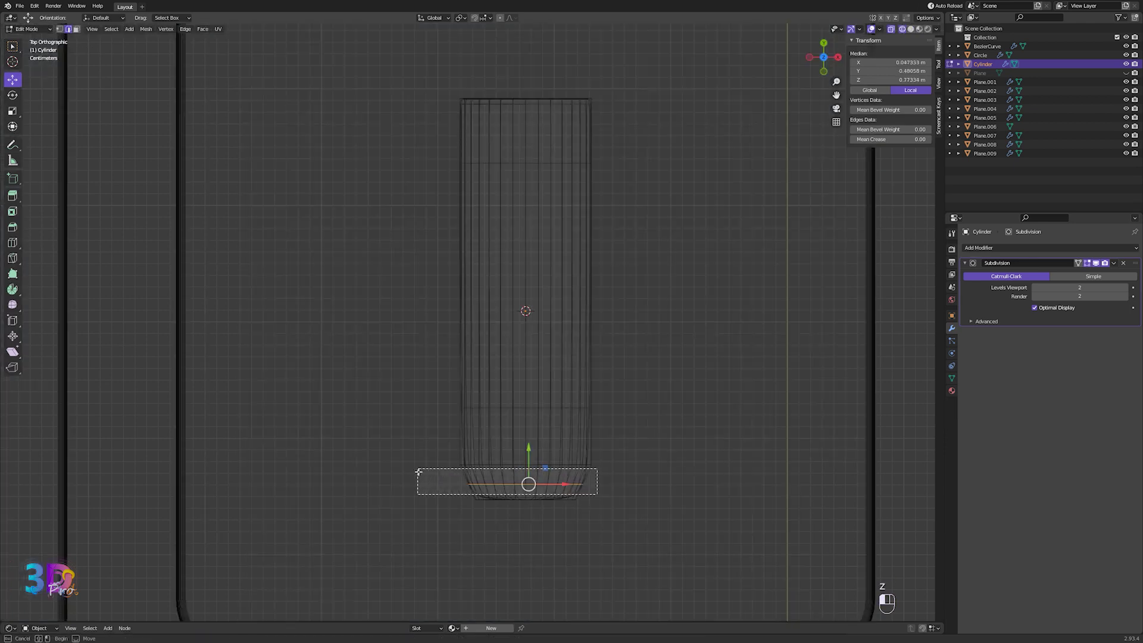
key("s")
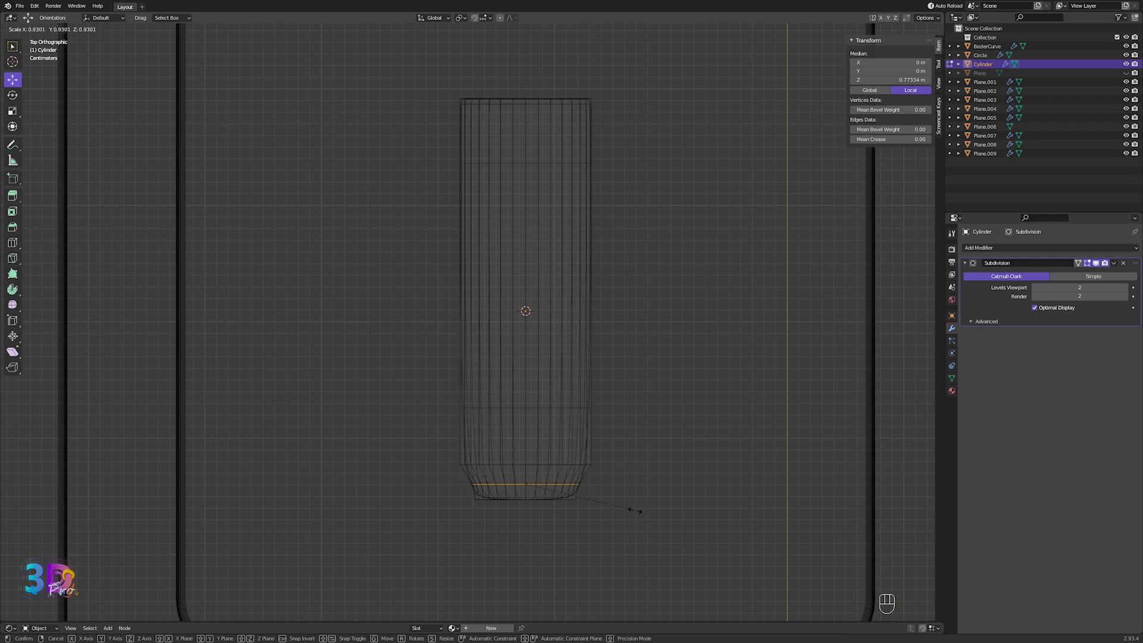
left_click(635, 510)
key("Tab")
key("z")
left_click(710, 474)
scroll(604, 354, "down", 2)
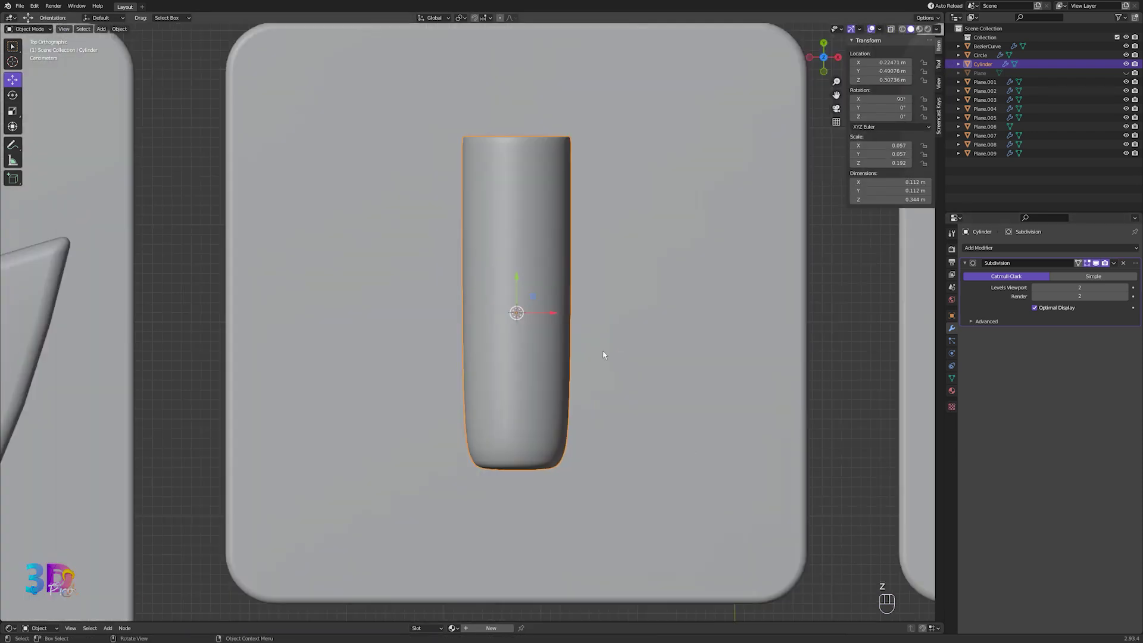
- Move the center of the cylinder's lower end cap slightly outward along the cylinder's length
middle_click_drag(554, 422, 546, 454, "shift")
scroll(509, 485, "up", 1)
key("Tab")
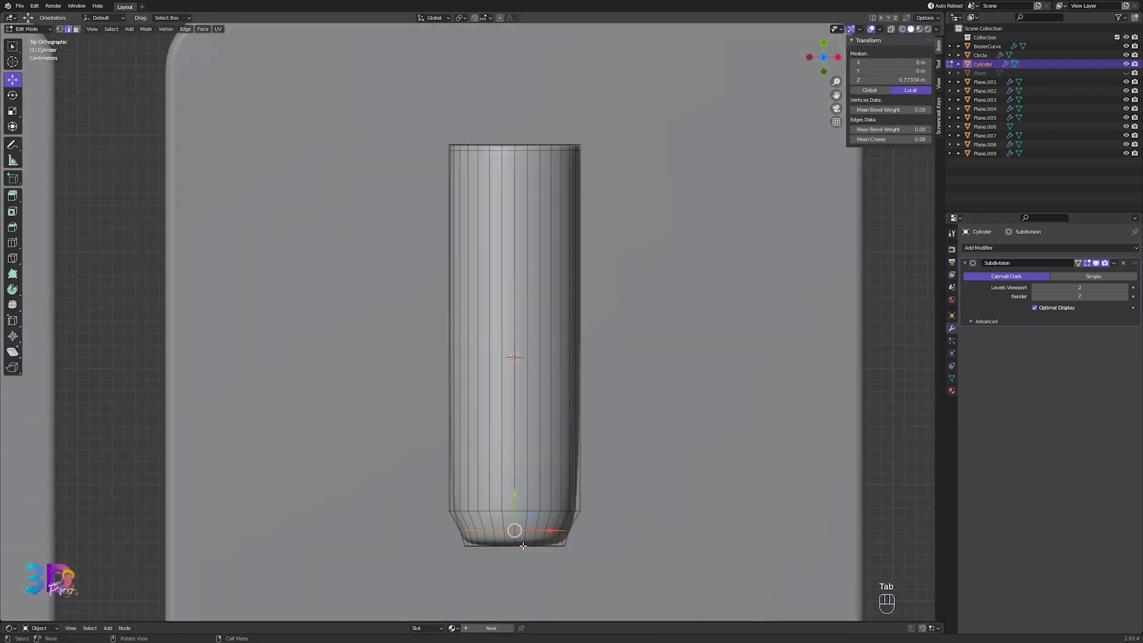
middle_click_drag(509, 489, 560, 494)
key("KP_7")
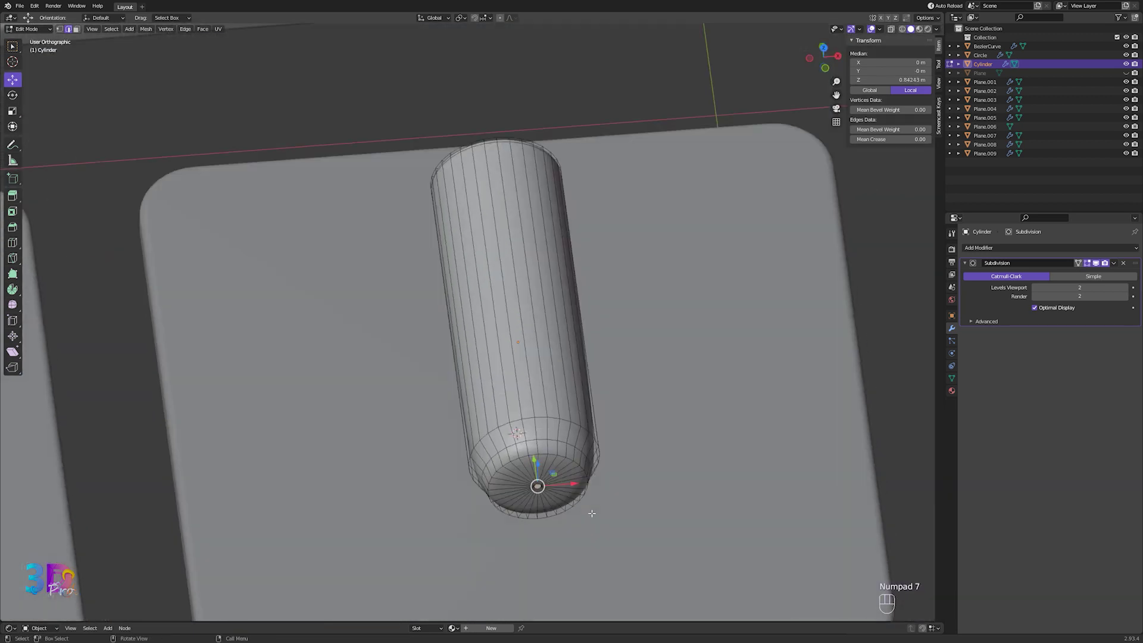
left_click_drag(514, 513, 513, 515)
key("Tab")
scroll(633, 342, "down", 2)
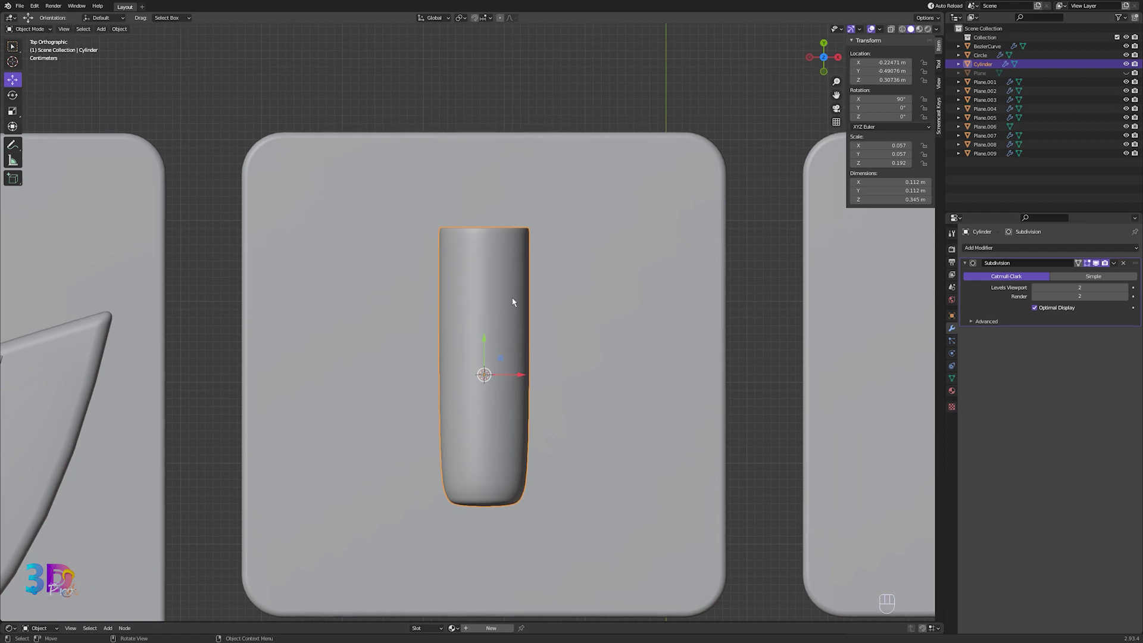
- Add a Bezier circle curve at the 3D cursor and scale it down to about 0.319
key("shift+a")
mouse_move(515, 318)
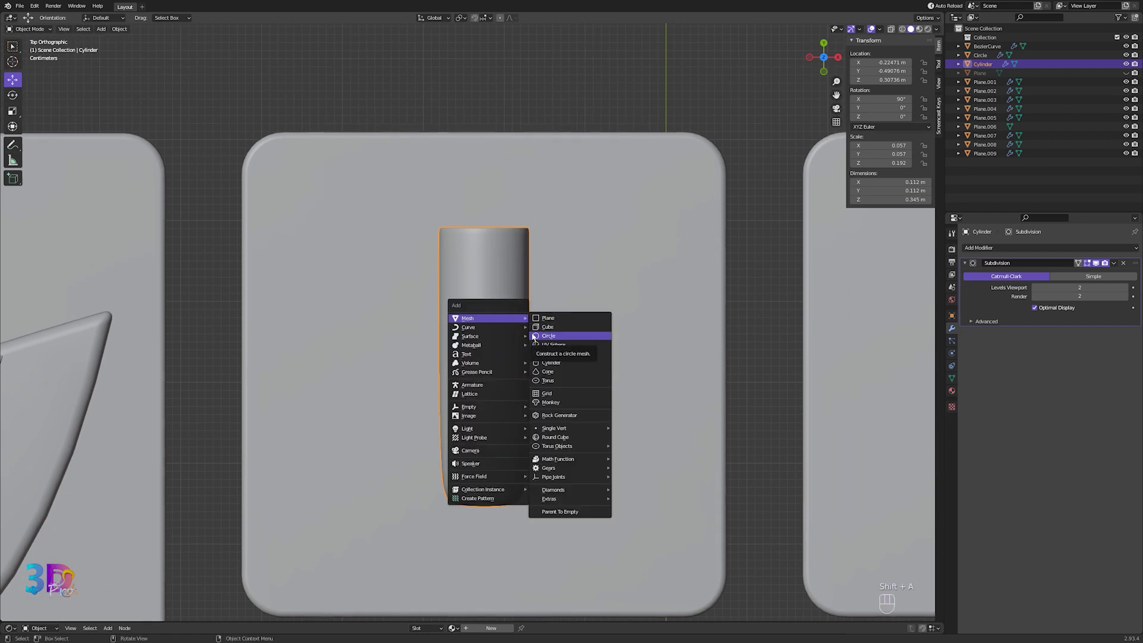
mouse_move(482, 326)
left_click(547, 335)
key("s")
key("Escape")
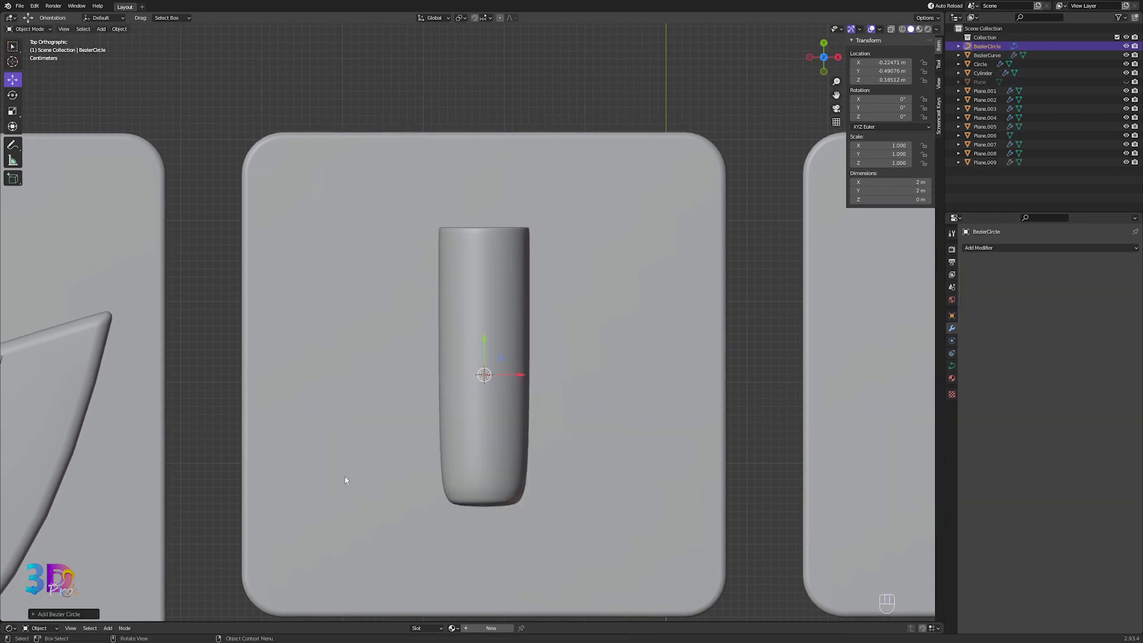
scroll(344, 480, "down", 2)
middle_click_drag(344, 479, 679, 439)
key("s")
left_click(477, 386)
- Rotate the Bezier circle 90 degrees about the X axis in front view
key("KP_1")
type("r")
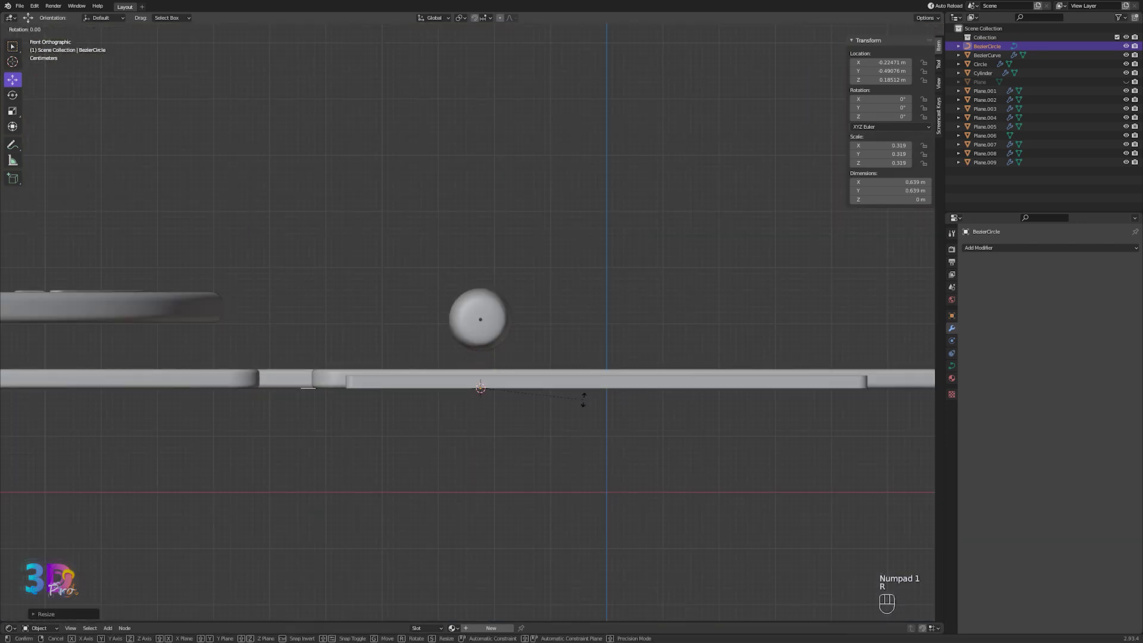
type("x90")
key("Return")
- Scale the Bezier circle to about 0.058 and move it up so that it encircles the cylinder
key("s")
left_click(501, 352)
key("g")
left_click(539, 317)
- Set the circle curve's bevel depth to 0.34 m and its extrude to 0 m to form a thick ring
left_click(951, 365)
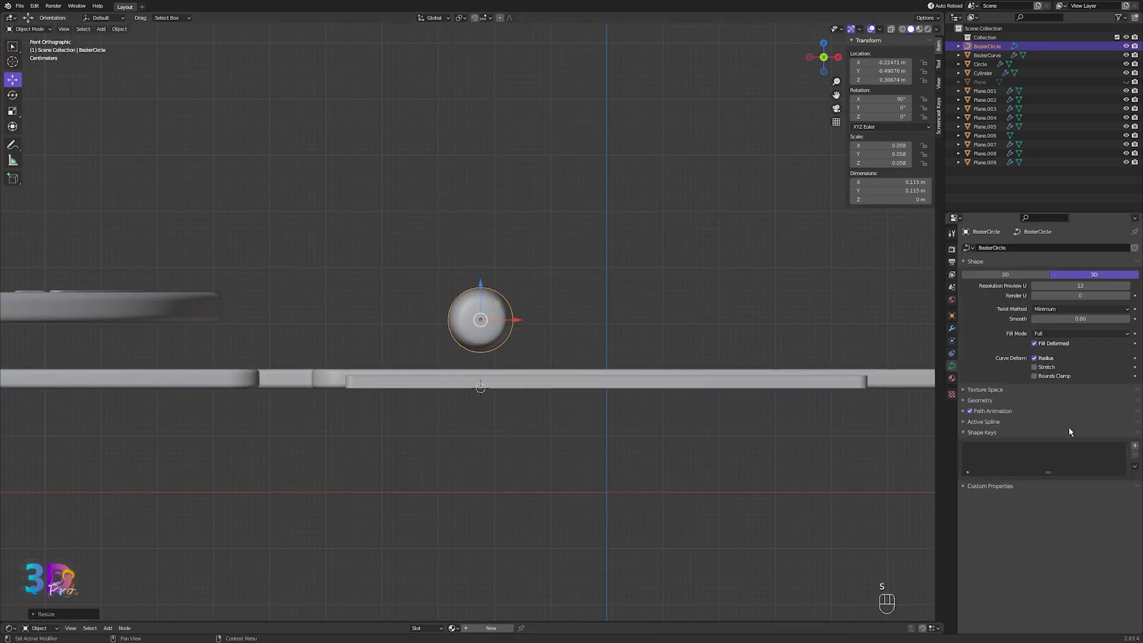
left_click_drag(1080, 424, 1101, 423)
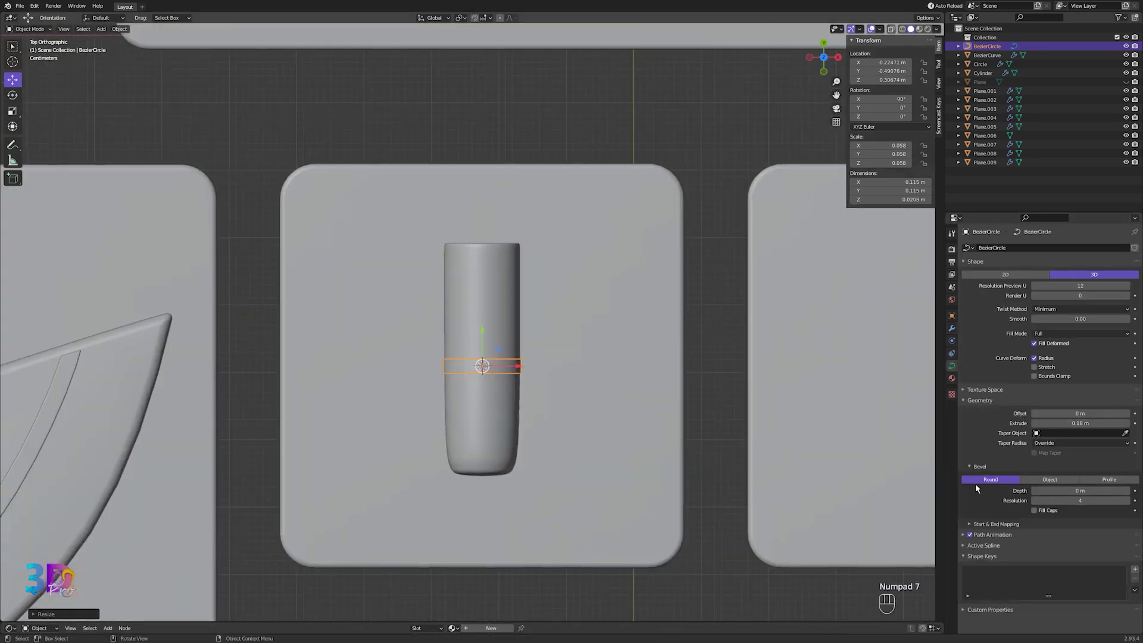
left_click_drag(1080, 491, 1113, 490)
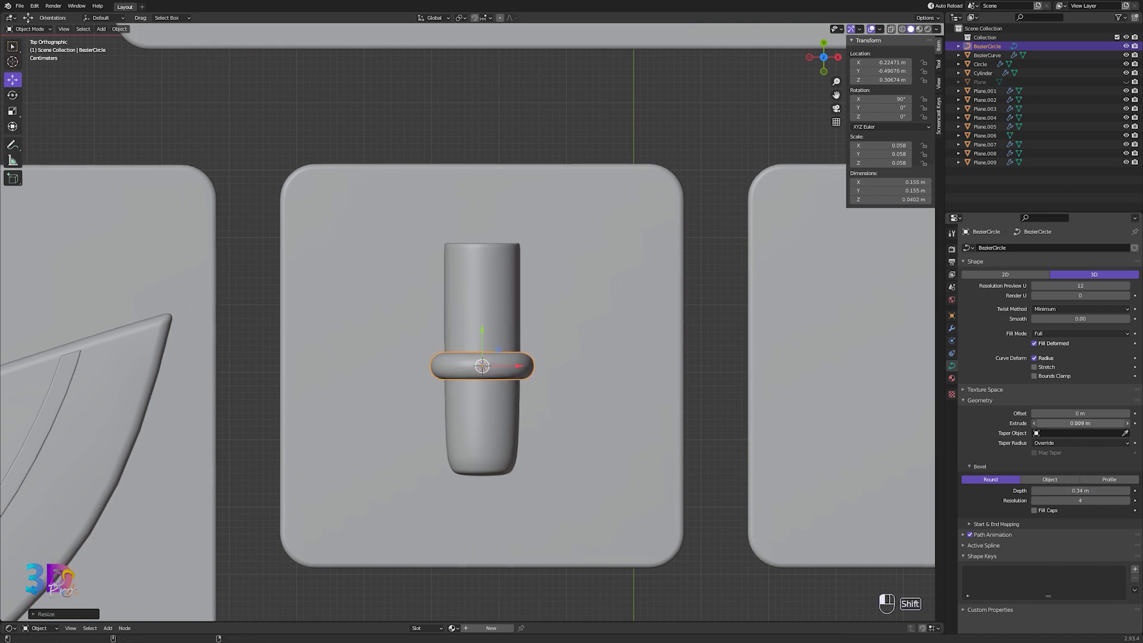
left_click_drag(1080, 423, 1068, 424, "shift")
- Move the ring about 0.13 m along Y to sit near the cylinder's upper end
left_click_drag(480, 339, 474, 248)
right_click(474, 248)
left_click_drag(483, 338, 483, 248)
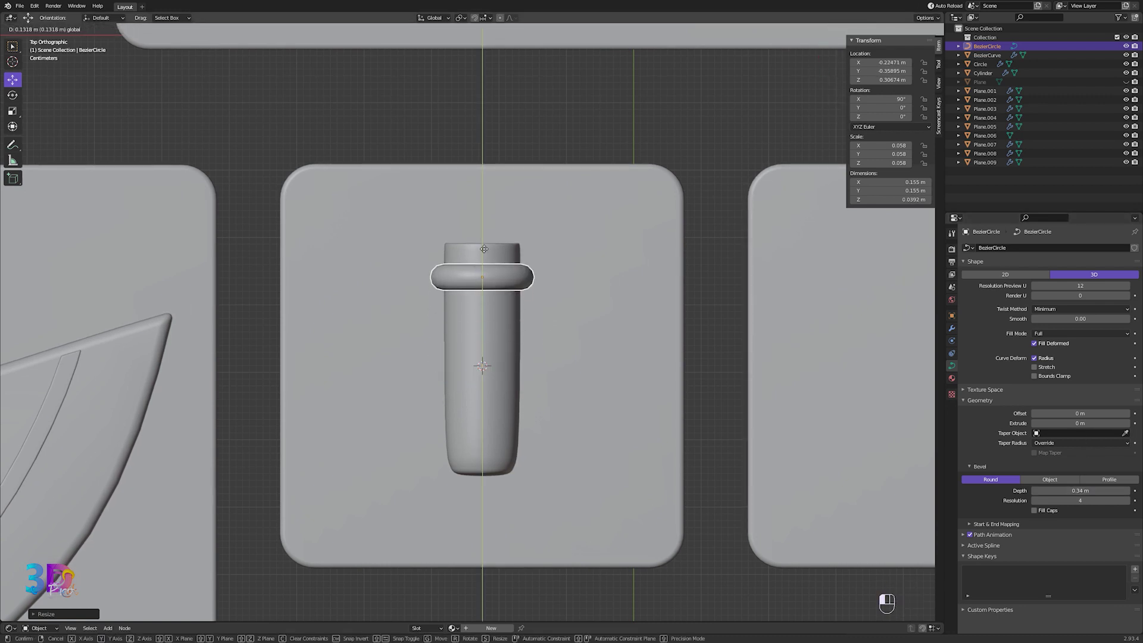
left_click(484, 249)
- Edit the cylinder in wireframe and move the ring where the lower slope begins slightly upward
left_click(483, 411)
key("Tab")
scroll(557, 521, "up", 2)
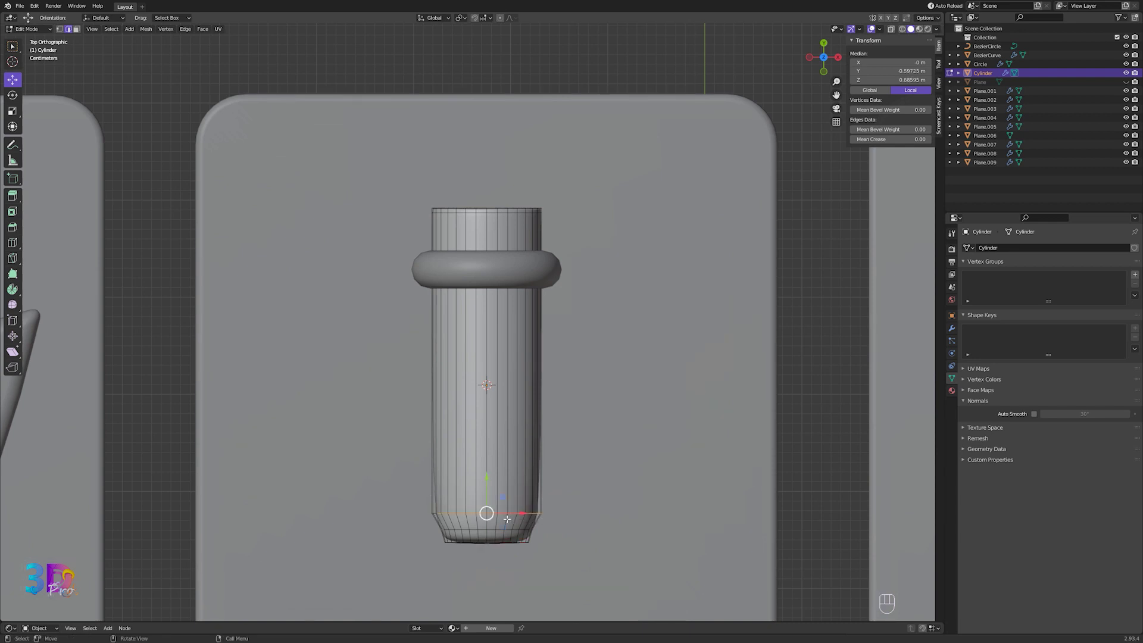
key("z")
left_click_drag(488, 488, 492, 480)
left_click(541, 548)
- Split the viewport into two side-by-side views, with solid shading in the narrow one and wireframe in the other
scroll(537, 541, "up", 2)
middle_click_drag(536, 540, 549, 529, "shift")
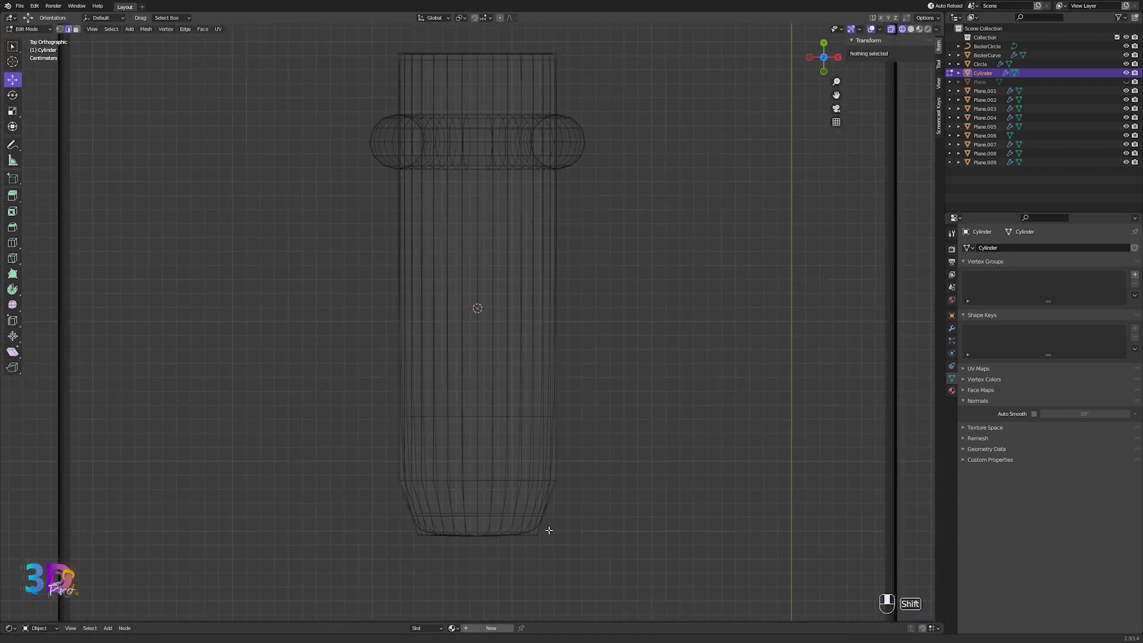
left_click_drag(3, 15, 292, 16)
key("shift+z")
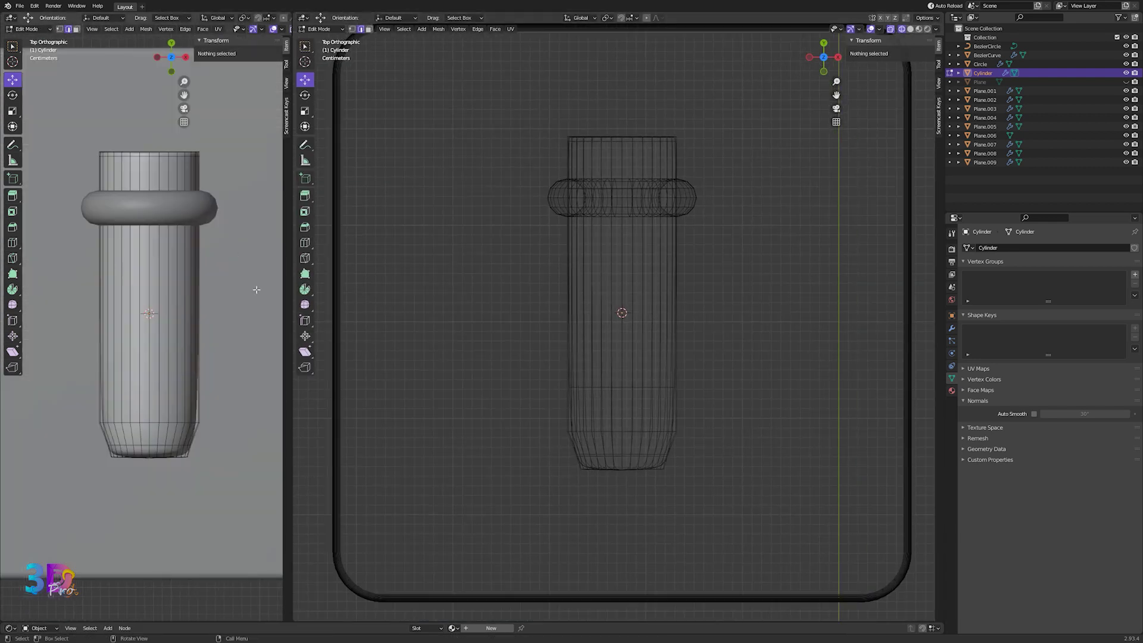
- Move the bottom rings of the cylinder down slightly to lengthen its lower end
left_click_drag(682, 482, 552, 462)
scroll(572, 467, "up", 1)
left_click_drag(622, 465, 623, 472)
left_click_drag(684, 490, 535, 470)
left_click_drag(623, 458, 624, 461)
key("Tab")
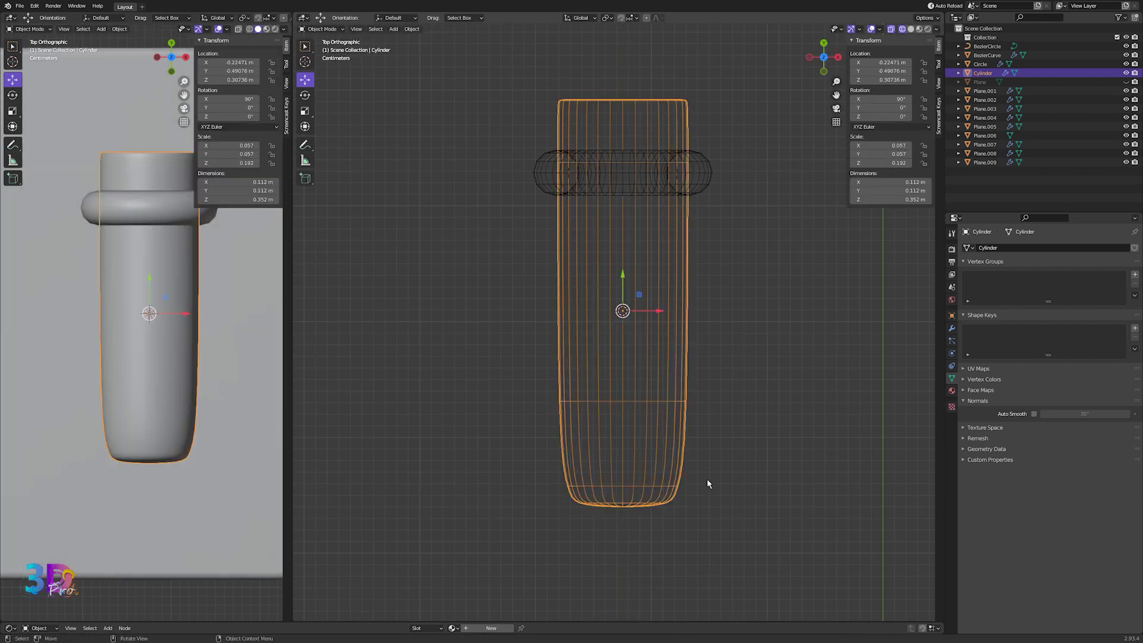
- Move the cylinder's bottom end ring slightly back up to refine the rounded end
key("Tab")
scroll(668, 553, "up", 1)
key("g")
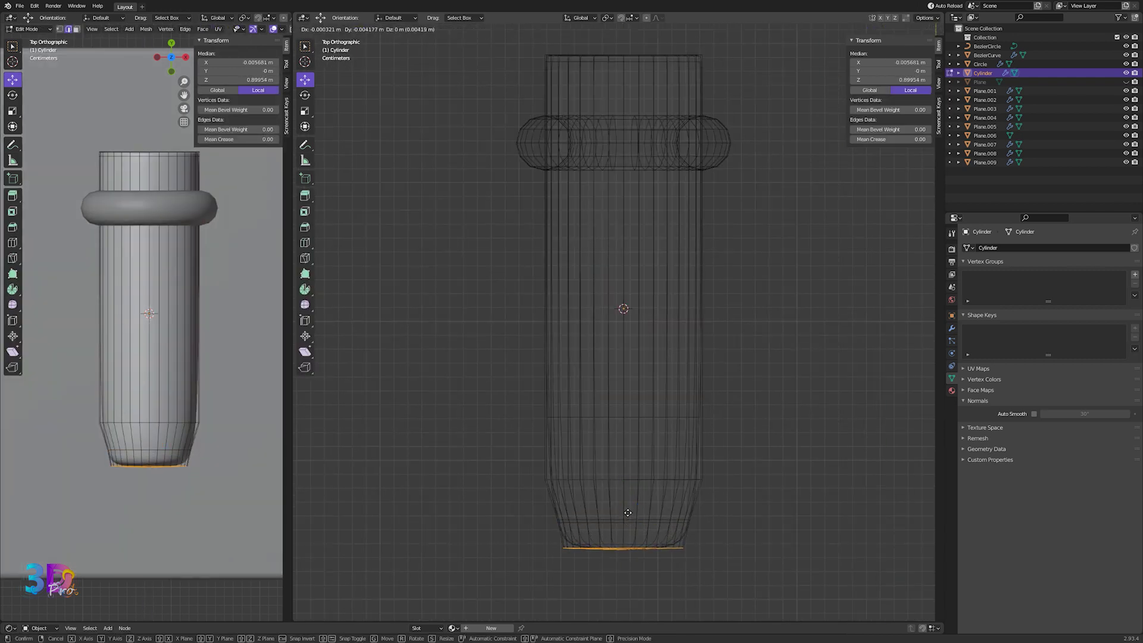
left_click(627, 510)
key("Tab")
key("Tab")
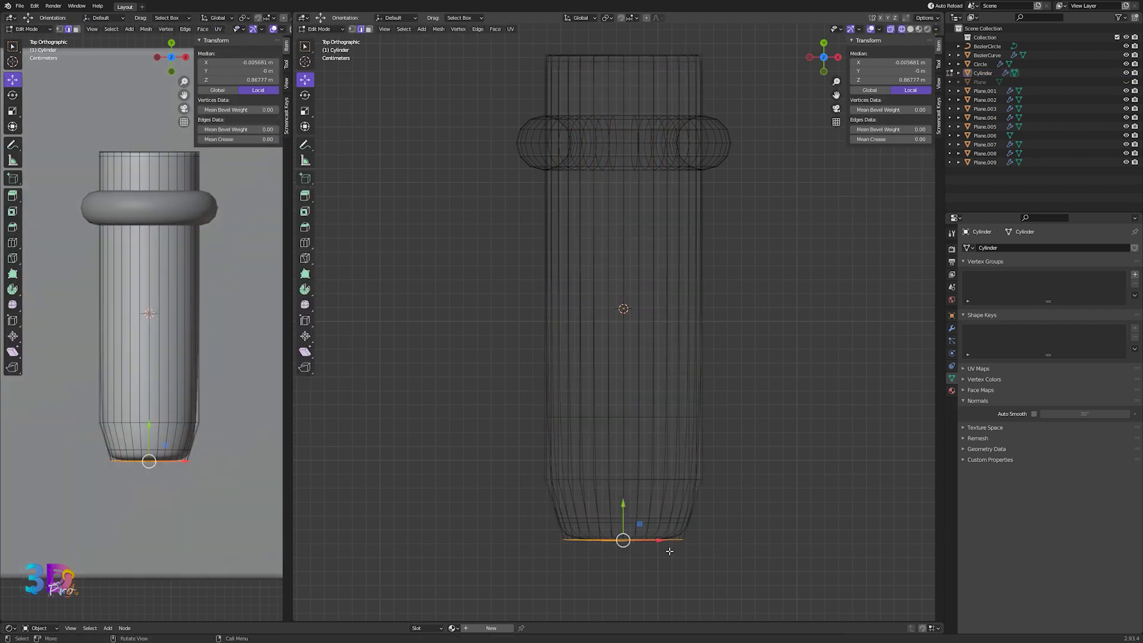
- Add a loop cut around the cylinder's body and slide it down close to where the lower slope starts
left_click_drag(716, 501, 495, 432)
key("g")
key("g")
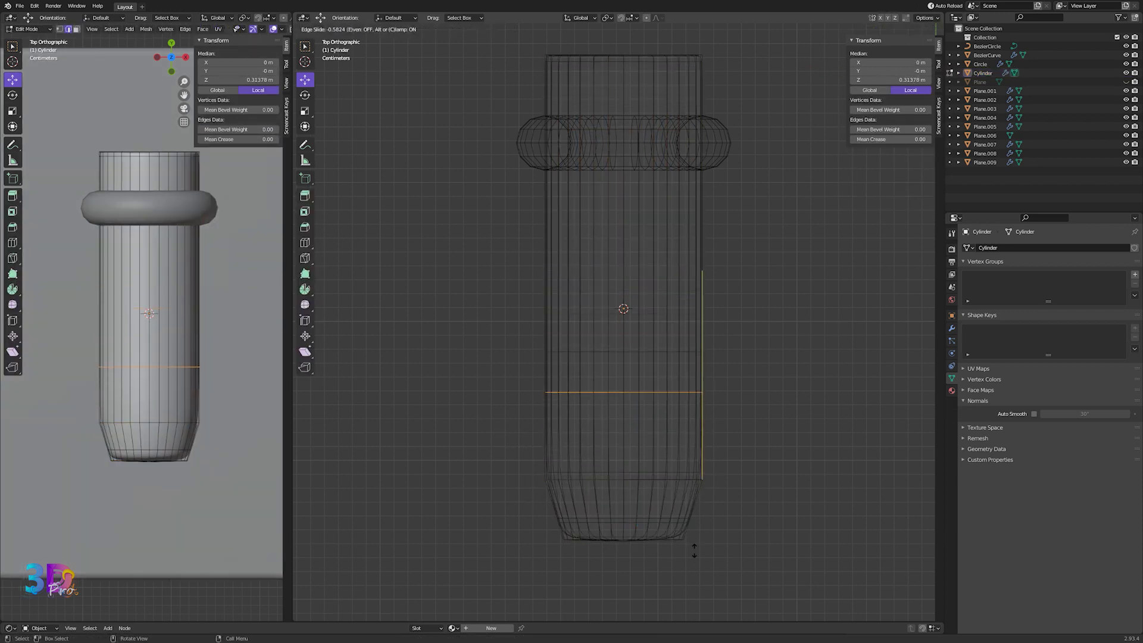
left_click(619, 472)
left_click(804, 510)
key("Tab")
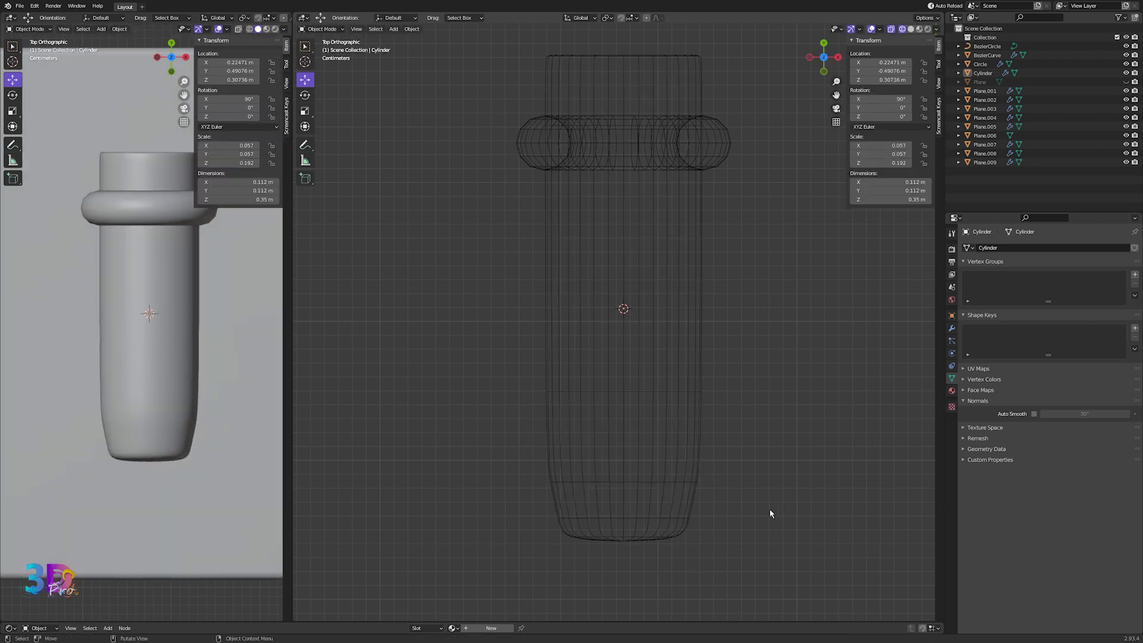
- Join the two viewports back into one and switch it to solid shading
right_click(289, 228)
left_click(262, 250)
left_click(246, 255)
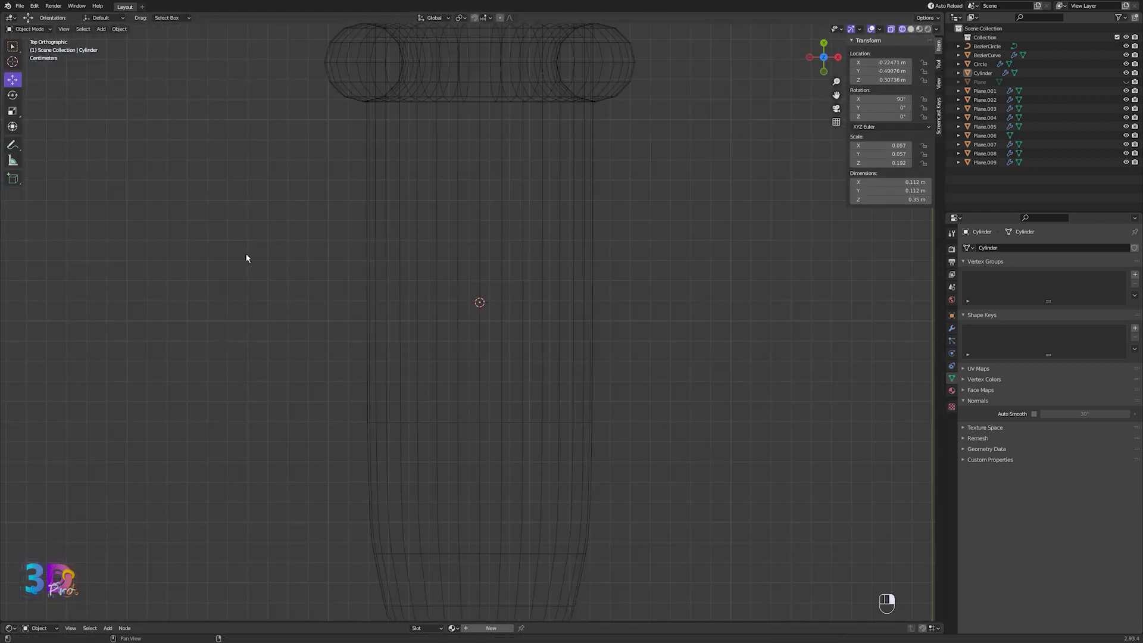
key("z")
scroll(650, 319, "down", 6)
- Select the empty square panel beside the cylinder icon and snap the 3D cursor to it
middle_click_drag(649, 319, 519, 296, "shift")
left_click(611, 301)
key("shift+s")
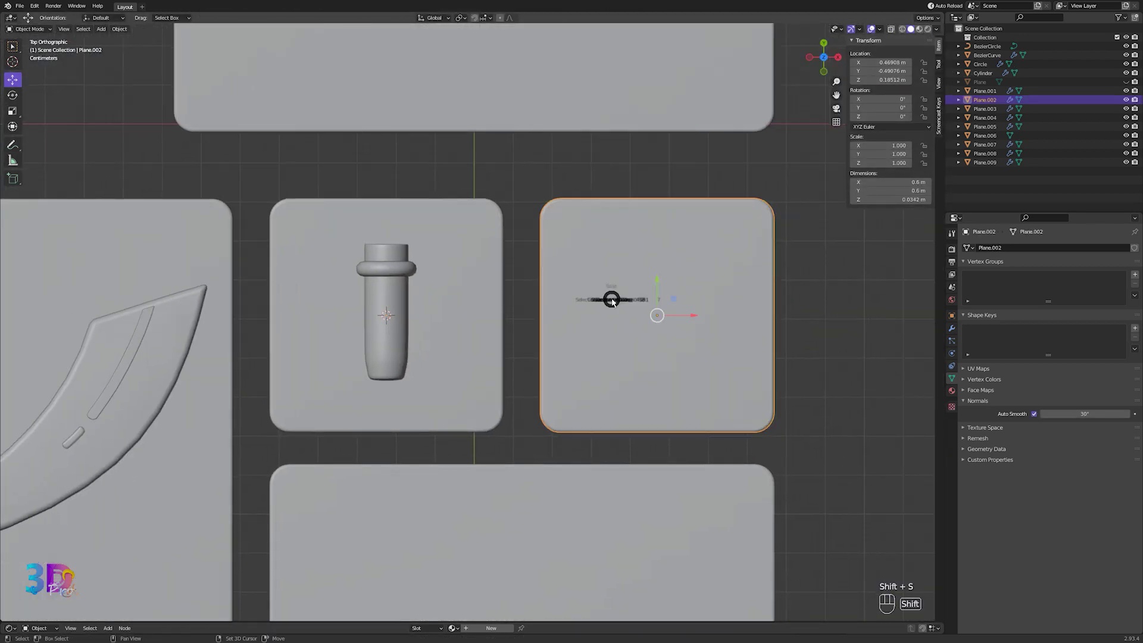
left_click(629, 353)
- Add a plane at the 3D cursor on the empty square panel and scale it down within the panel
middle_click_drag(630, 353, 566, 335, "shift")
scroll(566, 334, "up", 1)
key("shift+a")
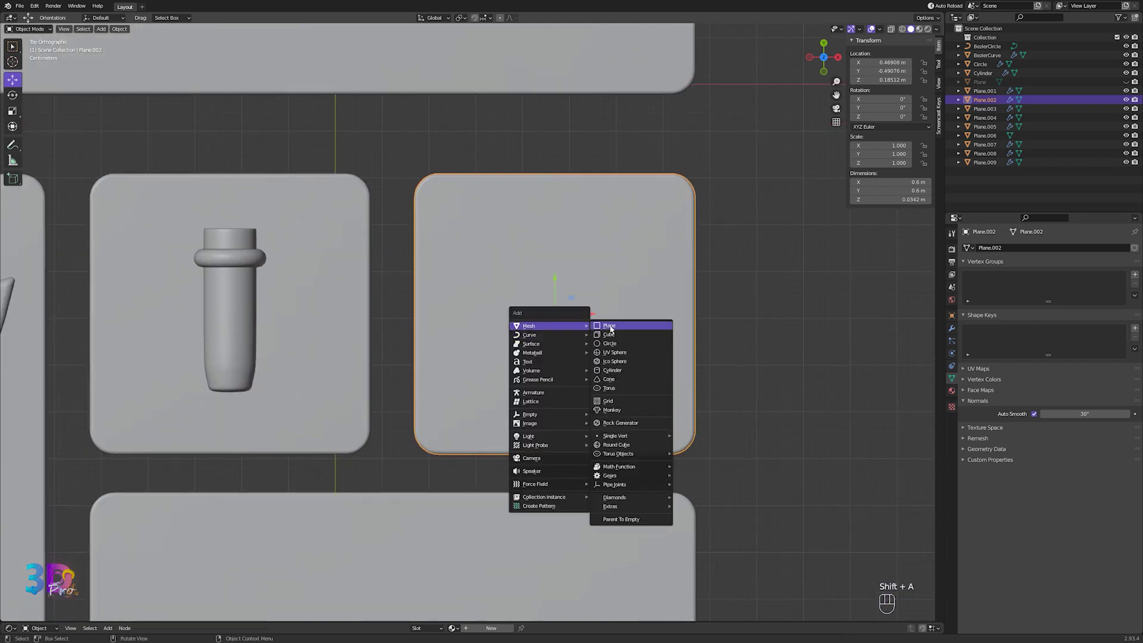
left_click(613, 323)
key("s")
left_click(598, 324)
key("s")
left_click(666, 340)
- Scale the plane along Y and overall into a narrow upright rectangle about 0.11 by 0.39 m
key("s")
key("y")
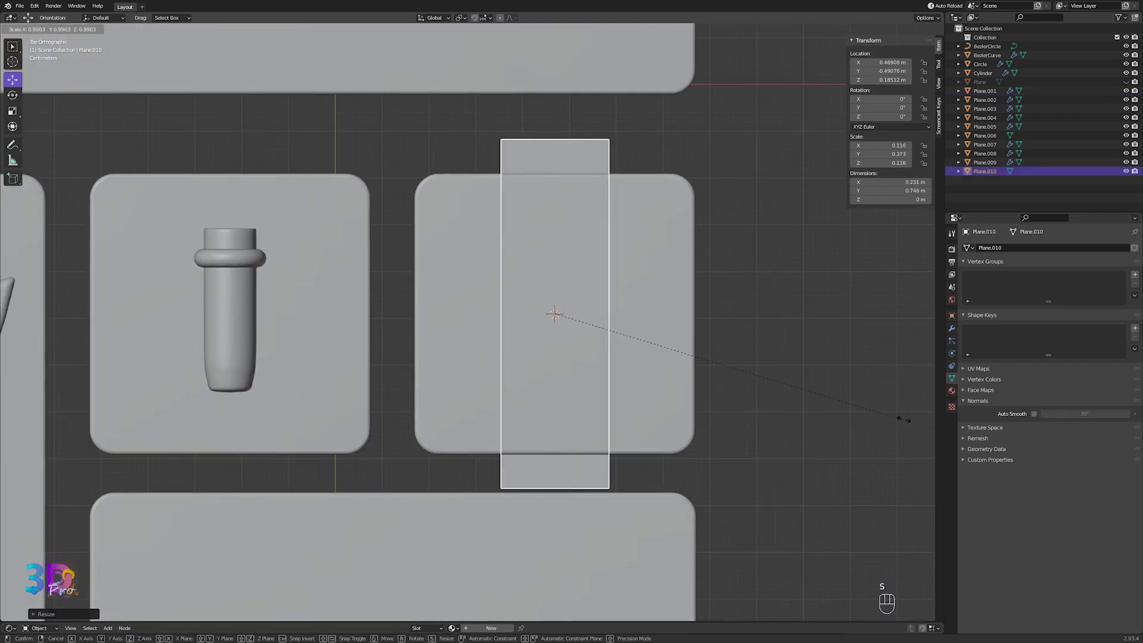
left_click(903, 418)
key("s")
key("y")
left_click(695, 370)
key("s")
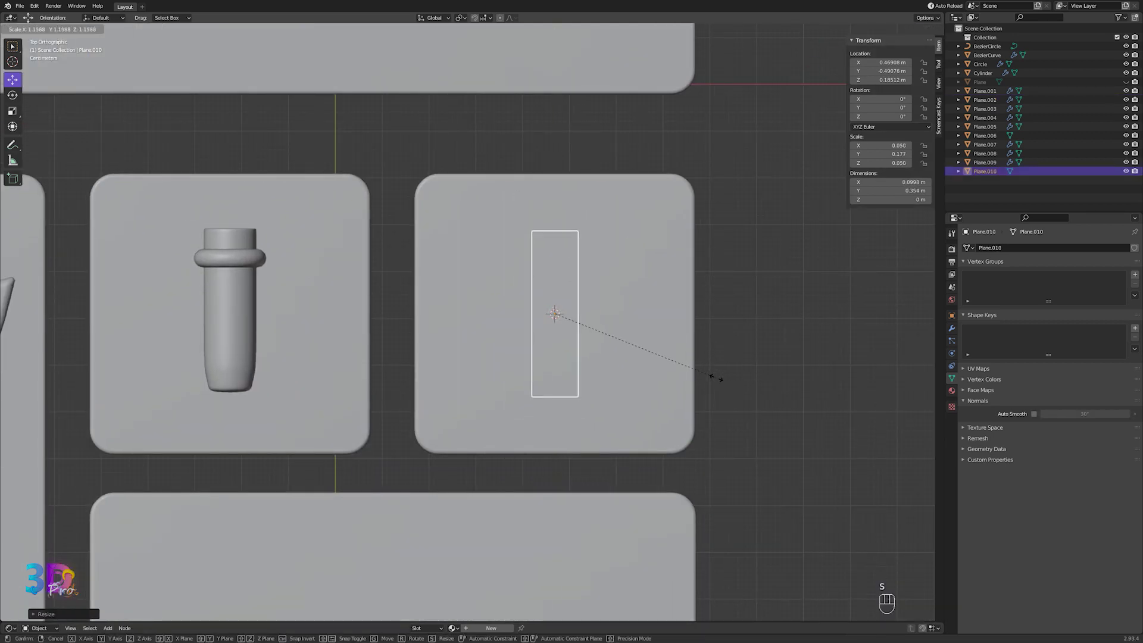
left_click(732, 384)
- Raise the narrow plane along Z so it floats just above the square panel
key("Tab")
key("Tab")
key("KP_4")
key("KP_1")
left_click_drag(557, 329, 557, 328)
key("KP_7")
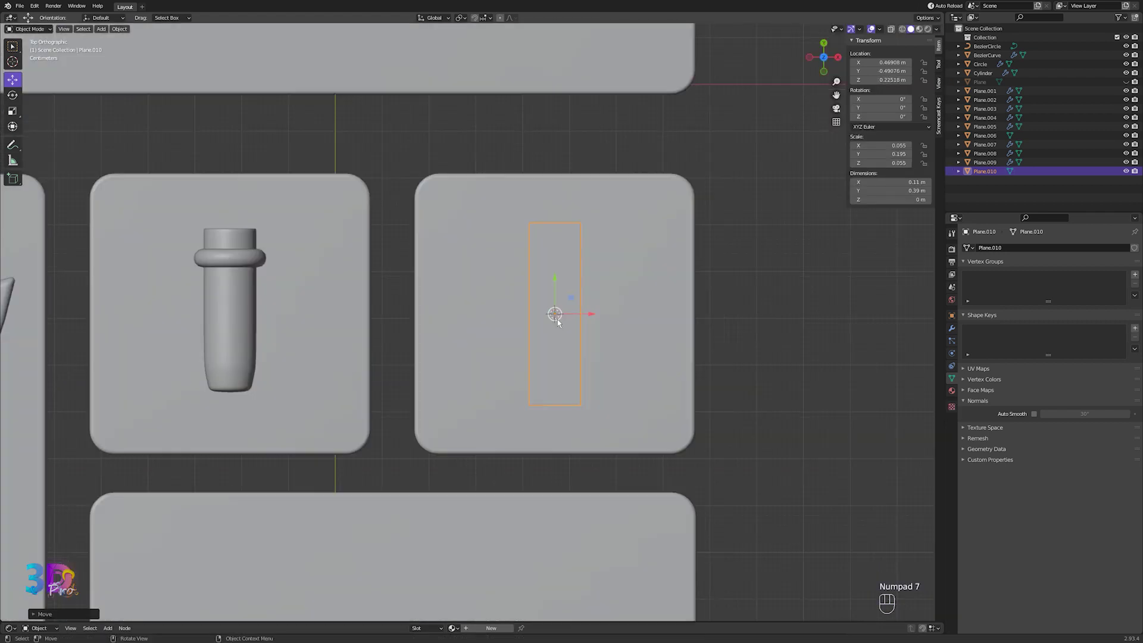
- Add a lengthwise loop cut down the plane's middle and stretch it along Y to form pointed ends
key("Tab")
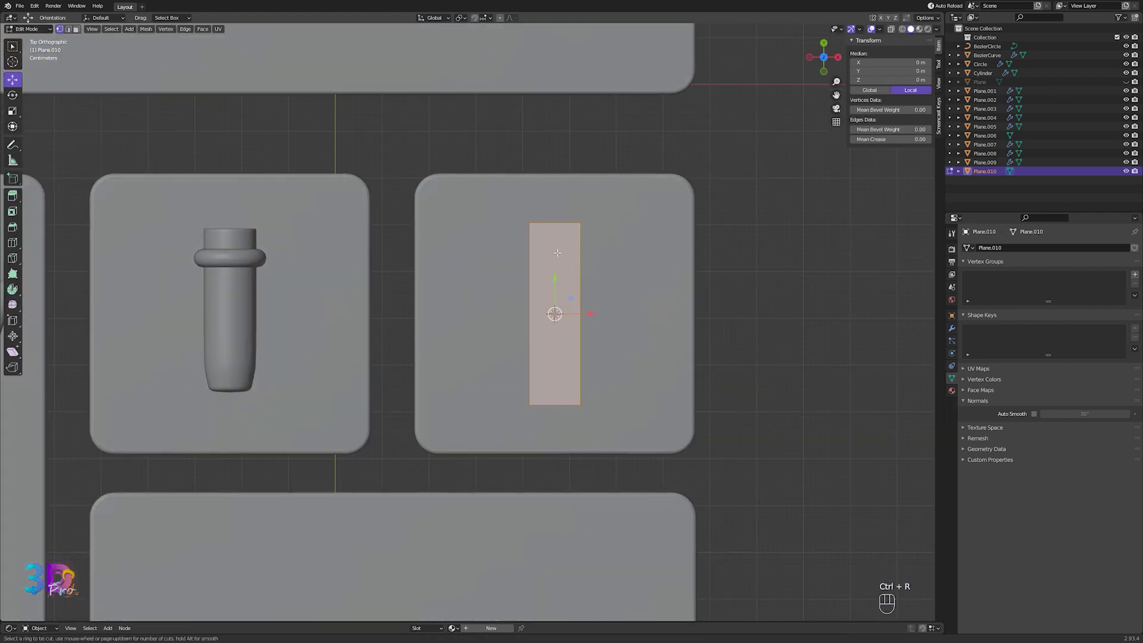
left_click(553, 224)
right_click(551, 215)
left_click(538, 349, "shift")
key("s")
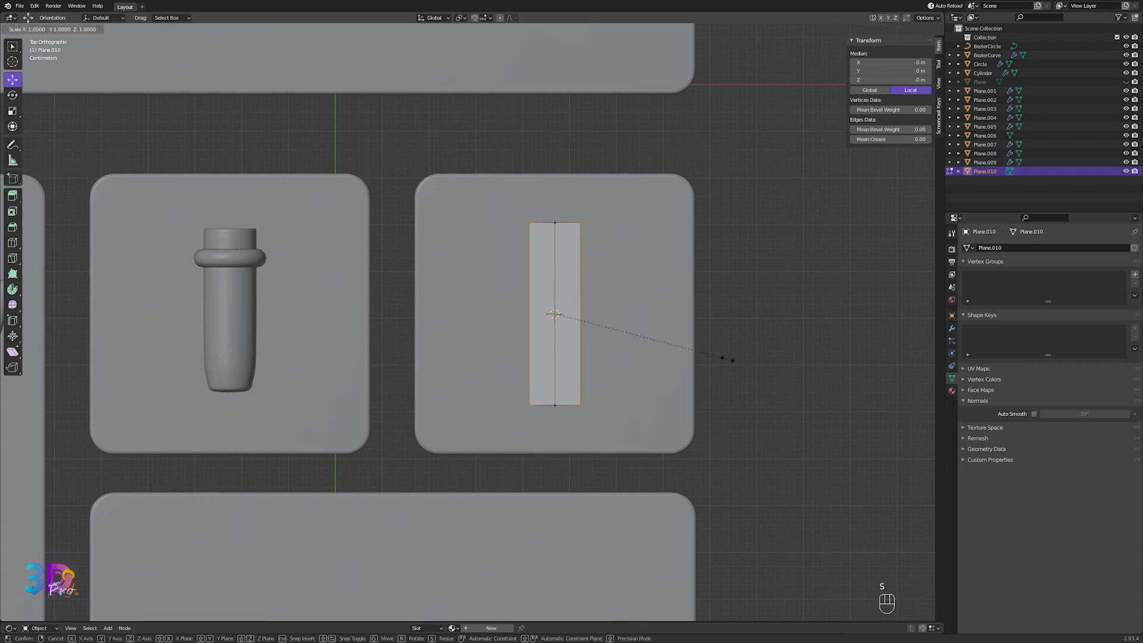
key("y")
left_click(649, 334)
key("Tab")
key("Tab")
- Delete the central edge of the pointed shape and fill its outline with a single face
scroll(560, 333, "up", 1)
left_click(559, 333)
scroll(571, 357, "up", 4)
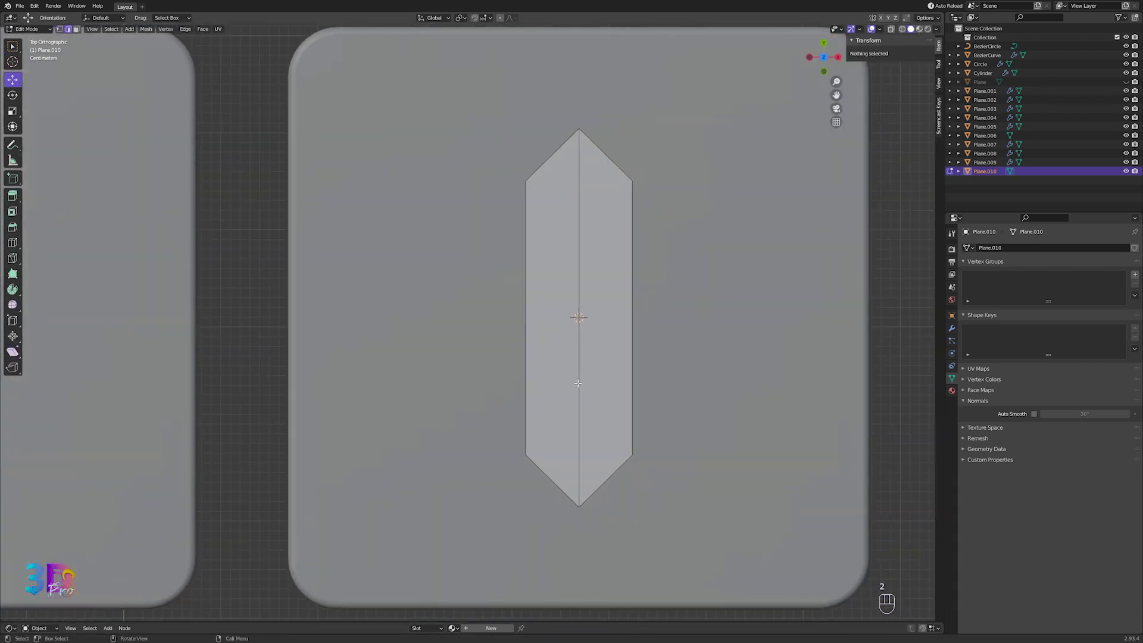
left_click(578, 383)
key("x")
left_click(578, 383)
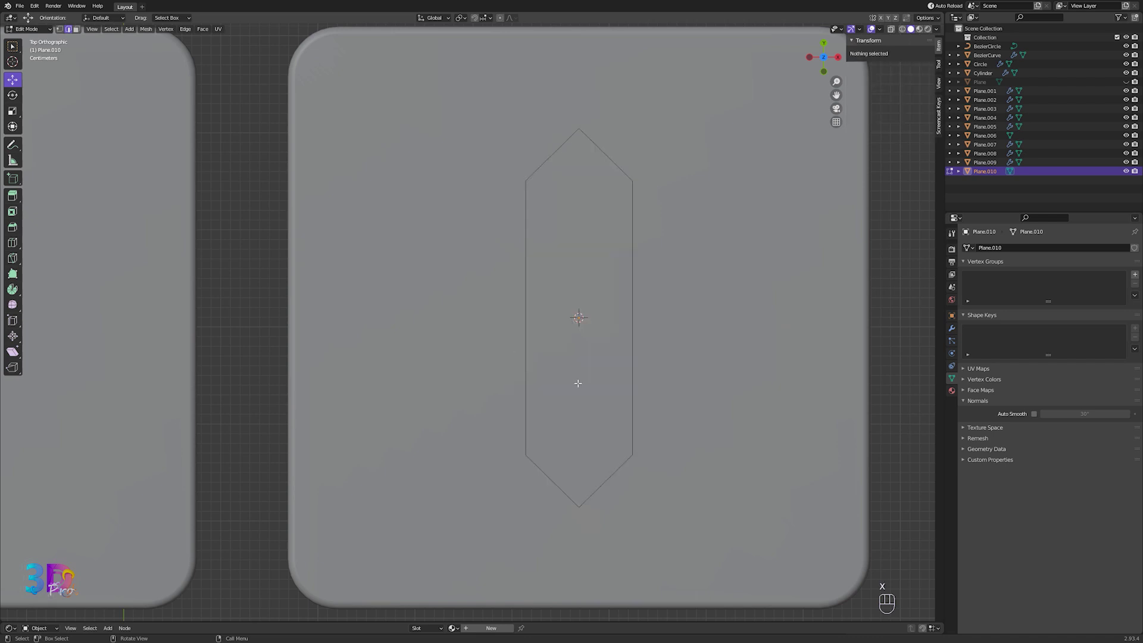
key("1")
key("a")
key("f")
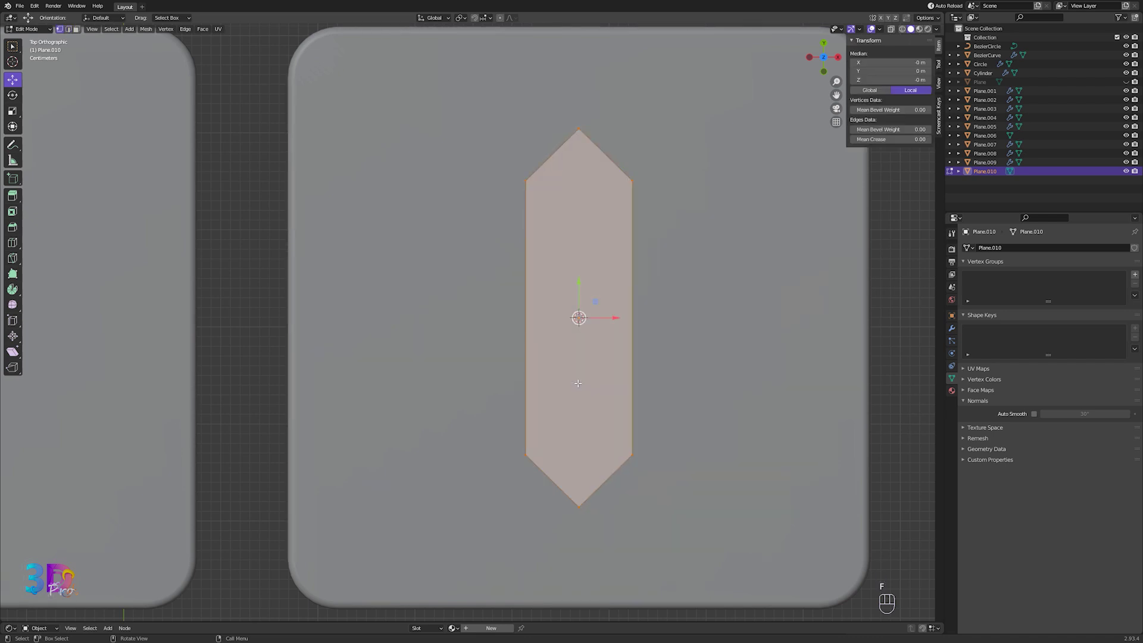
- Extrude the pointed face upward by about 0.056 m to give the crystal thickness
key("Tab")
key("Tab")
key("KP_1")
key("e")
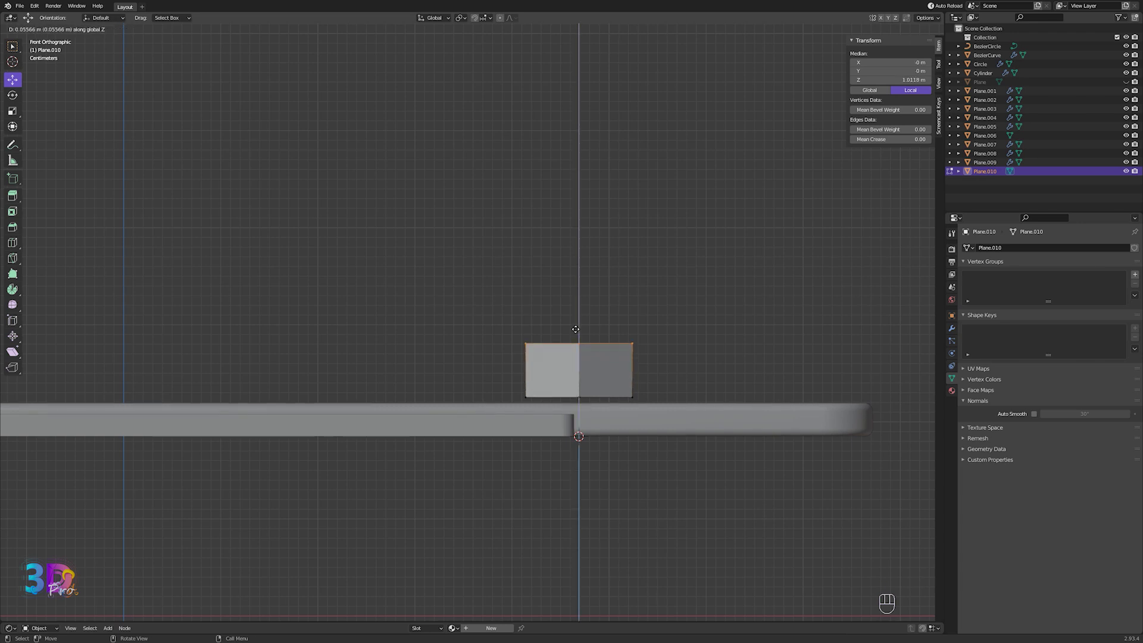
left_click(575, 329)
middle_click_drag(576, 331, 595, 451)
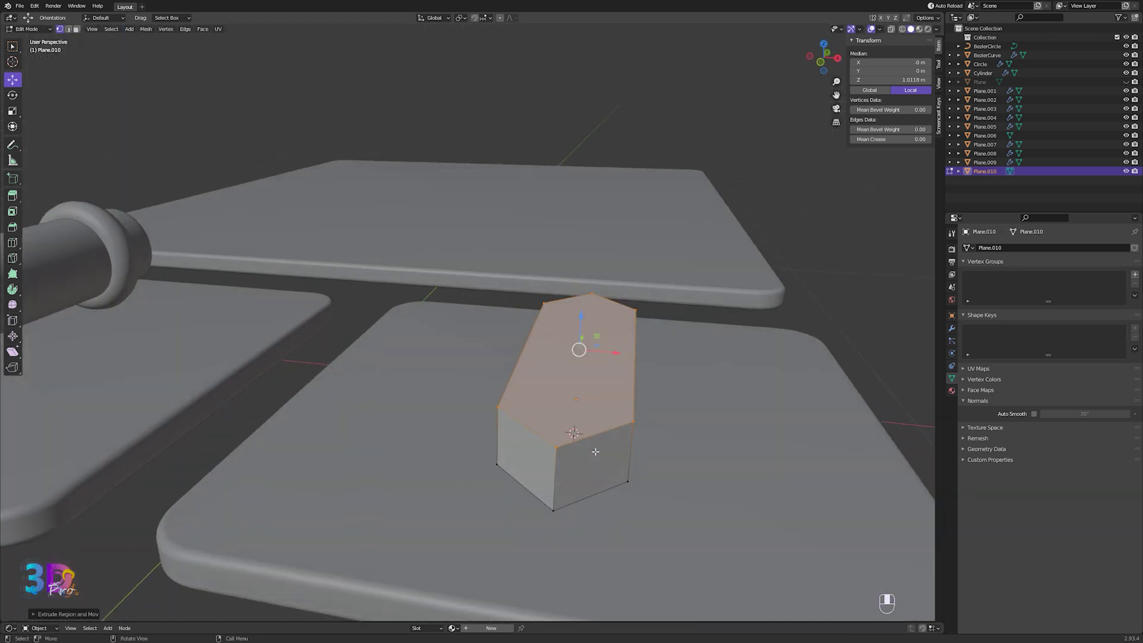
- Add a loop cut around the middle of the crystal's sides and scale it outward to form sloped facets
left_click(621, 459)
right_click(655, 459)
key("s")
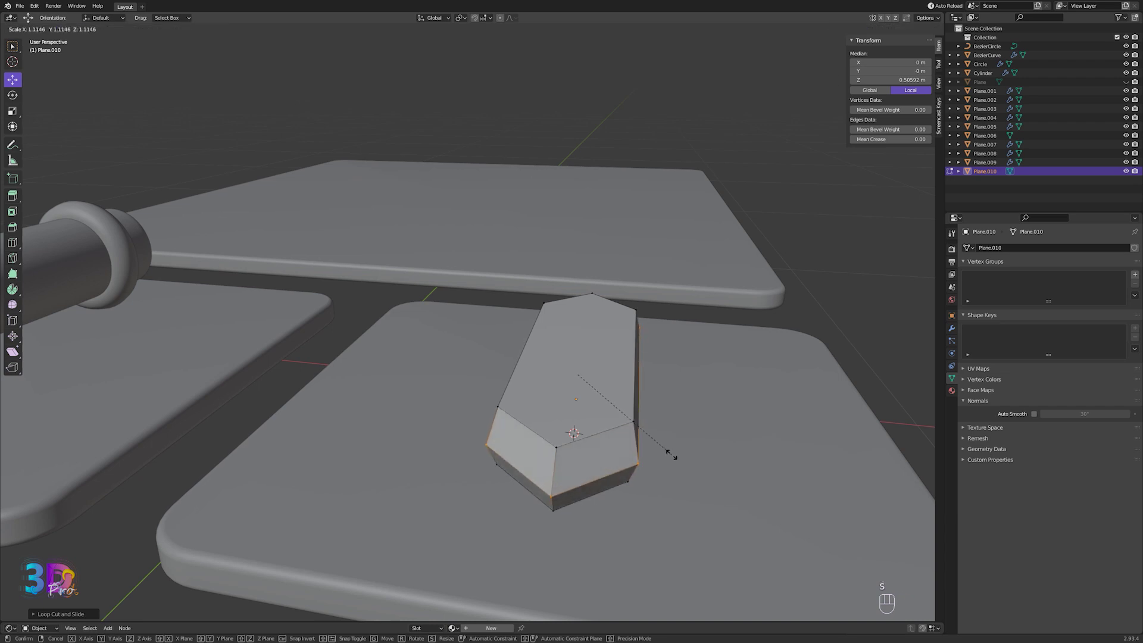
left_click(647, 449)
key("KP_7")
key("s")
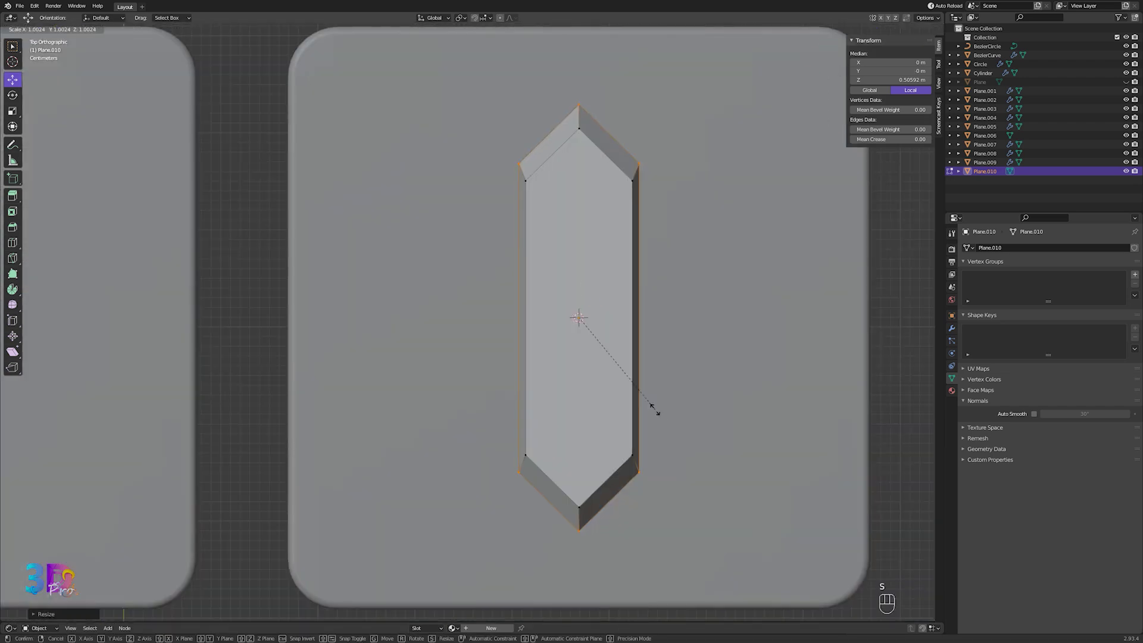
left_click(659, 410)
- Scale the crystal's two long middle side edges outward along X to an overall width of about 0.158 m
left_click(638, 363)
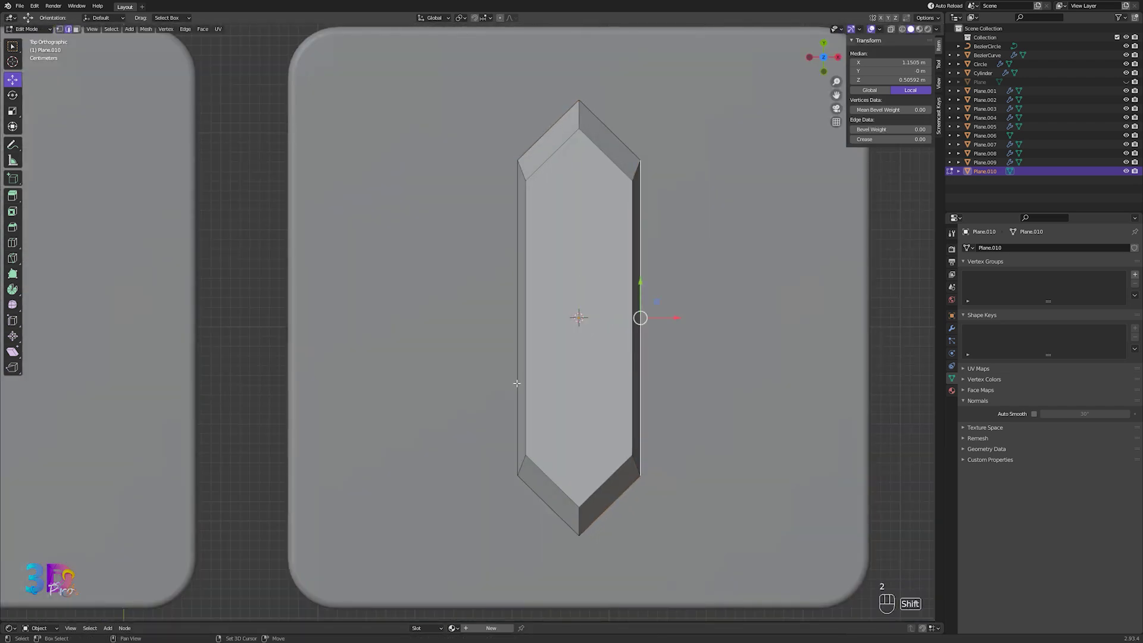
left_click(522, 382, "shift")
key("s")
key("x")
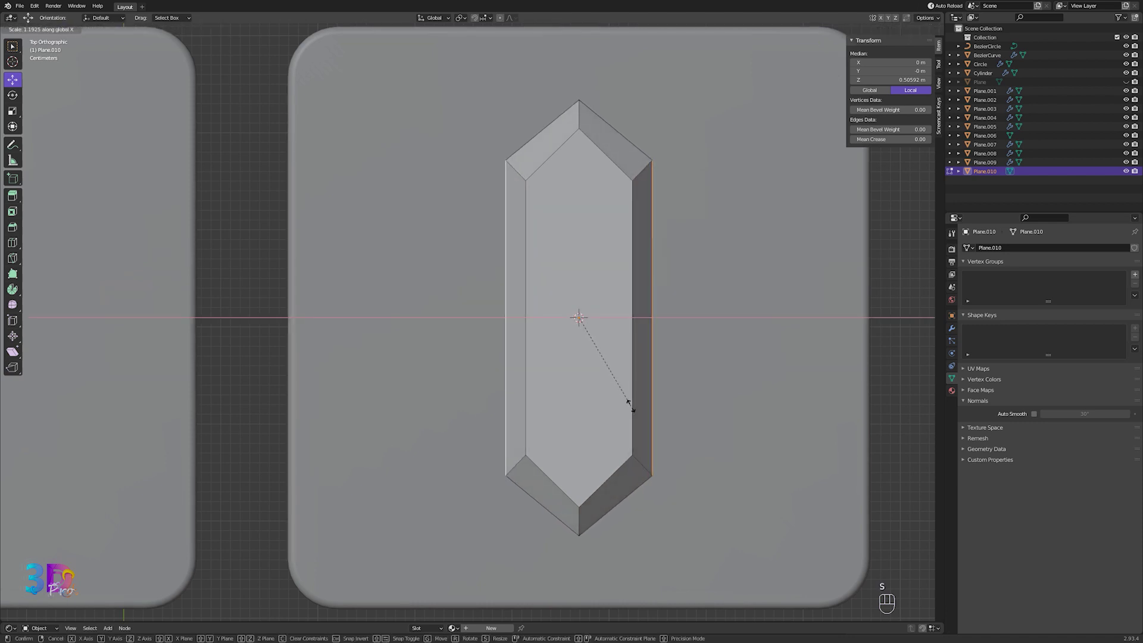
left_click(636, 406)
key("Tab")
middle_click_drag(635, 403, 598, 380)
- Add another plane at the 3D cursor and scale it to a small upright strip about 0.022 by 0.071 m
key("shift+a")
mouse_move(600, 380)
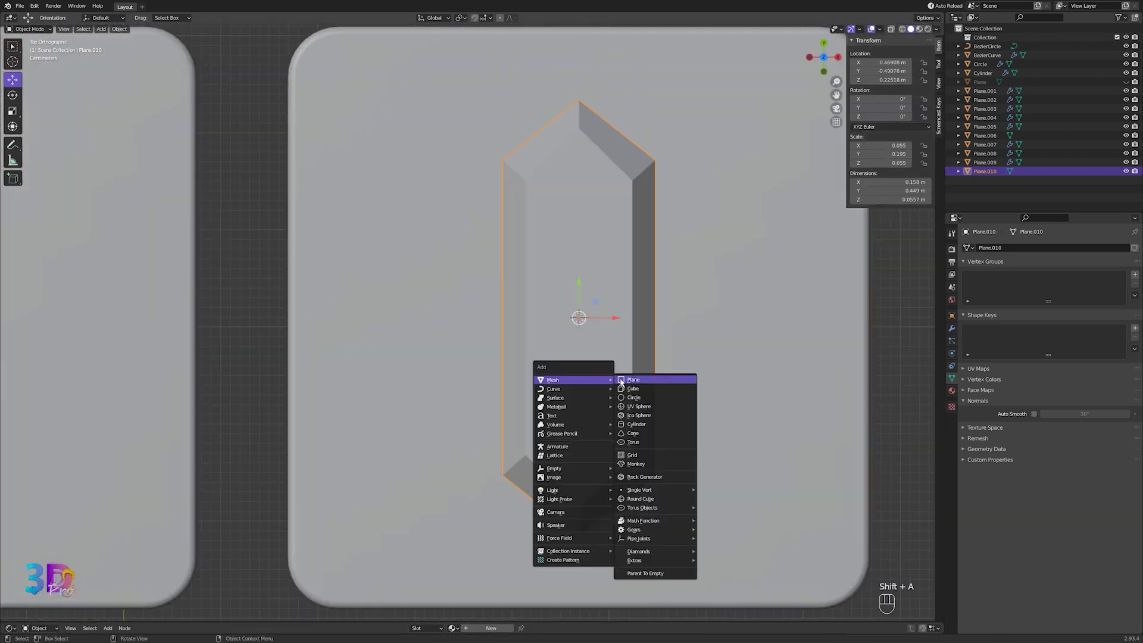
left_click(654, 381)
key("s")
key("s")
key("y")
left_click(185, 578)
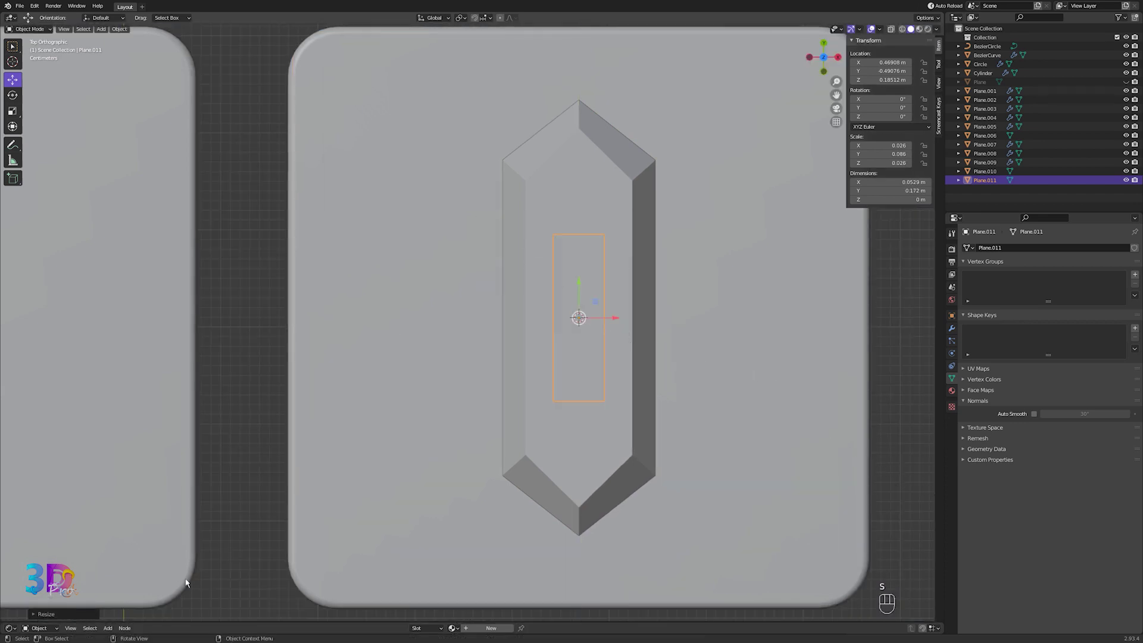
key("s")
left_click(403, 440)
- Move the small strip to the crystal's upper part, apply its scale and raise it above the crystal's face
left_click_drag(579, 283, 579, 191)
key("ctrl+a")
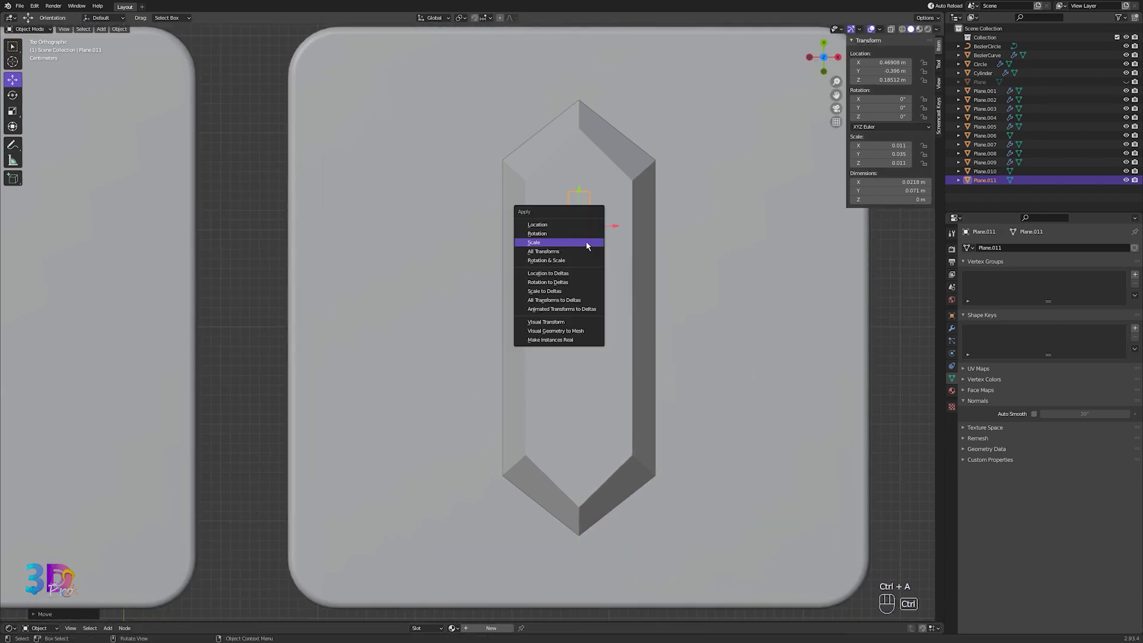
left_click(580, 238)
key("Tab")
key("Tab")
key("KP_1")
left_click_drag(578, 400, 578, 290)
key("KP_7")
- Round the small strip's corners with a vertex bevel into a pill shape
key("Tab")
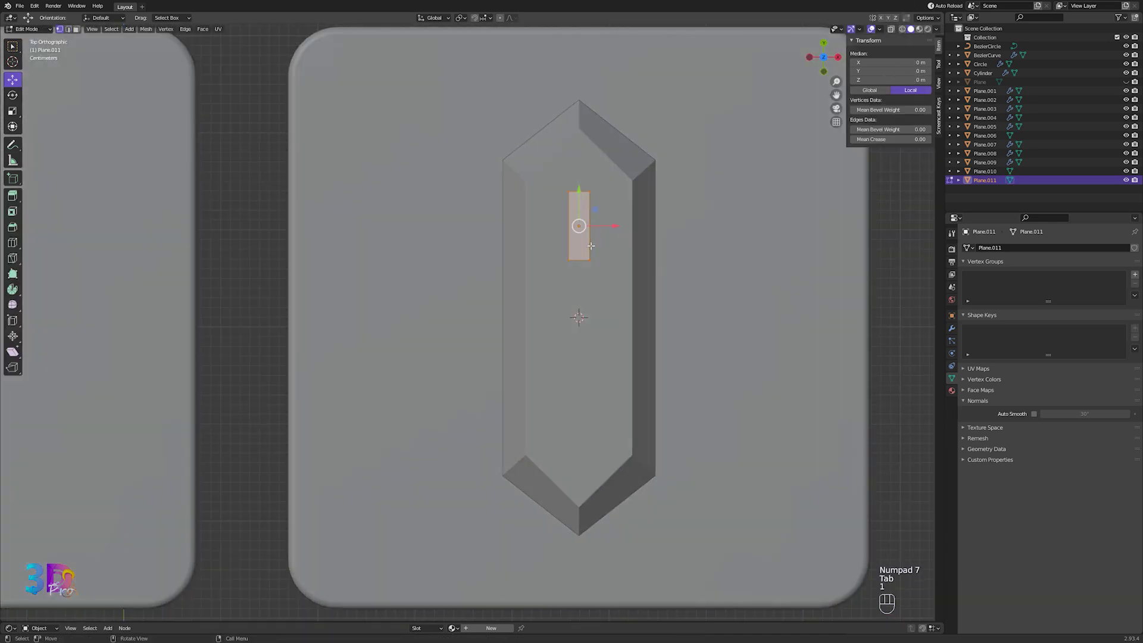
key("ctrl+shift+b")
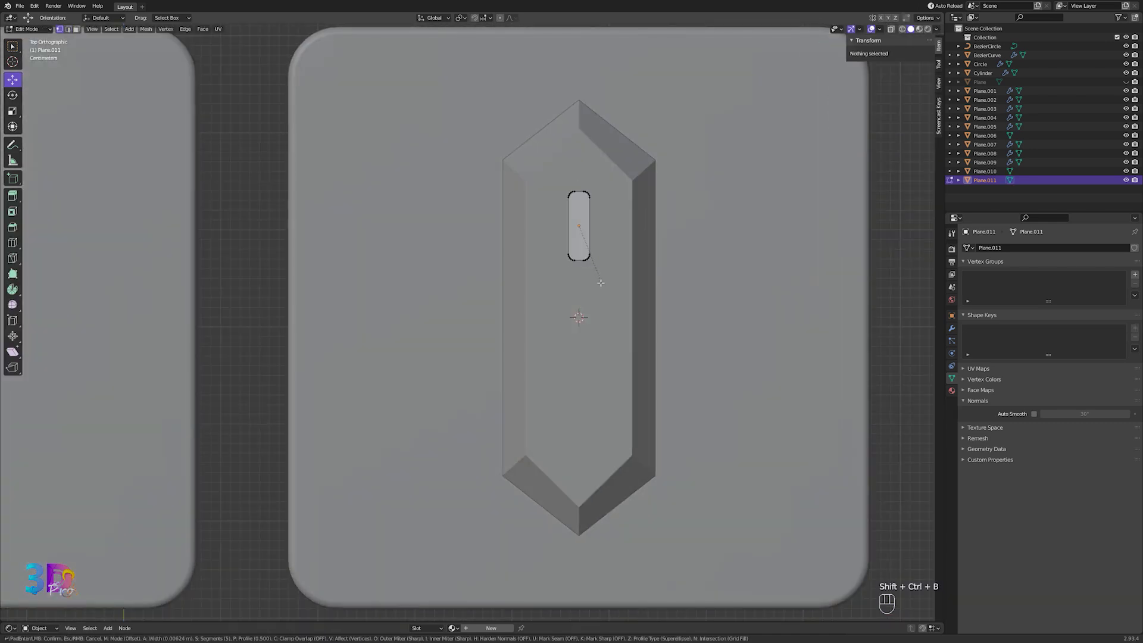
left_click(600, 282)
key("Tab")
- Duplicate the pill strip, shorten the copy to about 0.034 m and place it just below the original
key("shift+d")
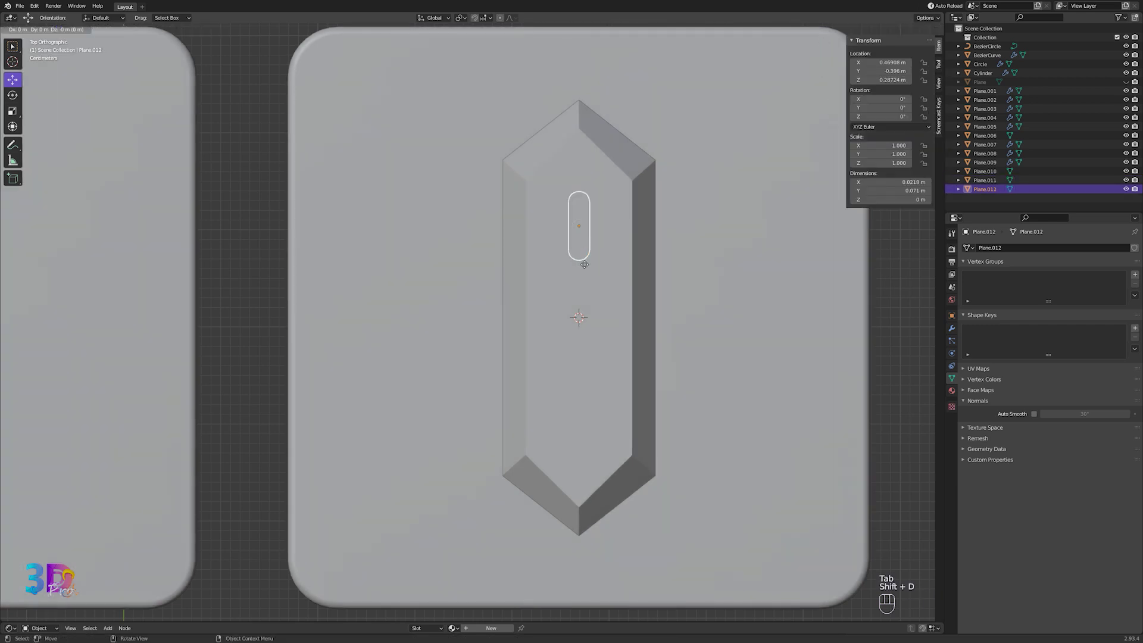
left_click(576, 341)
key("Tab")
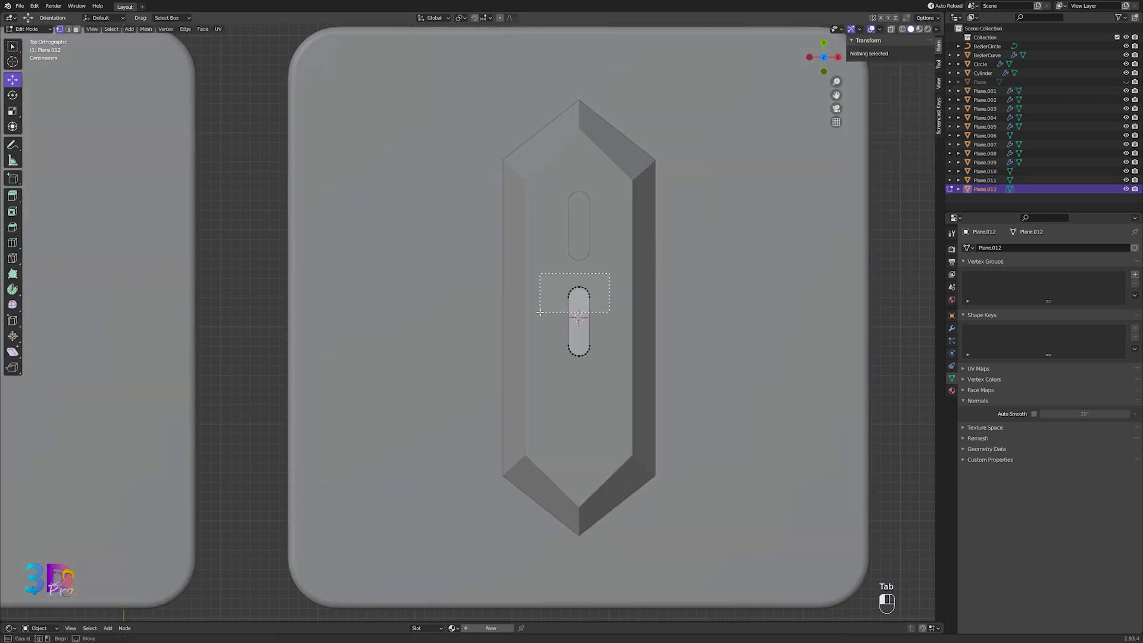
left_click_drag(540, 312, 540, 312)
key("g")
key("y")
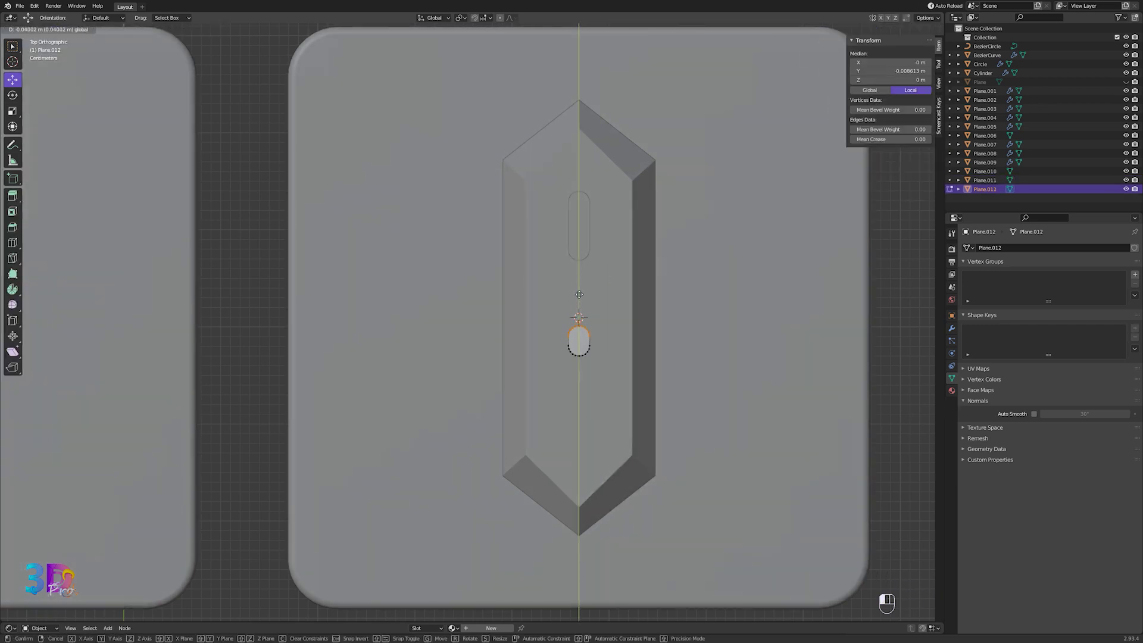
left_click(579, 267)
key("Tab")
left_click_drag(580, 259, 580, 259)
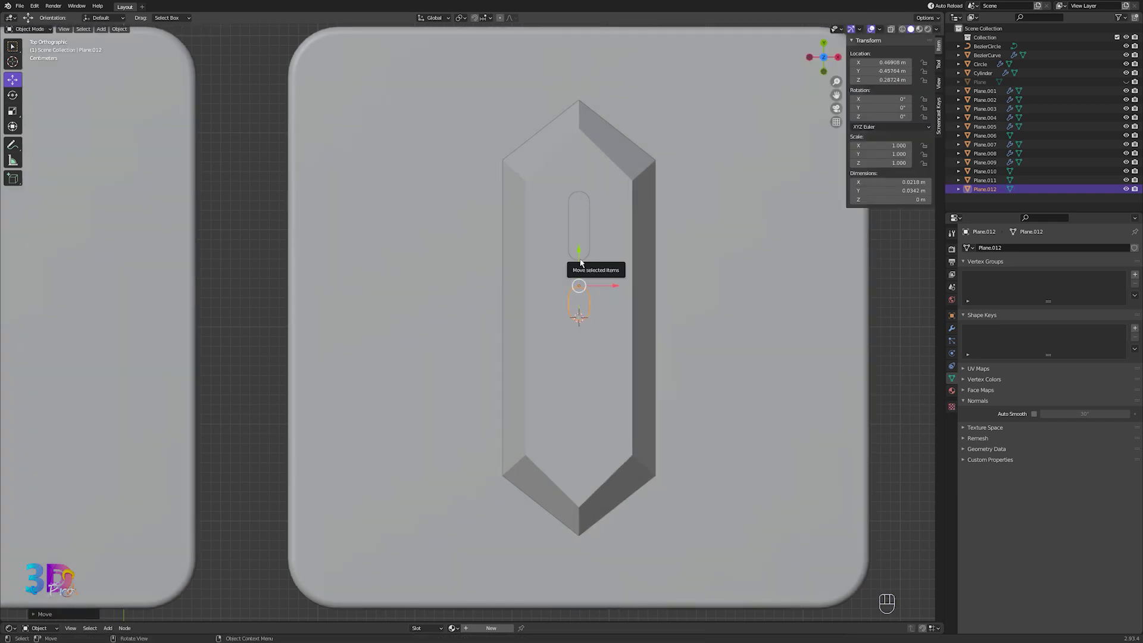
- Select the wide empty panel below the two icons and snap the 3D cursor to it
scroll(568, 343, "down", 5)
middle_click_drag(566, 347, 631, 221, "shift")
scroll(589, 271, "down", 2)
middle_click_drag(514, 354, 673, 335, "shift")
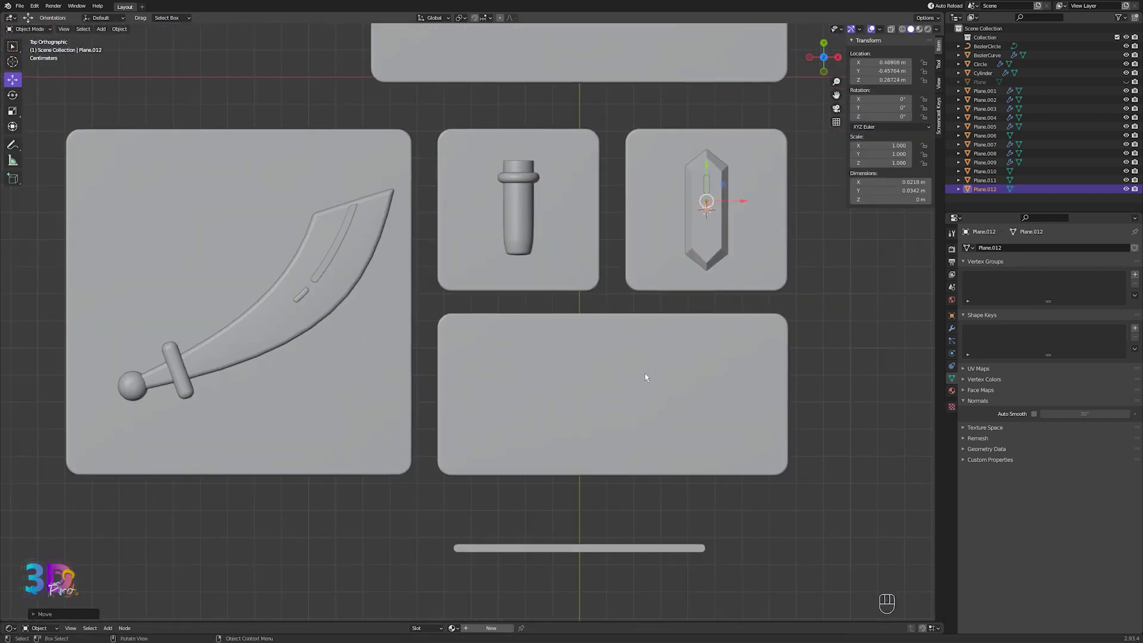
left_click(644, 374)
key("shift+s")
left_click(644, 424)
- Add a circle on the wide panel, scale it to about 0.38 m across and raise it above the panel
scroll(644, 425, "up", 2)
middle_click_drag(644, 425, 410, 352, "shift")
key("shift+a")
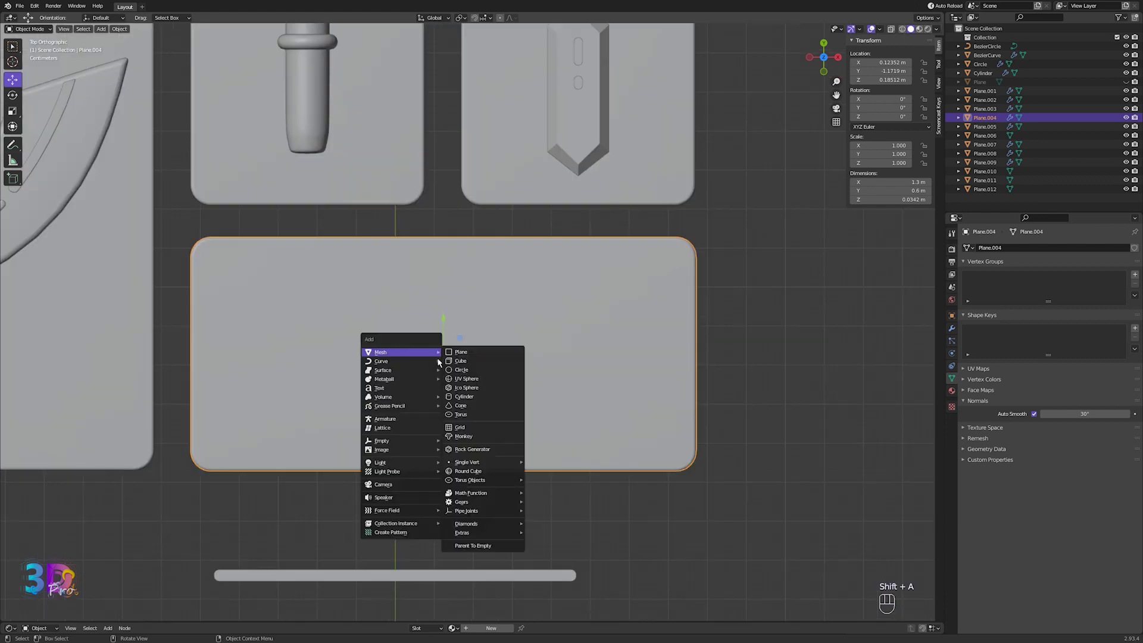
left_click(452, 369)
key("s")
left_click(481, 360)
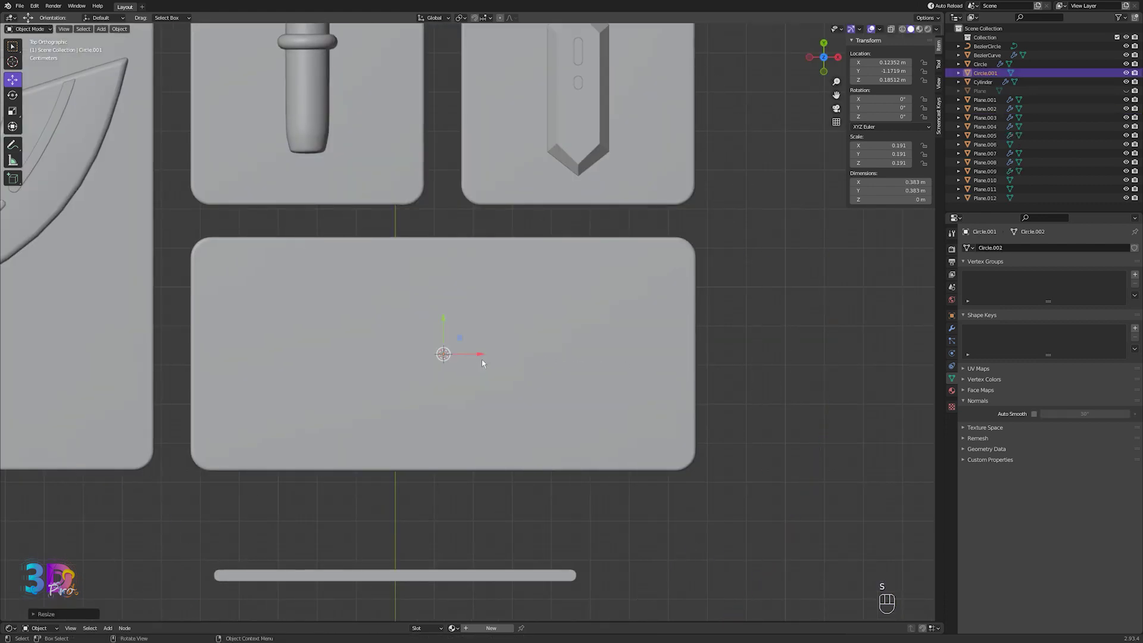
key("g")
key("KP_1")
left_click(446, 326)
- Reduce the circle's size in the top view to better fit the wide panel
key("KP_7")
key("s")
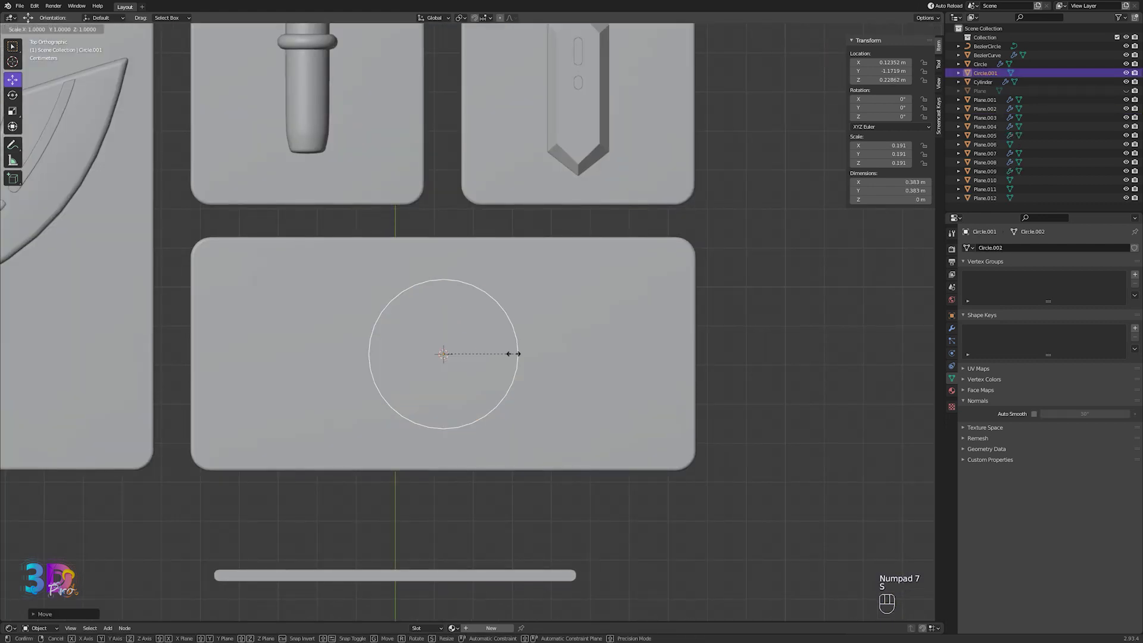
left_click(482, 358)
scroll(482, 358, "up", 2)
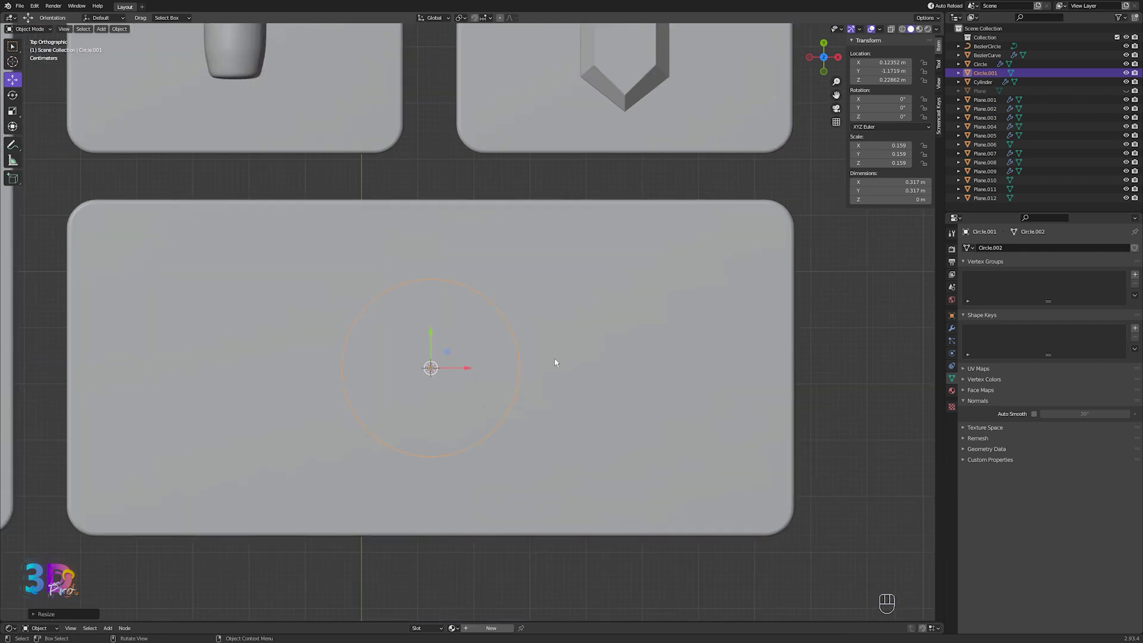
key("s")
left_click(564, 362)
- Extrude the circle's outline and scale it inward to make a flat ring about 0.30 m across
key("Tab")
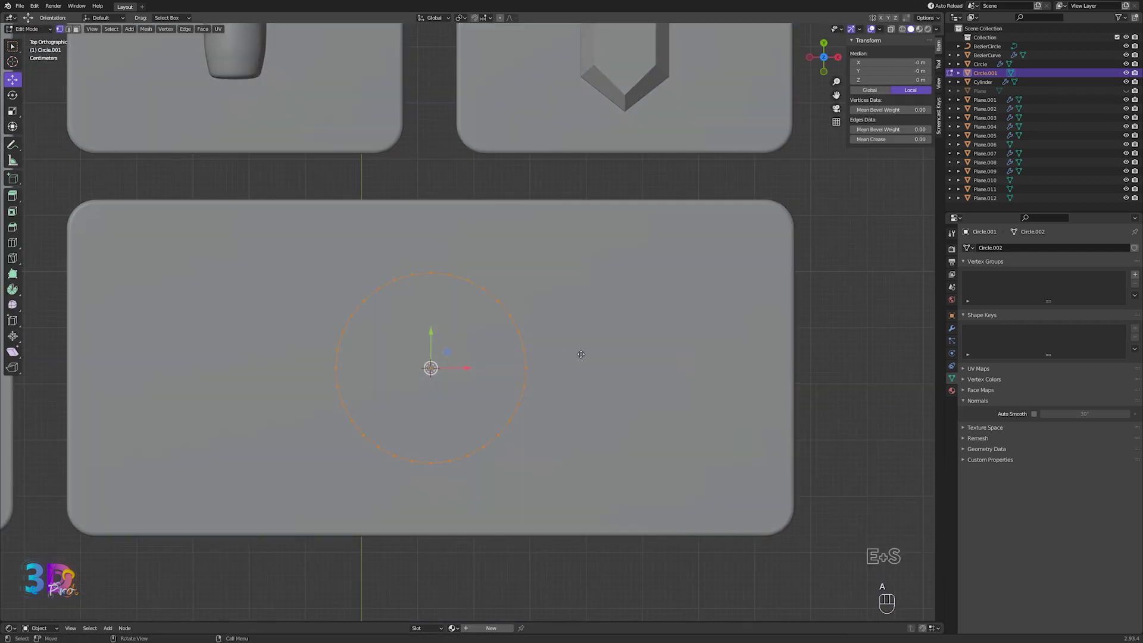
key("e")
key("s")
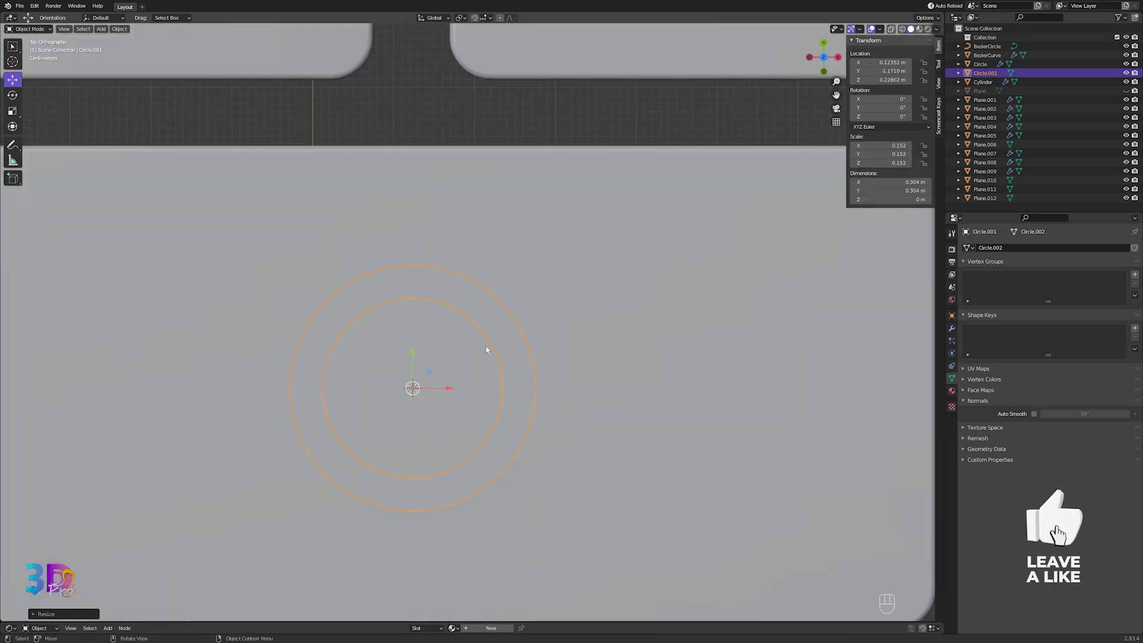
- Delete three adjacent faces from the ring's upper right to open a gap
key("Tab")
key("3")
left_click(466, 294)
left_click(498, 324, "shift")
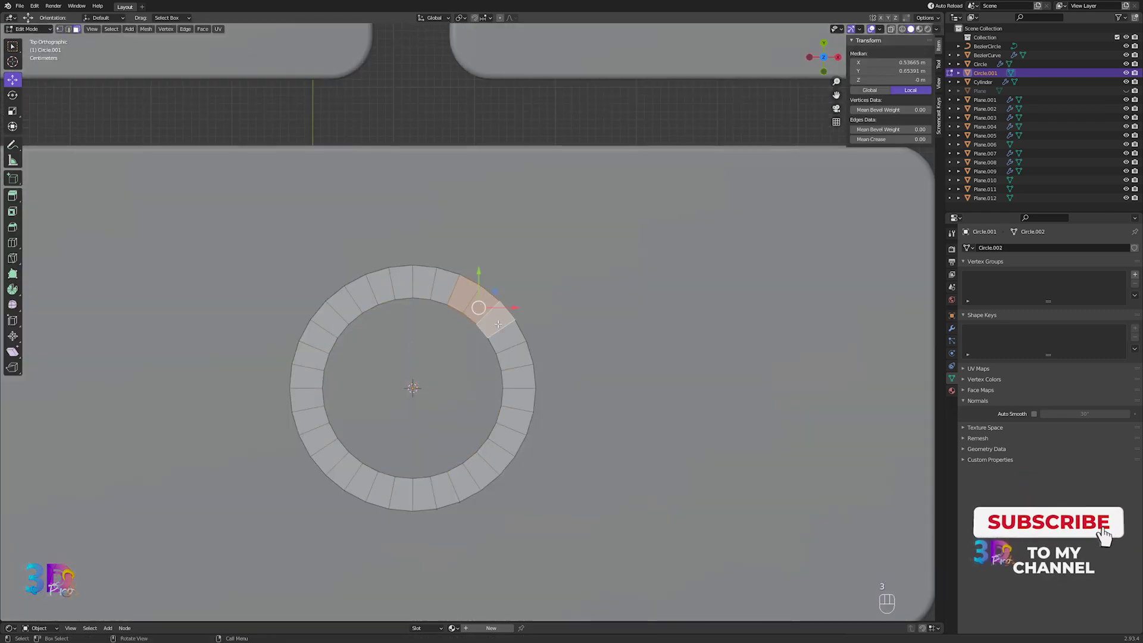
key("x")
left_click(499, 331)
key("Tab")
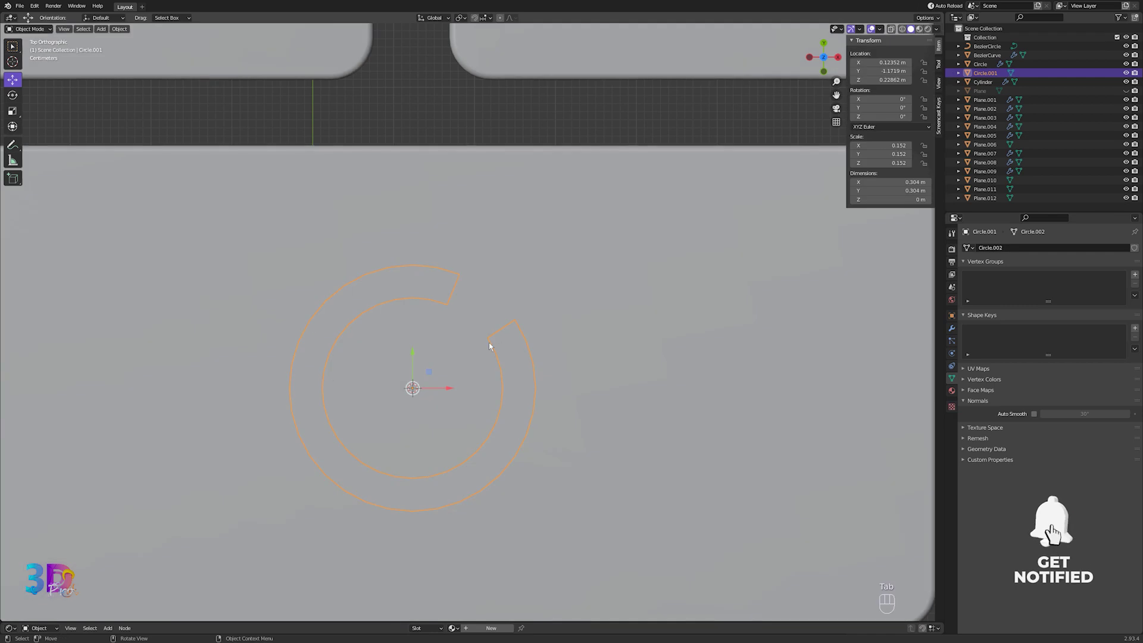
- Extrude all faces of the open ring to a thickness of about 0.013 m
middle_click_drag(496, 353, 486, 384)
key("Tab")
key("a")
key("e")
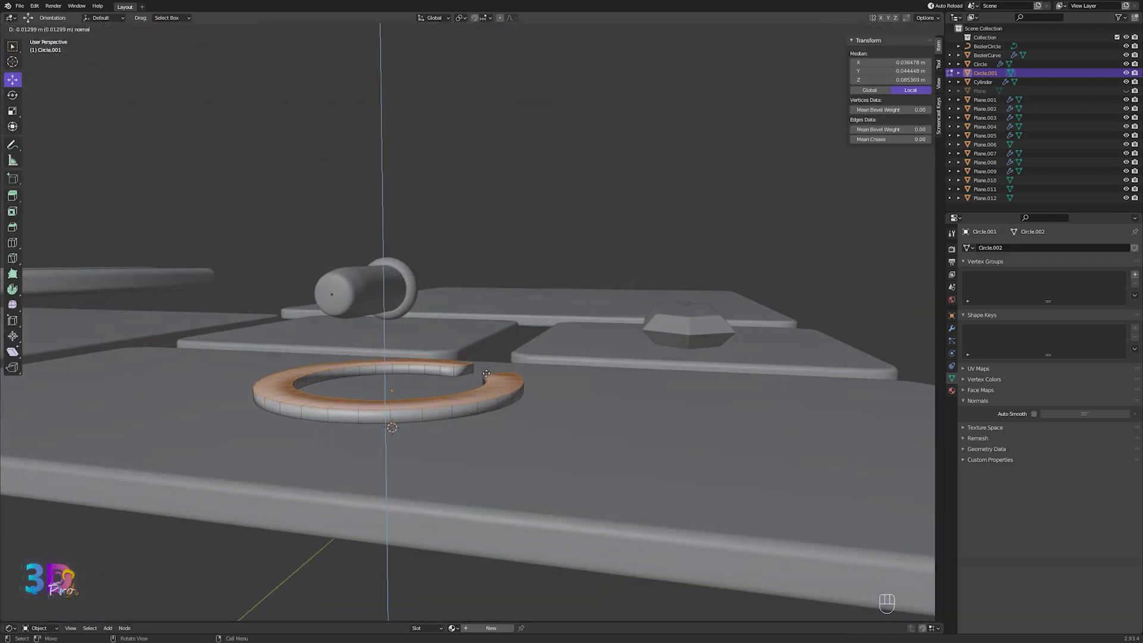
left_click(486, 373)
key("Tab")
- Enable Auto Smooth on the open ring and apply its scale
left_click(973, 398)
left_click(973, 399)
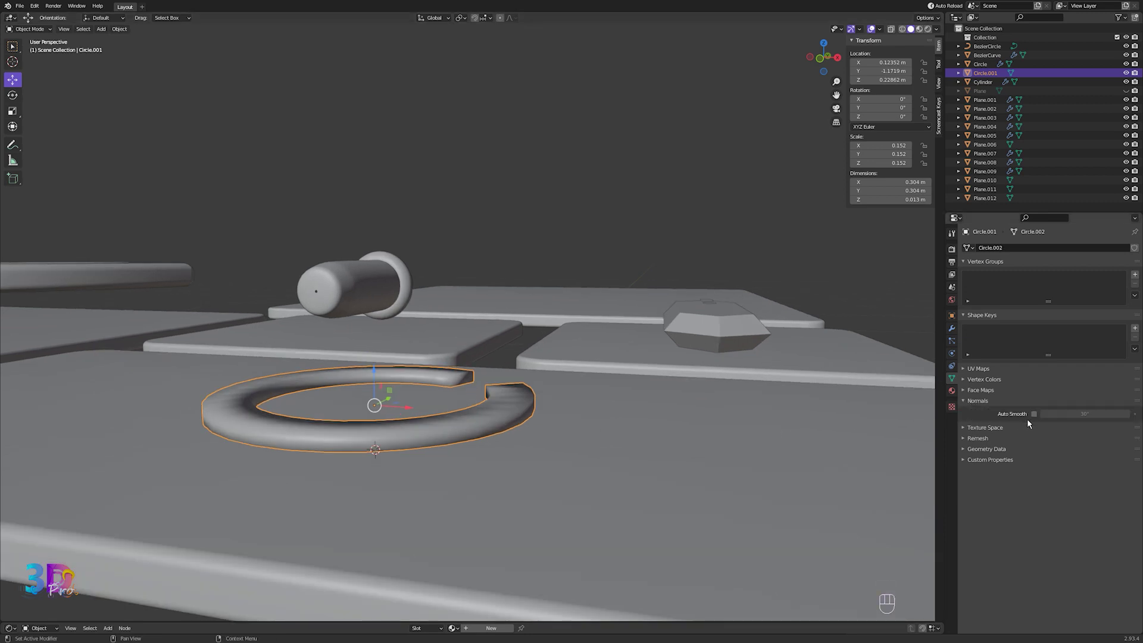
left_click(1034, 414)
scroll(547, 416, "up", 2)
middle_click_drag(548, 420, 496, 434)
key("ctrl+a")
left_click(495, 434)
- Add a Bevel modifier to the open ring with an amount of 0.002 m and 21 segments
left_click(952, 329)
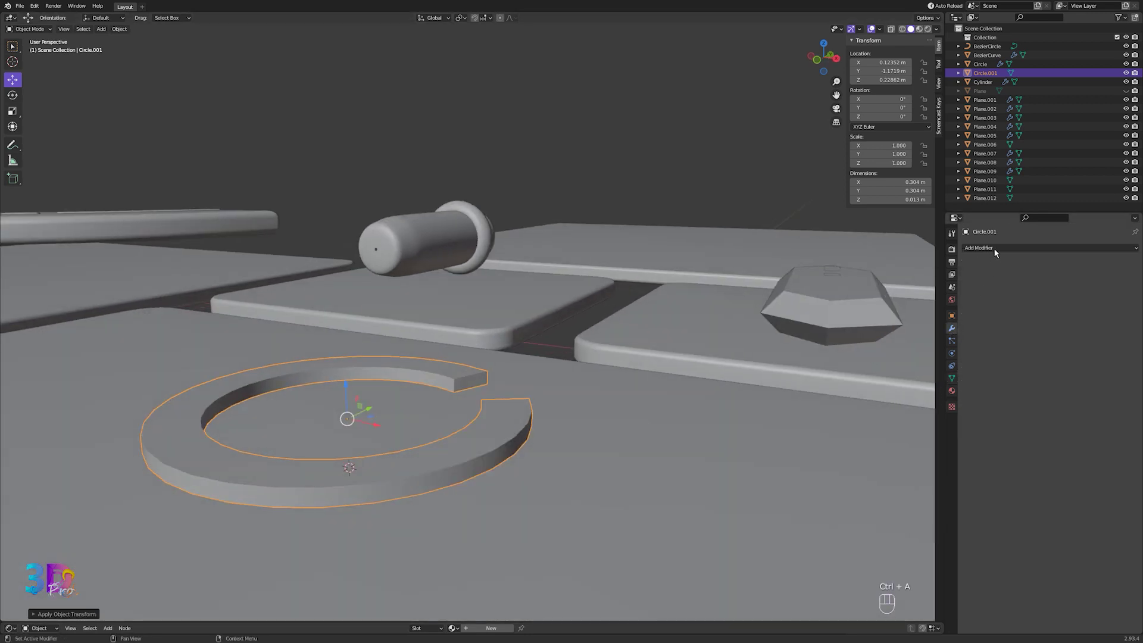
left_click(995, 248)
left_click(960, 281)
left_click_drag(1086, 308, 1059, 297)
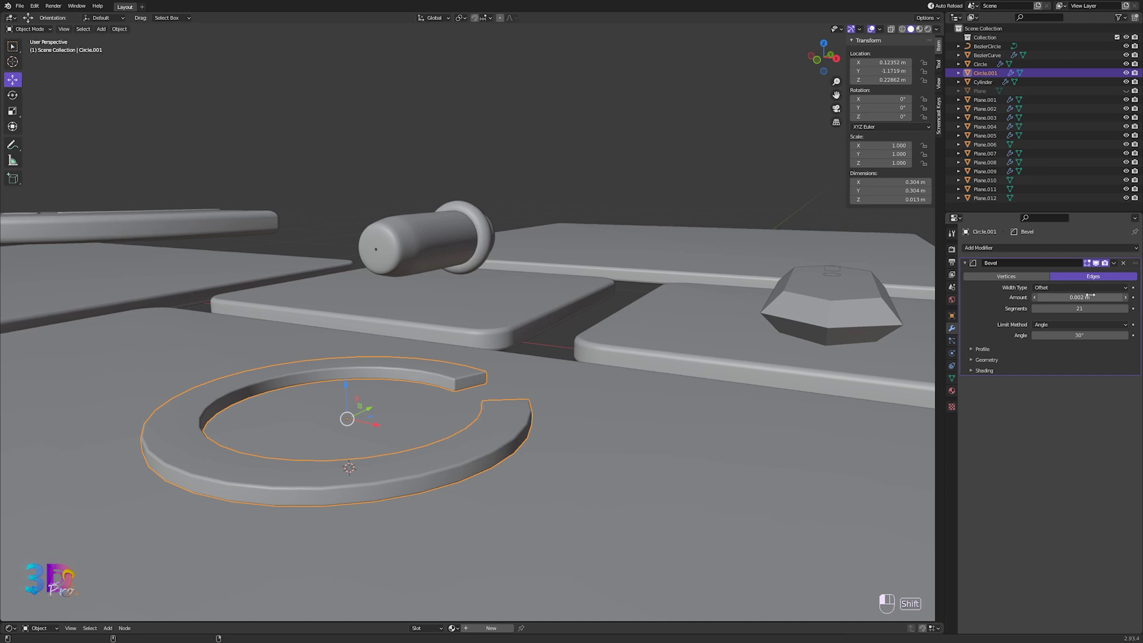
middle_click_drag(459, 439, 474, 467)
- Add a Subdivision Surface modifier to the open ring after the bevel
key("KP_7")
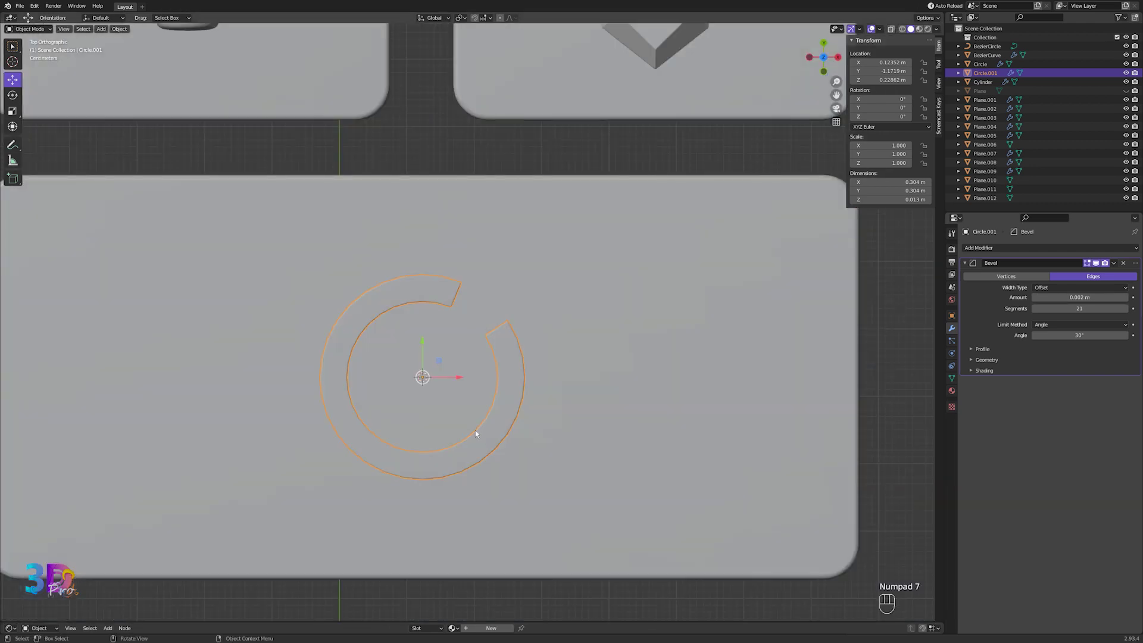
scroll(475, 433, "up", 3)
left_click(981, 248)
left_click(955, 413)
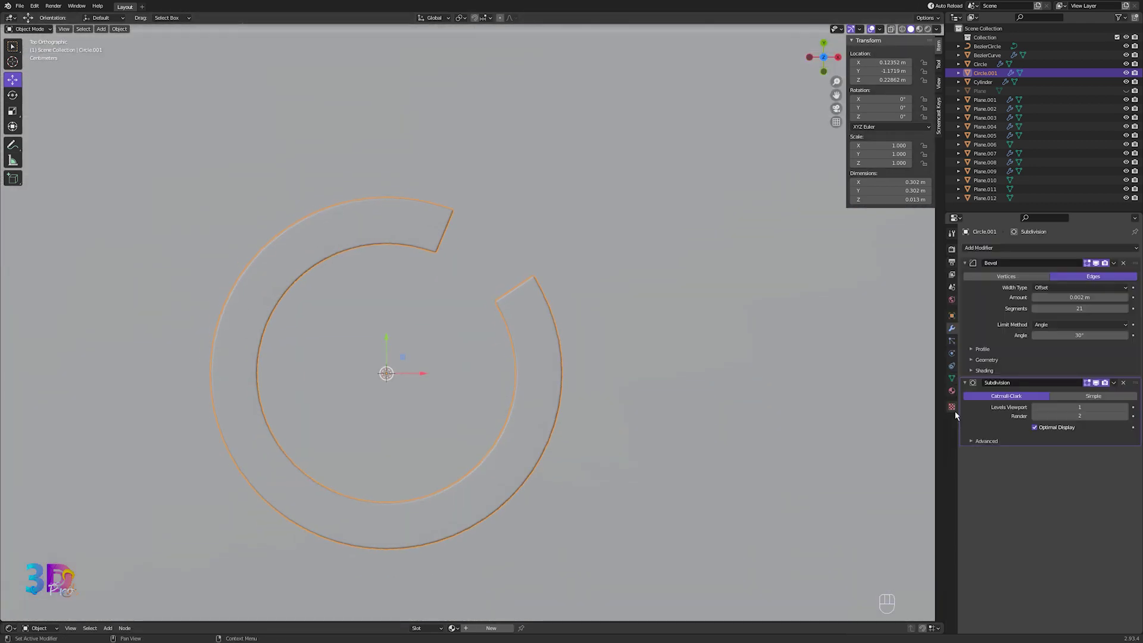
- Move the ring about 0.35 m along negative X toward the wide panel's left end in top view
scroll(491, 366, "down", 5)
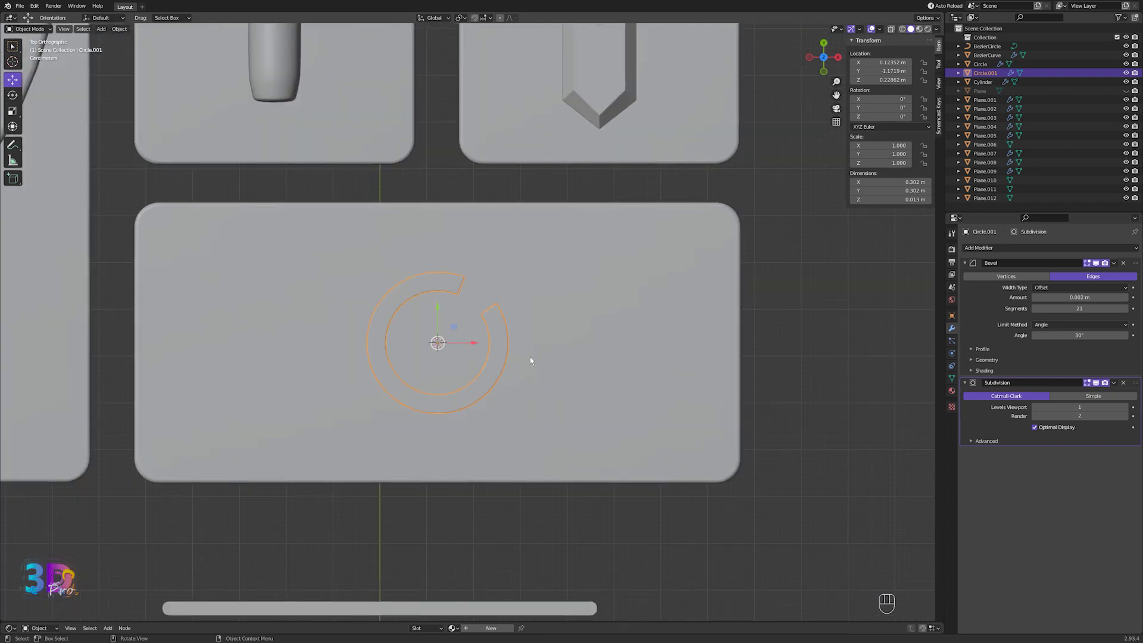
key("g")
key("x")
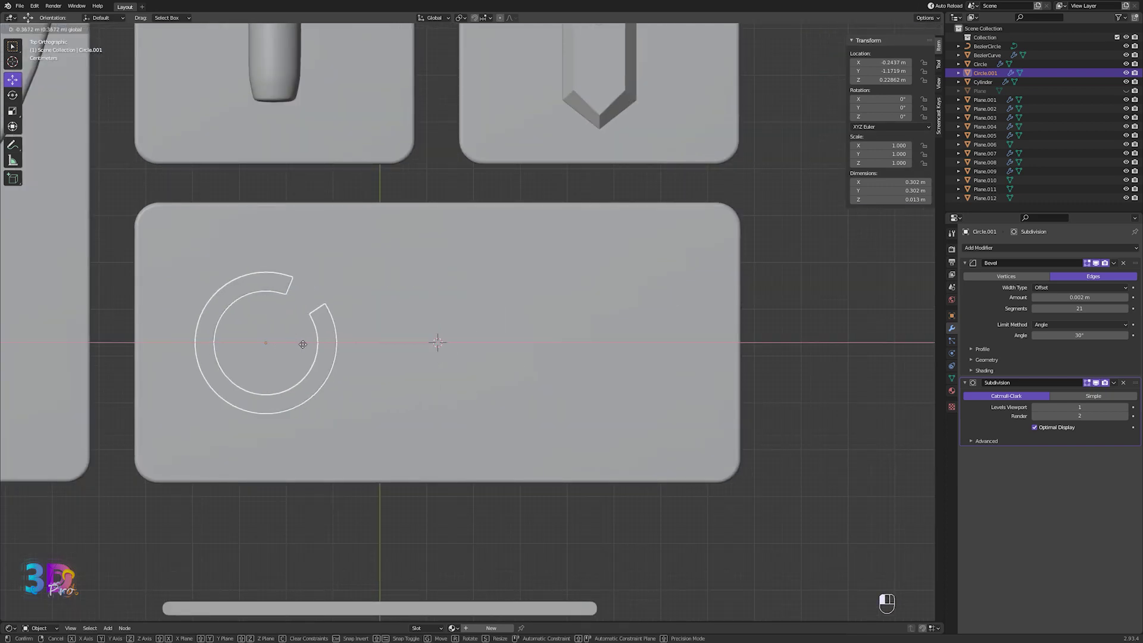
left_click(310, 344)
- Add an Array modifier to the ring with a count of 3 and a relative X factor of 1.240
left_click(982, 247)
left_click(964, 267)
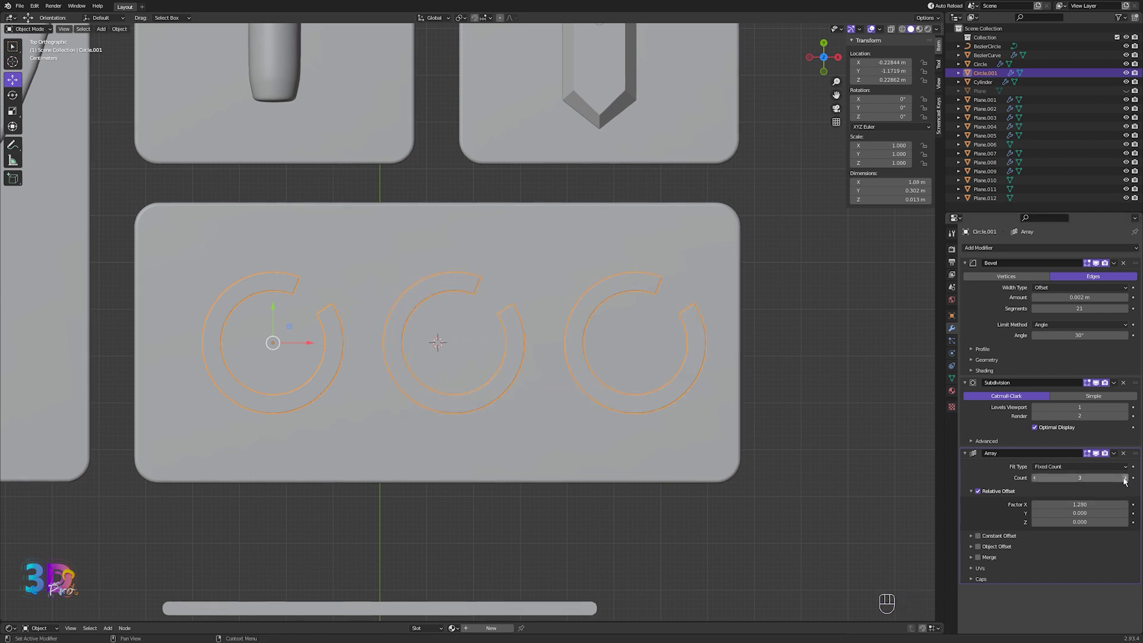
left_click_drag(1079, 504, 1089, 504, "shift")
- Scale the row of rings to 0.950 and shift it slightly along X to centre it on the wide panel
key("s")
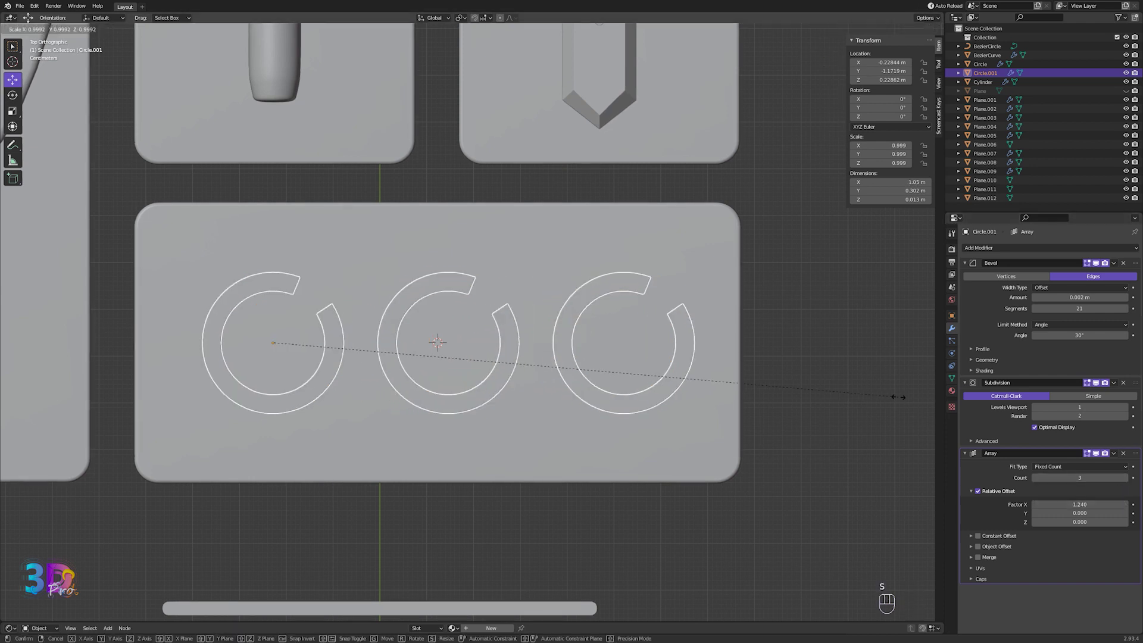
left_click(594, 352)
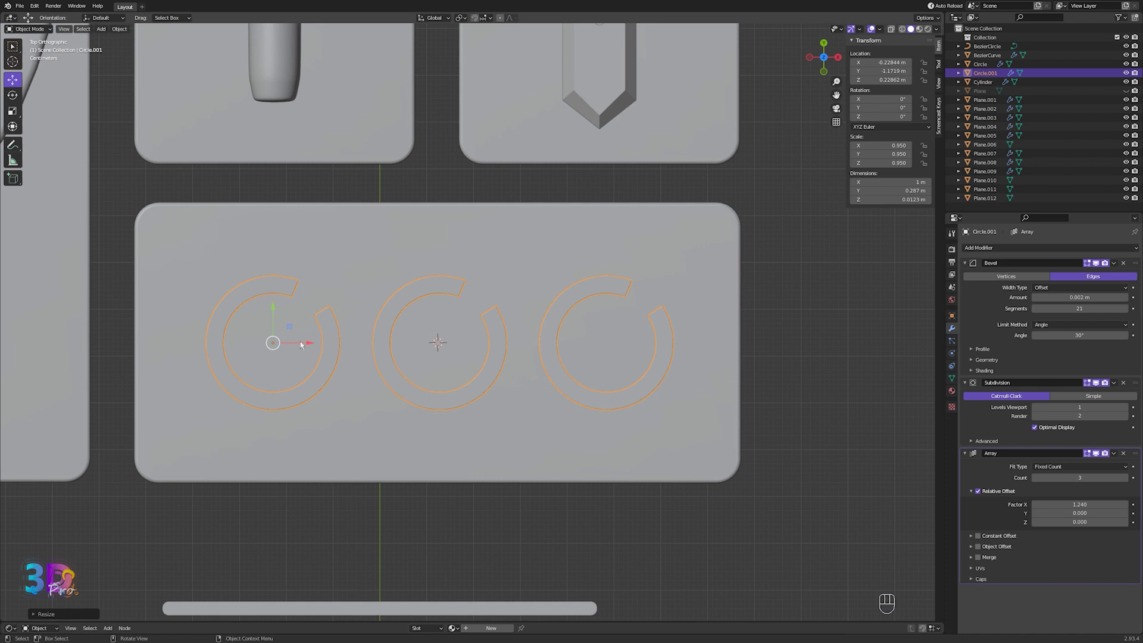
left_click_drag(304, 344, 311, 345, "shift")
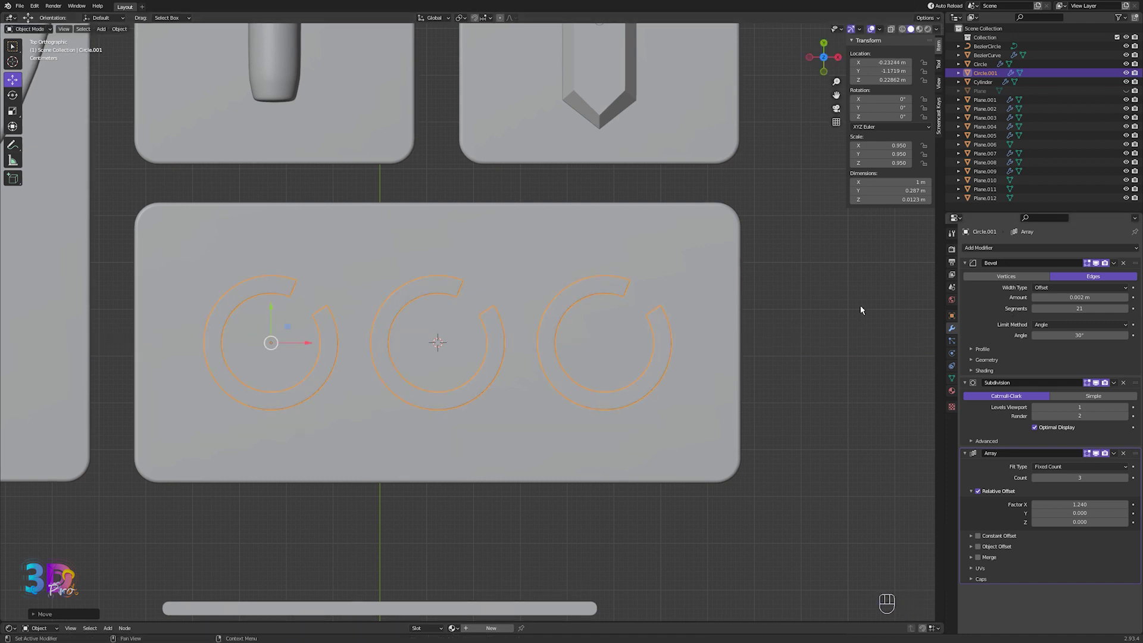
- Apply the ring's Bevel, Subdivision and Array modifiers
left_click(1114, 263)
left_click(1112, 273)
left_click(1113, 263)
left_click(1111, 273)
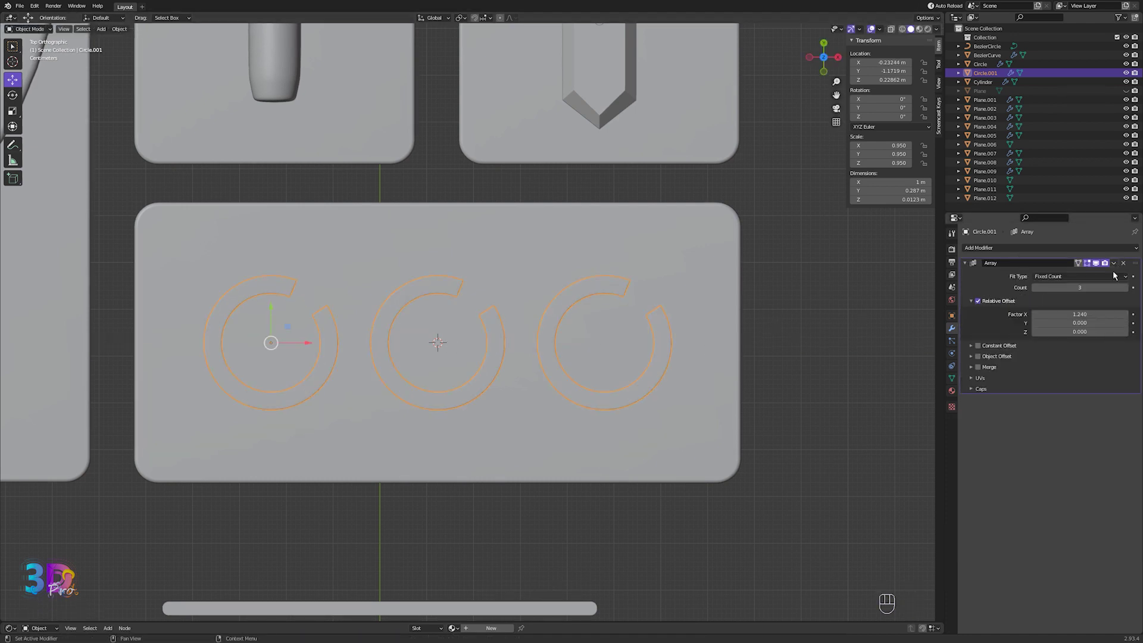
left_click(1114, 263)
left_click(1112, 273)
- Separate the right and middle rings from the mesh into their own objects
key("z")
key("Tab")
left_click_drag(709, 256, 515, 427)
key("p")
left_click(552, 411)
key("Tab")
key("Tab")
left_click_drag(395, 238, 516, 421)
key("p")
left_click(494, 301)
key("Tab")
- Set the origins of the middle and right rings to their geometry
left_click(499, 352)
key("z")
right_click(488, 364)
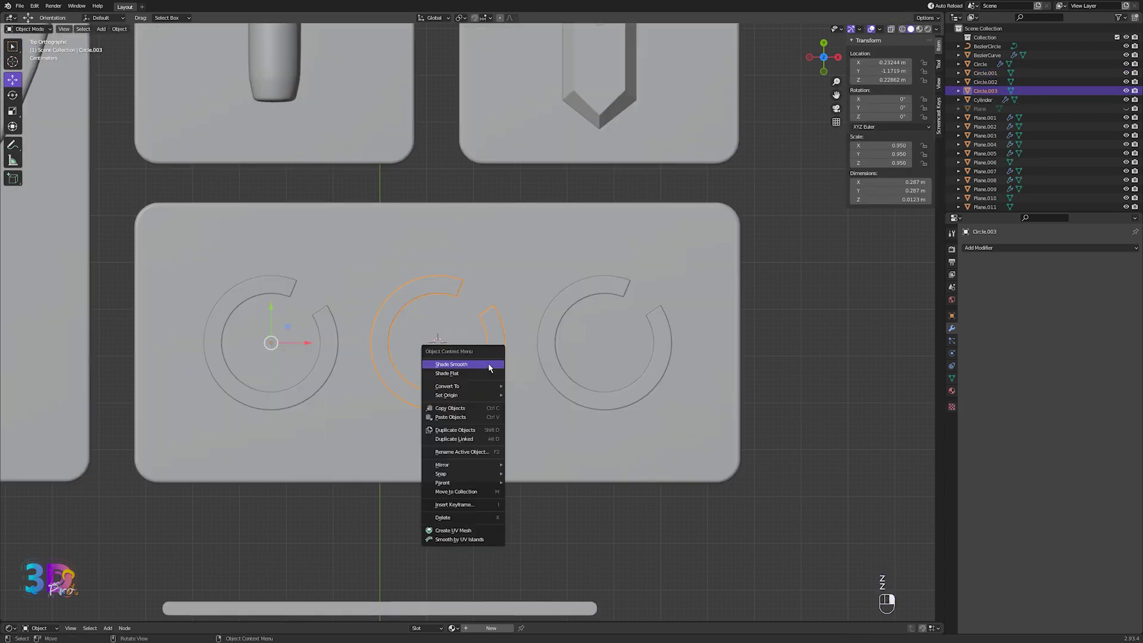
mouse_move(488, 396)
left_click(524, 404)
left_click(600, 395)
right_click(600, 395)
mouse_move(601, 398)
left_click(637, 406)
scroll(358, 342, "up", 1)
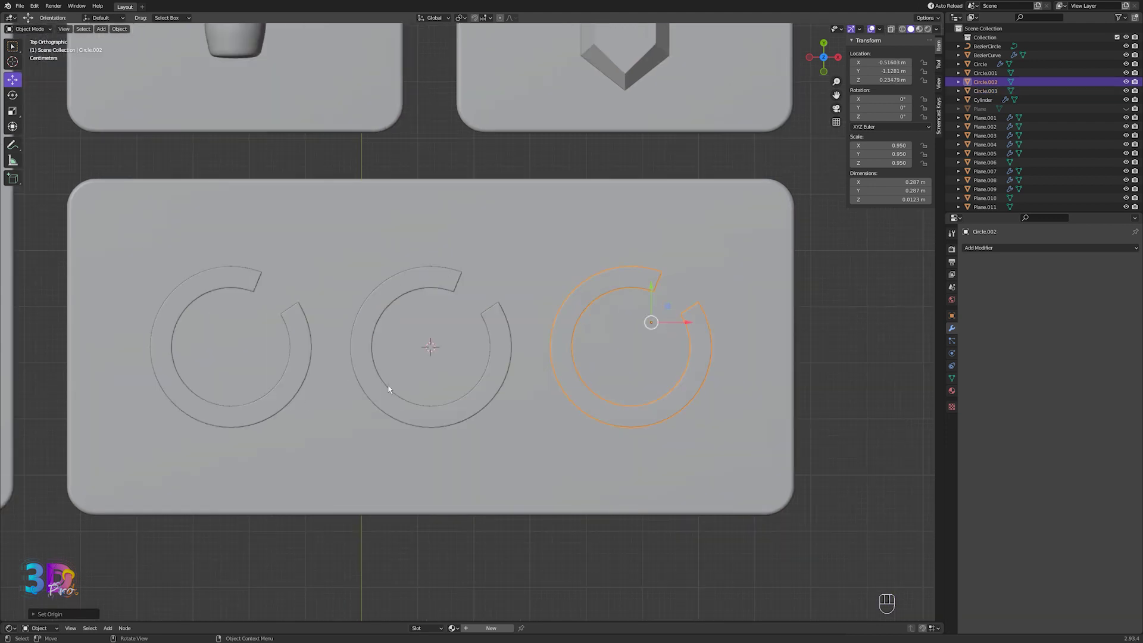
- Snap the 3D cursor to the left ring's origin
left_click(291, 391)
key("shift+s")
left_click(286, 424)
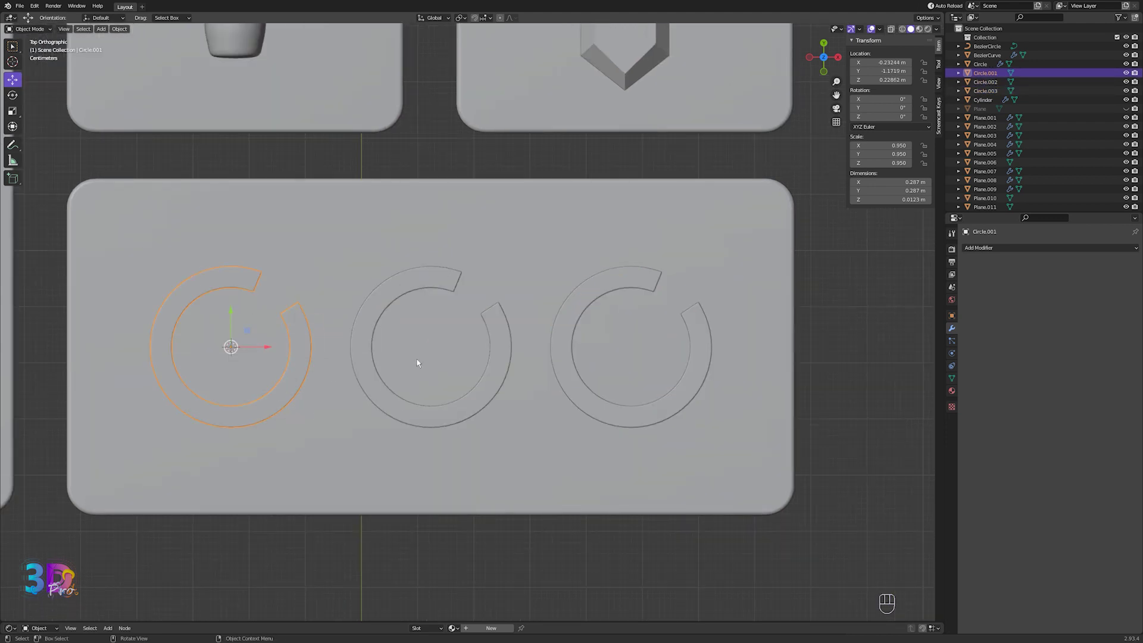
key("Tab")
key("Tab")
- Add a mesh circle at the left ring's centre and scale it to about 0.25 m across, midway along the ring's band
key("shift+a")
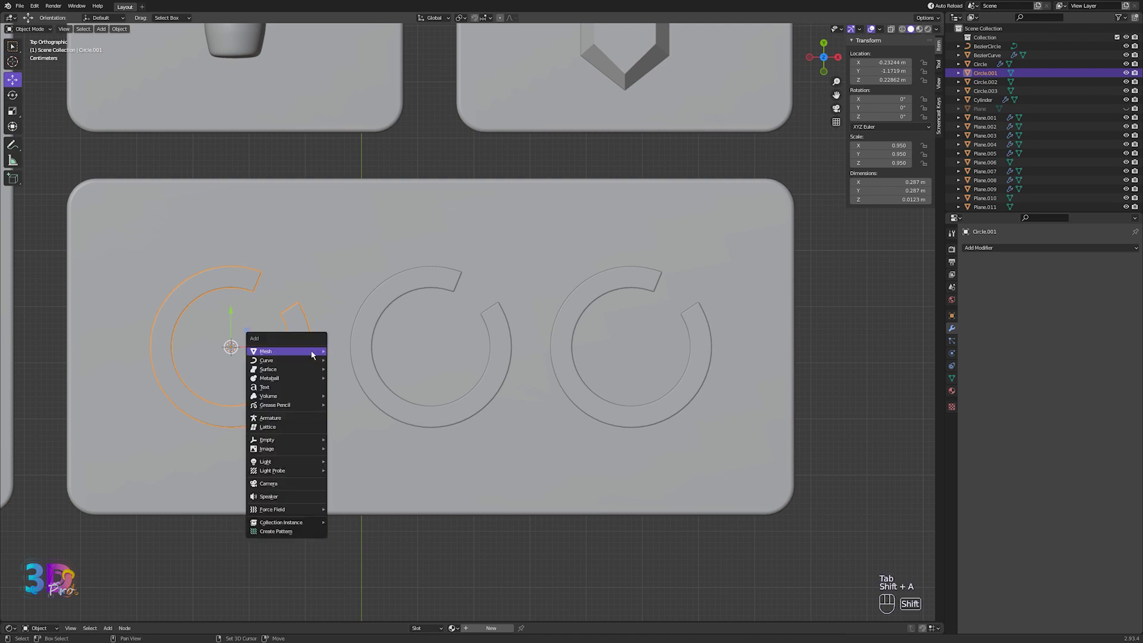
mouse_move(316, 352)
left_click(348, 369)
key("s")
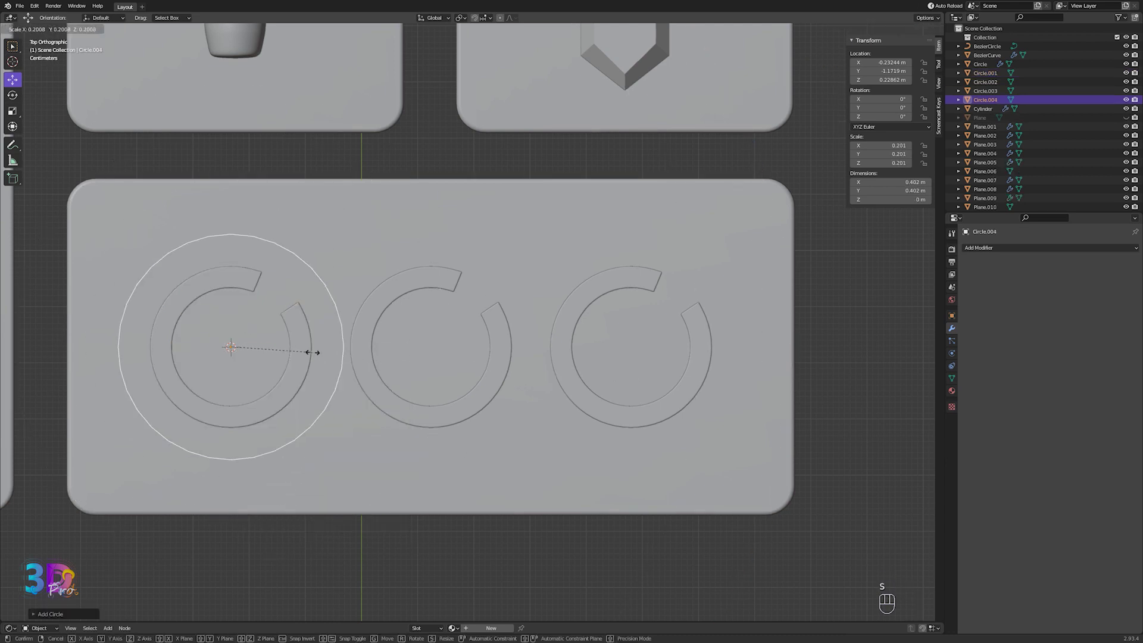
scroll(284, 351, "up", 4)
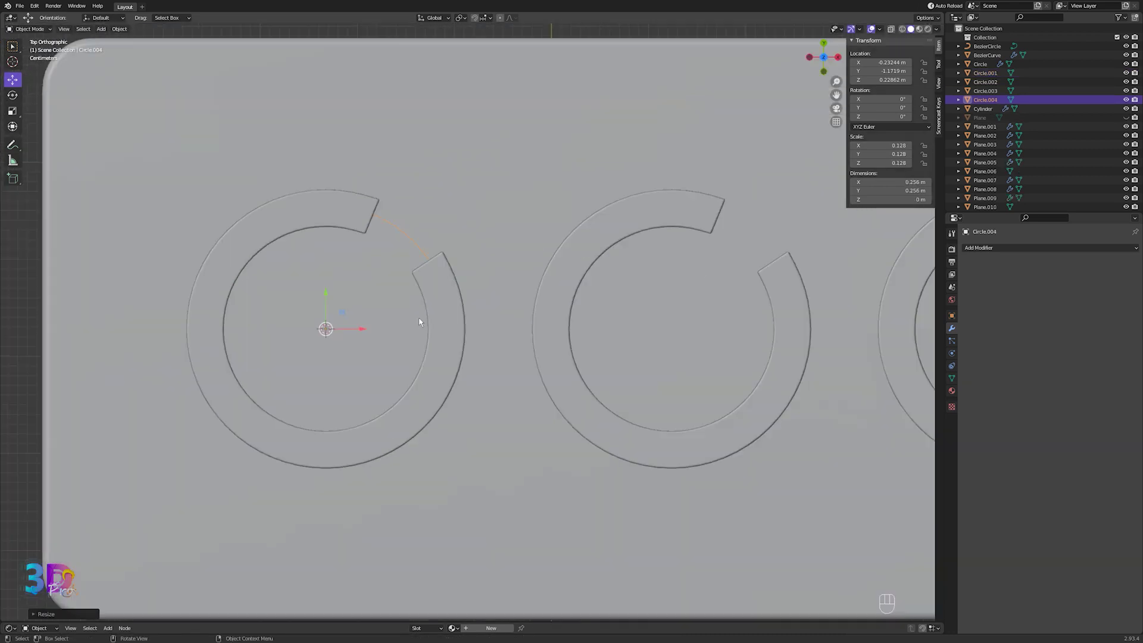
left_click(582, 308)
- Extrude the circle's outline and scale it slightly inward to form a thin band
key("Tab")
key("Tab")
key("s")
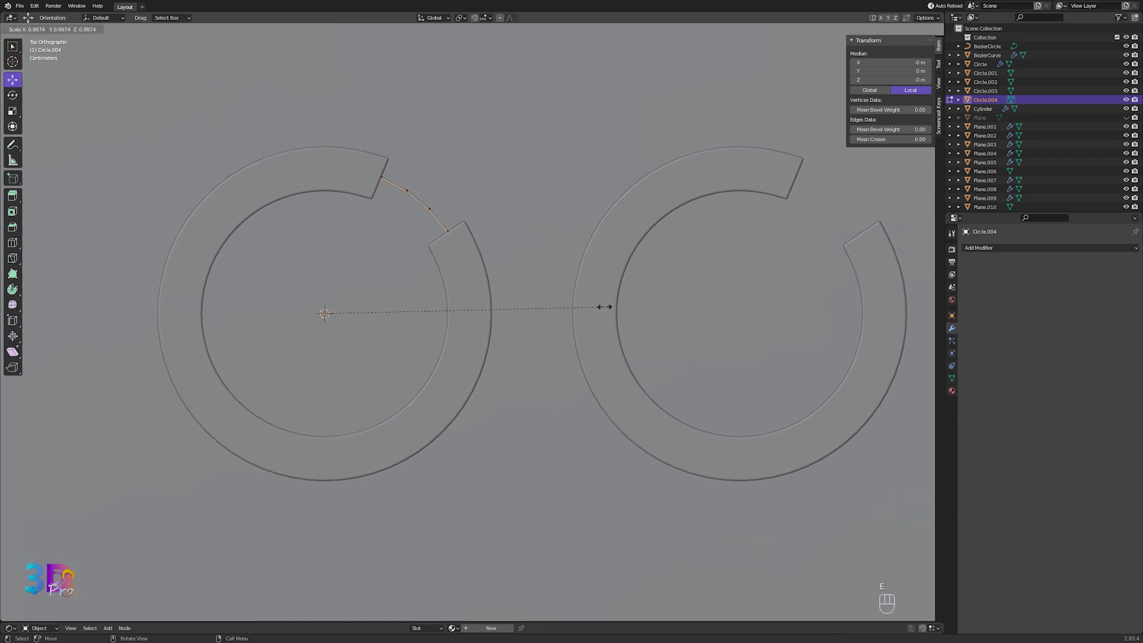
left_click(619, 314)
scroll(619, 314, "down", 3)
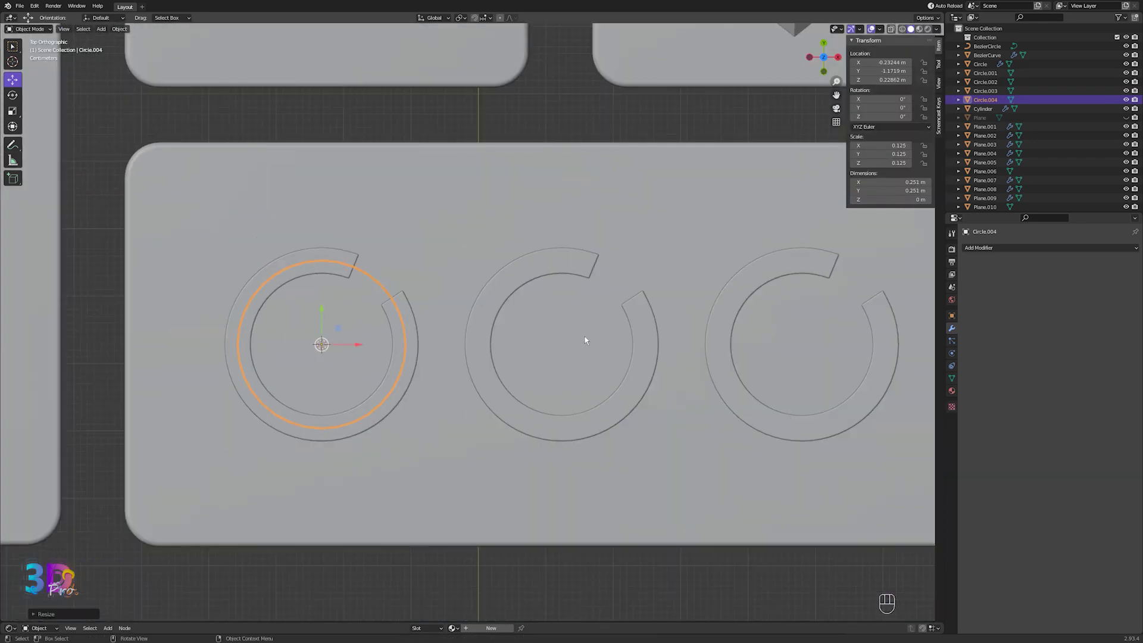
- Array the thin circle three times with a relative X factor of 1.430 to match the rings, and apply the modifier
left_click(988, 248)
left_click(958, 268)
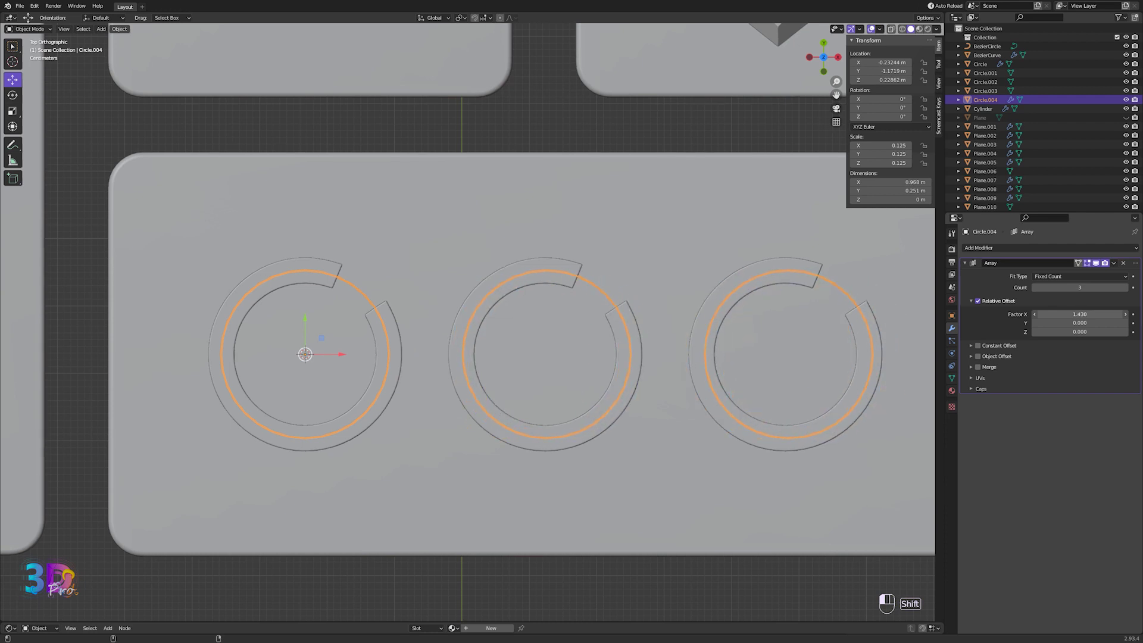
left_click(1113, 263)
left_click(1104, 273)
- Add a text object, scale it to about 0.077 and move it inside the left ring
scroll(553, 488, "down", 4)
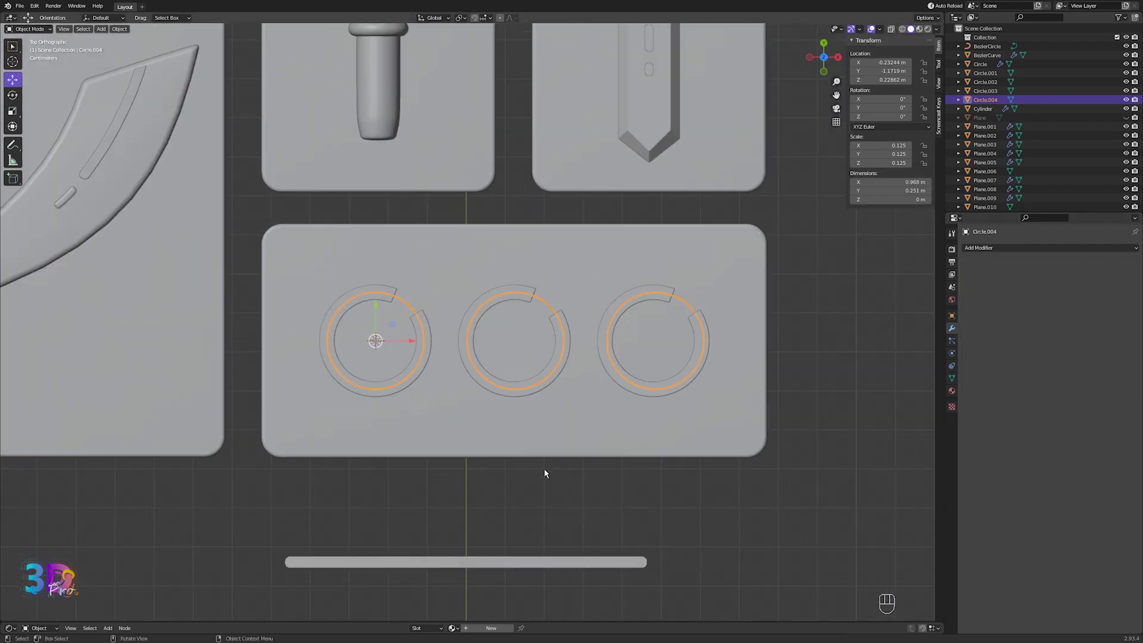
middle_click_drag(522, 431, 554, 483, "shift")
scroll(557, 440, "up", 4)
key("shift+a")
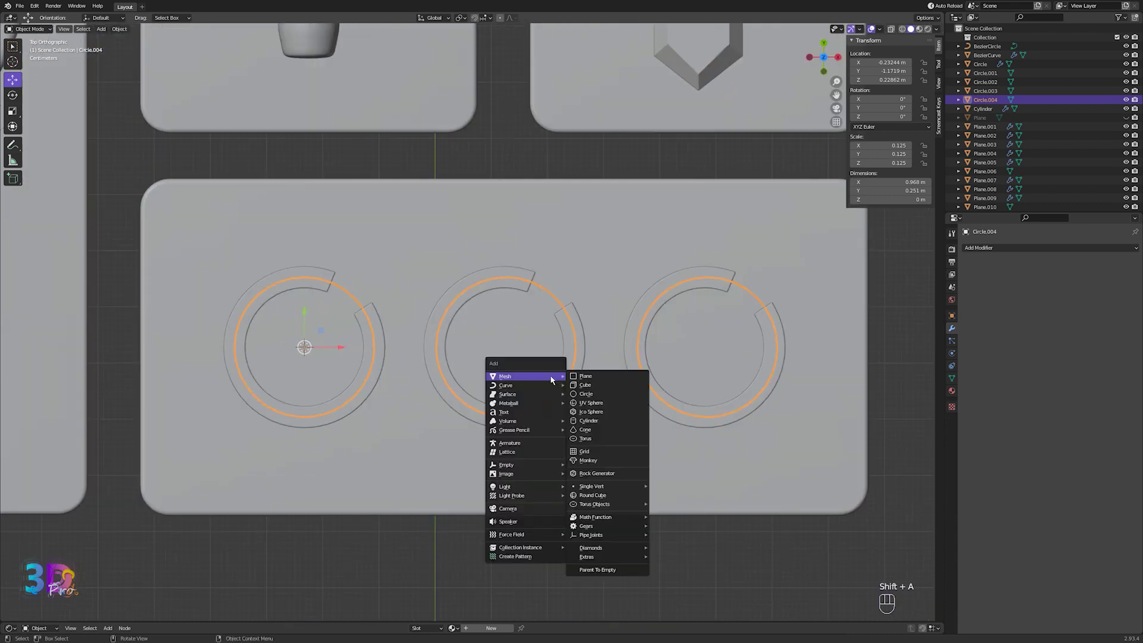
mouse_move(542, 405)
left_click(503, 412)
key("s")
left_click(466, 345)
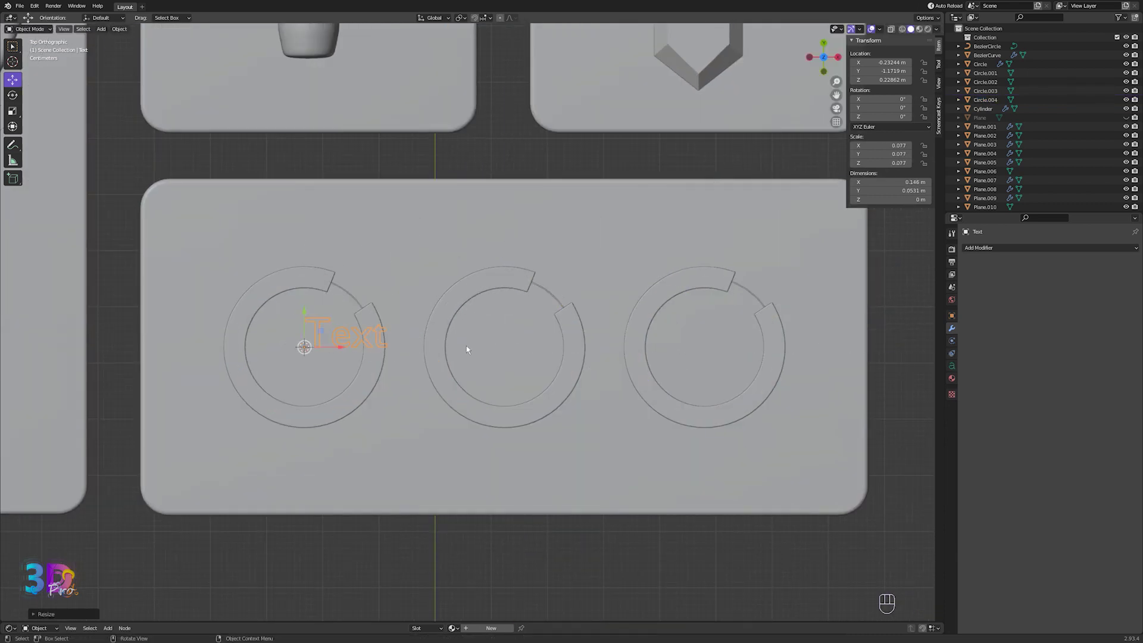
key("g")
left_click(425, 357)
- Replace the text object's content with 96%
key("Tab")
key("BackSpace")
key("BackSpace")
key("BackSpace")
type("96")
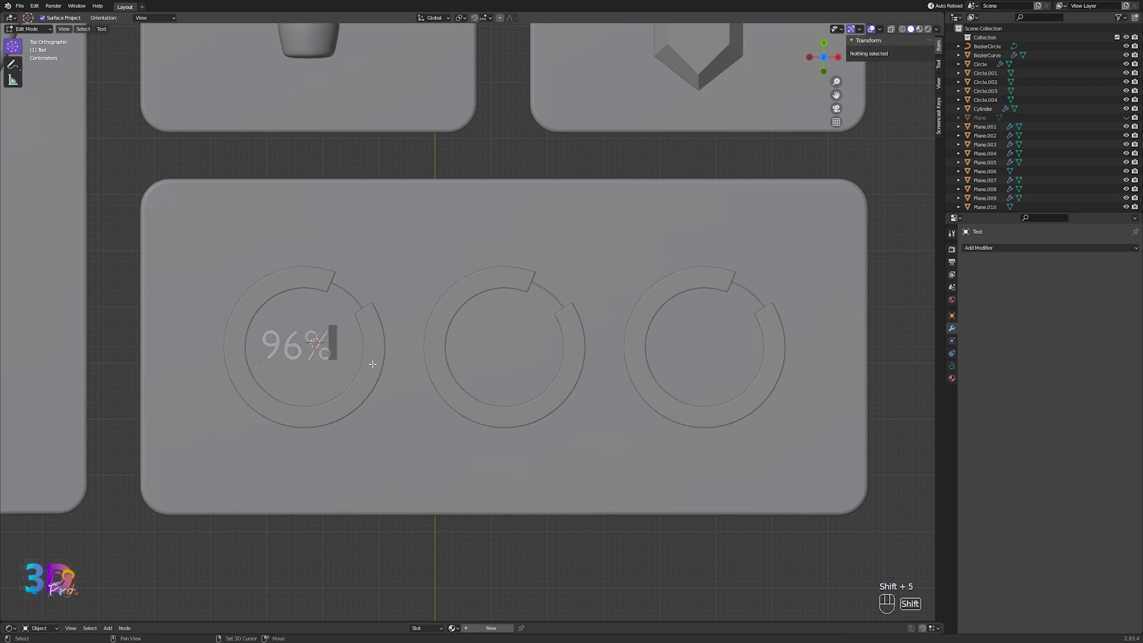
key("Tab")
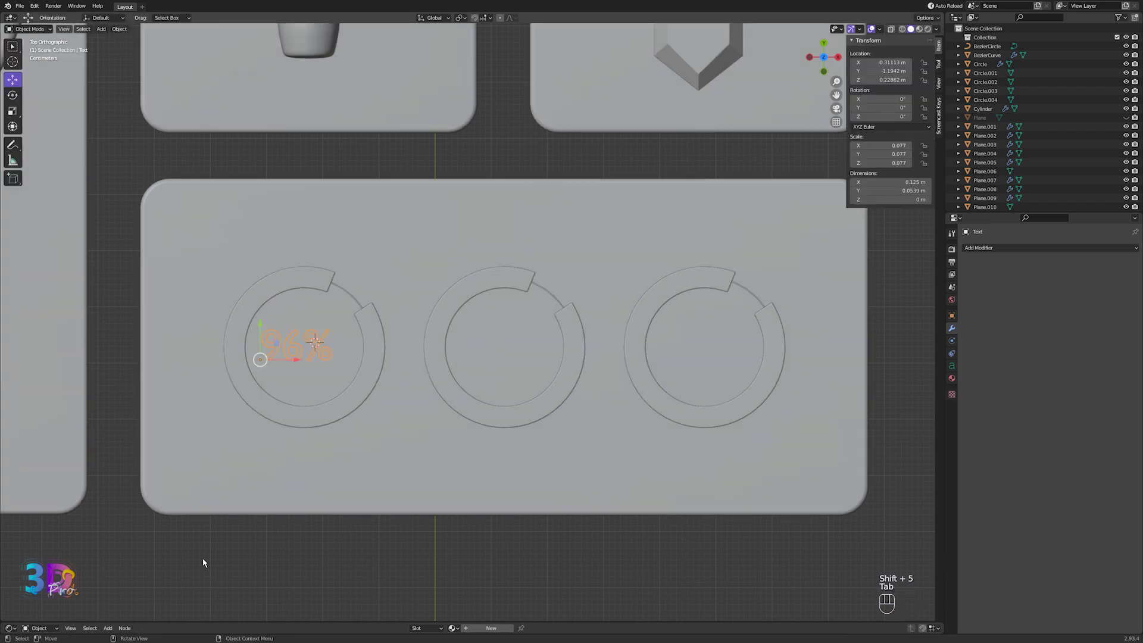
- Scale the 96% text down to about 0.072 and reposition it in the middle of the left ring
key("s")
left_click(437, 416)
key("g")
left_click(445, 419)
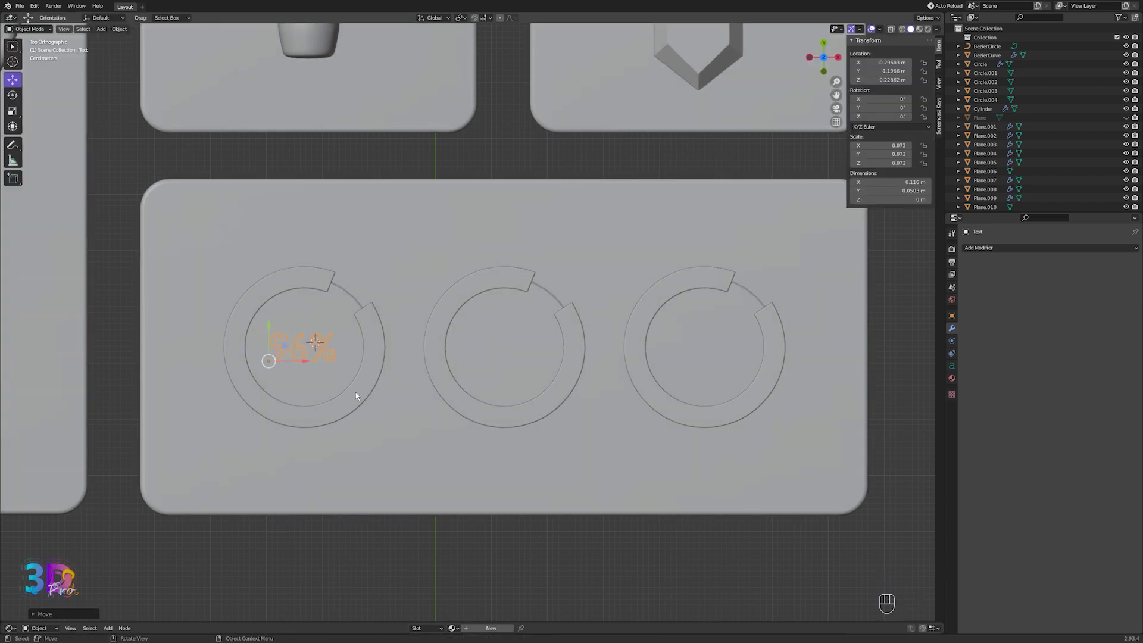
- Try to duplicate the 96% text along the X axis to another ring
scroll(369, 393, "up", 1)
middle_click_drag(399, 392, 359, 395, "shift")
key("shift+d")
key("x")
left_click(604, 395)
key("ctrl+z")
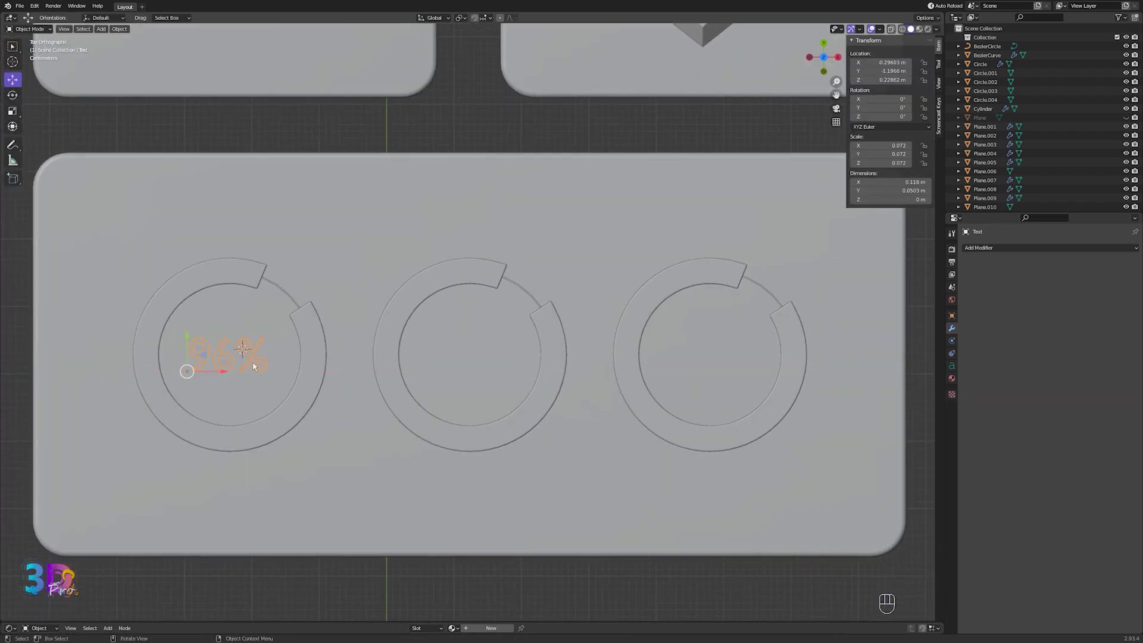
- Raise the 96% text about 0.005 m above the panel and set its extrusion to 0.012 m
middle_click_drag(253, 367, 224, 292)
scroll(223, 333, "up", 2)
middle_click_drag(197, 357, 288, 398, "shift")
left_click_drag(240, 303, 239, 300)
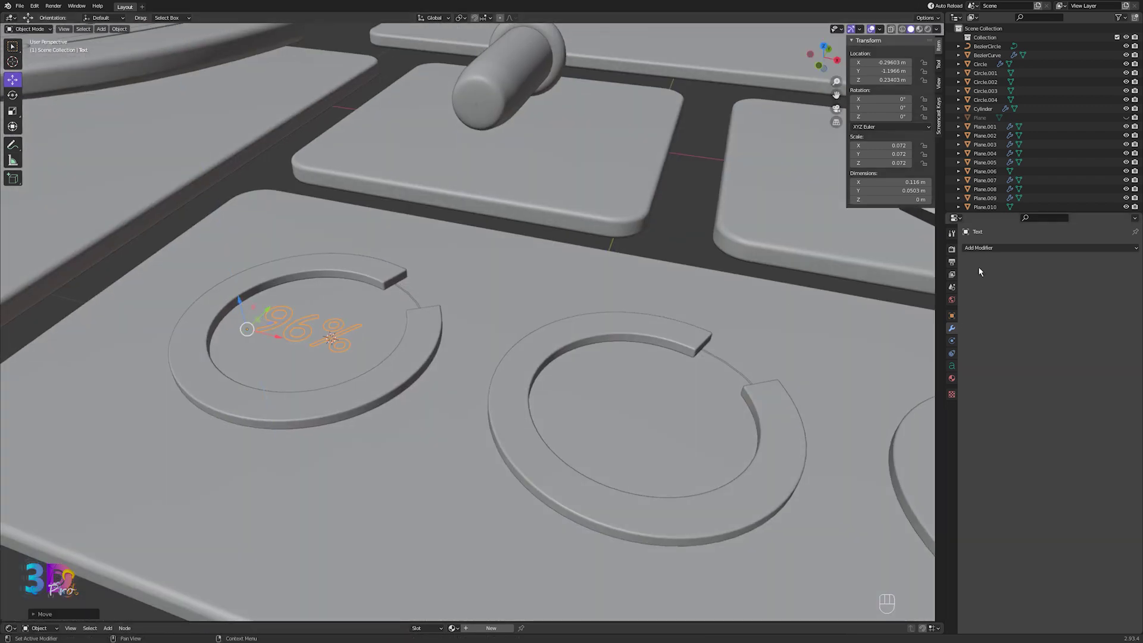
left_click(952, 365)
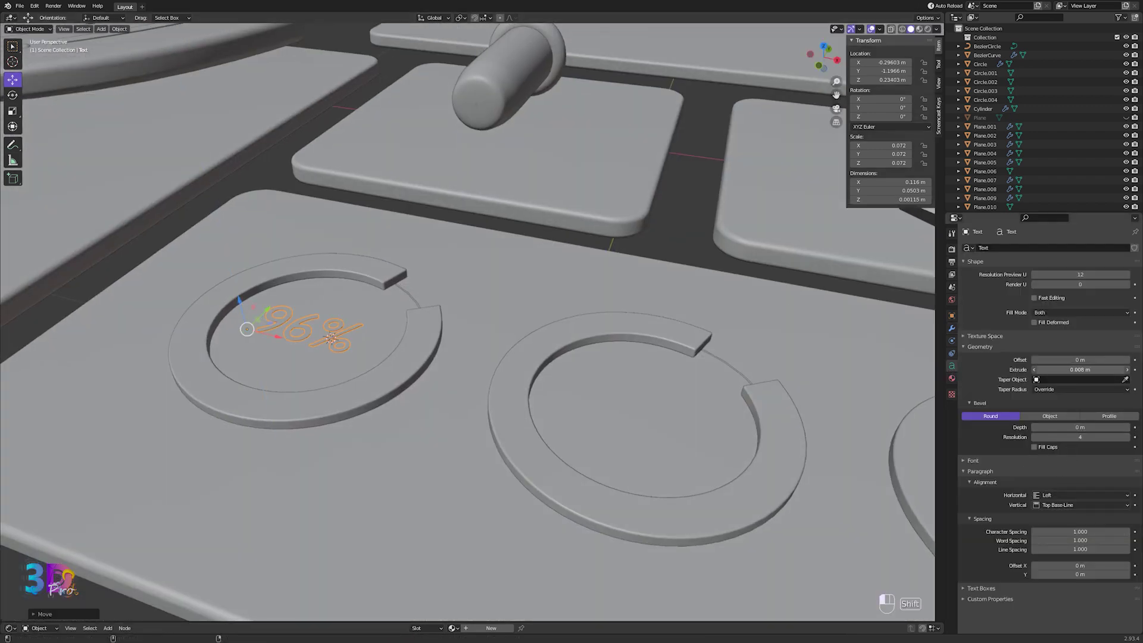
scroll(507, 406, "down", 2)
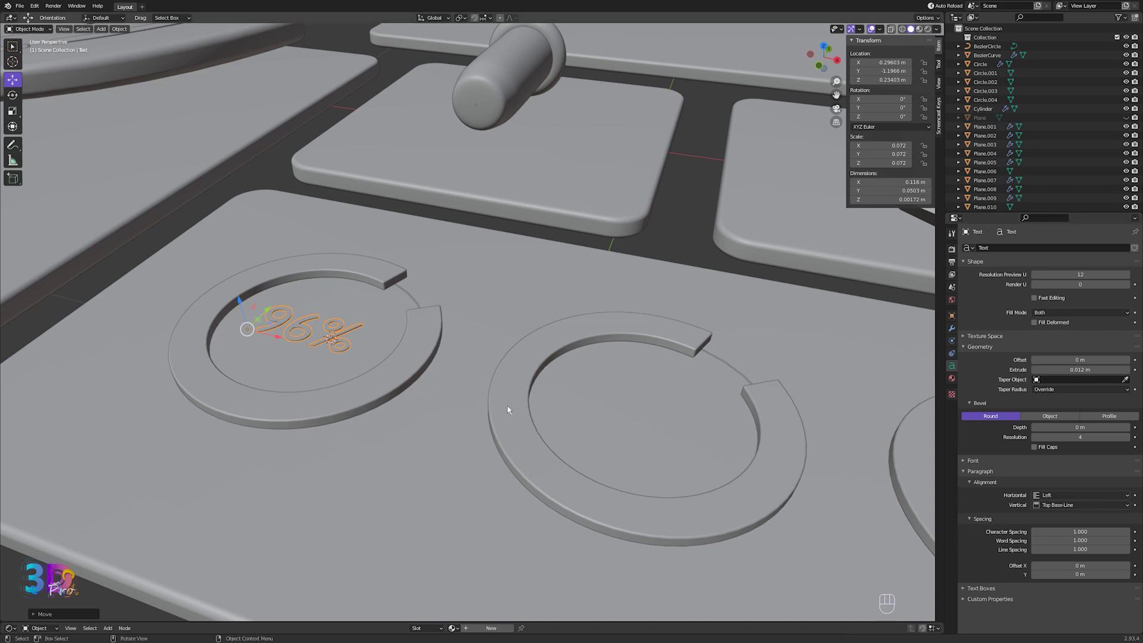
- Nudge the 96% text along X in top view to centre it inside the left ring
key("KP_7")
scroll(346, 361, "down", 1)
key("g")
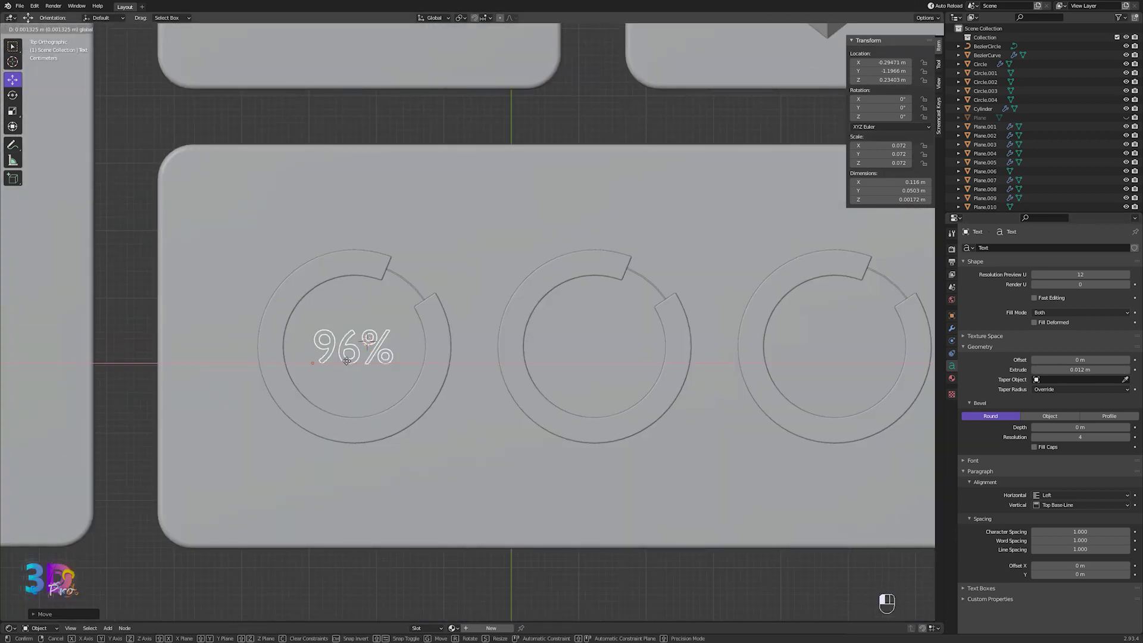
left_click(345, 360)
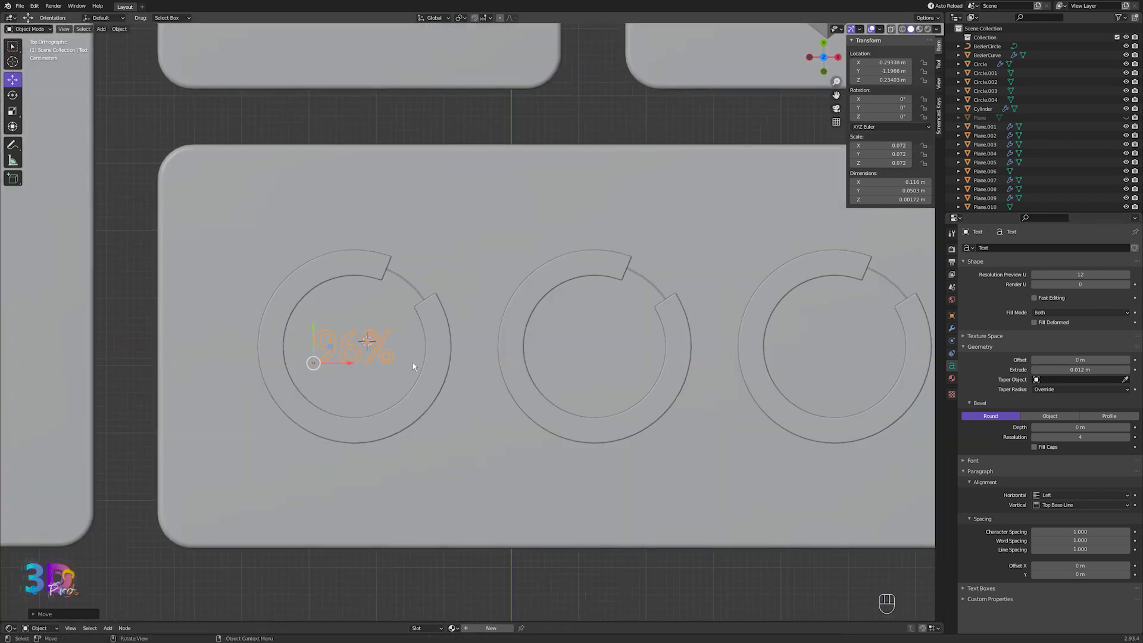
- Duplicate the 96% text into the middle ring and change the copy to 56%
scroll(412, 362, "down", 2)
key("shift+d")
left_click(520, 416)
key("Tab")
key("BackSpace")
key("BackSpace")
key("BackSpace")
type("56%")
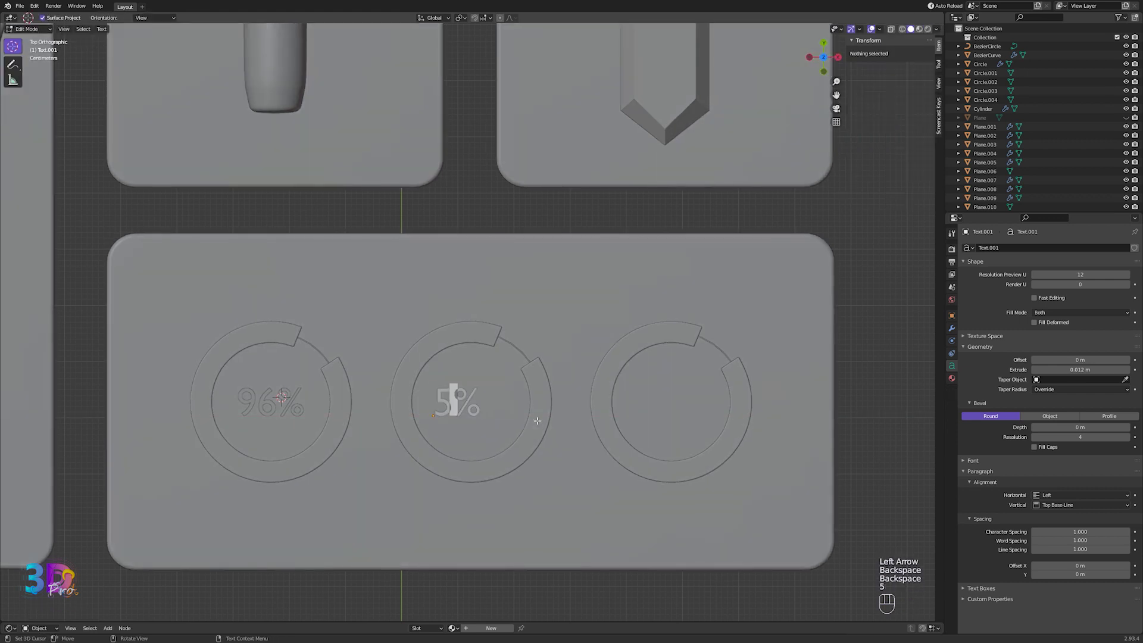
key("Tab")
- Duplicate the 56% text along X into the third ring and change the copy to 26%
key("shift+d")
key("x")
left_click(707, 434)
key("Tab")
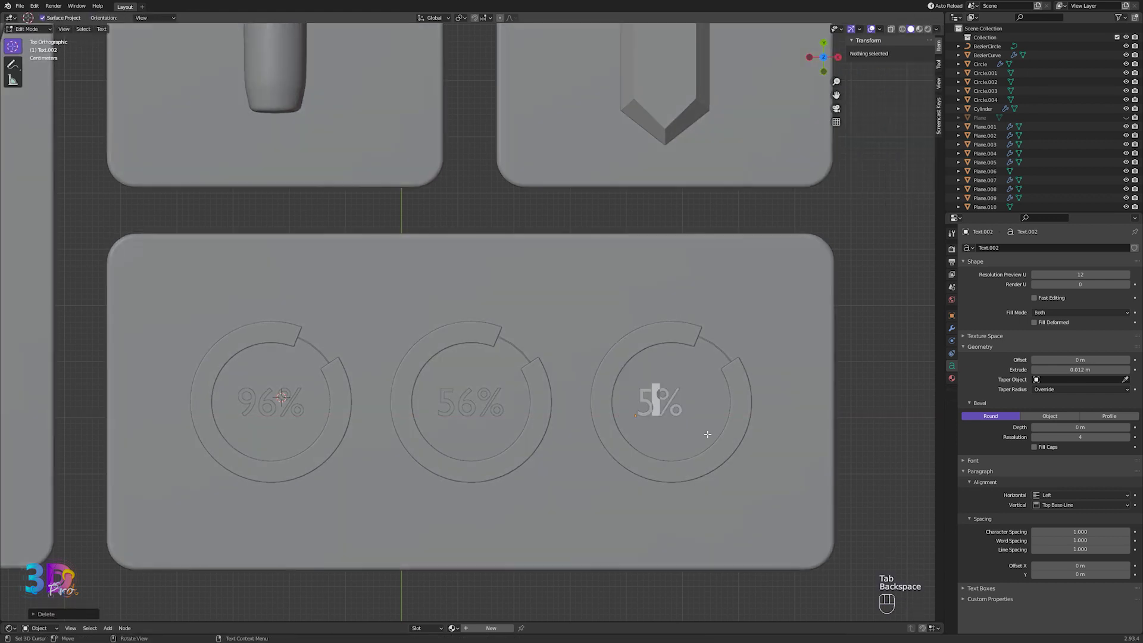
key("BackSpace")
key("BackSpace")
key("BackSpace")
type("26%")
key("Tab")
- Duplicate the 96% text below the first ring and change the copy to "Start Game"
left_click(275, 404)
key("shift+d")
left_click(264, 521)
key("Tab")
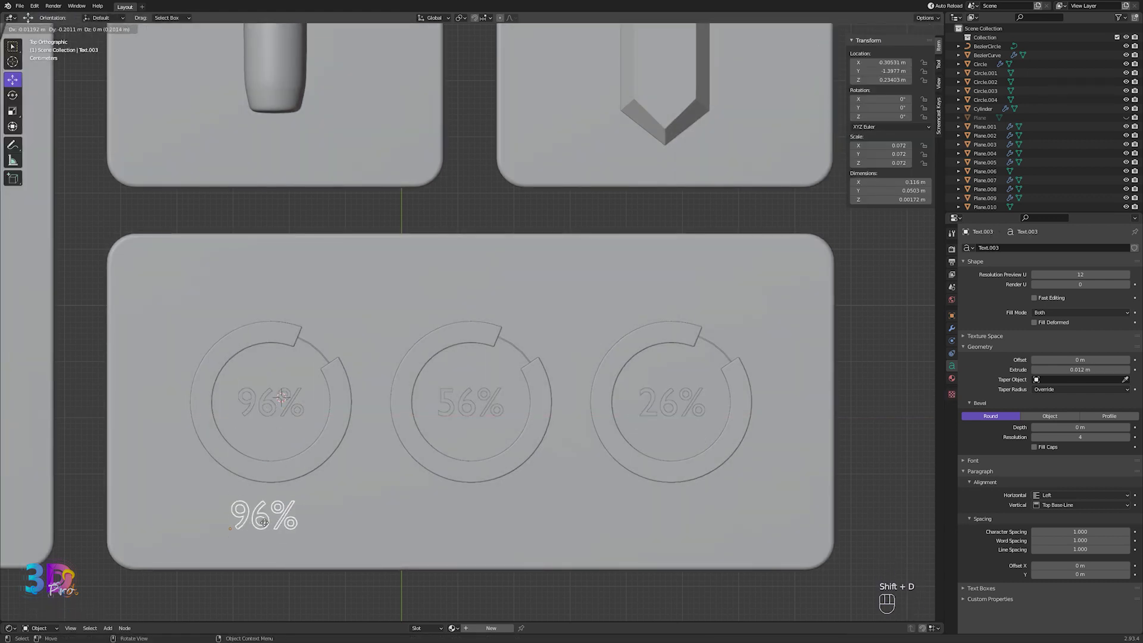
key("BackSpace")
key("BackSpace")
key("BackSpace")
key("BackSpace")
key("BackSpace")
type("Start Game")
key("Tab")
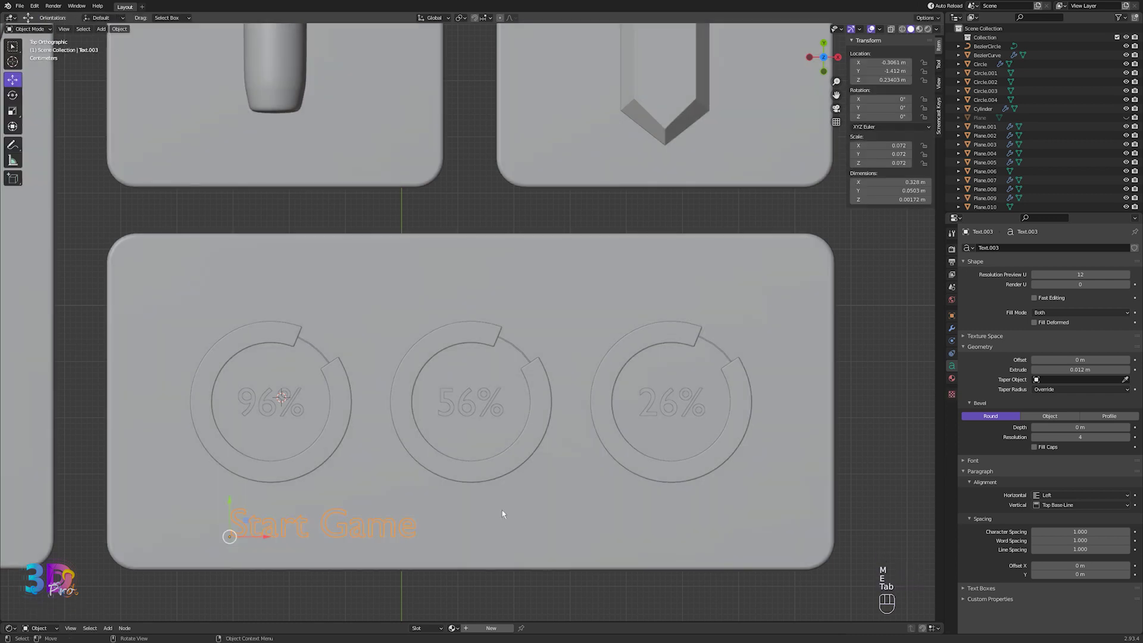
- Scale the "Start Game" label down to about 0.040 and centre it under the first ring
key("s")
left_click(395, 523)
left_click_drag(273, 535, 258, 535)
- Duplicate the "Start Game" label under the middle ring and change the copy to "Metacritic"
key("shift+d")
left_click(470, 534)
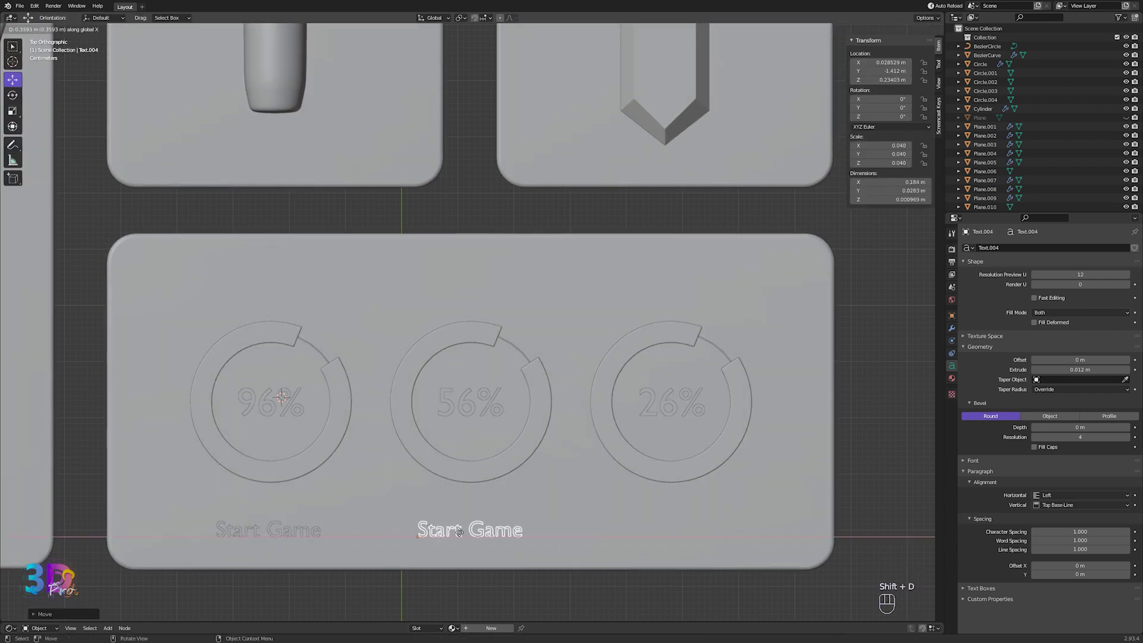
key("Tab")
key("BackSpace")
key("BackSpace")
key("BackSpace")
key("BackSpace")
key("BackSpace")
type("Metacritic")
key("Tab")
- Duplicate the "Metacritic" label under the third ring and change the copy to "User Avg"
key("shift+d")
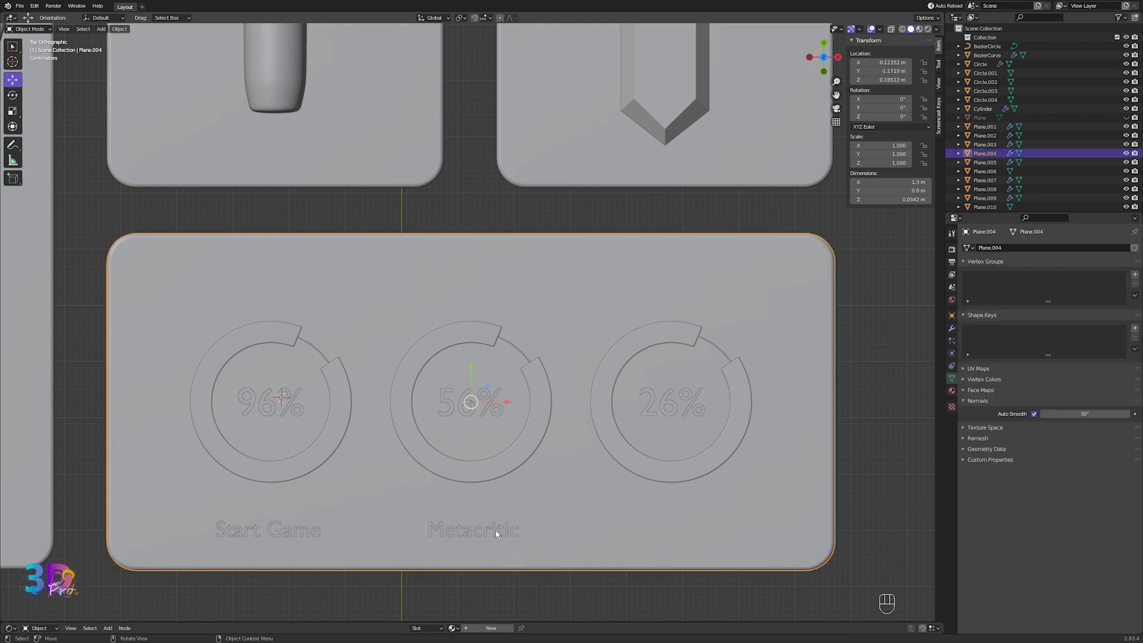
left_click(693, 532)
key("Tab")
key("BackSpace")
key("BackSpace")
key("BackSpace")
type("User A")
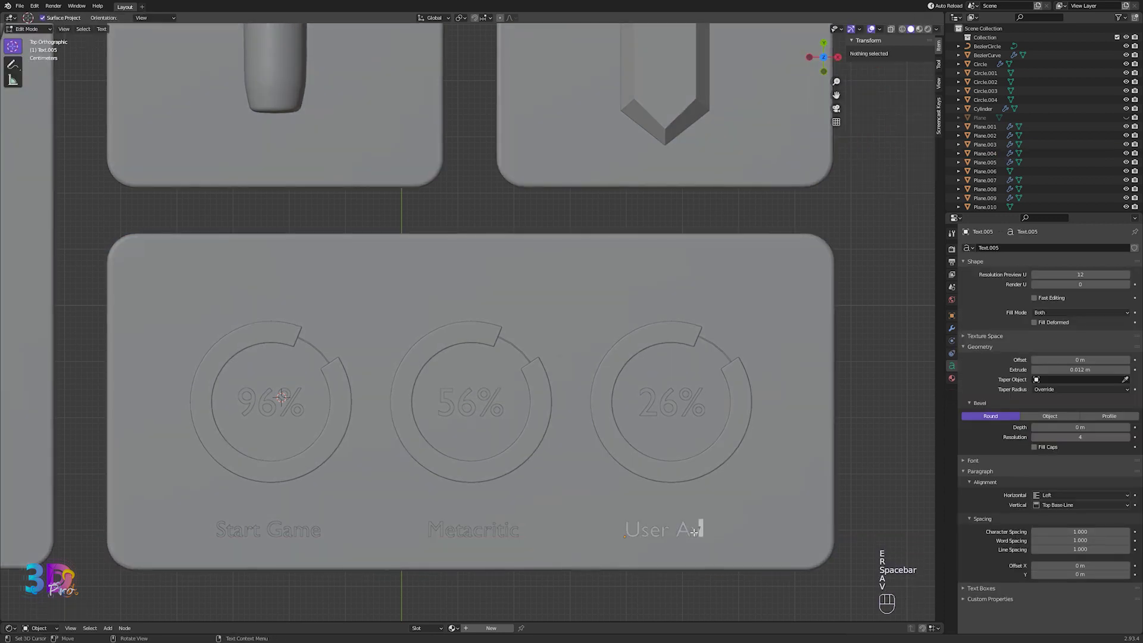
type("vg")
key("Tab")
- Deselect everything and create a new empty scene for the imported icon
scroll(577, 408, "down", 5)
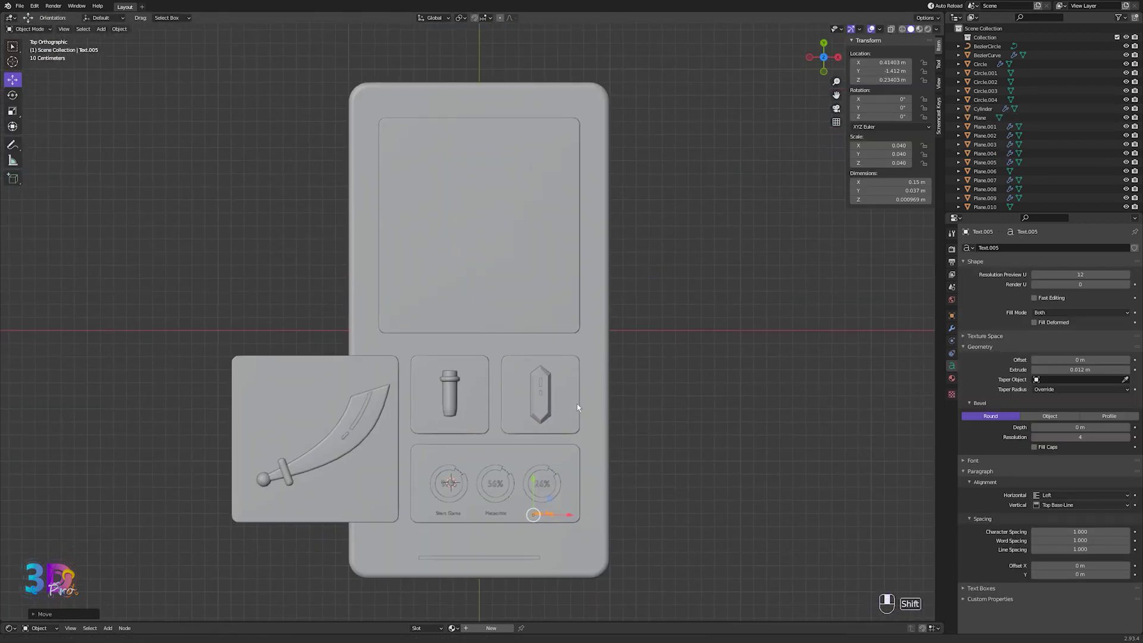
scroll(577, 407, "down", 2)
left_click(701, 386)
scroll(701, 386, "up", 2)
left_click(1037, 5)
left_click(1012, 19)
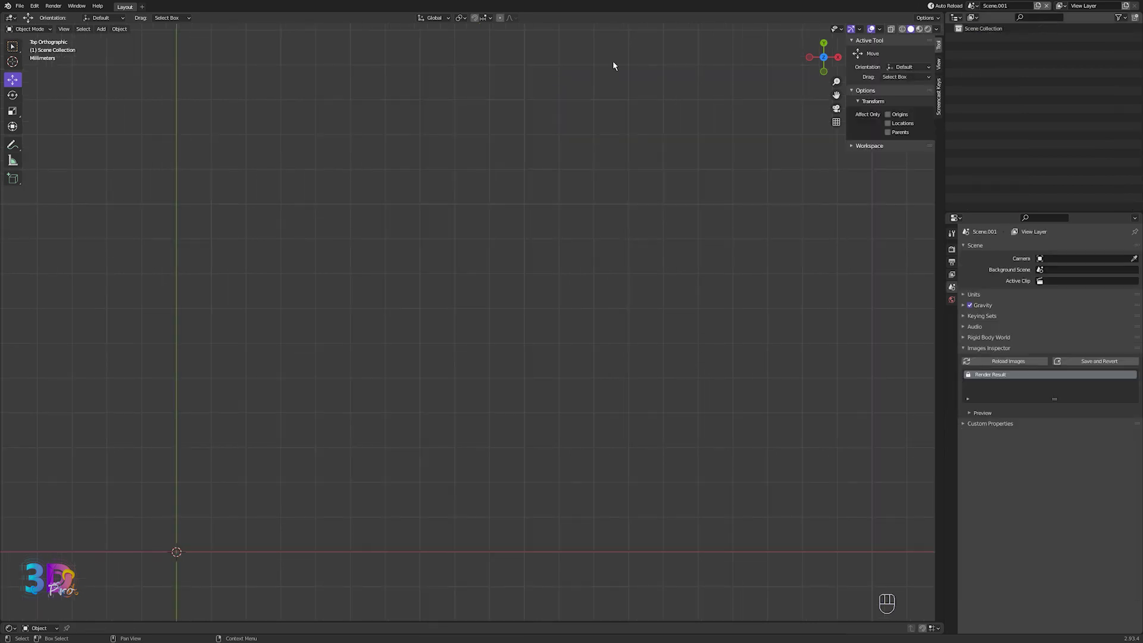
- Import the discord.svg game controller icon into the new scene
left_click(20, 6)
mouse_move(36, 126)
left_click(148, 162)
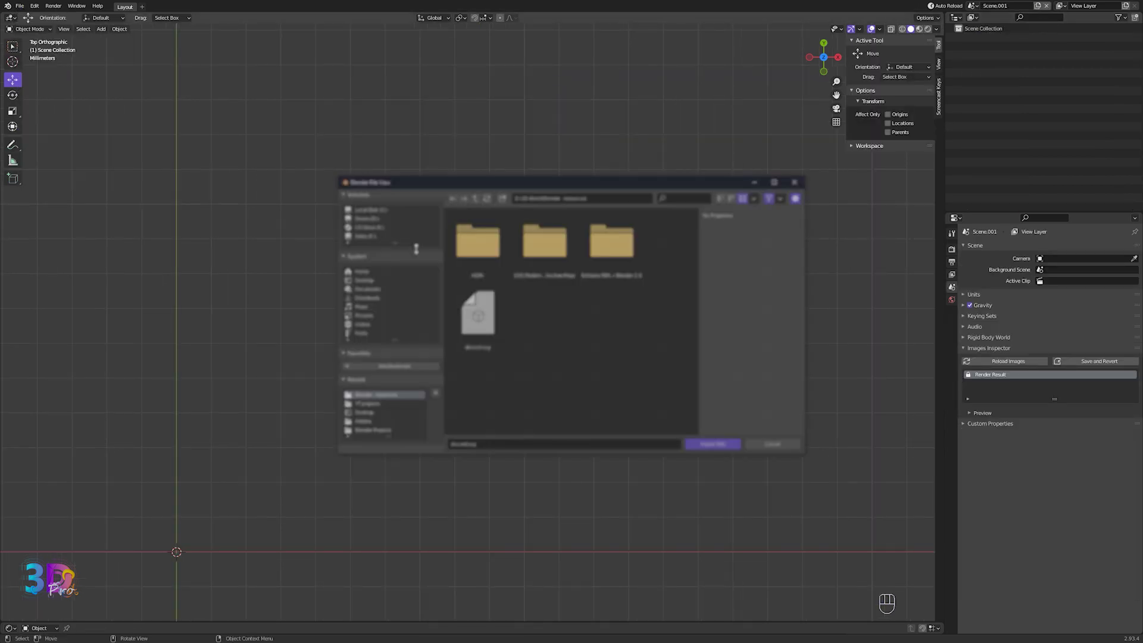
double_click(470, 344)
scroll(380, 397, "down", 2)
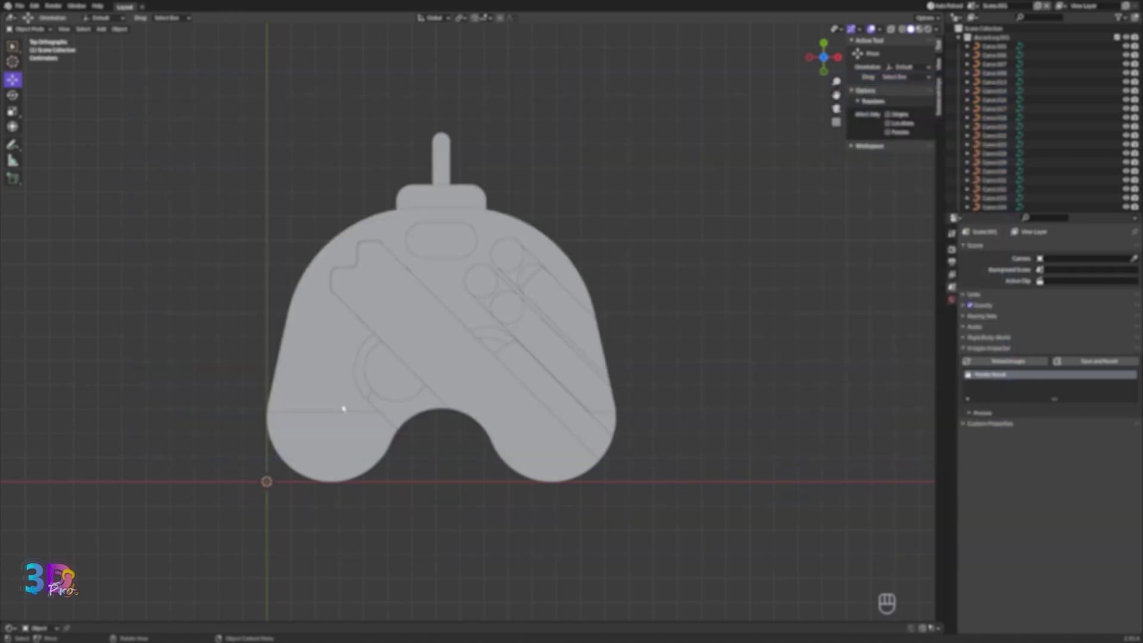
- Check the imported controller in wireframe and delete the extra overlapping and diagonal curves across its body
left_click(342, 407)
scroll(337, 367, "down", 1)
scroll(340, 363, "up", 2)
key("z")
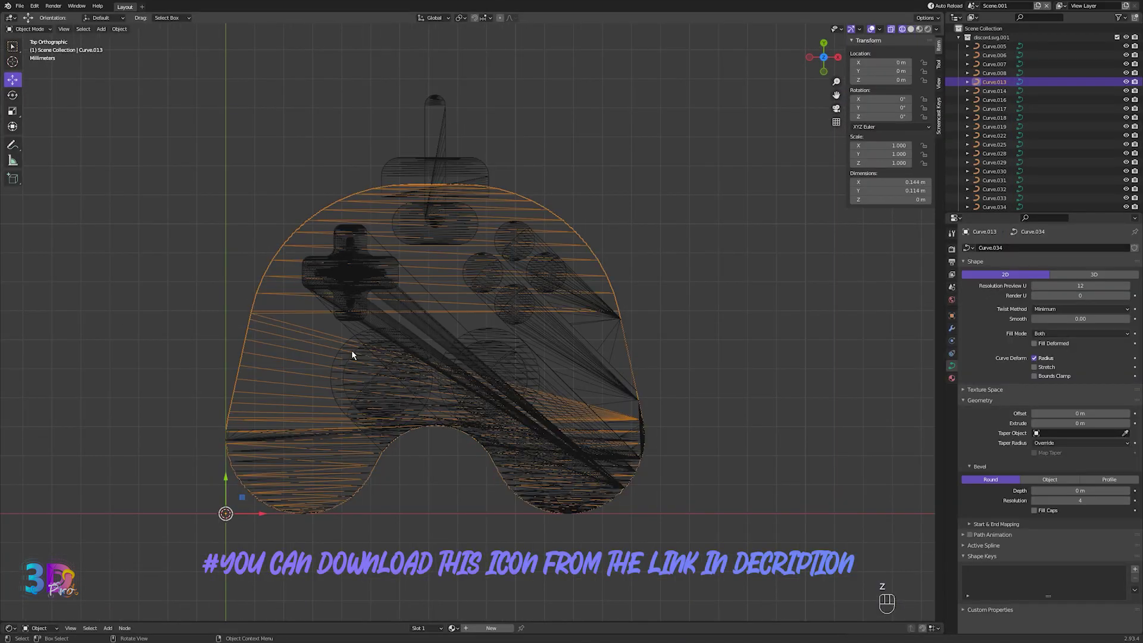
key("z")
key("Delete")
left_click(452, 418)
key("Delete")
key("Delete")
left_click(576, 387)
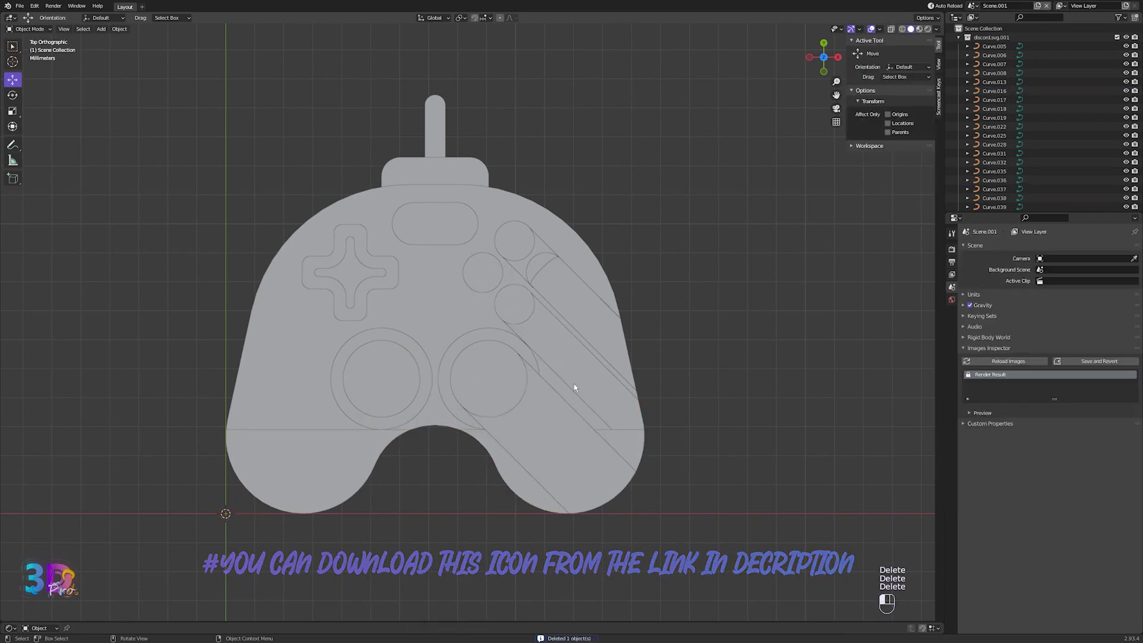
key("Delete")
left_click(316, 451)
key("Delete")
- Delete the inner D-pad outline, the diagonal strip over the face buttons and the connector parts above the controller
left_click(346, 288)
left_click(345, 288)
left_click(616, 334)
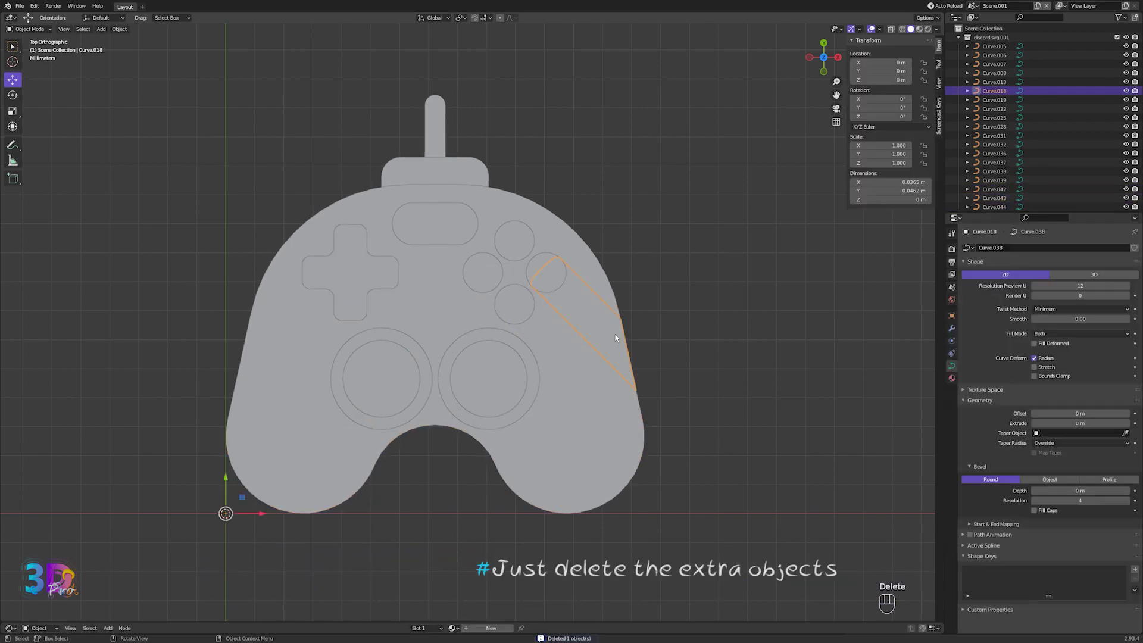
key("Delete")
left_click(444, 188)
key("Delete")
- Set the controller body curve's origin to its geometry and lower it about 0.0064 m along Z below the buttons
left_click(440, 224)
middle_click_drag(483, 362, 560, 429)
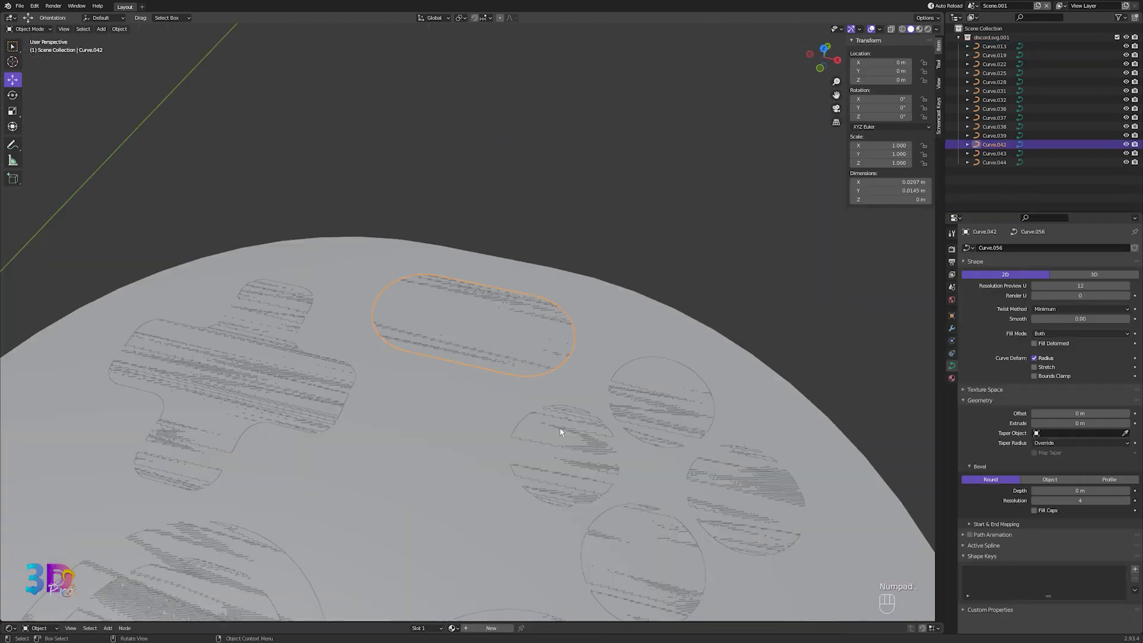
scroll(562, 417, "down", 4)
left_click(564, 412)
right_click(564, 411)
left_click(609, 421)
left_click_drag(433, 322, 435, 340)
- Delete the larger outer circles around both thumbsticks
left_click(489, 391)
right_click(472, 387)
key("Escape")
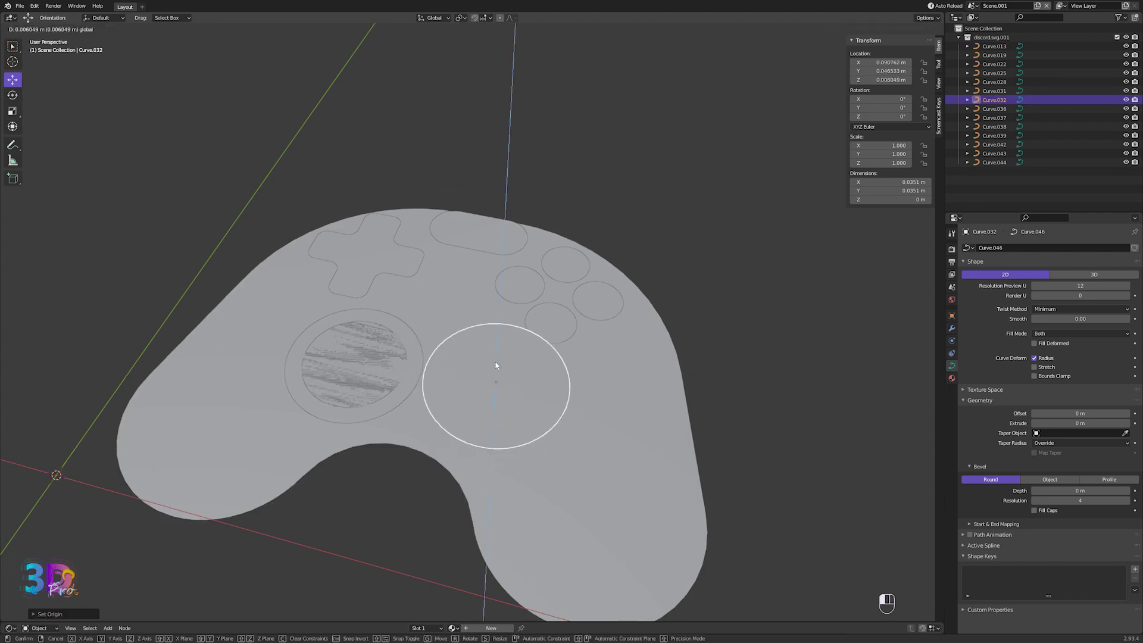
middle_click_drag(472, 387, 463, 359)
key("Delete")
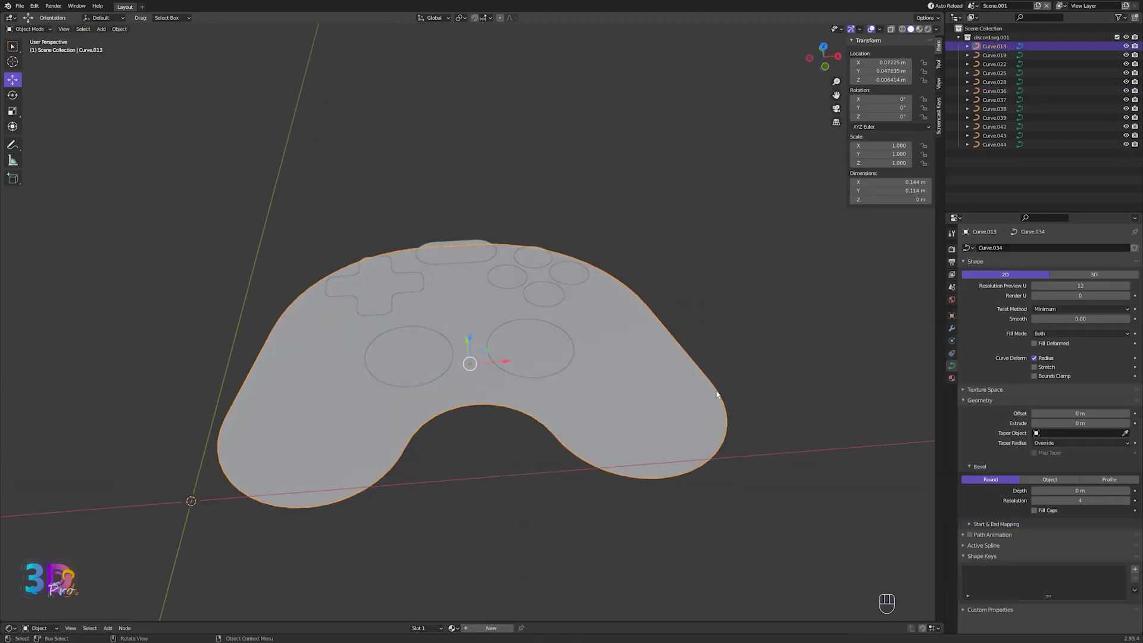
- Select all the controller curves and convert them to meshes
right_click(635, 358)
mouse_move(632, 361)
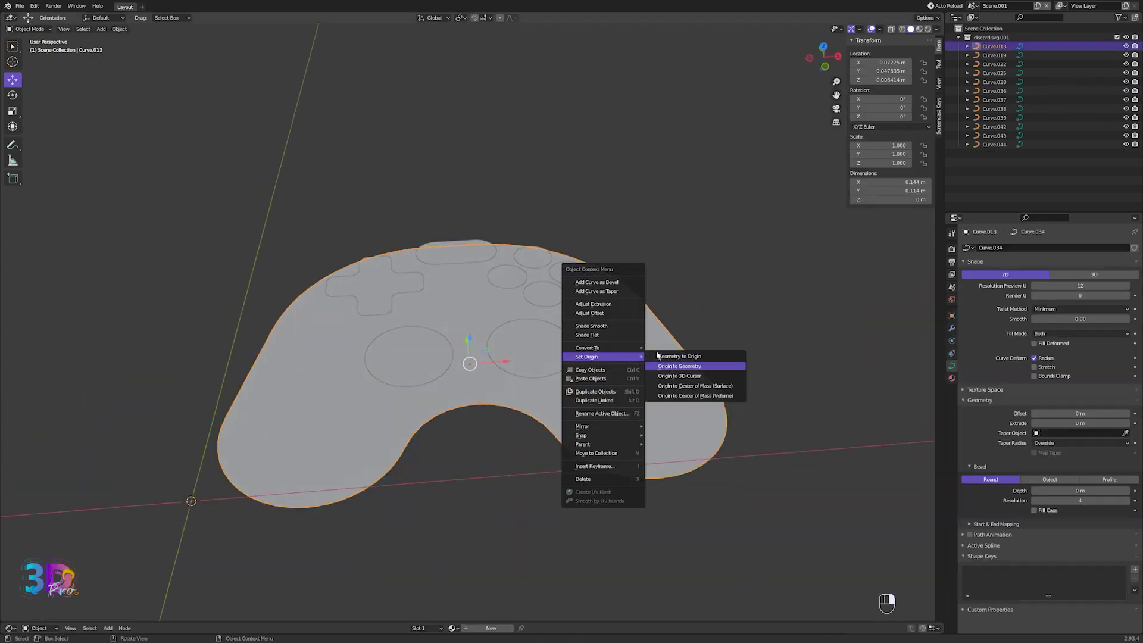
key("a")
right_click(332, 400)
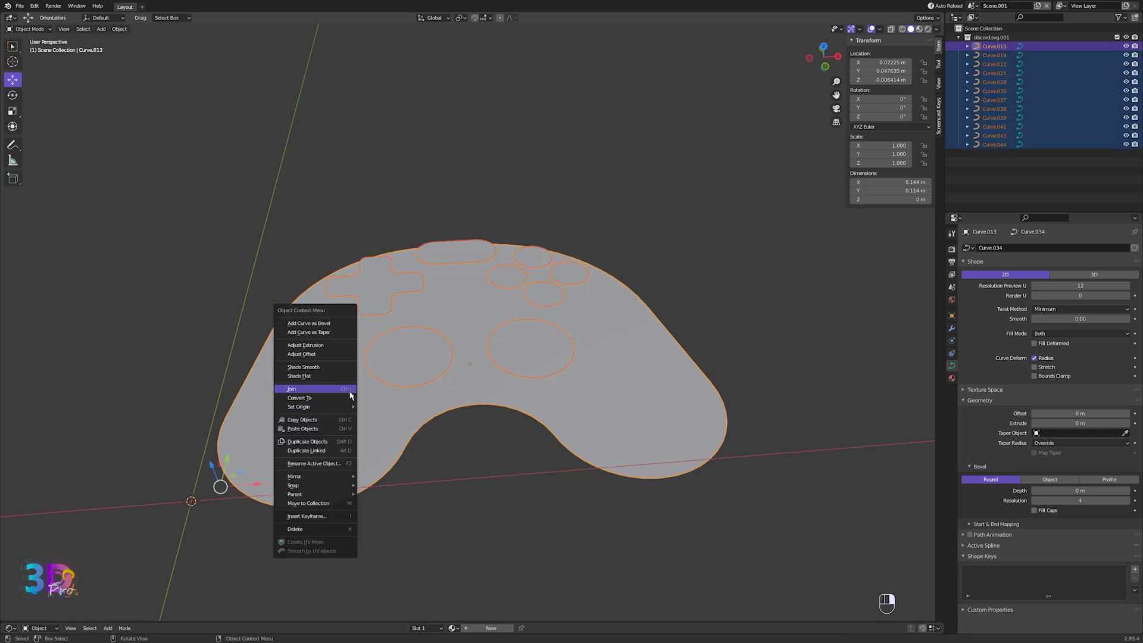
mouse_move(321, 397)
left_click(385, 406)
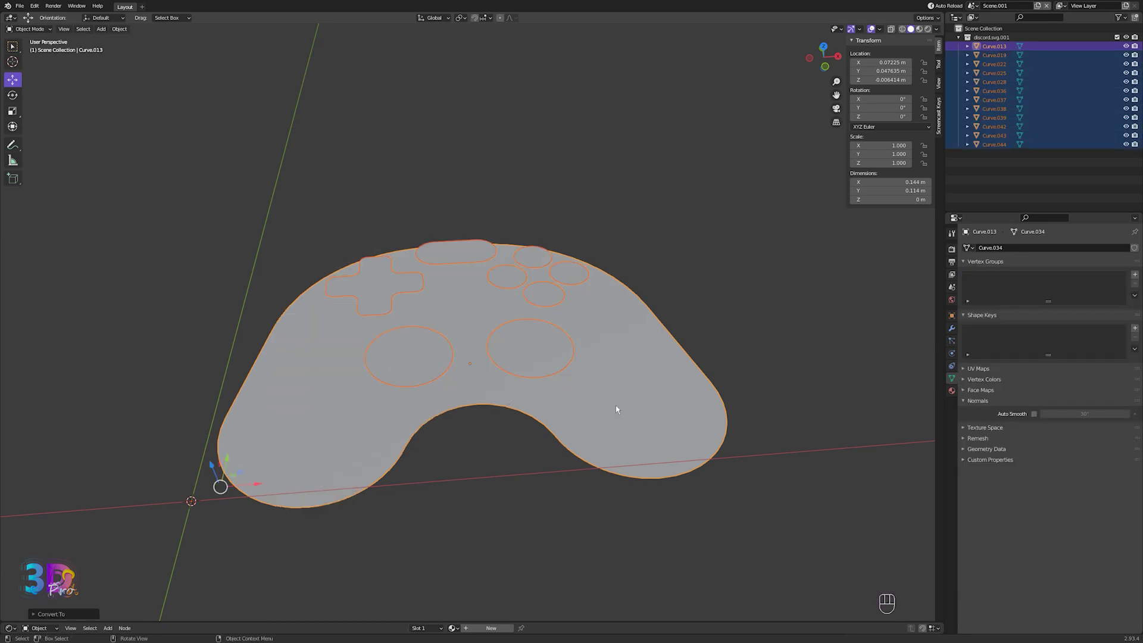
- Simplify the controller body mesh with a planar Decimate modifier at 9.6° and apply it
left_click(952, 330)
left_click(1030, 248)
key("Tab")
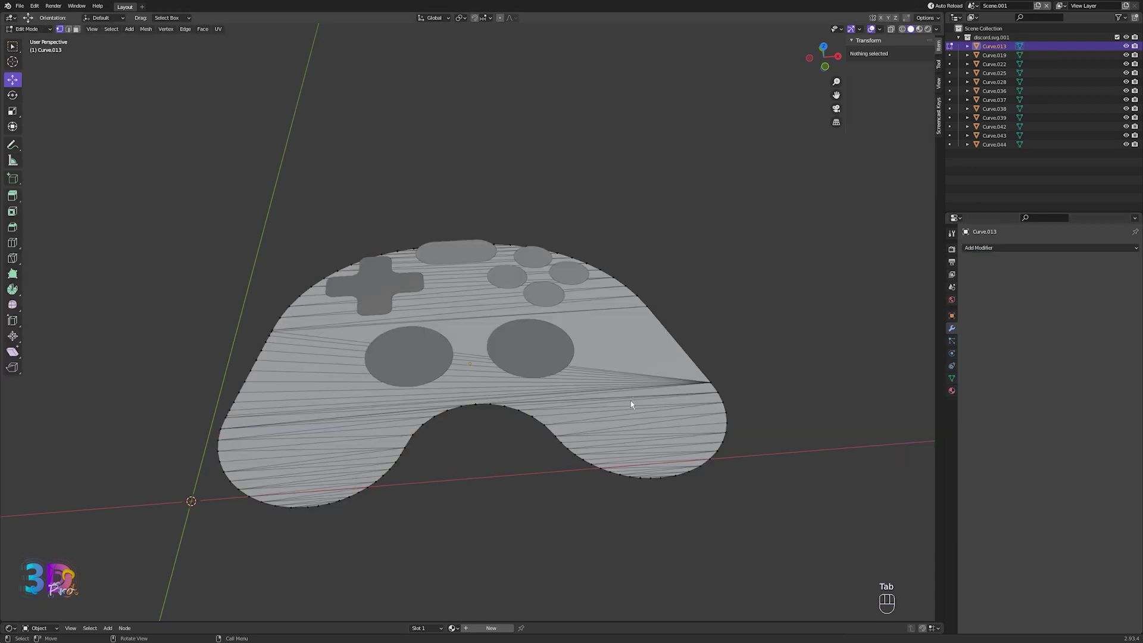
key("Tab")
left_click(1021, 248)
left_click(960, 313)
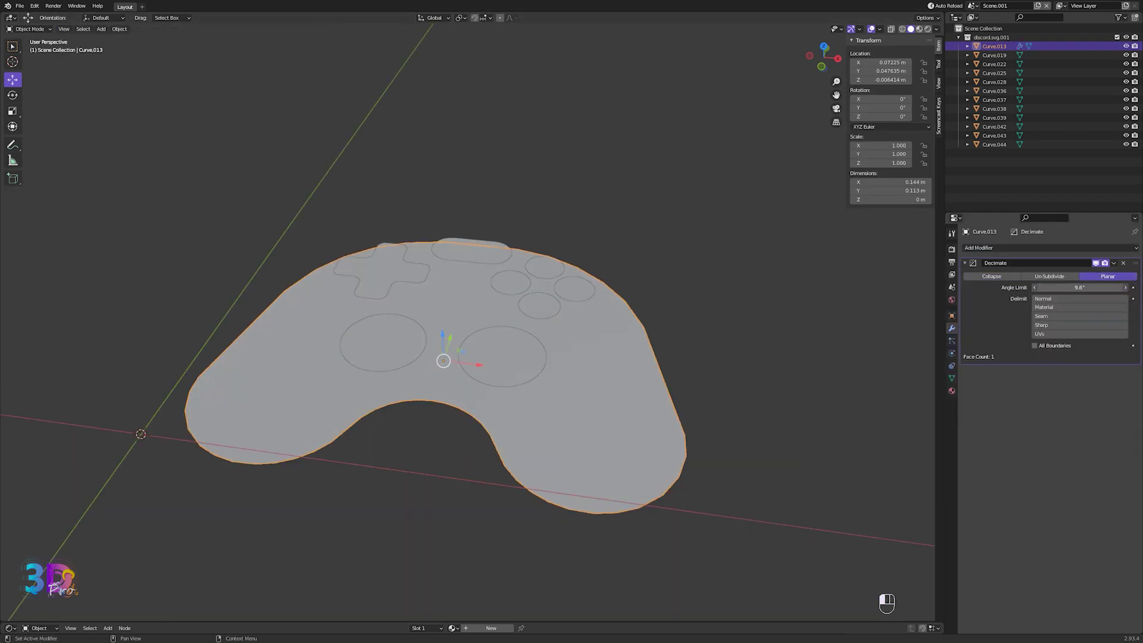
left_click(1114, 264)
left_click(1105, 274)
key("Tab")
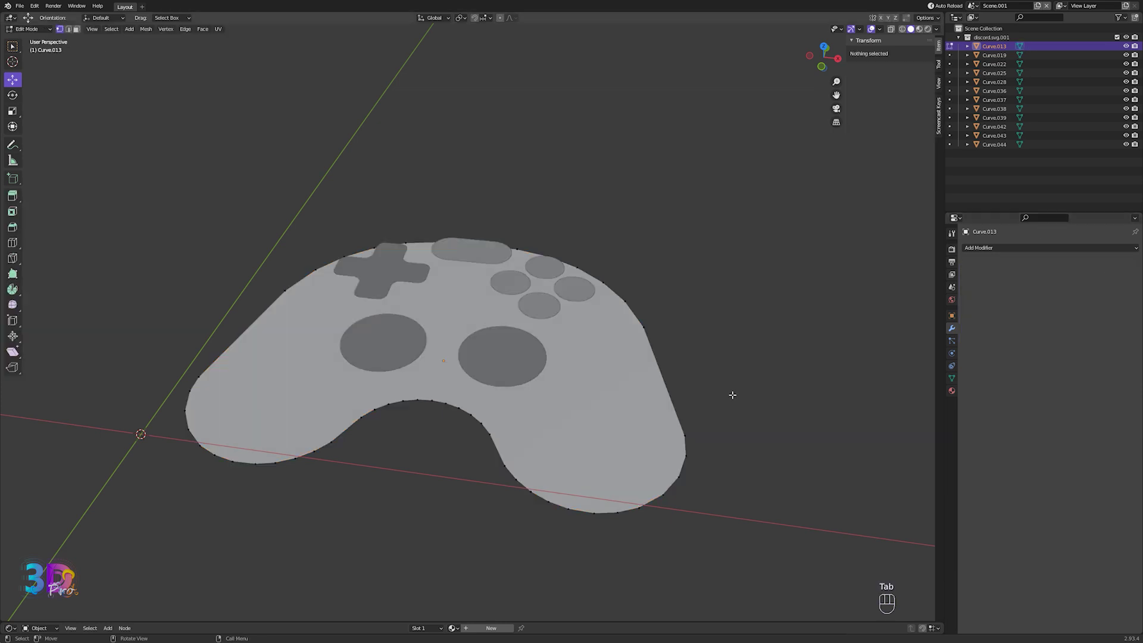
key("Tab")
- Add a Solidify modifier and a 0.1 m Bevel modifier with 62 segments to the controller body
left_click(990, 247)
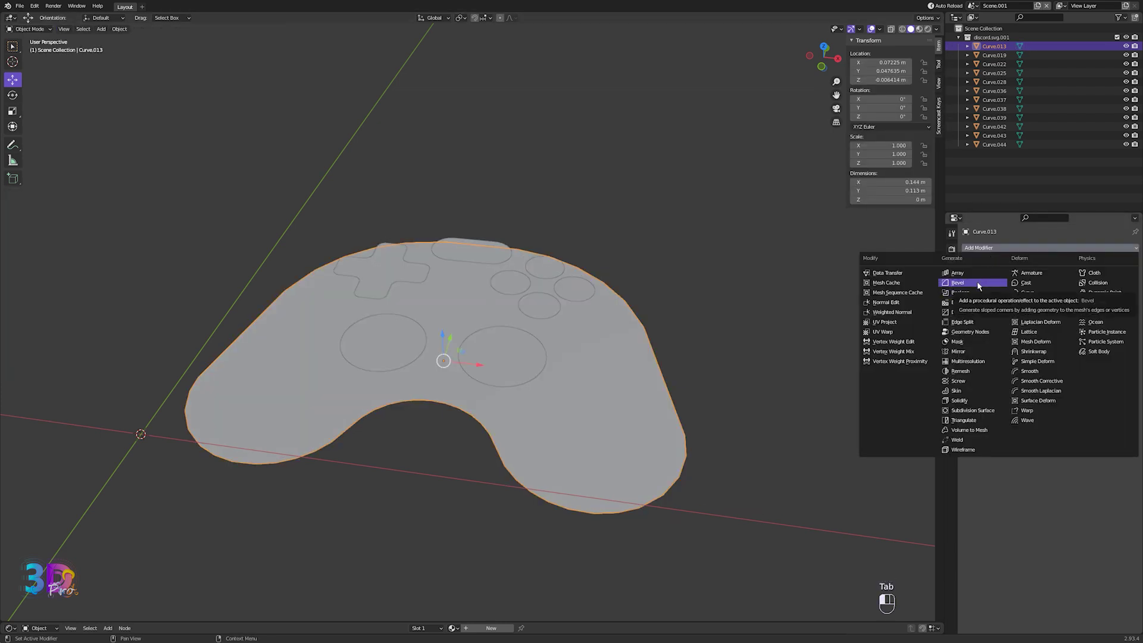
key("Return")
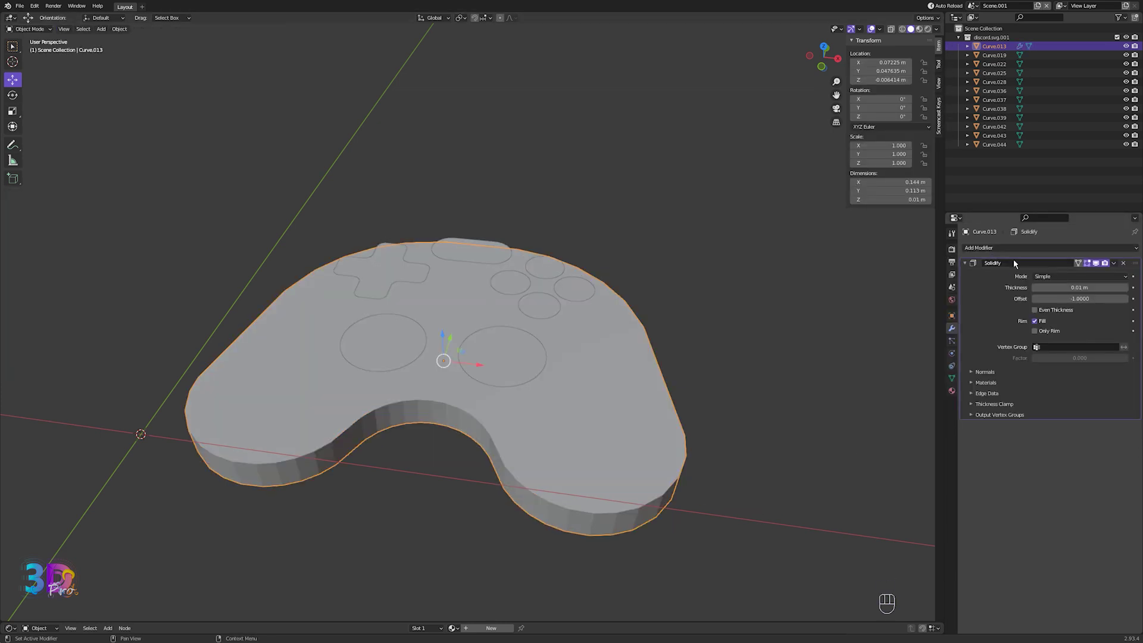
left_click(1001, 248)
left_click(989, 284)
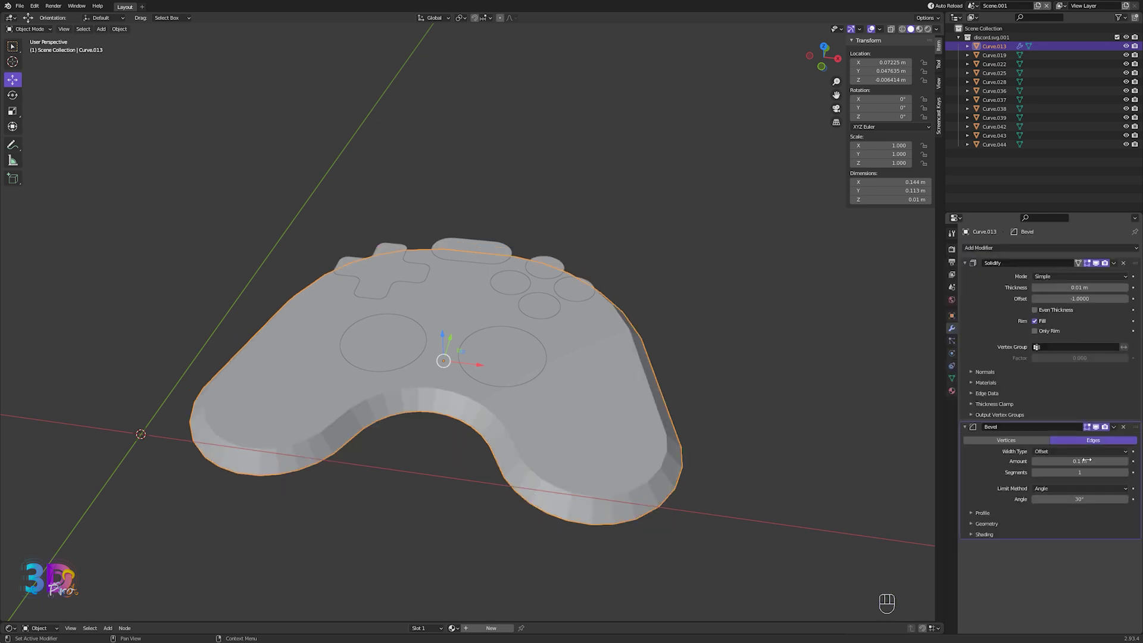
left_click_drag(1083, 472, 1140, 472)
- Shade the controller body smooth and set its Solidify thickness to about 0.044 m
left_click_drag(1070, 287, 1101, 288)
right_click(610, 443)
left_click(609, 442)
middle_click_drag(619, 443, 643, 416)
key("Tab")
key("Tab")
mouse_move(434, 380)
middle_mouse_down()
mouse_move(501, 418)
mouse_move(435, 381)
middle_mouse_up()
key("Tab")
key("Tab")
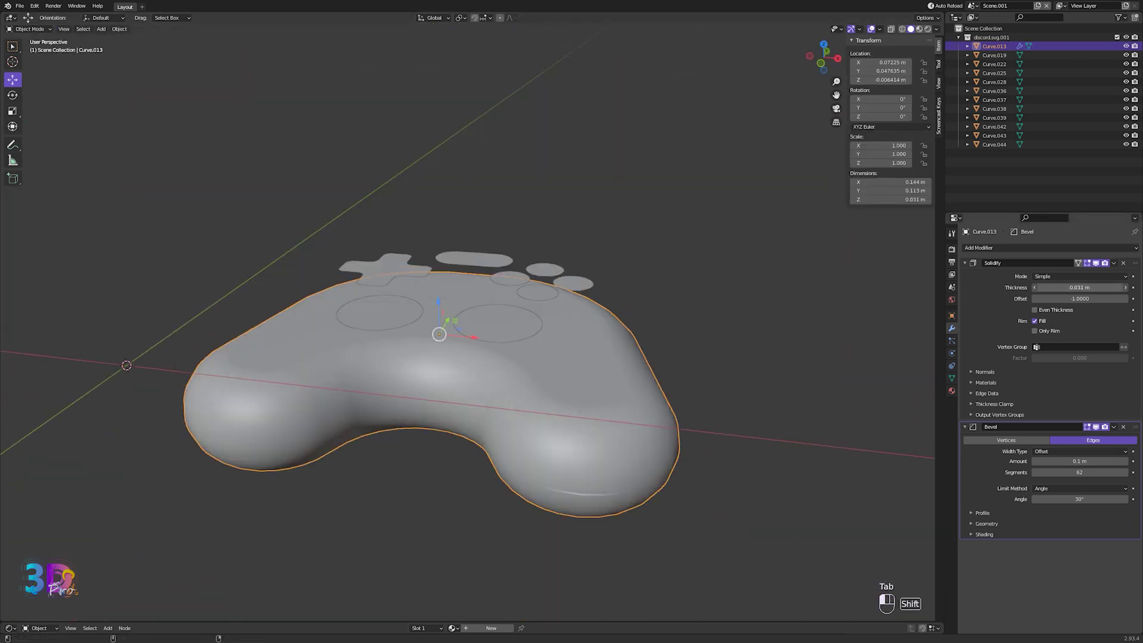
mouse_move(1079, 287)
left_mouse_down()
mouse_move(1107, 288)
mouse_move(1089, 288)
left_mouse_up()
middle_click_drag(494, 351, 486, 409)
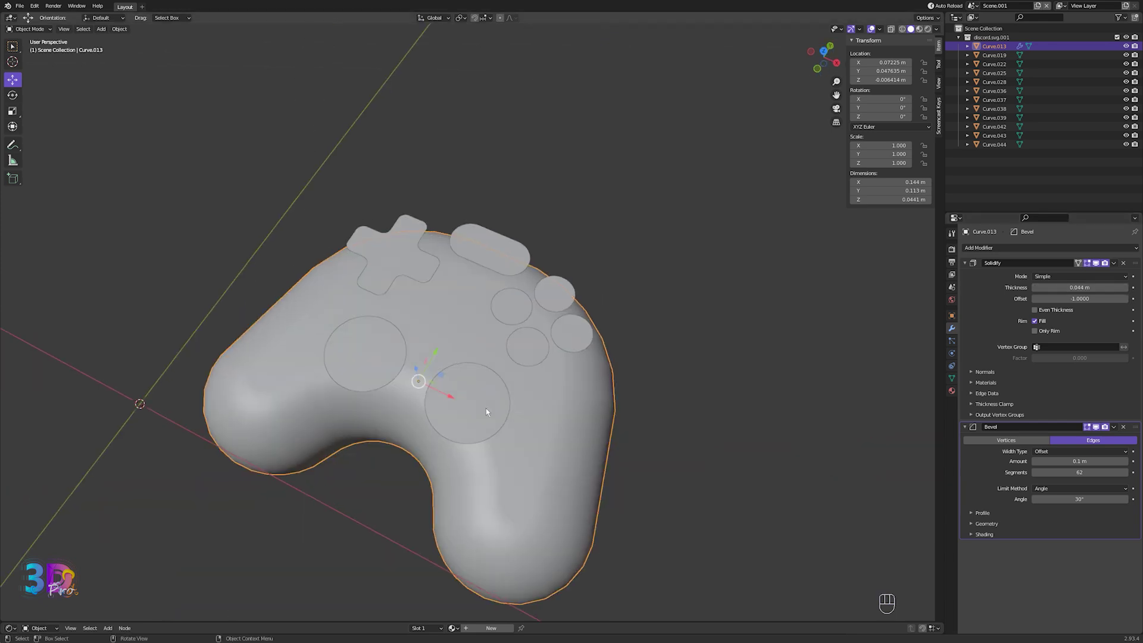
- Delete the thumbstick circles and all face buttons except the upper one, and select that remaining button
key("KP_7")
middle_click_drag(470, 378, 448, 326)
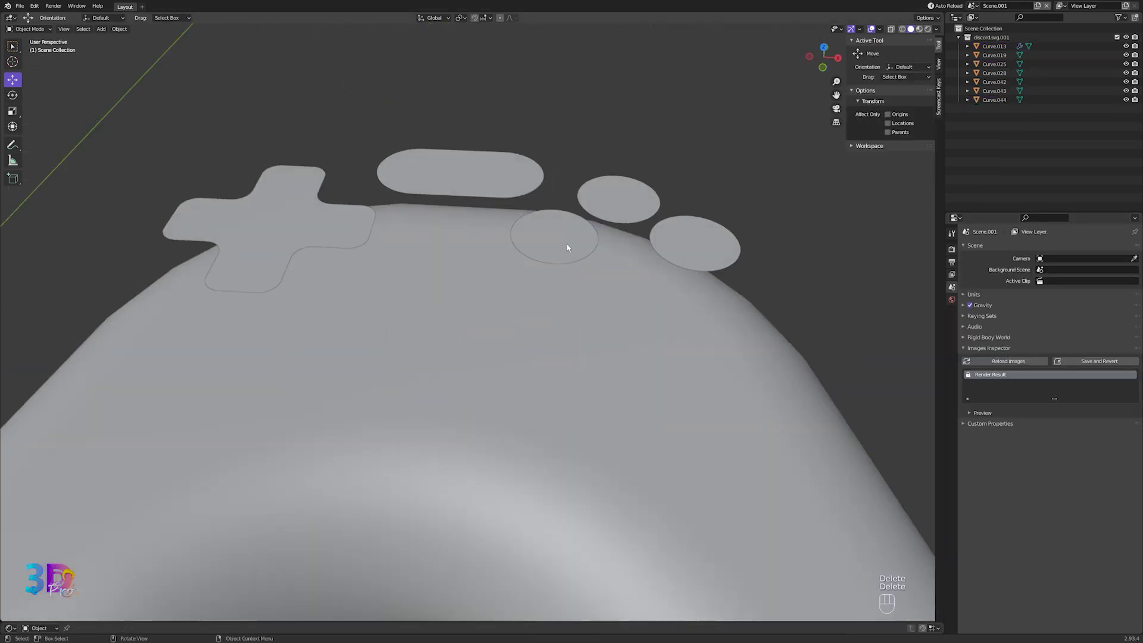
left_click(619, 202)
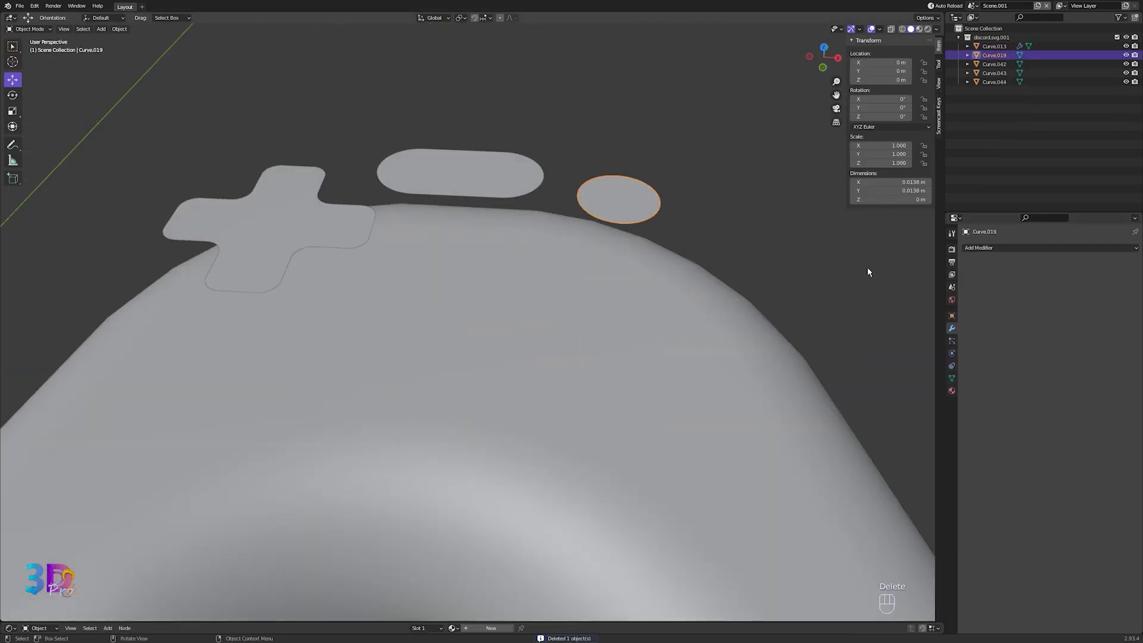
- Simplify the remaining round face button with a planar Decimate modifier at 6.6° and apply it
left_click(1012, 247)
left_click(962, 312)
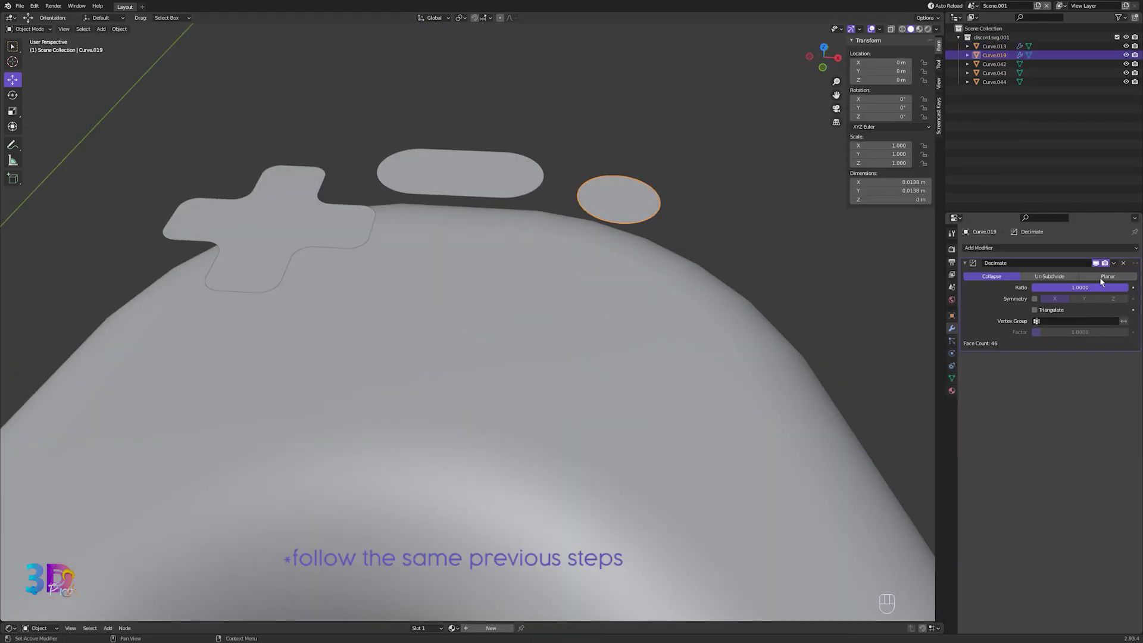
left_click(1099, 277)
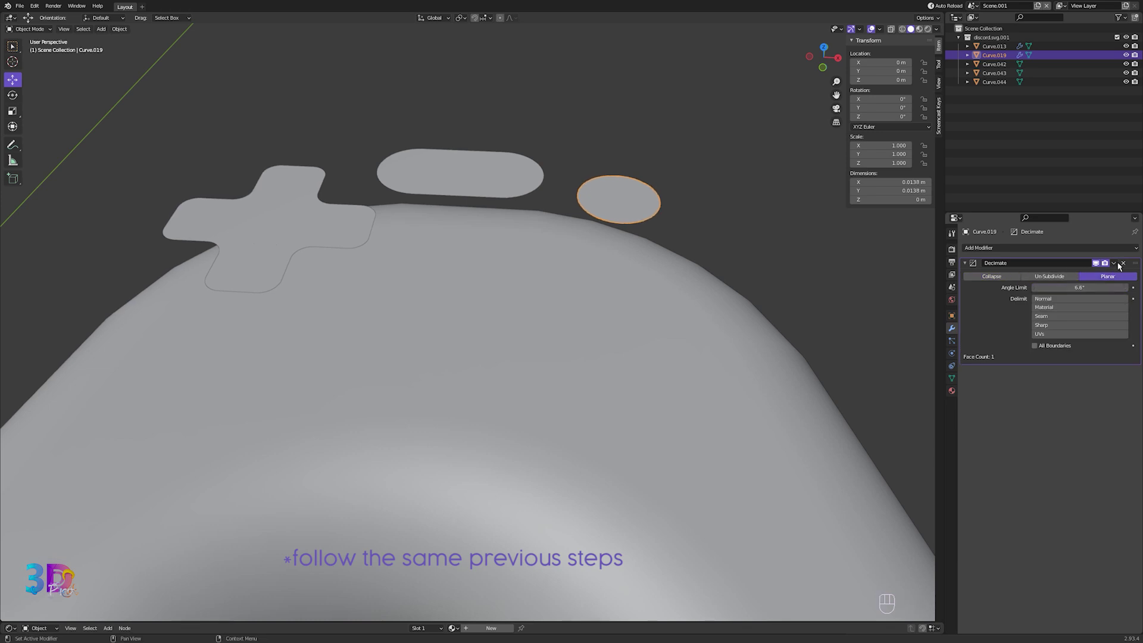
key("ctrl+a")
- Simplify the cross-shaped D-pad with a planar Decimate modifier at 3.9°, apply it and open its mesh for editing
left_click(357, 235)
key("Tab")
key("Tab")
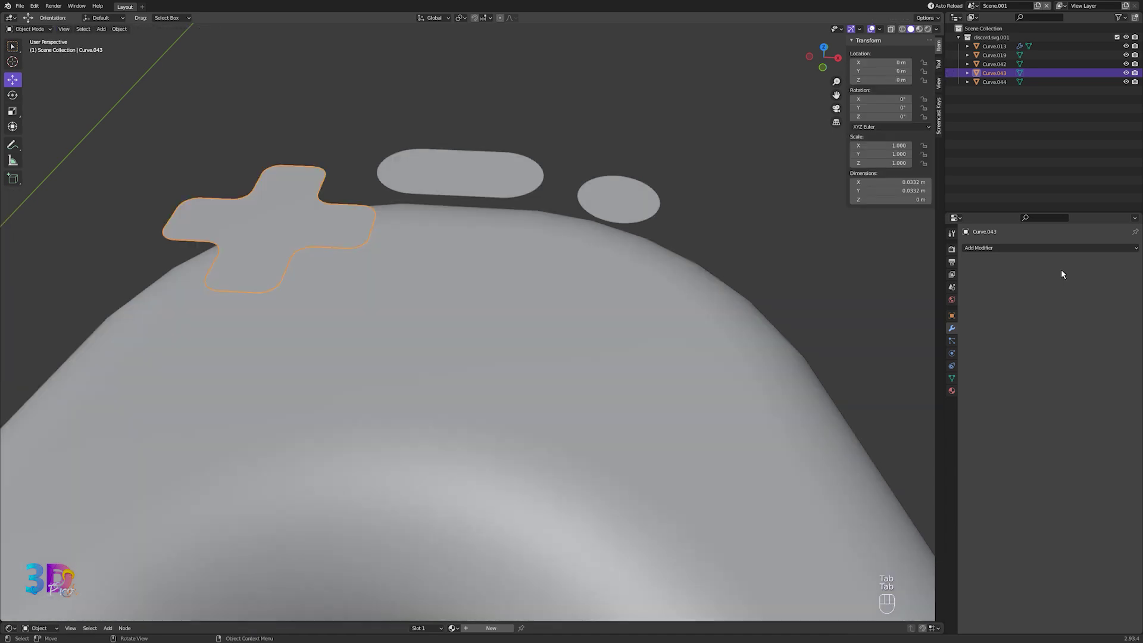
left_click(1047, 247)
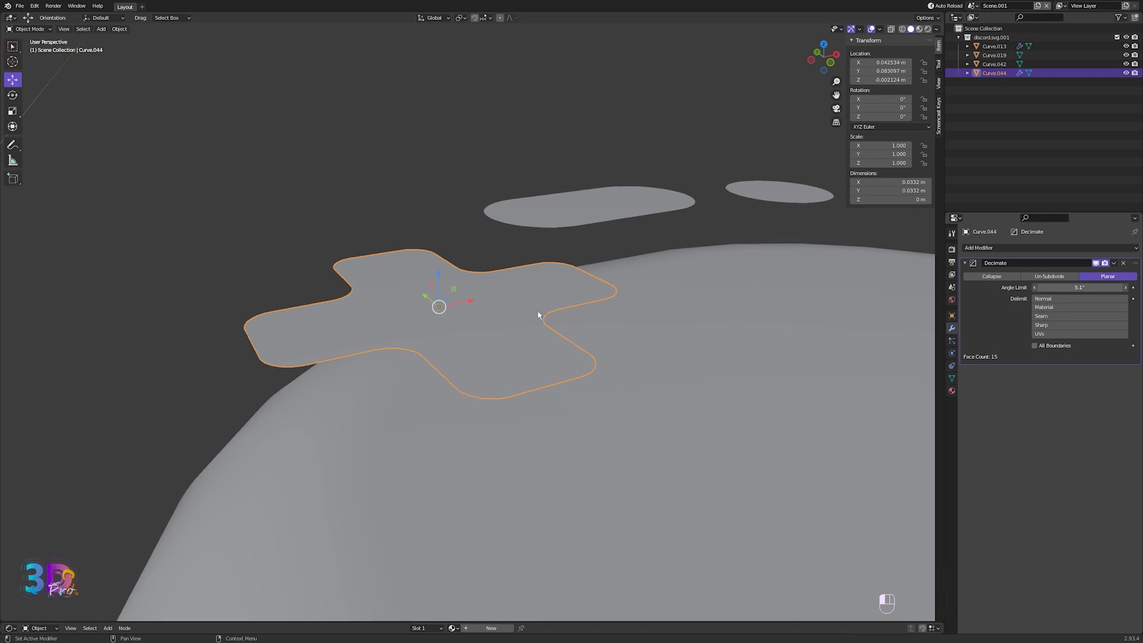
left_click_drag(1079, 287, 1072, 287)
middle_click_drag(473, 391, 475, 389)
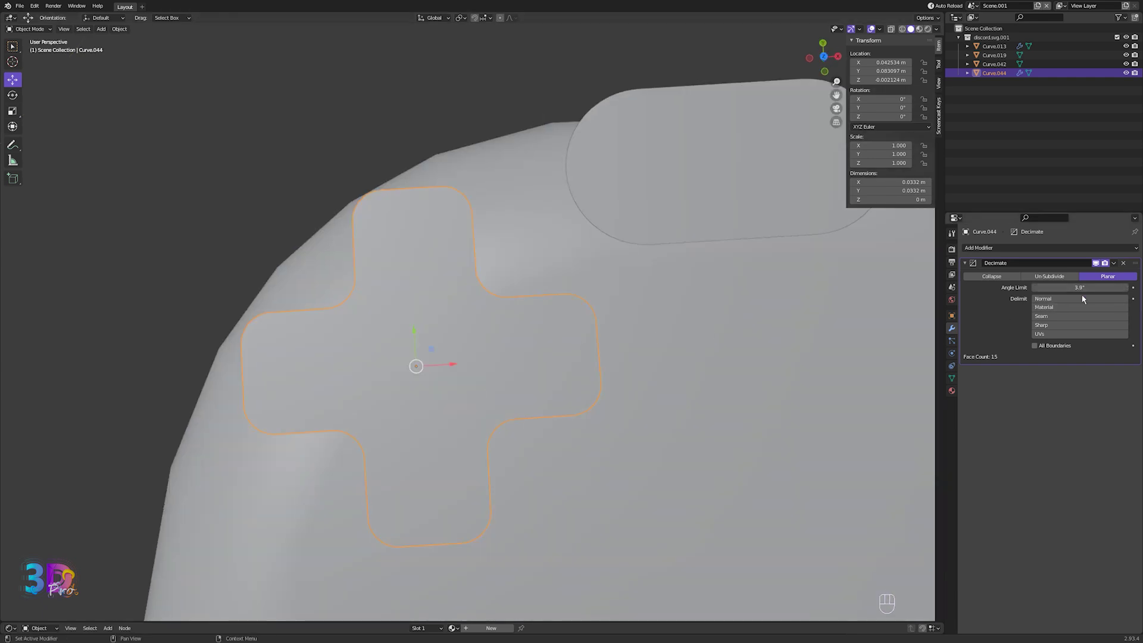
left_click(1113, 263)
left_click(1083, 274)
key("Tab")
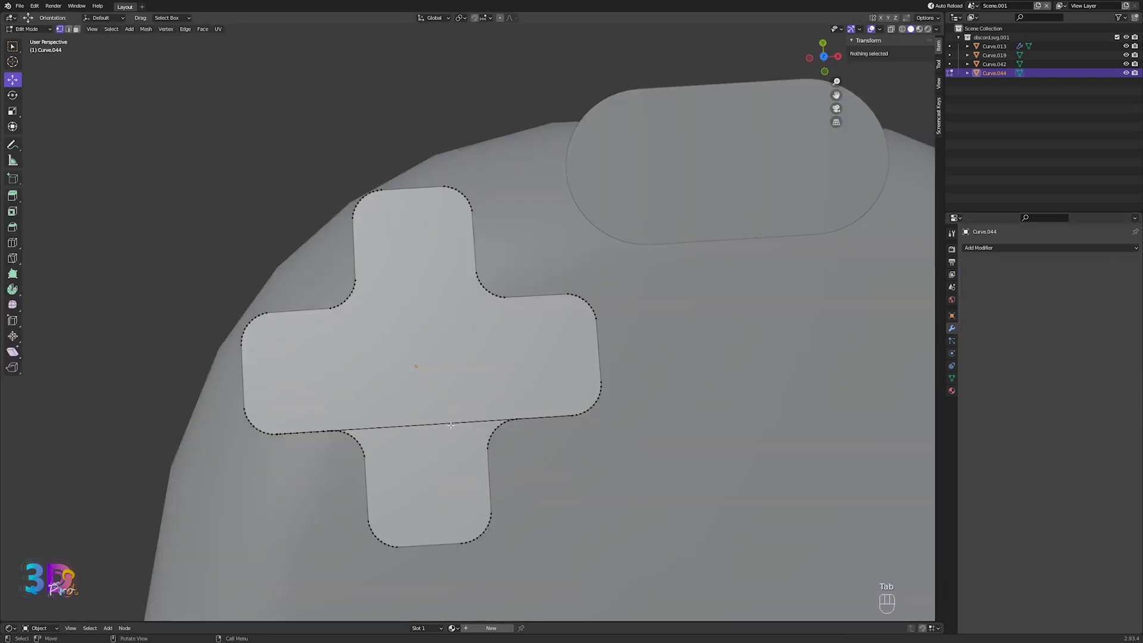
- Add a Solidify modifier of 0.004 m thickness and a Bevel modifier to the cross-shaped D-pad
scroll(451, 425, "up", 2)
key("Tab")
middle_click_drag(455, 438, 732, 334)
left_click(1002, 248)
left_click(959, 400)
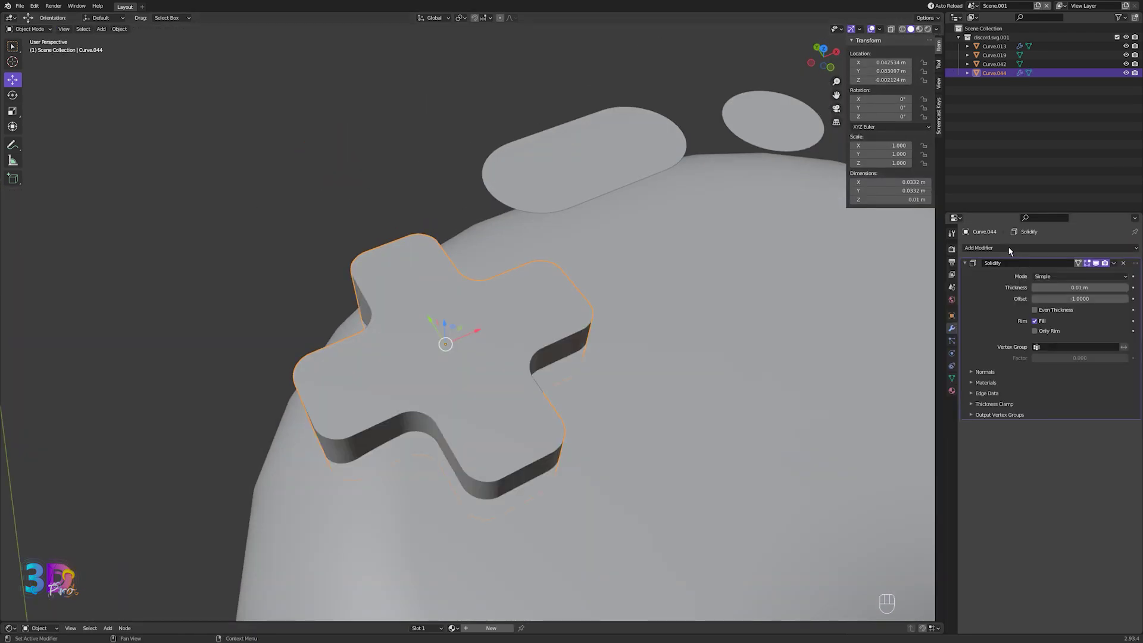
left_click(1002, 248)
left_click(957, 282)
mouse_move(595, 357)
middle_mouse_down()
mouse_move(546, 371)
mouse_move(589, 344)
middle_mouse_up()
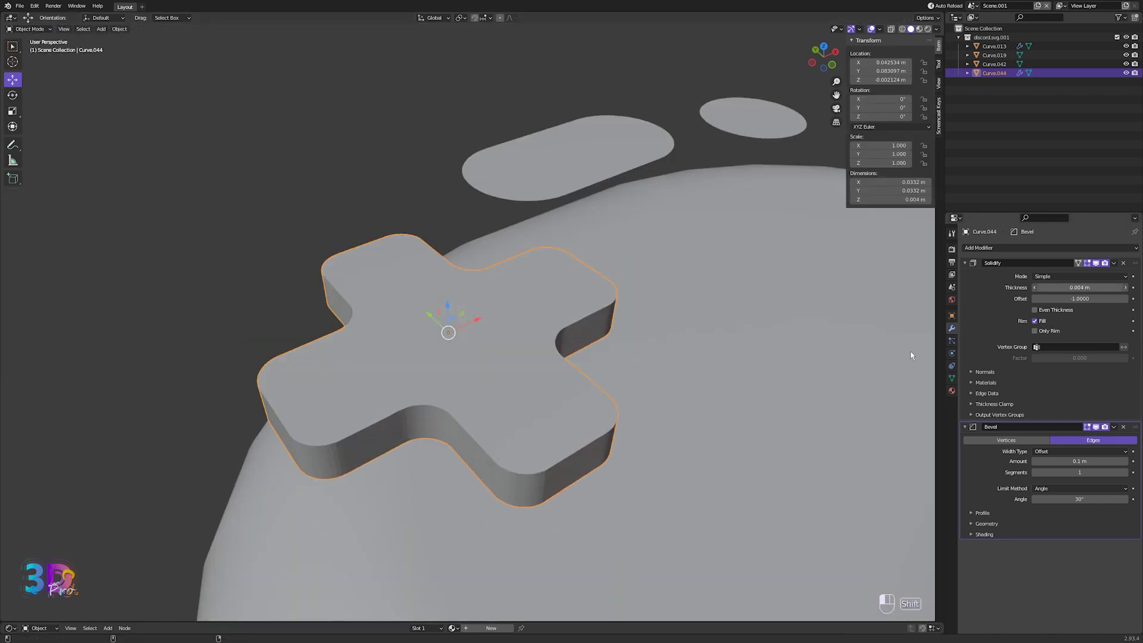
- Dissolve the stray vertices at the D-pad's inner corner so its surface becomes one clean face
key("Tab")
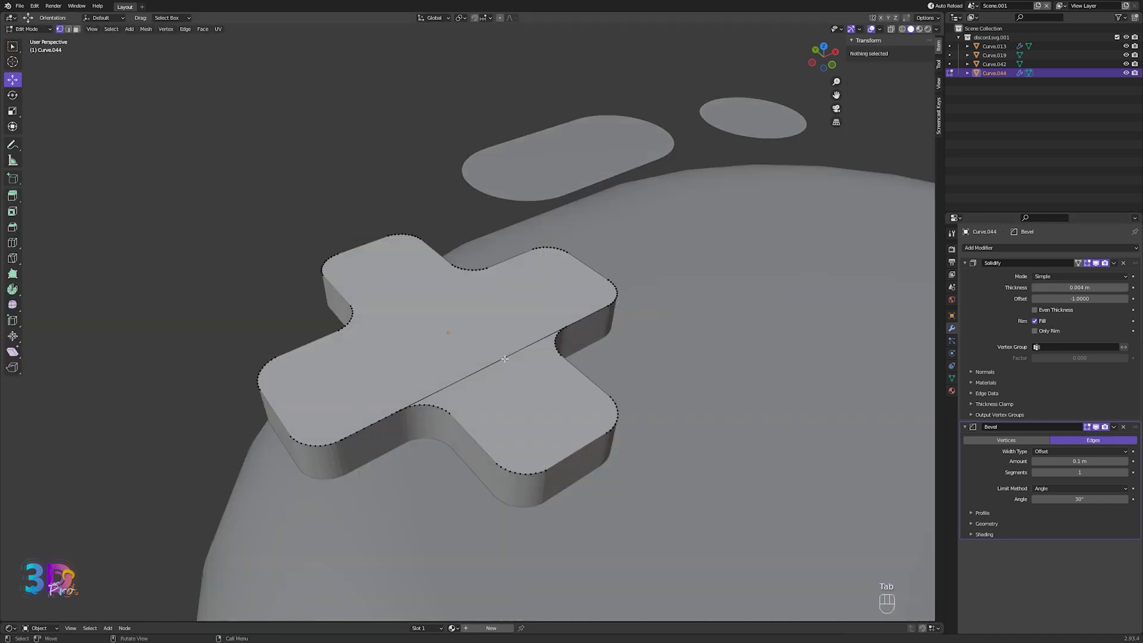
scroll(510, 394, "up", 1)
middle_click_drag(506, 400, 426, 405)
scroll(452, 402, "up", 3)
scroll(512, 411, "up", 3)
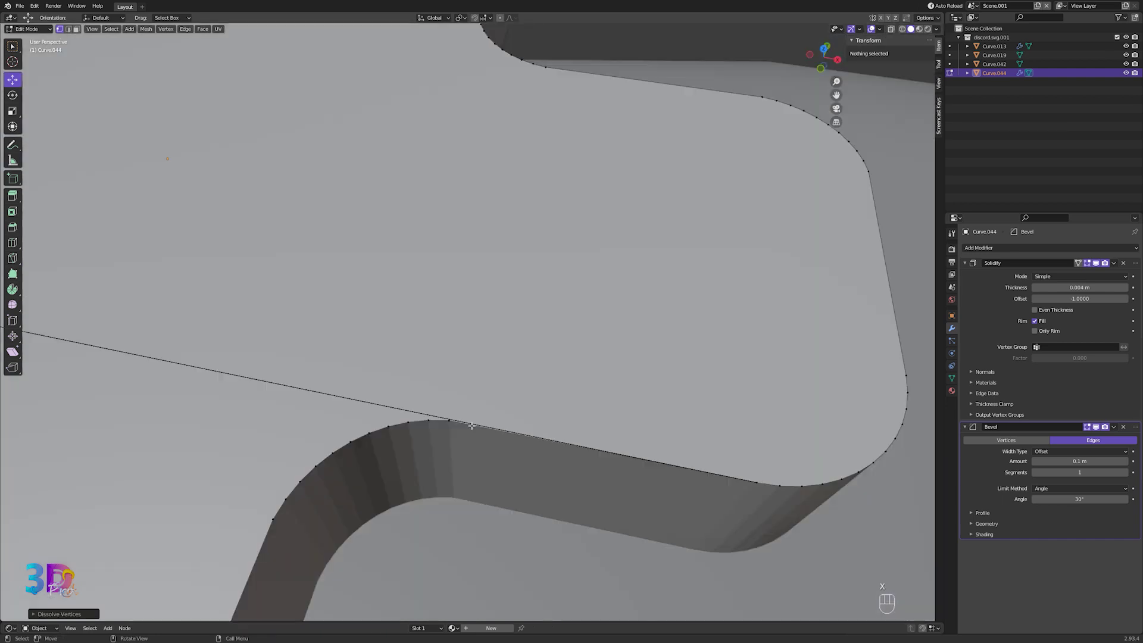
left_click(756, 481)
key("x")
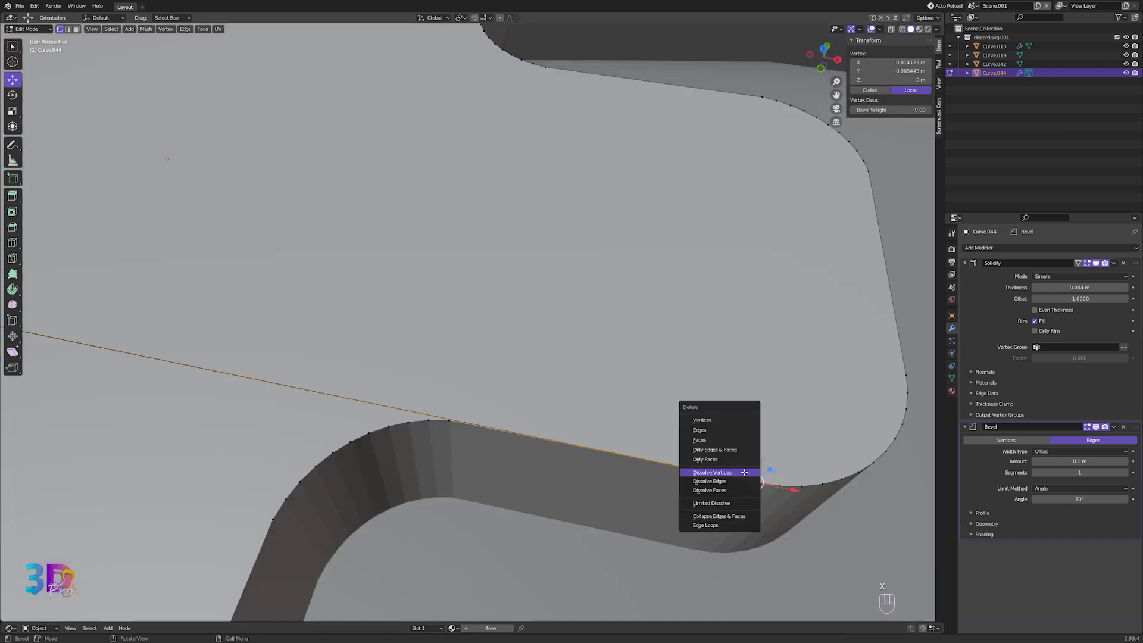
left_click(751, 472)
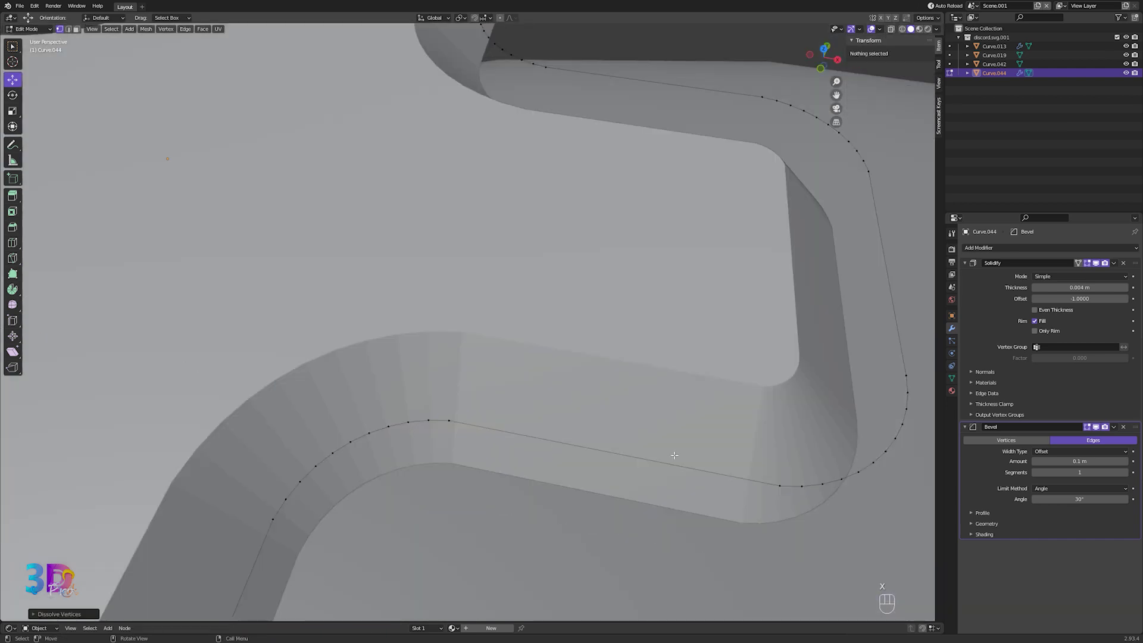
middle_click_drag(676, 454, 661, 448)
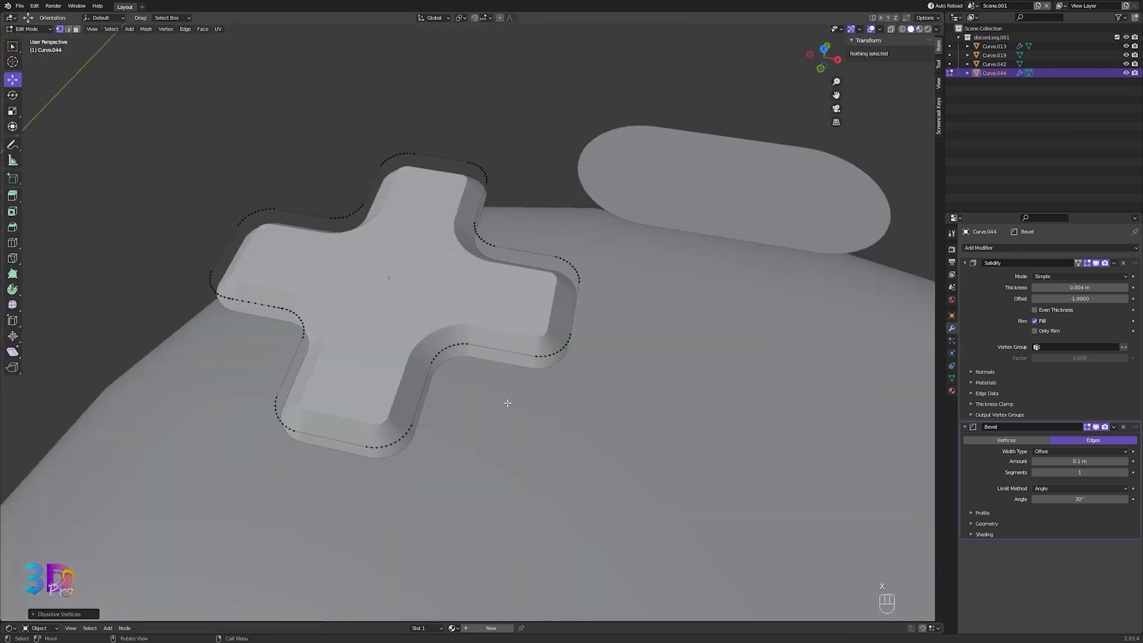
key("Tab")
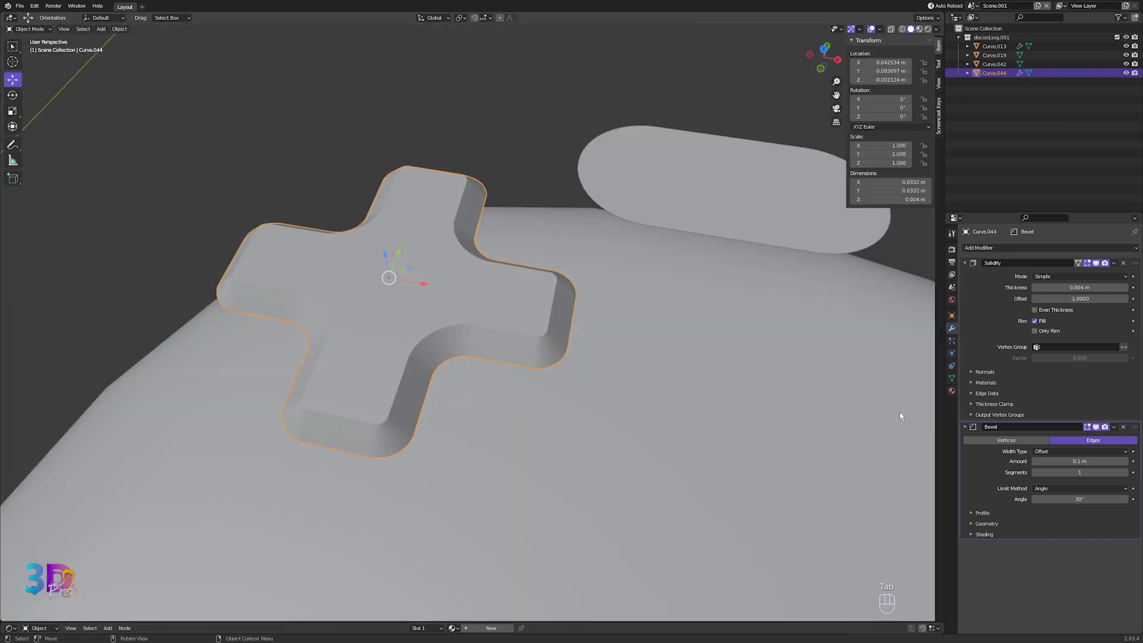
- Increase the D-pad's Bevel segments to round its edges smoothly
left_click_drag(1078, 472, 1126, 471)
middle_click_drag(500, 345, 526, 330)
middle_click_drag(381, 336, 574, 327, "shift")
scroll(419, 357, "down", 2)
- Give the round face button a 0.01 m Solidify modifier and a Bevel modifier with 72 segments
middle_click_drag(696, 303, 551, 383, "shift")
scroll(515, 360, "down", 3)
left_click(655, 347)
scroll(727, 366, "up", 1)
scroll(730, 369, "up", 2)
left_click(992, 247)
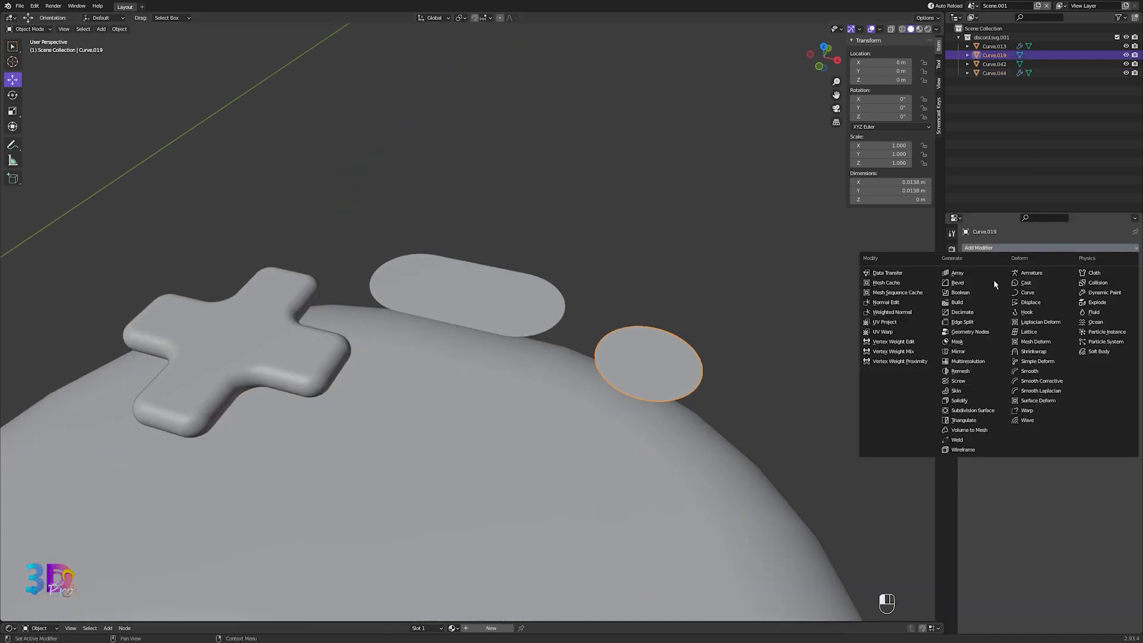
left_click(959, 400)
left_click(1026, 248)
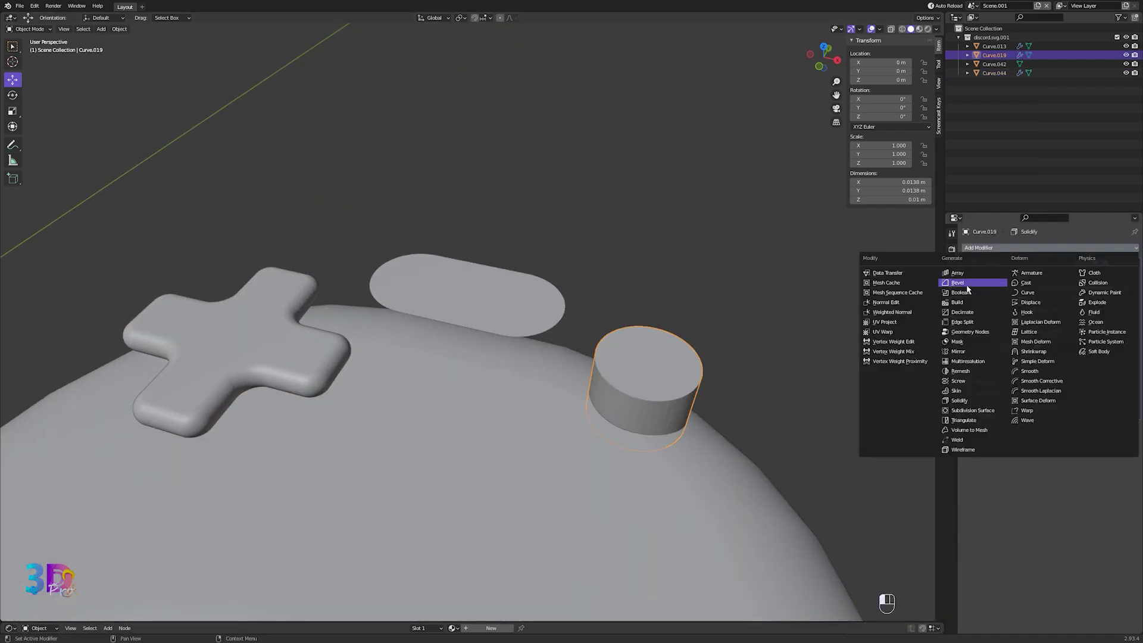
left_click(957, 282)
left_click_drag(1079, 472, 1119, 472)
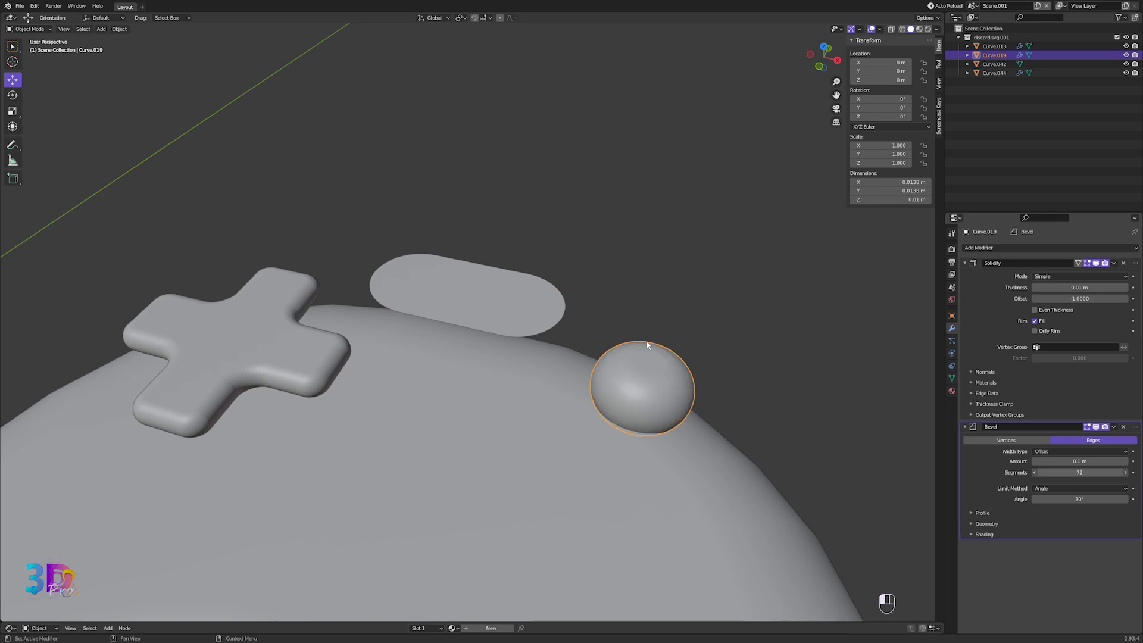
- Centre the pill-shaped button's origin on its geometry and scale the button to about 0.695
left_click(524, 307)
key("KP_7")
key("s")
key("ctrl+z")
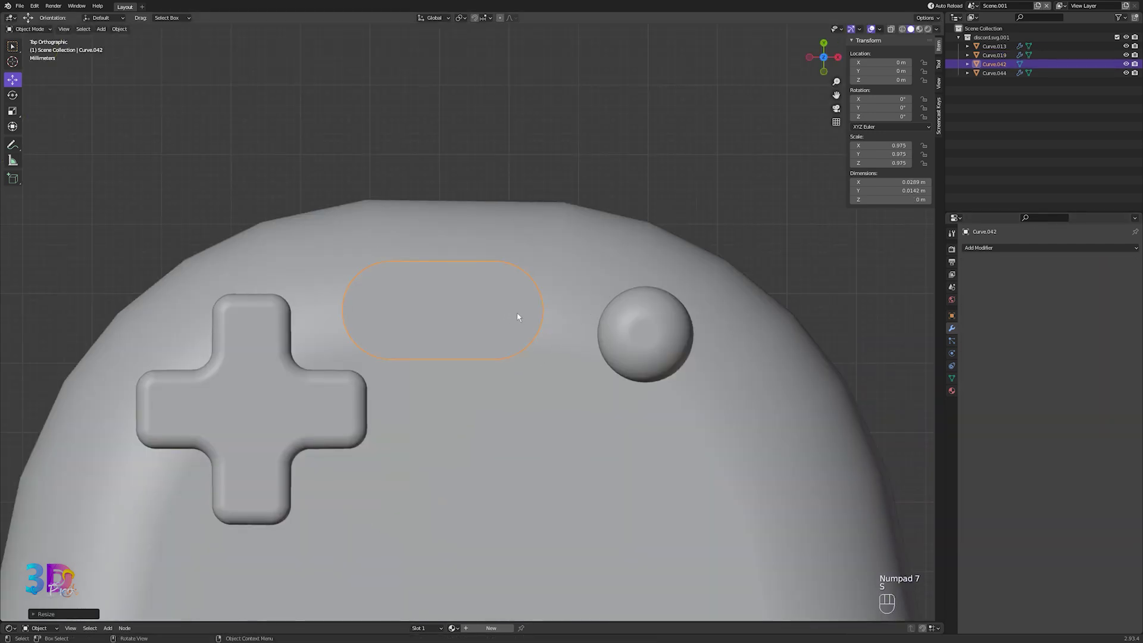
right_click(521, 313)
mouse_move(526, 312)
left_click(640, 319)
key("s")
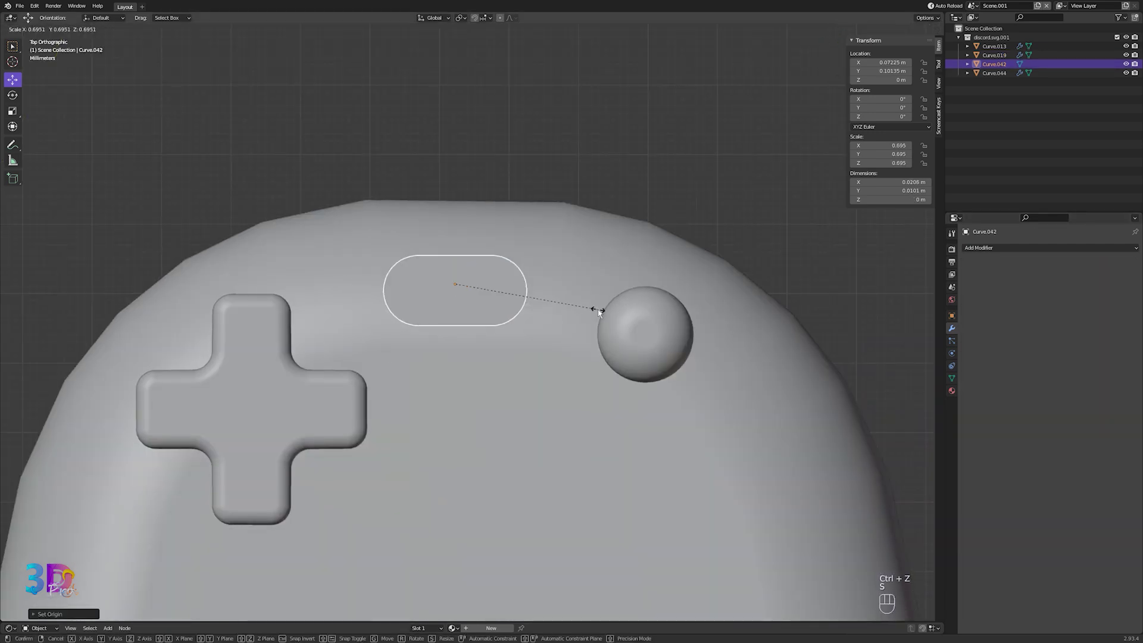
left_click(600, 309)
- Scale the D-pad down slightly and move it lower along Y on the controller body
scroll(507, 331, "down", 3)
scroll(373, 311, "down", 3, "shift")
left_click(373, 311)
left_click_drag(373, 311, 374, 360)
- Centre the round button's origin on its geometry, move it down and inward, and scale it to about 0.763
left_click(598, 260)
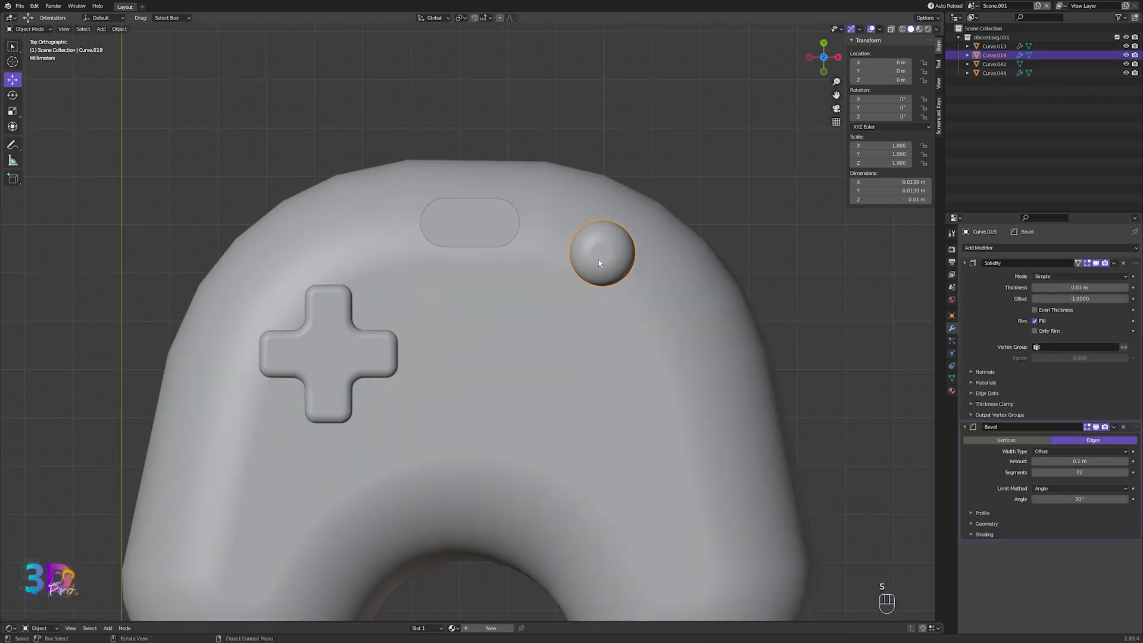
right_click(605, 261)
mouse_move(595, 256)
left_click(661, 270)
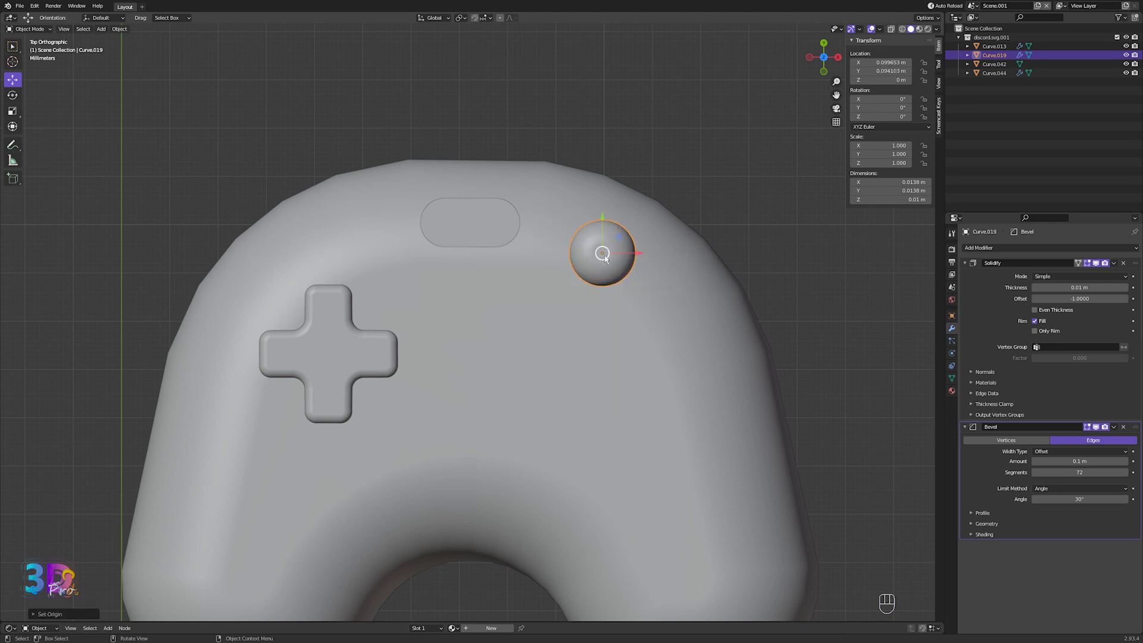
key("g")
left_click(626, 322)
key("s")
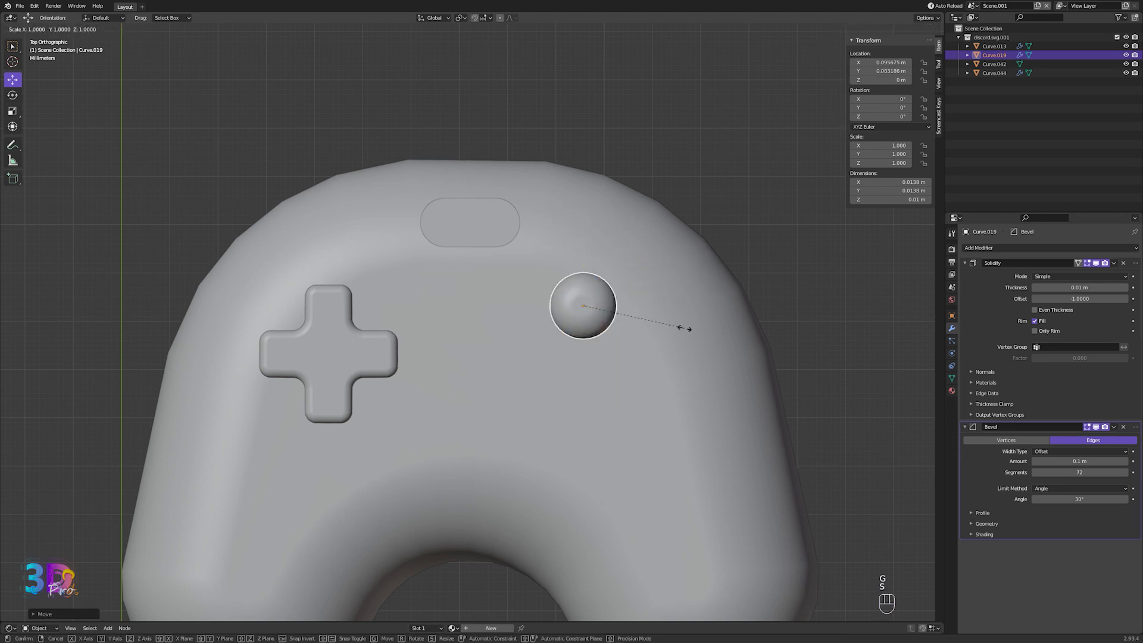
left_click(955, 284)
- Duplicate the round button into a two-by-two grid with two Array modifiers, using relative offsets X 1.4 and Y -1.31
left_click(990, 248)
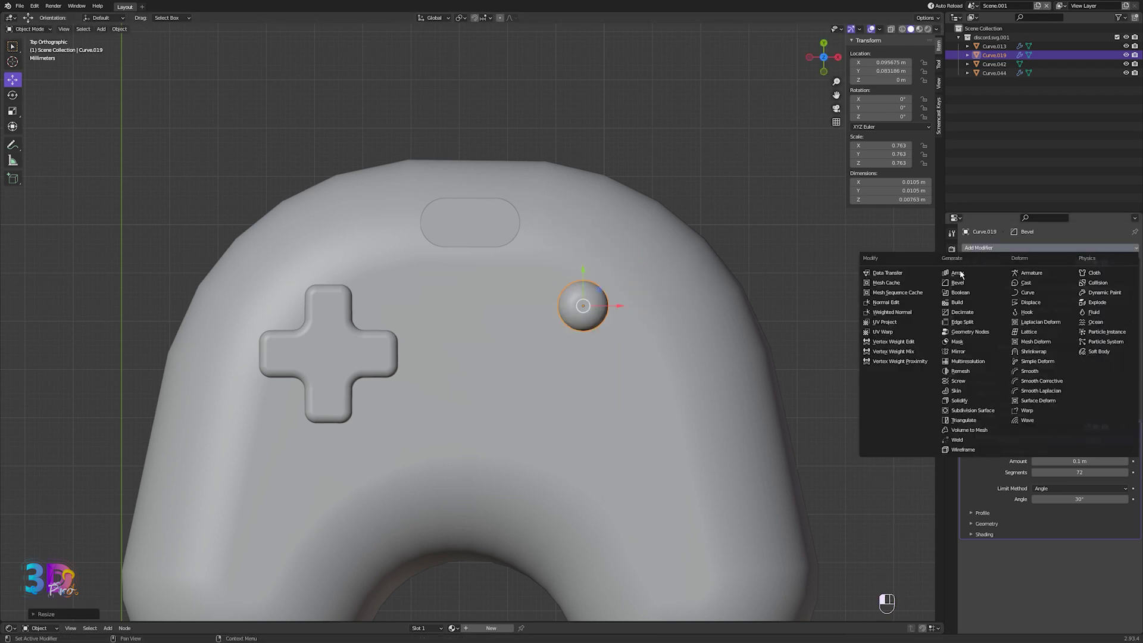
left_click(1015, 266)
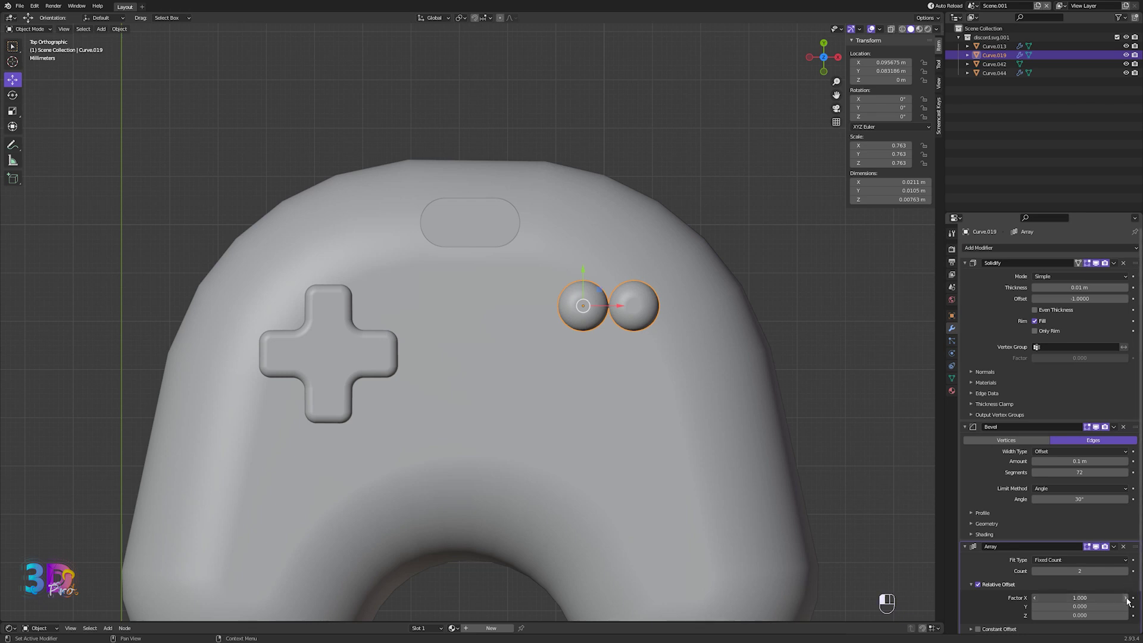
left_click(990, 247)
left_click(1014, 267)
scroll(1048, 524, "down", 5)
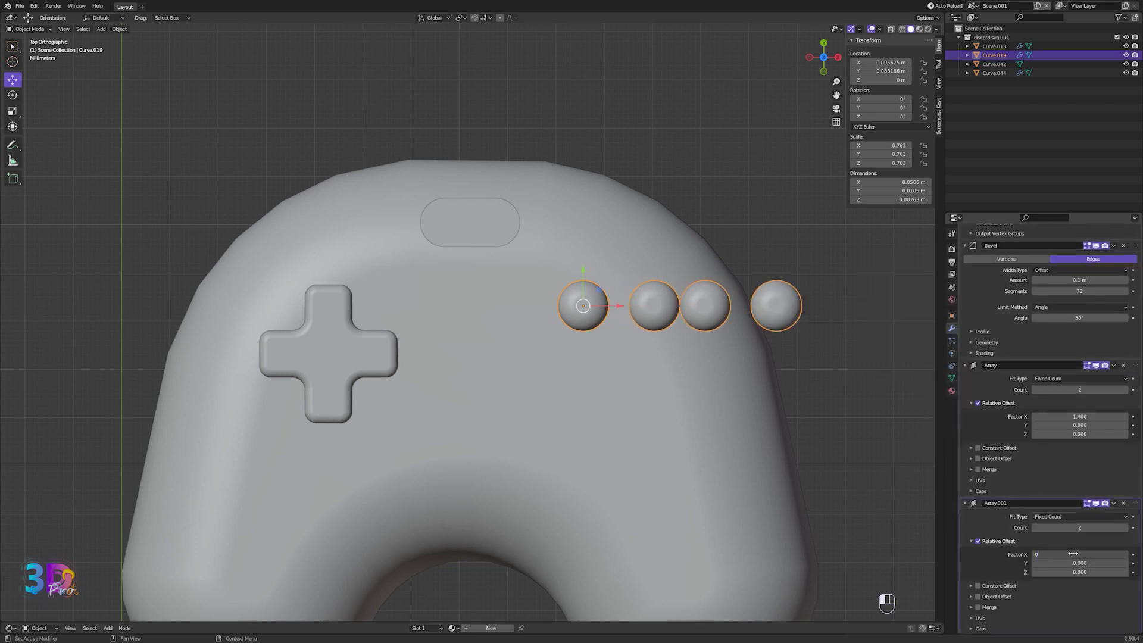
key("Tab")
type("1")
key("Return")
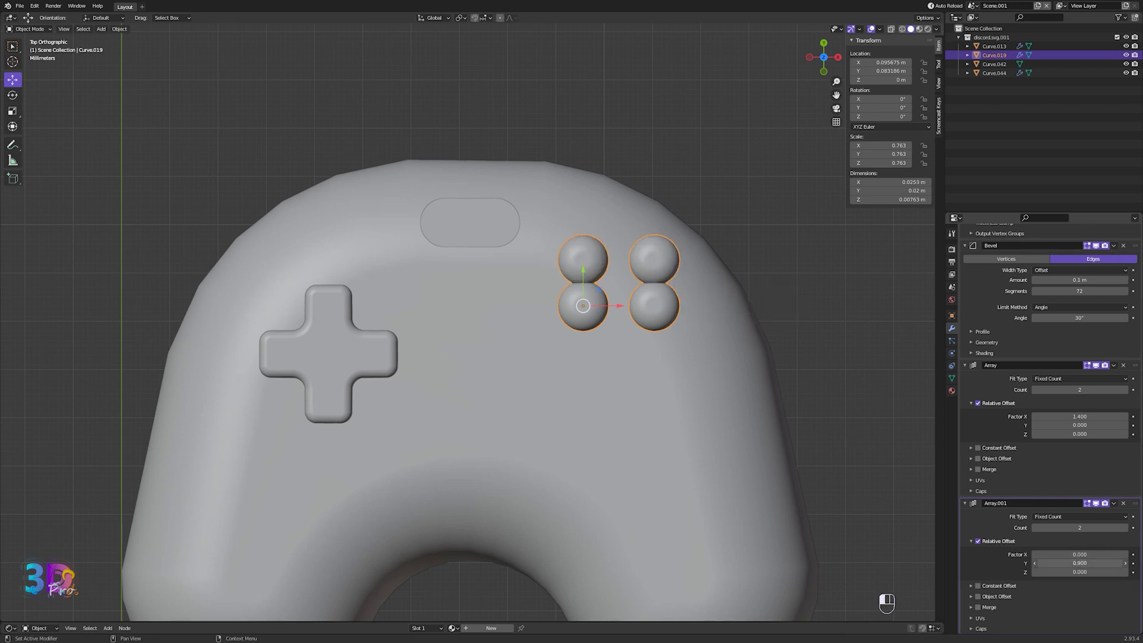
mouse_move(1079, 563)
left_mouse_down("shift")
mouse_move(1065, 563)
mouse_move(1095, 563)
left_mouse_up("shift")
- Rotate the four-button grid to about -45.3° around Z and position it as a diamond opposite the D-pad
key("r")
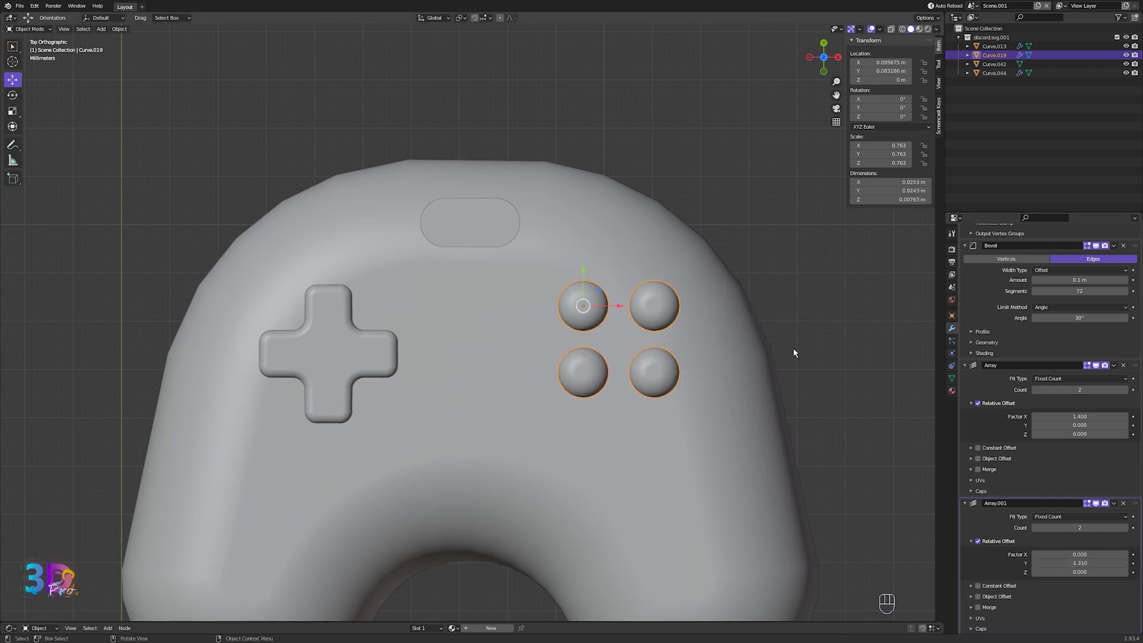
left_click(675, 355)
key("g")
left_click(728, 378)
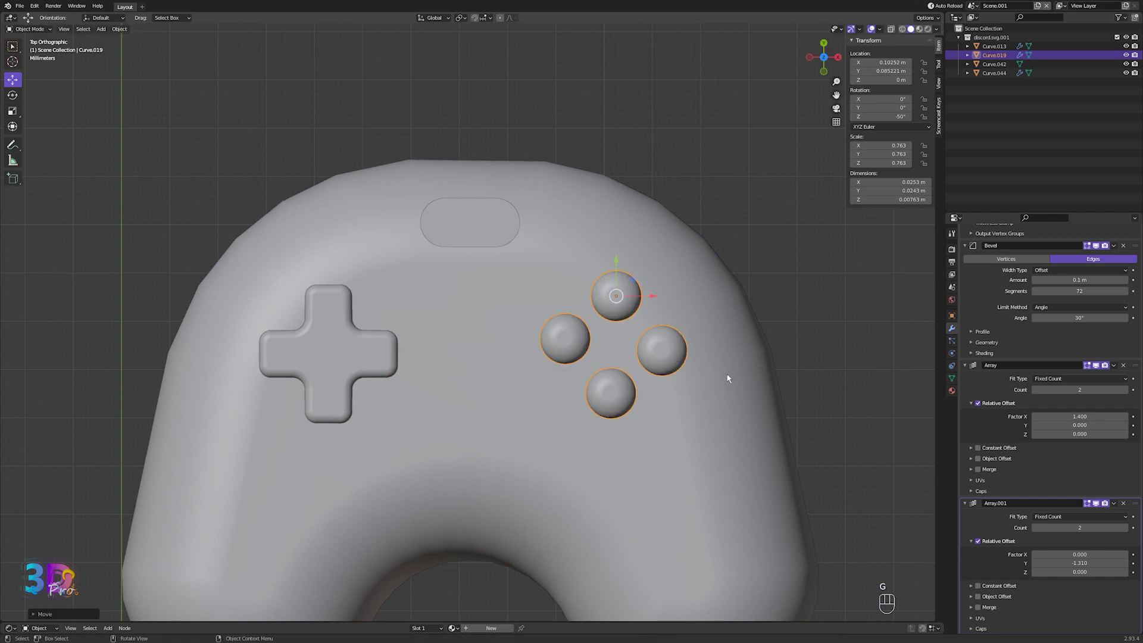
key("r")
left_click(789, 328)
- Reduce the Solidify thickness of the four round face buttons
scroll(1030, 345, "up", 8)
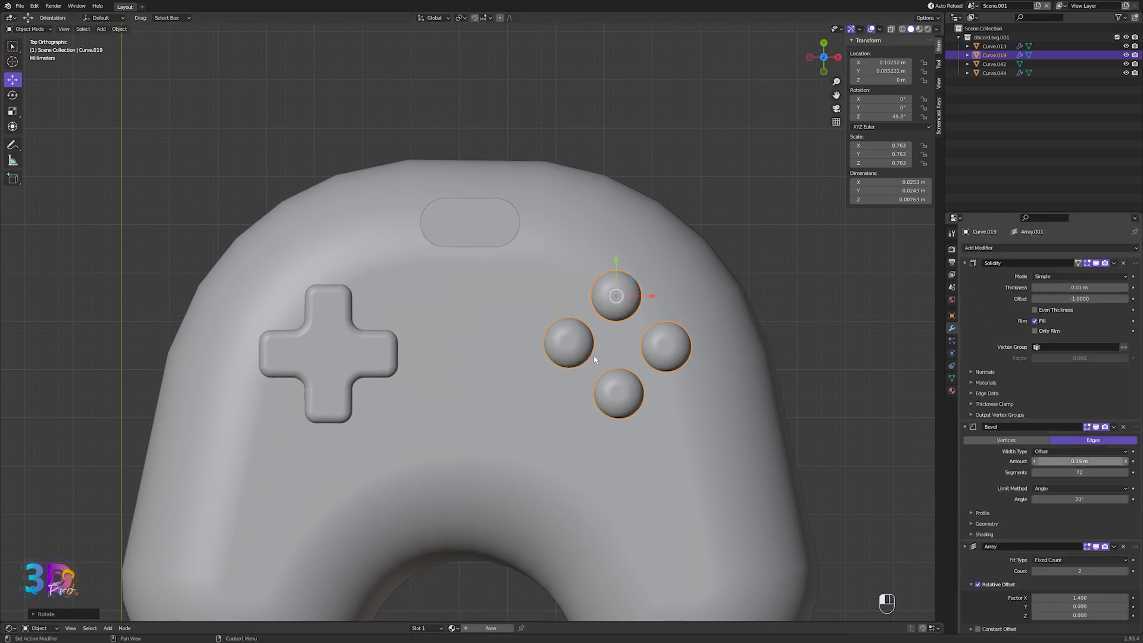
middle_click_drag(594, 359, 575, 319)
scroll(576, 319, "down", 1)
mouse_move(1079, 287)
left_mouse_down("shift")
mouse_move(1035, 287)
mouse_move(1065, 287)
left_mouse_up("shift")
- Add the D-pad to the selection and lower it with the face buttons along Z toward the controller body
middle_click_drag(324, 309, 352, 331)
left_click(350, 332, "shift")
left_click_drag(472, 298, 471, 366)
- Simplify the pill-shaped button with a planar Decimate modifier at 13° and apply it
left_click(500, 293)
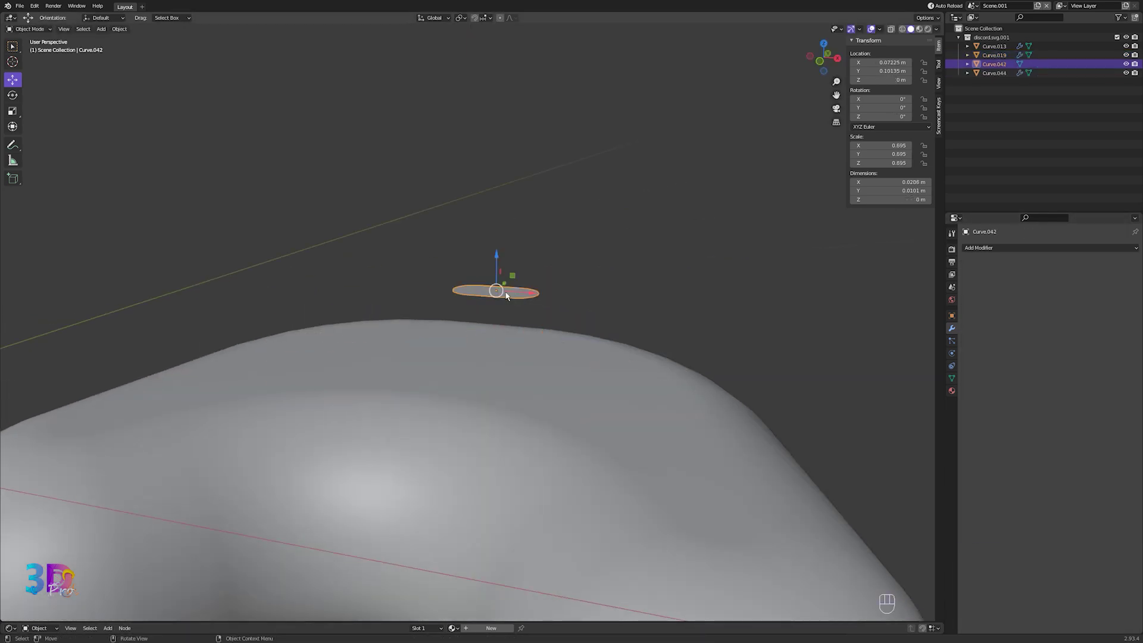
scroll(515, 302, "up", 2)
key("Tab")
middle_click_drag(523, 309, 461, 360)
key("Tab")
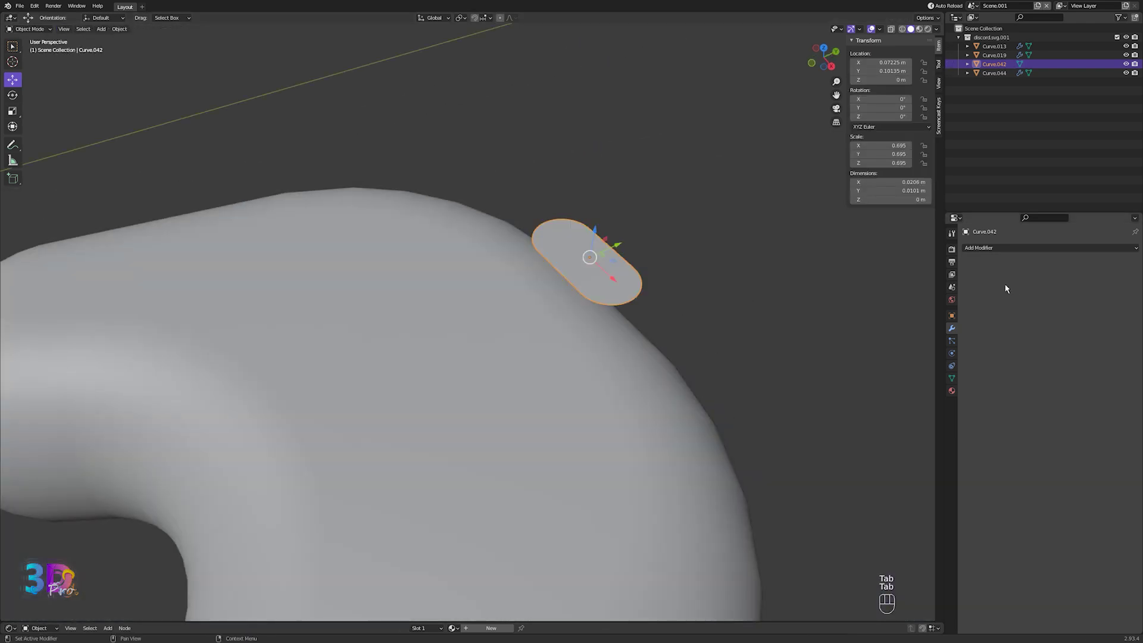
left_click(1001, 248)
left_click(962, 312)
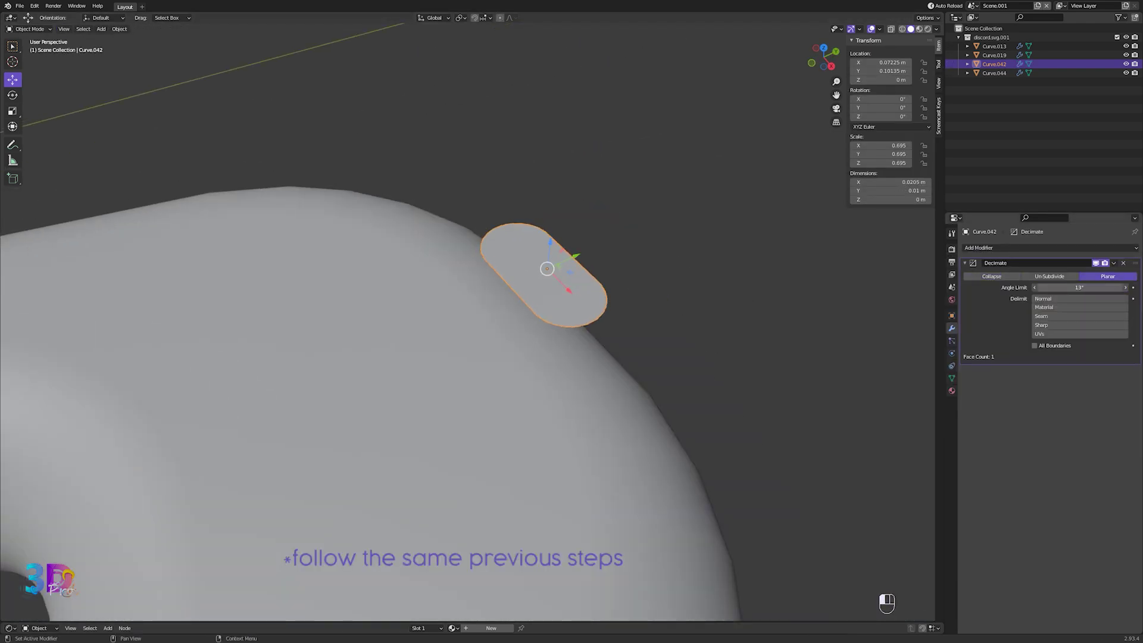
left_click(1113, 263)
left_click(1084, 273)
- Add a Solidify modifier of 0.004 m and a Bevel modifier with 73 segments to the pill-shaped button
left_click(1033, 247)
left_click(965, 398)
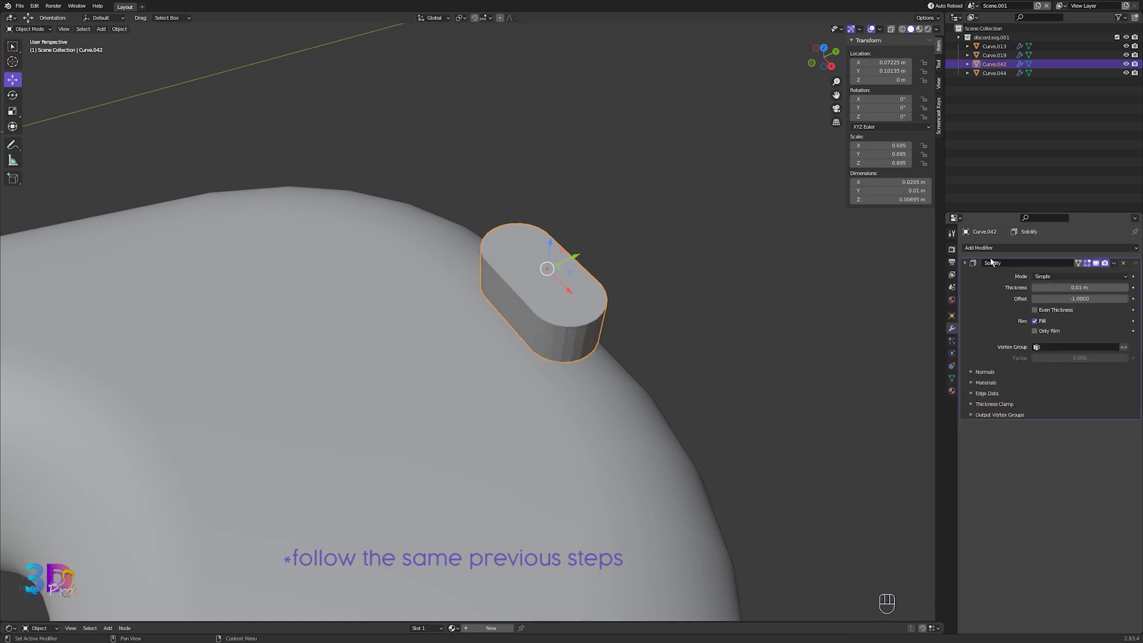
left_click(995, 248)
left_click(961, 282)
left_click_drag(1083, 474, 1131, 474)
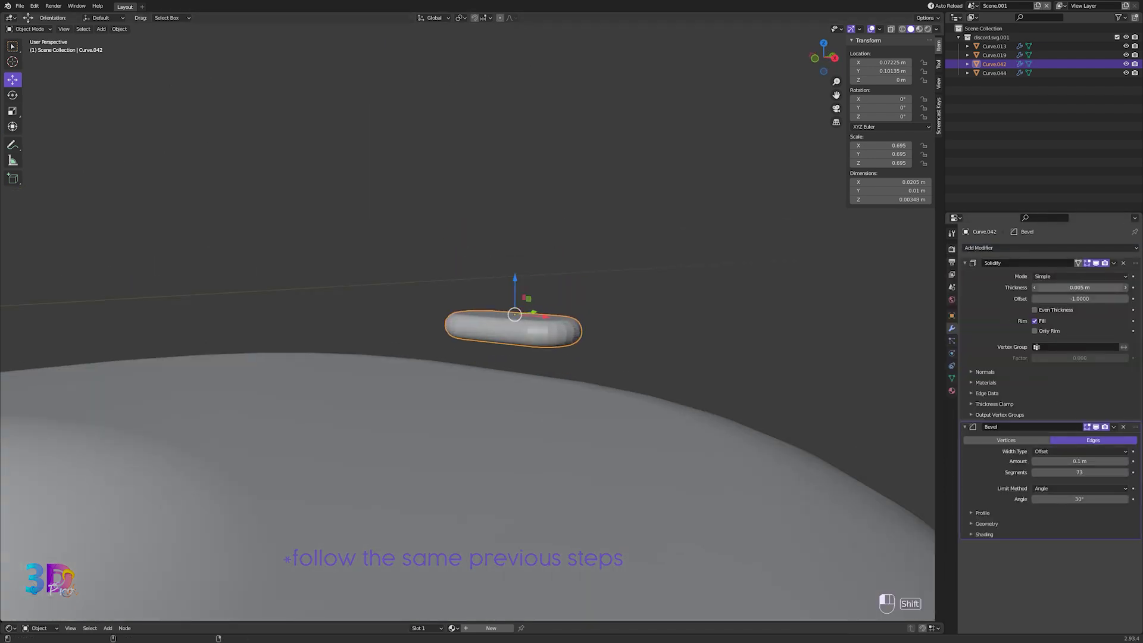
- Move all the controller parts into a new collection named "Game icon"
key("m")
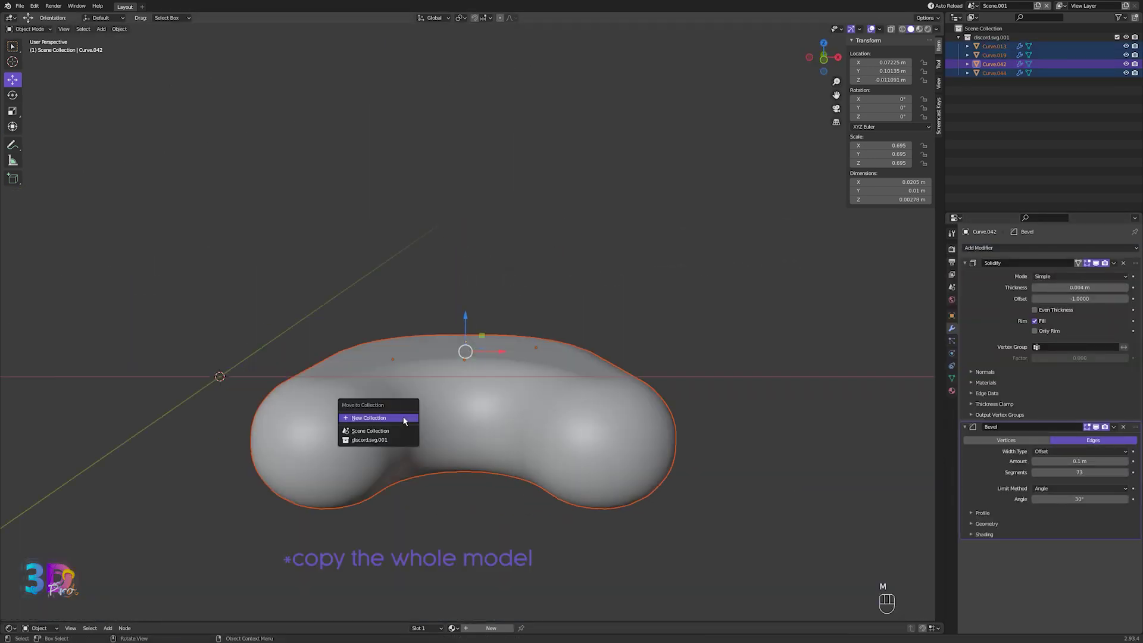
left_click(403, 419)
type("Game Icon")
key("Return")
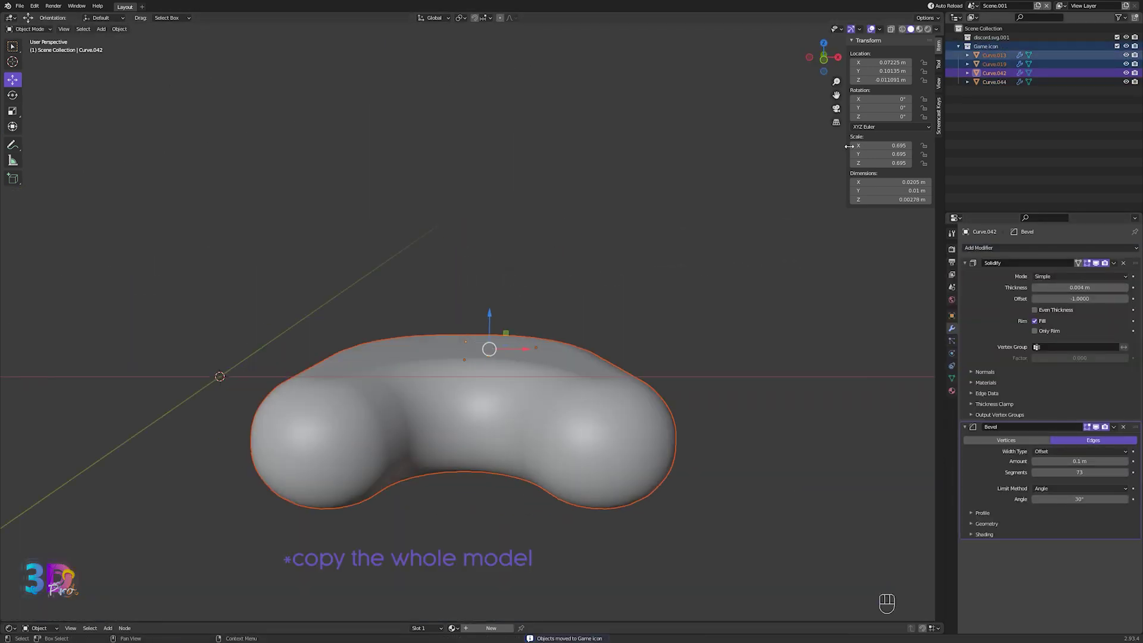
- Copy the whole controller model and paste it into the main scene with the phone slab
key("ctrl+c")
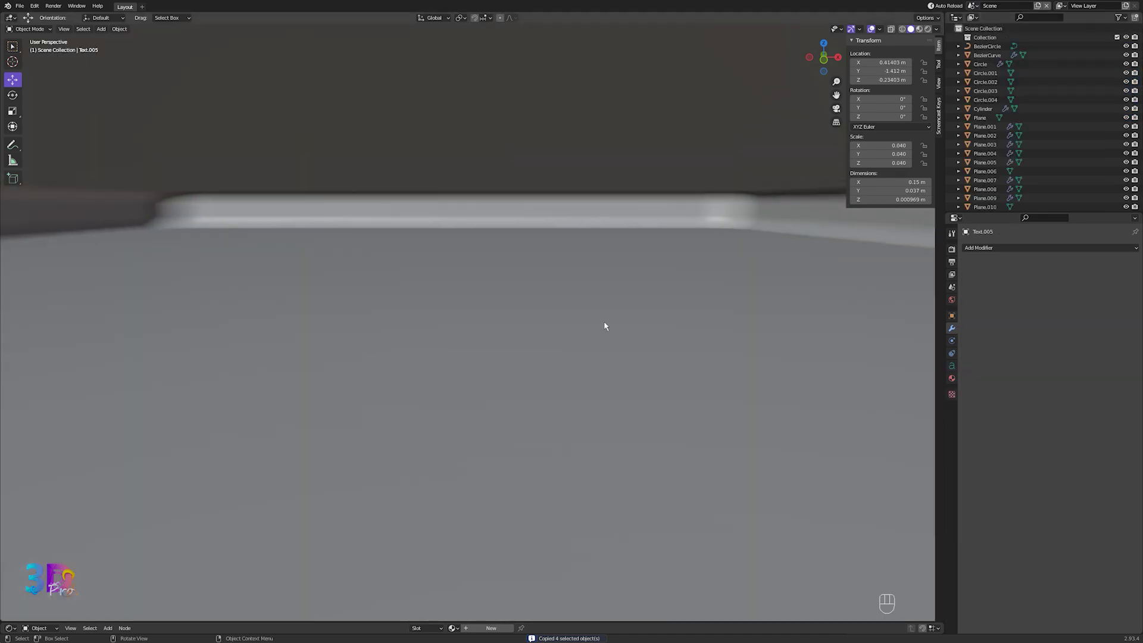
key("ctrl+v")
key("KP_7")
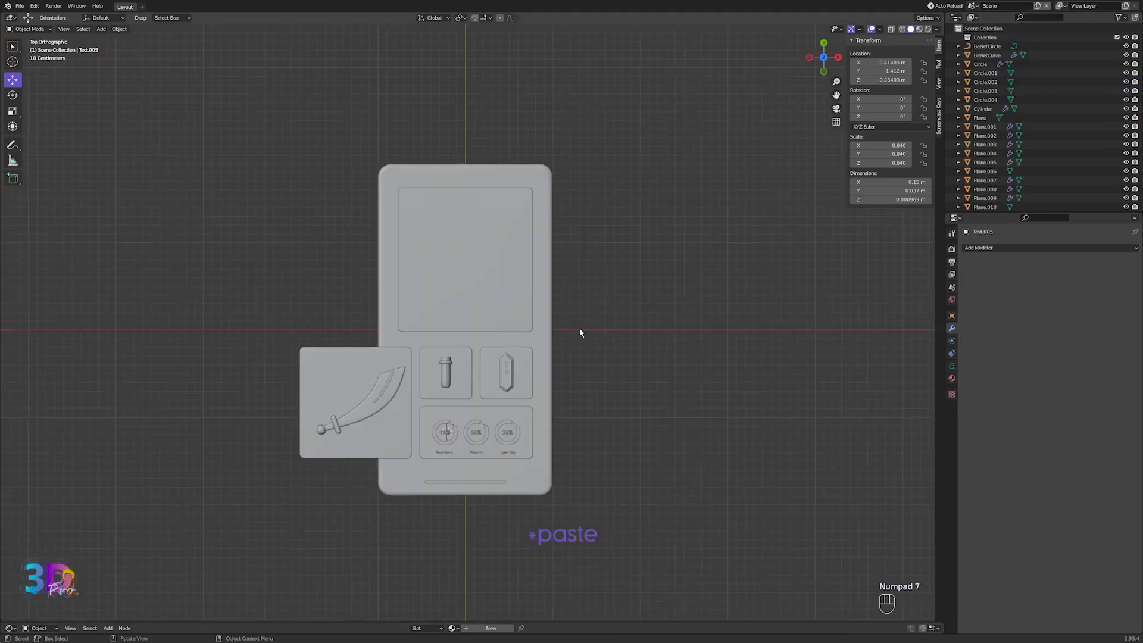
key("ctrl+v")
- Scale up the pasted controller and move it about 0.87 m along Y onto the phone's large upper panel
key("s")
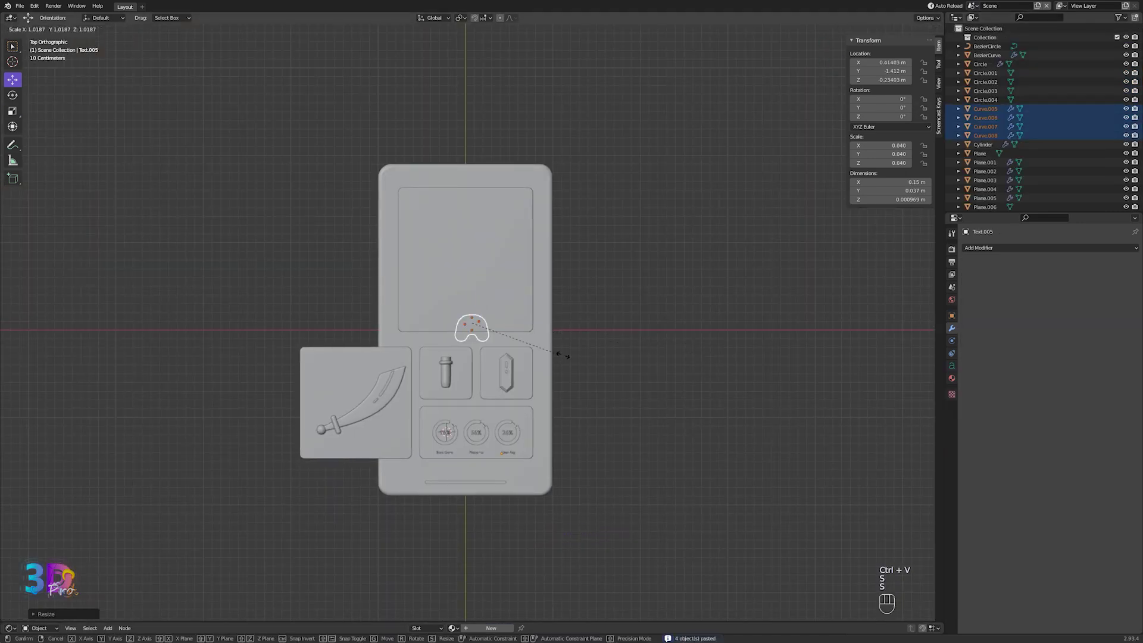
left_click(715, 405)
key("s")
left_click(593, 378)
key("g")
key("y")
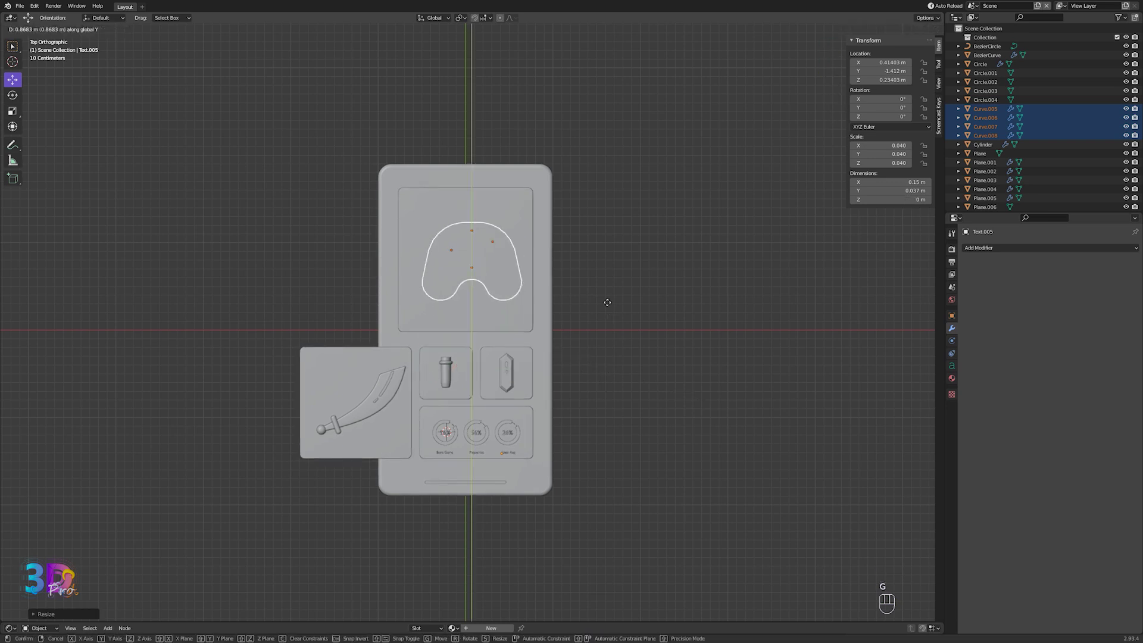
left_click(606, 301)
- Raise the controller along Z above the phone's large panel and check its placement from above
key("KP_1")
left_click_drag(471, 285, 471, 231)
key("KP_7")
scroll(508, 313, "up", 5)
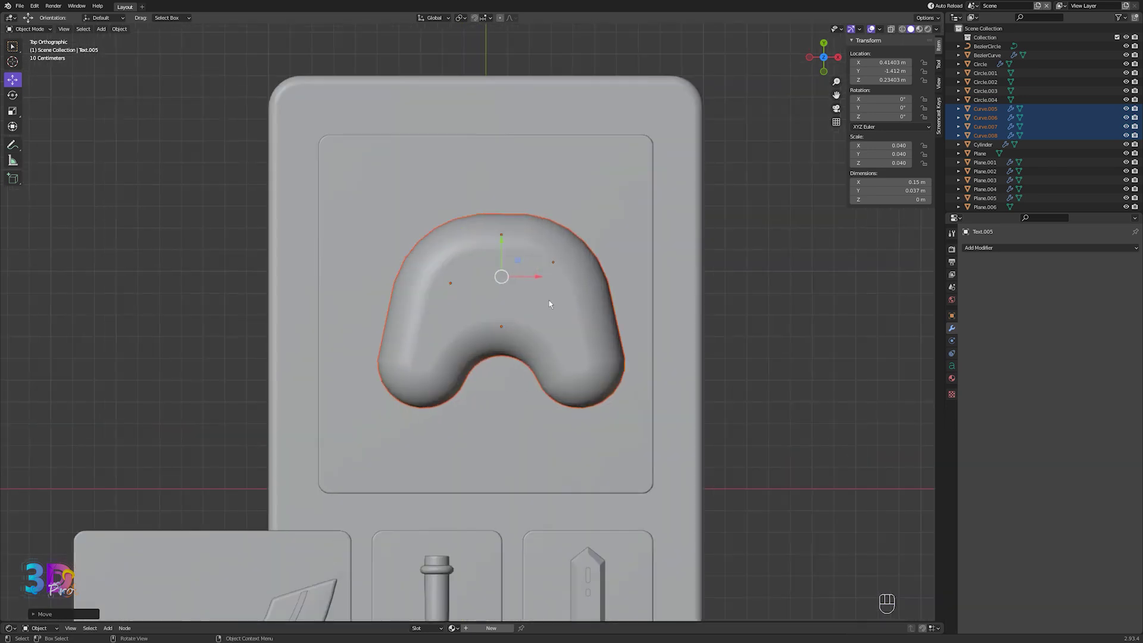
- Shift the controller slightly along negative X on the large panel and move it into a new collection named "game"
left_click_drag(525, 277, 513, 276)
key("m")
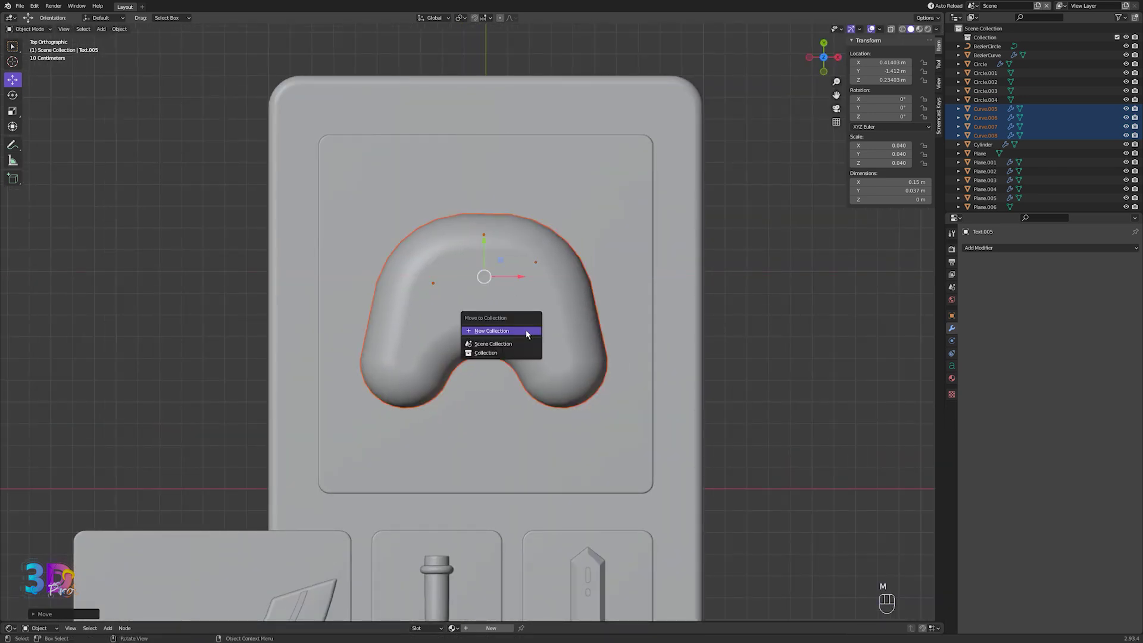
left_click(527, 330)
type("game")
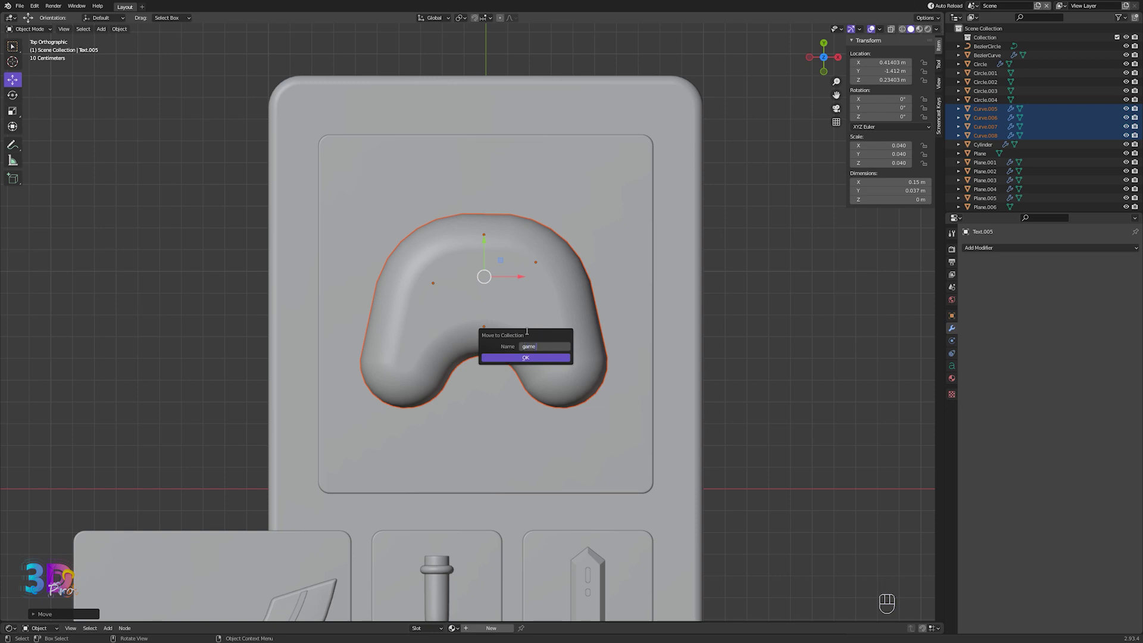
key("Return")
key("Return")
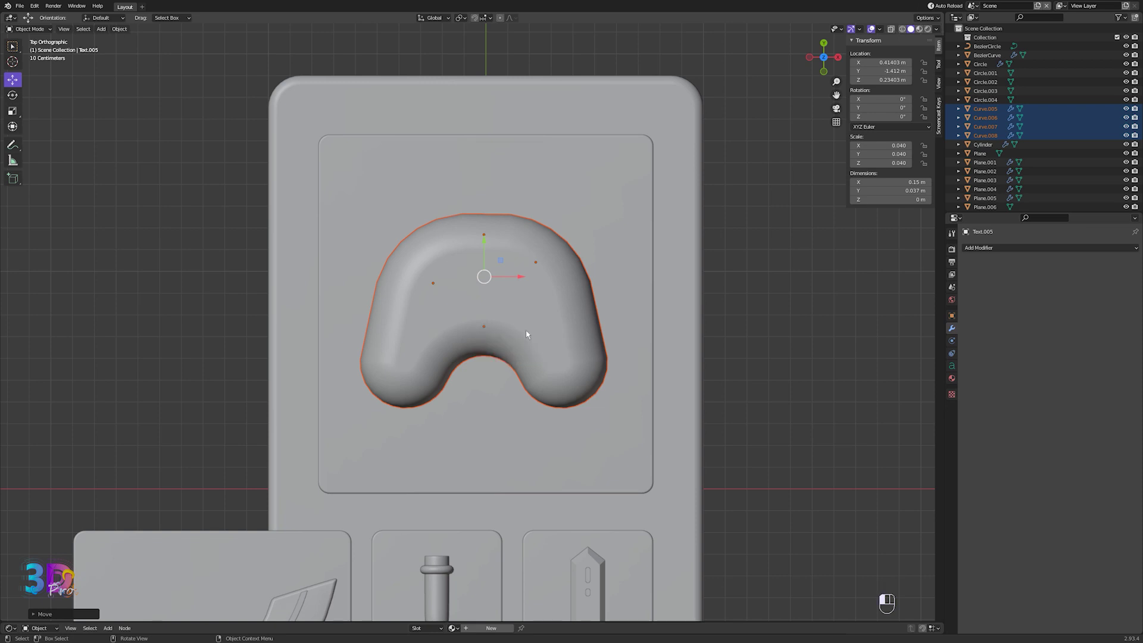
- Snap the 3D cursor to the controller body and add a Bezier curve there
left_click(526, 331)
key("shift+s")
left_click(536, 385)
key("shift+a")
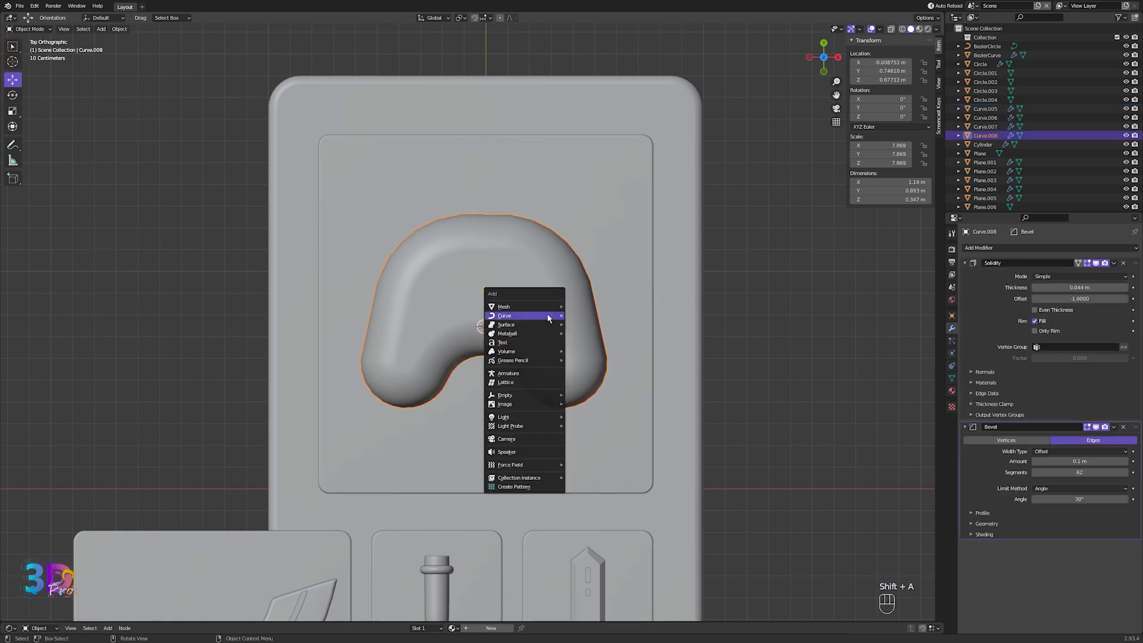
mouse_move(548, 319)
left_click(586, 315)
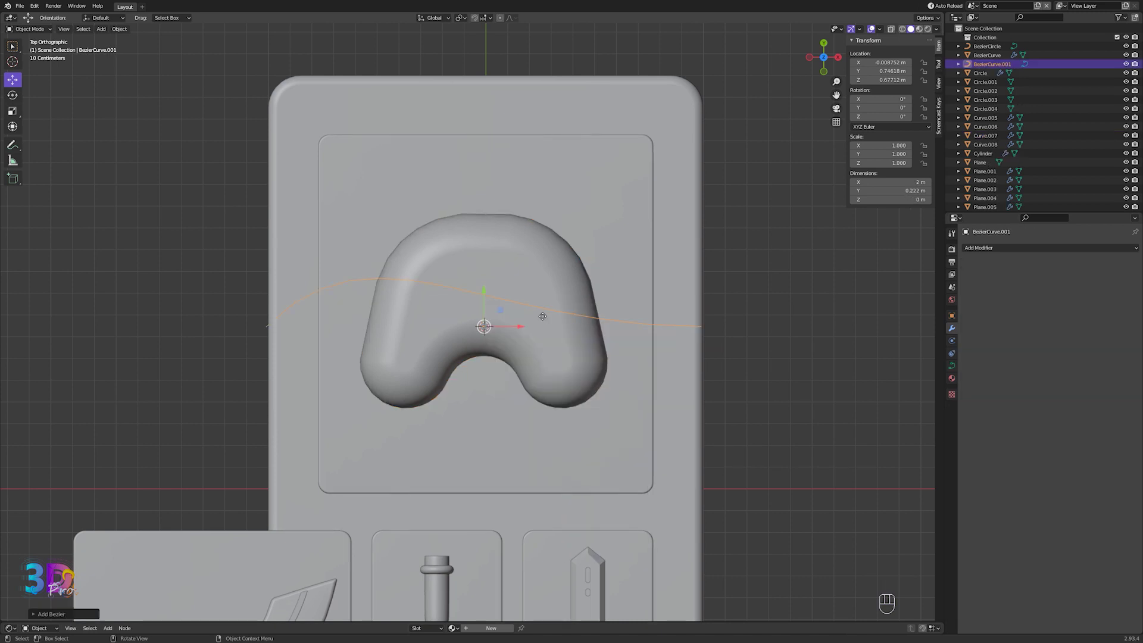
- Rotate the curve about 41.4°, scale it to about 0.216 and position it at the controller's upper edge
key("g")
key("r")
left_click(661, 216)
key("s")
left_click(519, 224)
key("g")
left_click(546, 176)
scroll(528, 186, "up", 8)
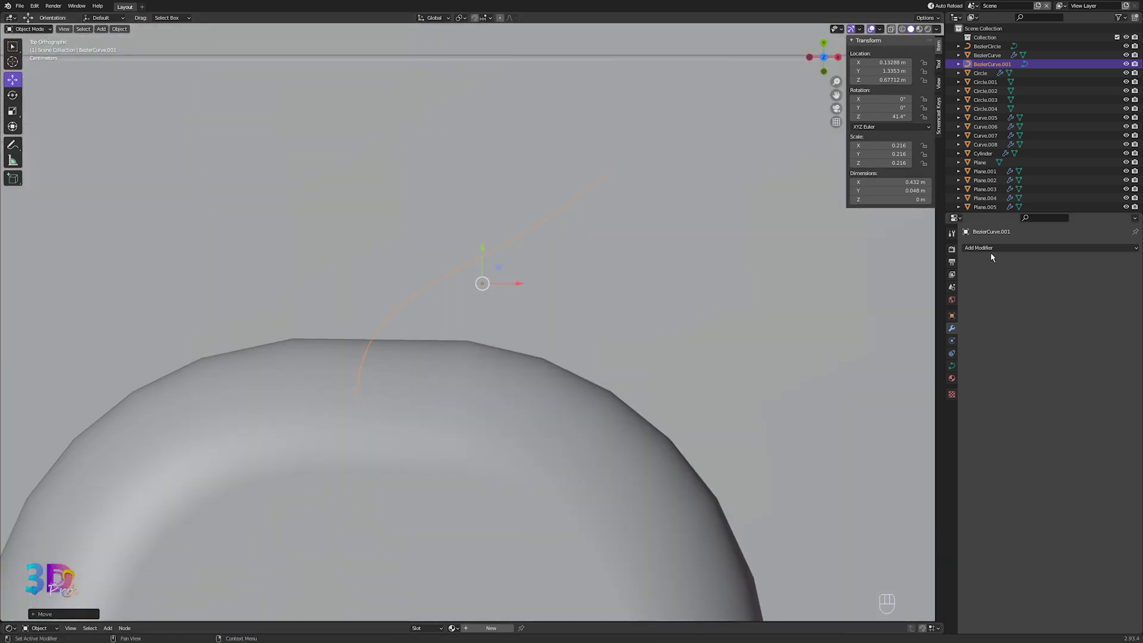
- Give the curve a round bevel depth of 0.13 m and lower the tube along Z to about 0.516 m
left_click(951, 365)
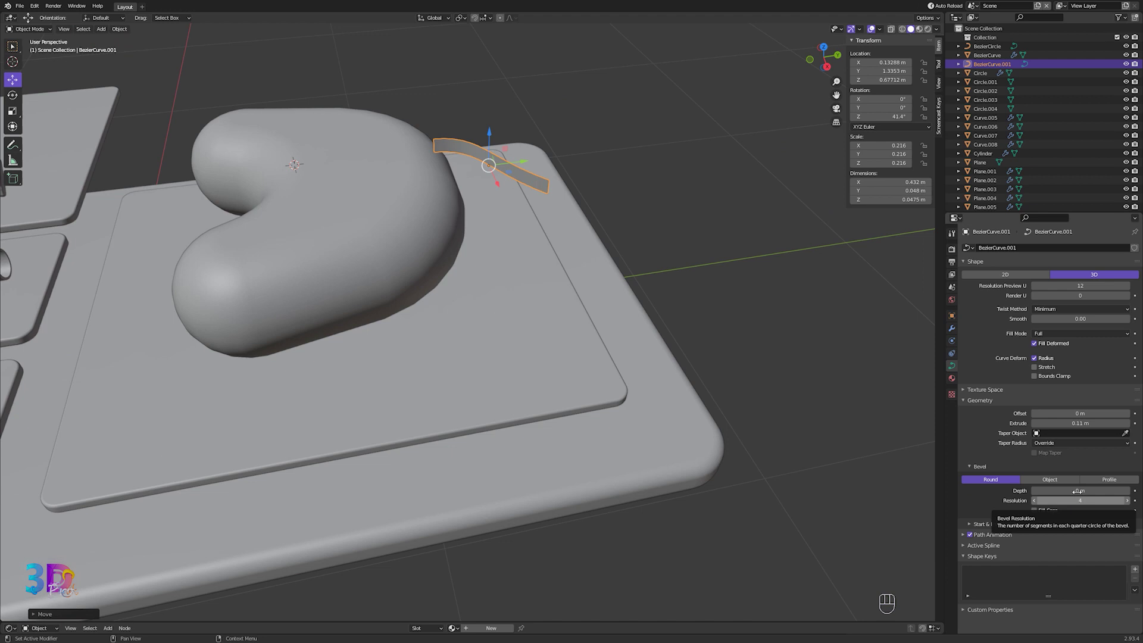
left_click_drag(1080, 491, 1090, 491)
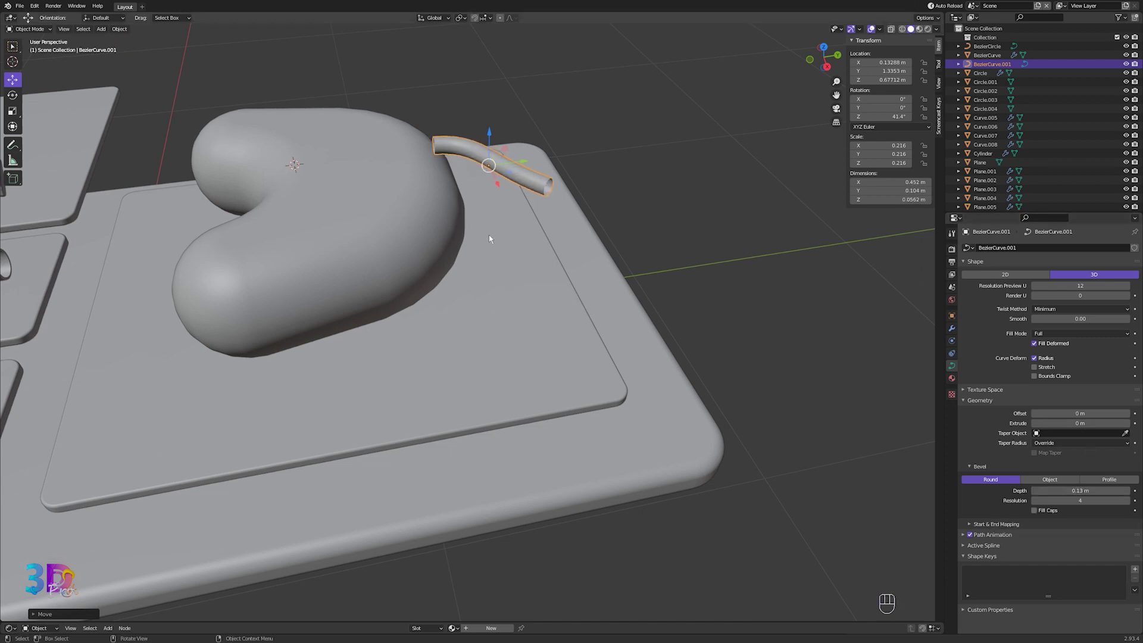
key("KP_1")
key("g")
key("z")
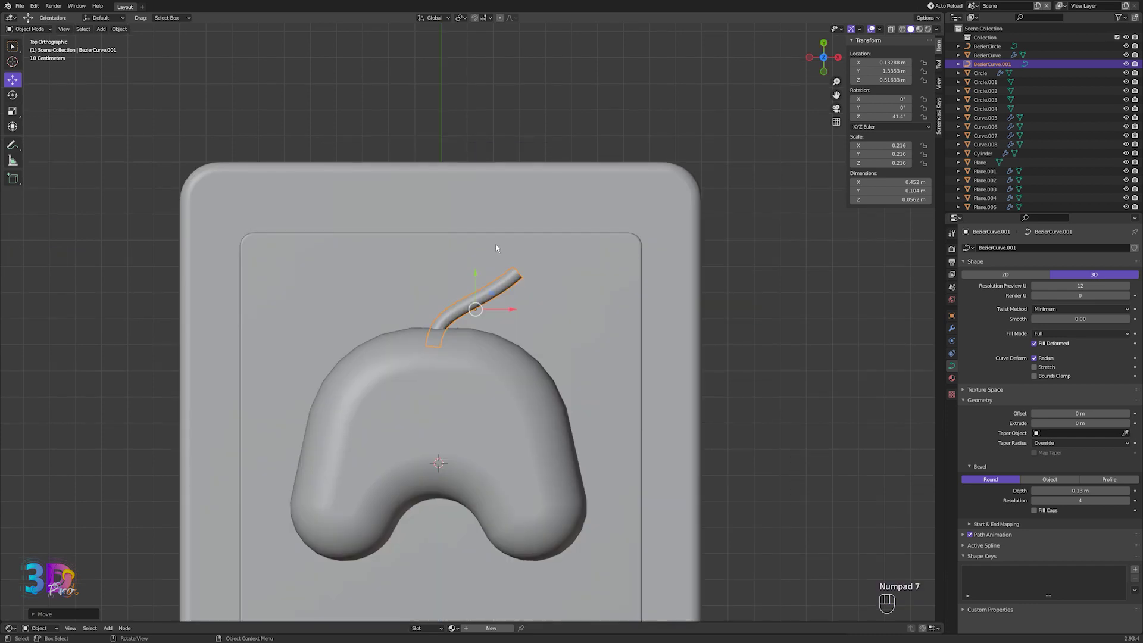
- Move and rotate the tube's outer control point so the tube bends in a smooth arc away from the controller
scroll(524, 286, "up", 3)
key("g")
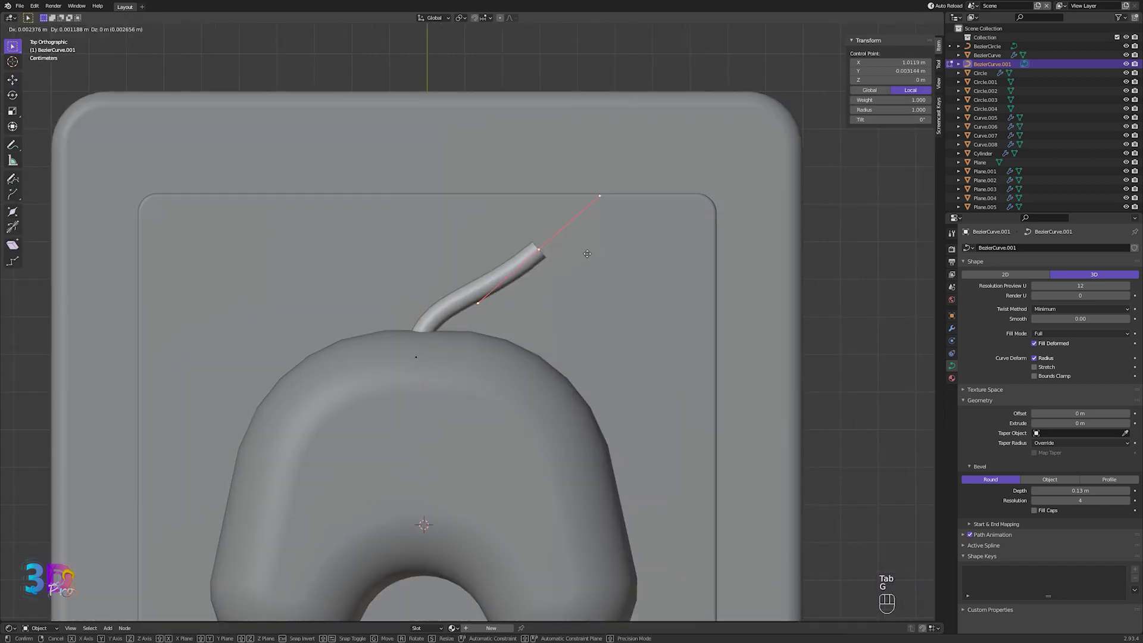
left_click(614, 240)
key("r")
left_click(578, 321)
key("g")
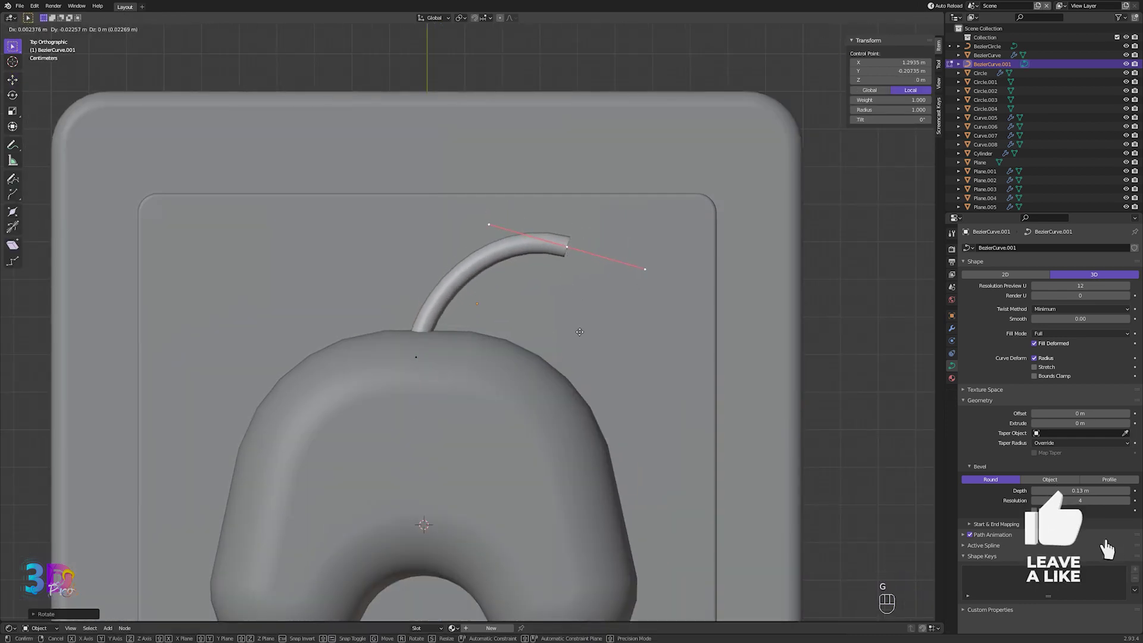
left_click(584, 262)
- Shrink the radius of the tube's outer control point so the tube tapers to a thin tip
scroll(732, 318, "up", 2)
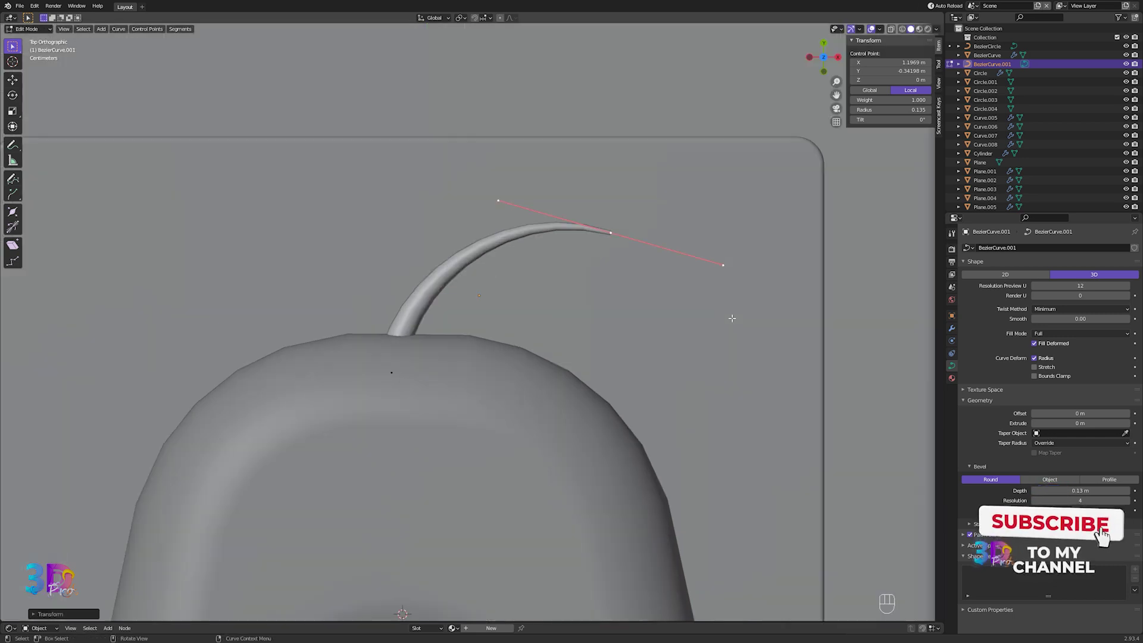
key("alt+s")
left_click(671, 250)
- Lower the tube's tip toward the panel in side view, adjust its position, and return to Object Mode in top view
key("KP_3")
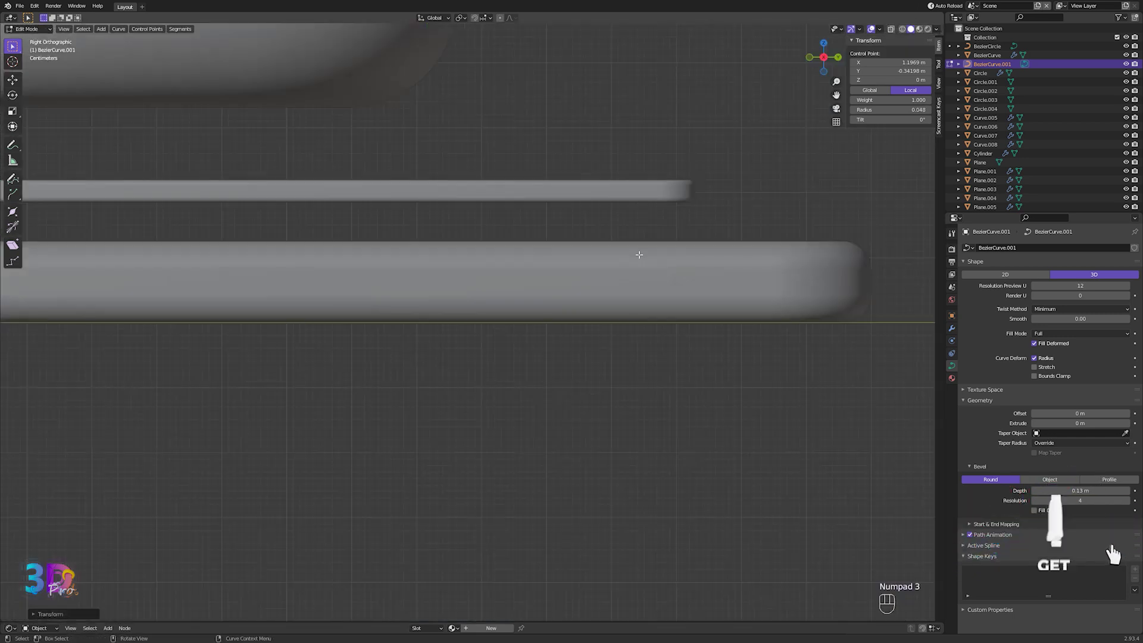
scroll(625, 279, "down", 2)
middle_click_drag(589, 350, 589, 488, "shift")
key("g")
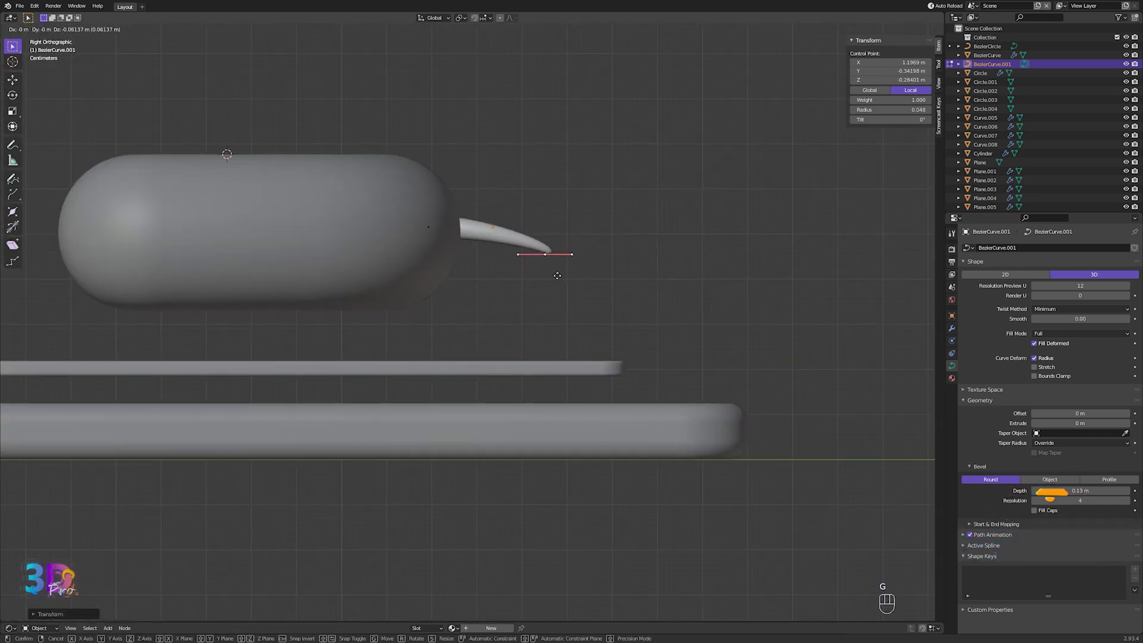
left_click(555, 279)
scroll(479, 293, "down", 1)
middle_click_drag(478, 294, 591, 367)
key("g")
left_click(545, 306)
key("Tab")
key("KP_7")
scroll(587, 357, "down", 3)
scroll(562, 292, "up", 2)
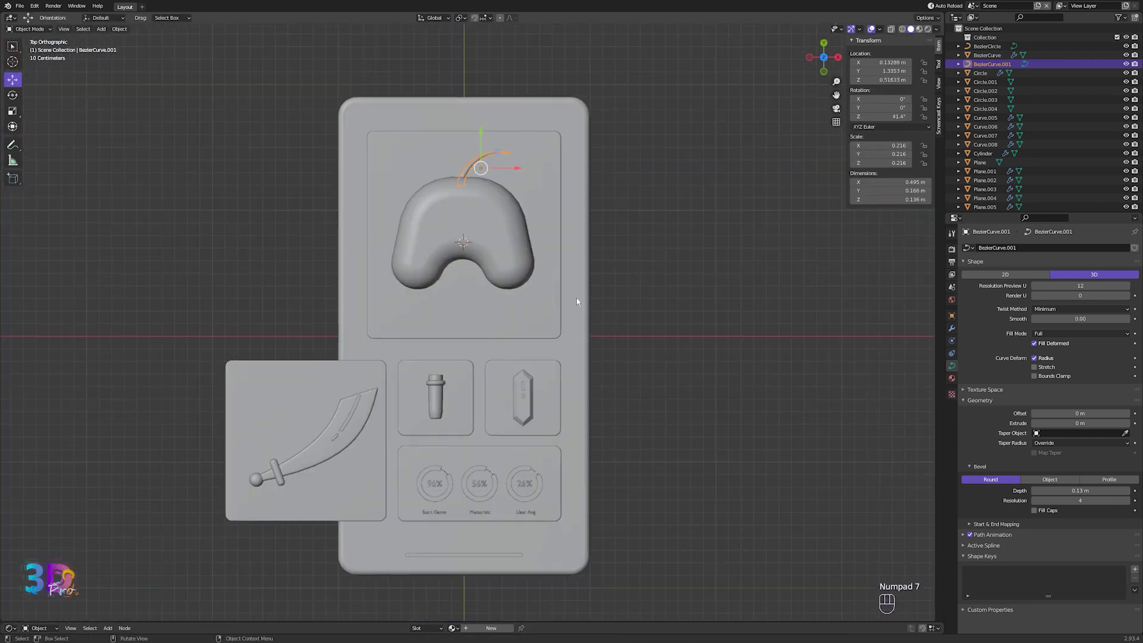